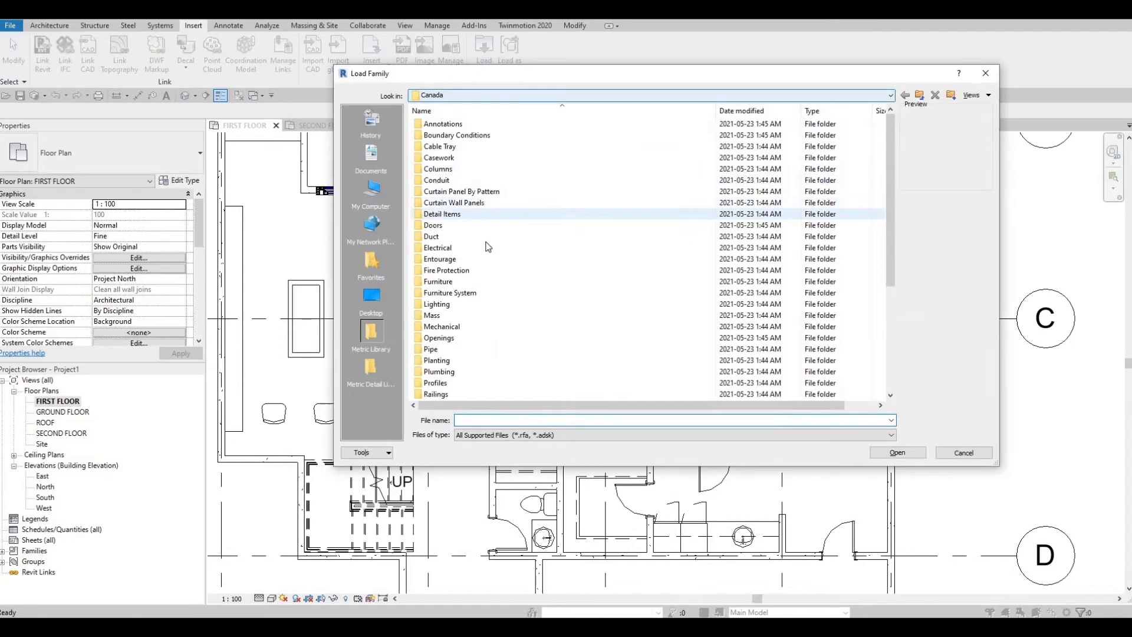
Browse the family library to the Plumbing > Architectural > Fixtures > Sinks folder.
scroll(487, 248, "down", 3)
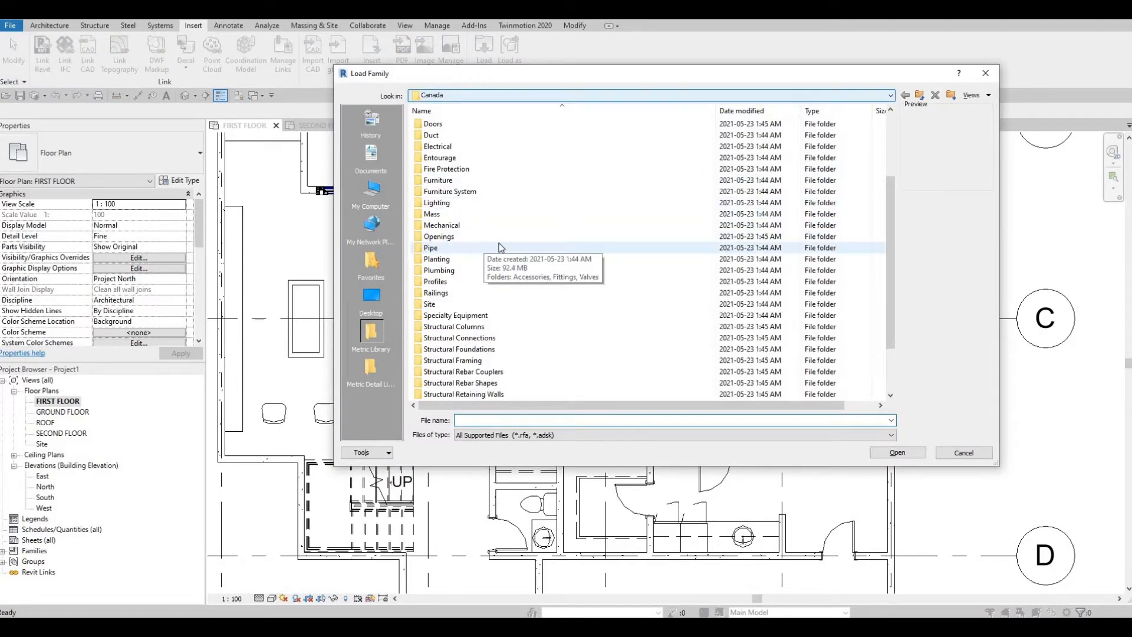
scroll(458, 229, "up", 2)
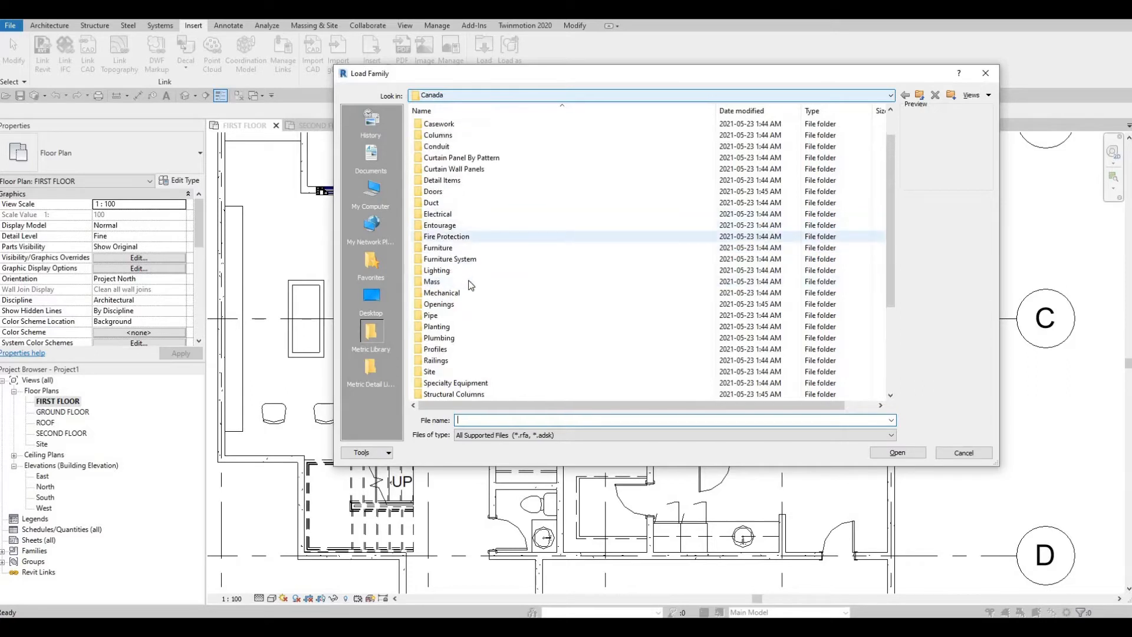
double_click(440, 338)
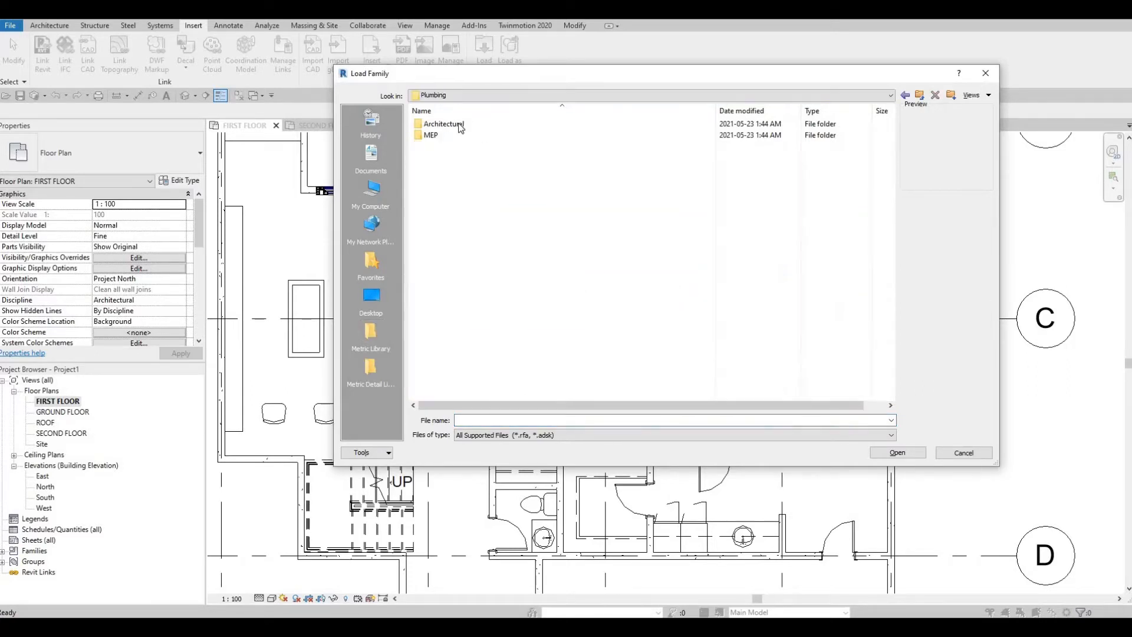
double_click(451, 125)
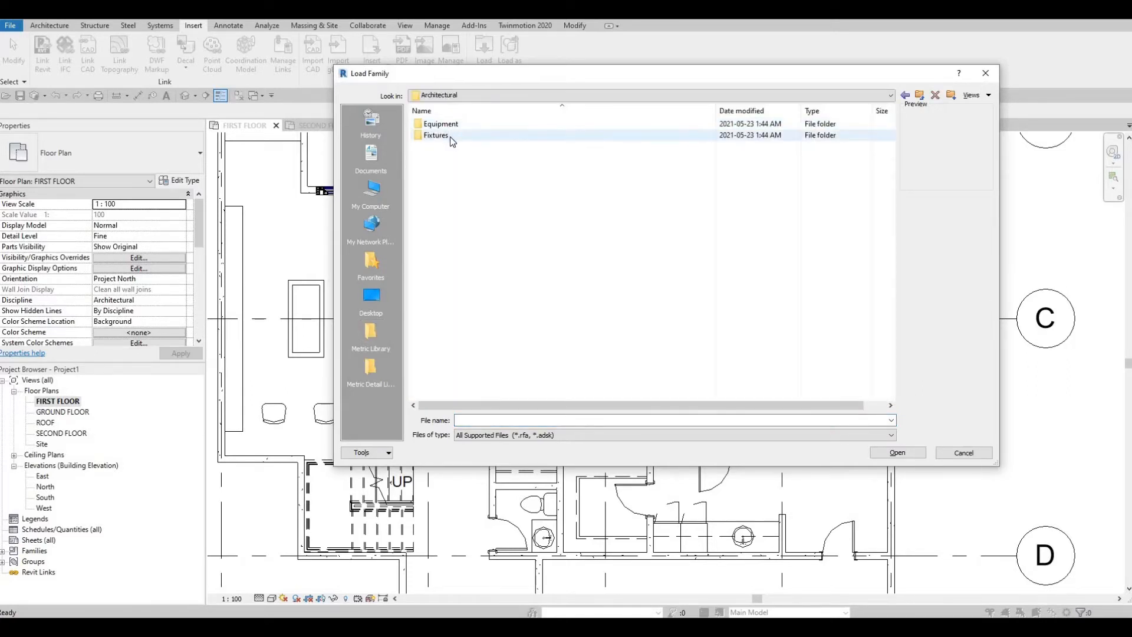
double_click(448, 135)
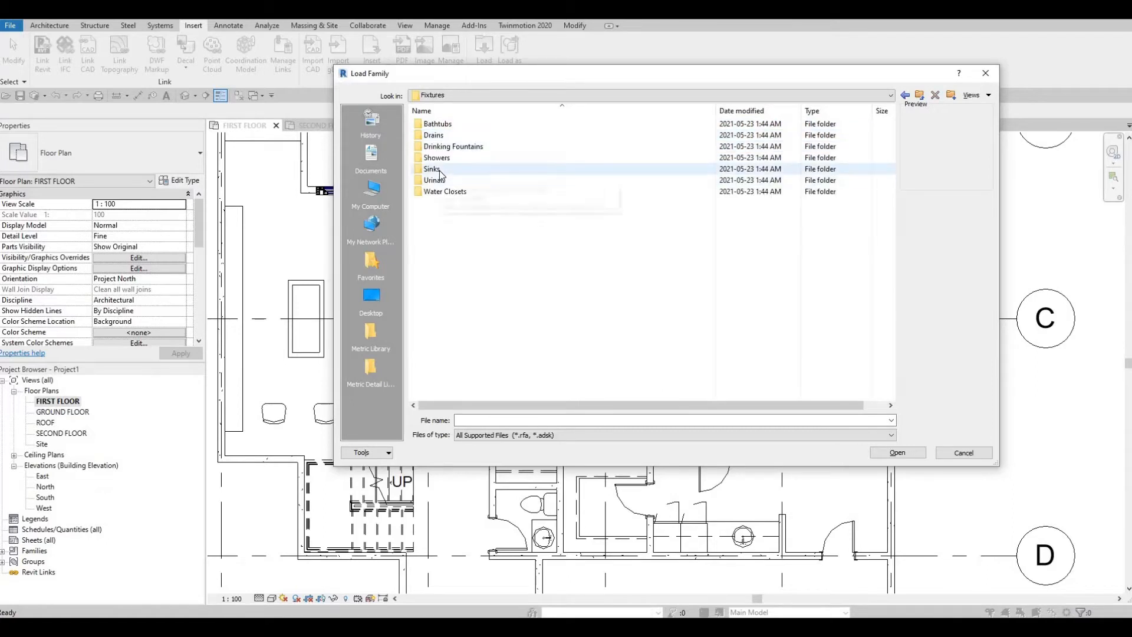
left_click(436, 169)
double_click(445, 168)
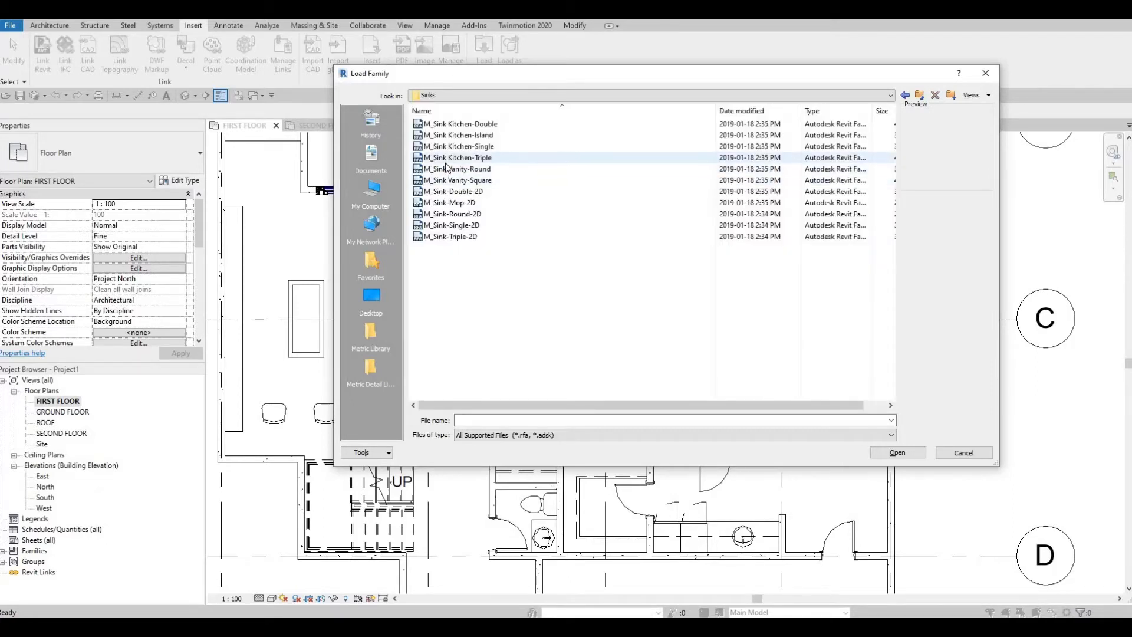
Preview the kitchen sink families and load M_Sink Kitchen-Double into the project.
left_click(445, 161)
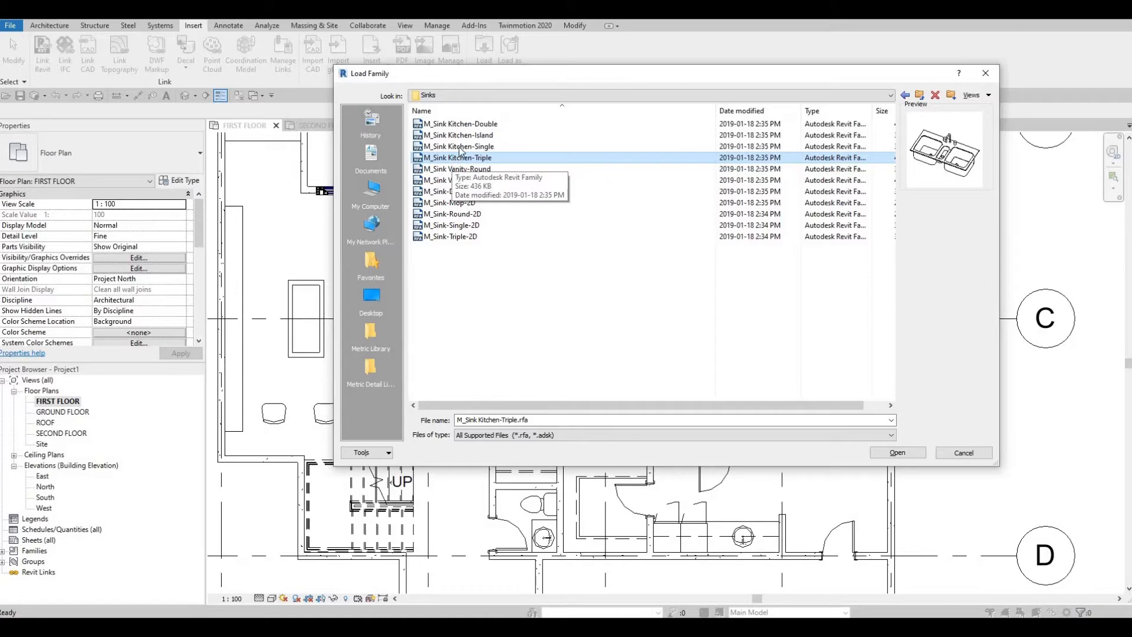
left_click(456, 149)
left_click(454, 159)
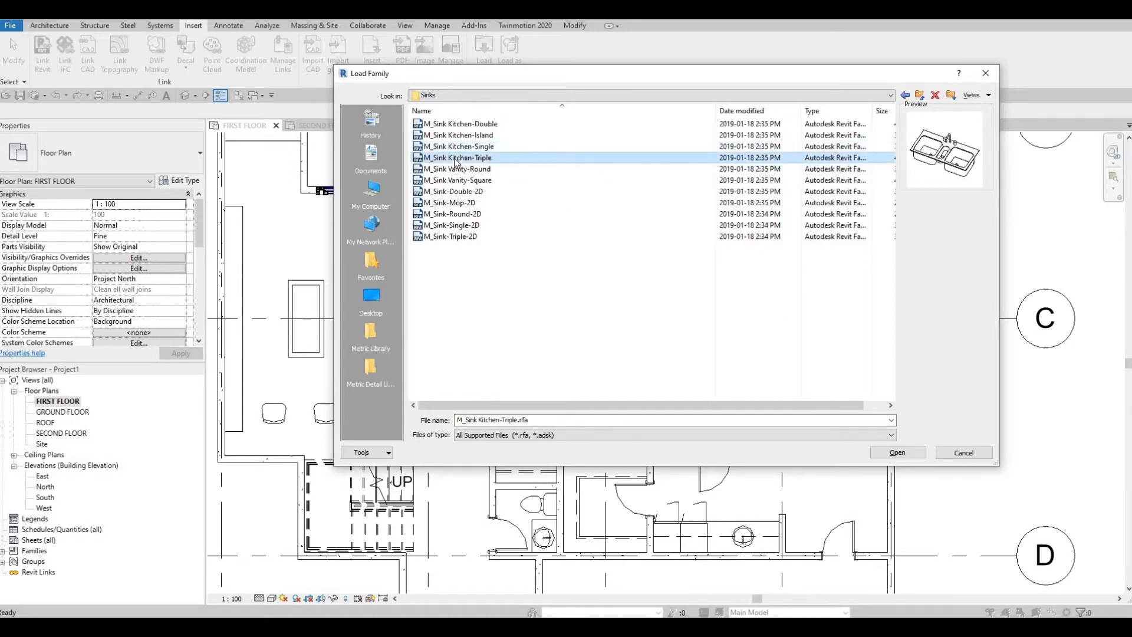
left_click(458, 125)
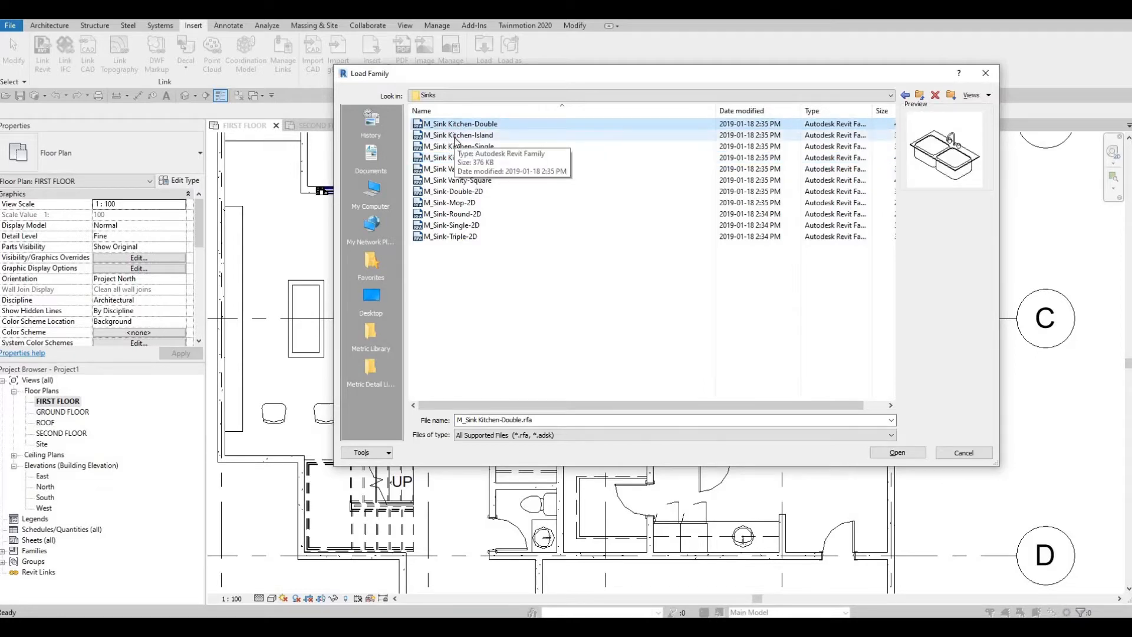
left_click(897, 452)
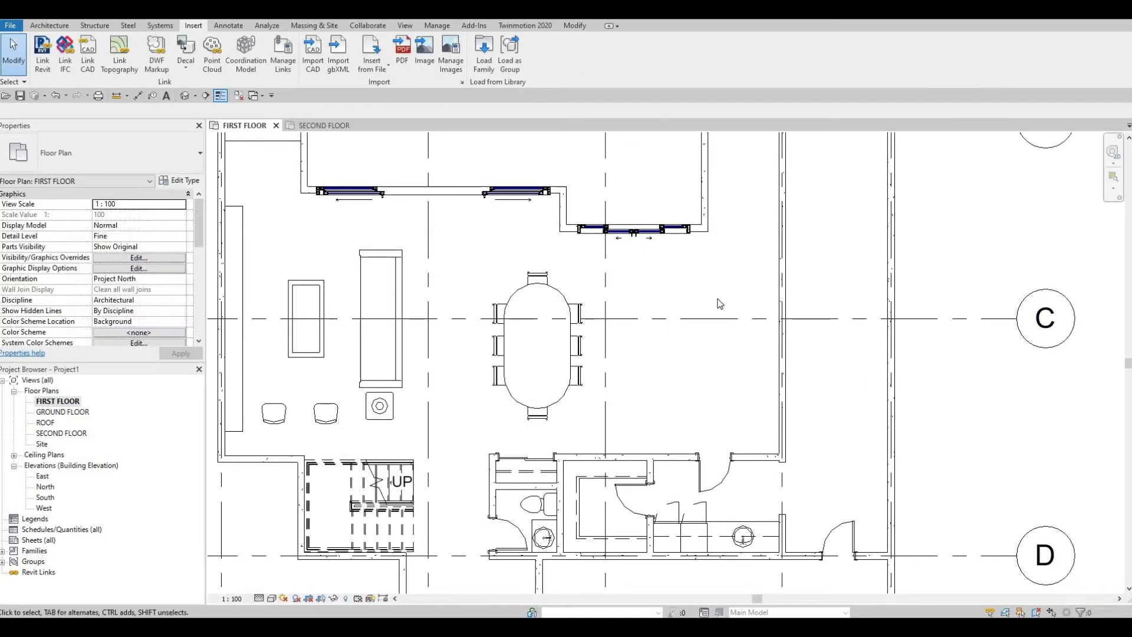
Place the double kitchen sink, rotated to back onto the east exterior wall, about 3800 mm from the room's south wall.
key("c")
key("m")
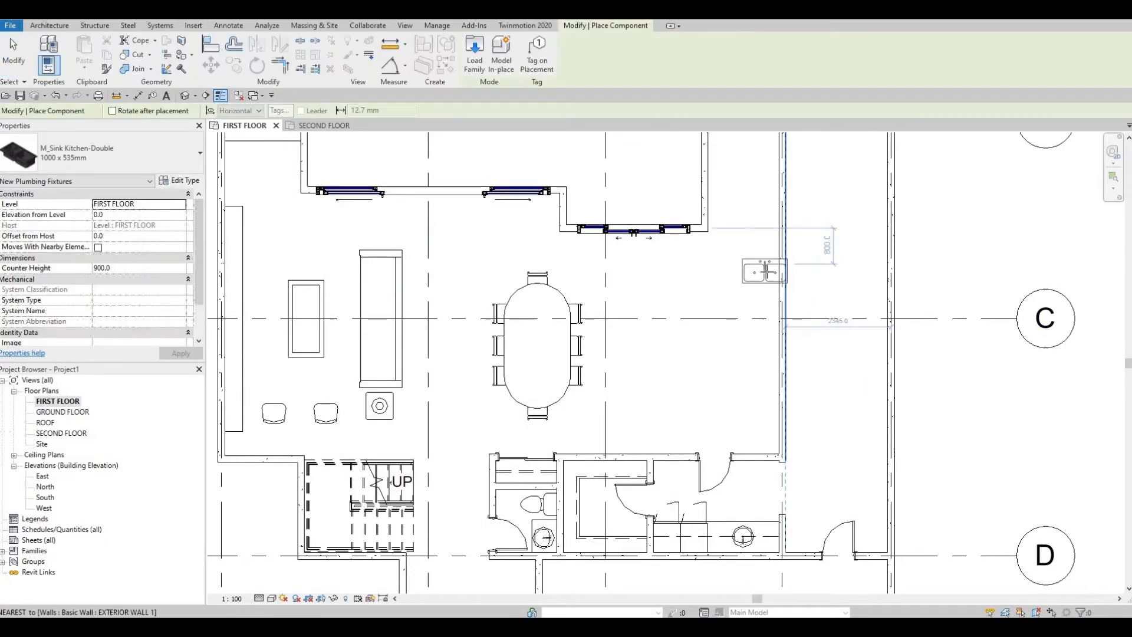
key("space")
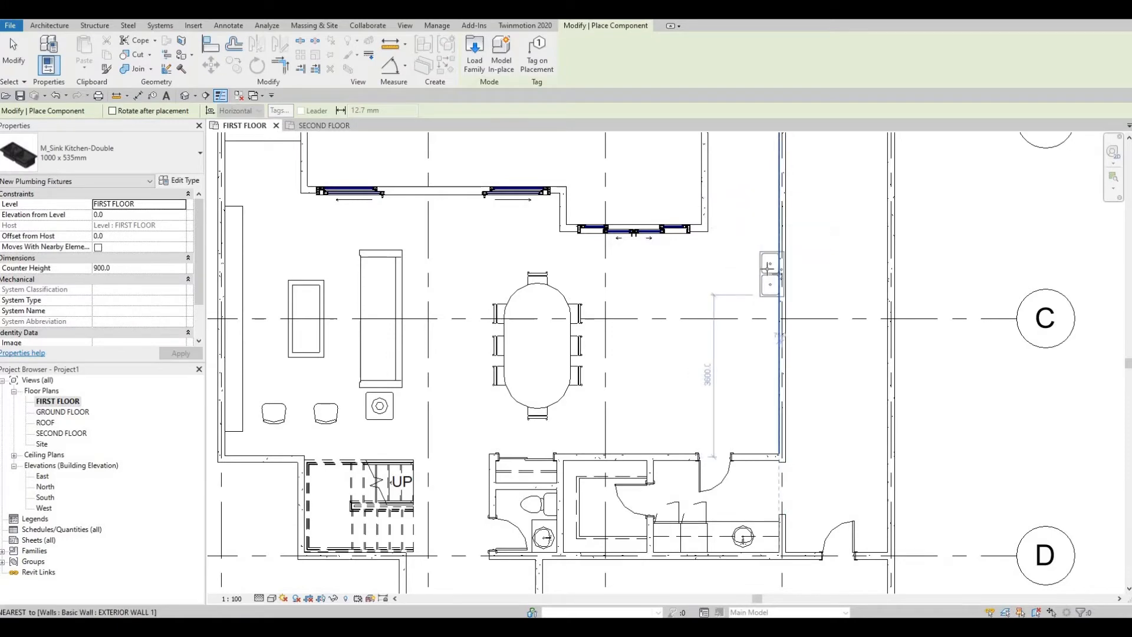
scroll(768, 268, "up", 1)
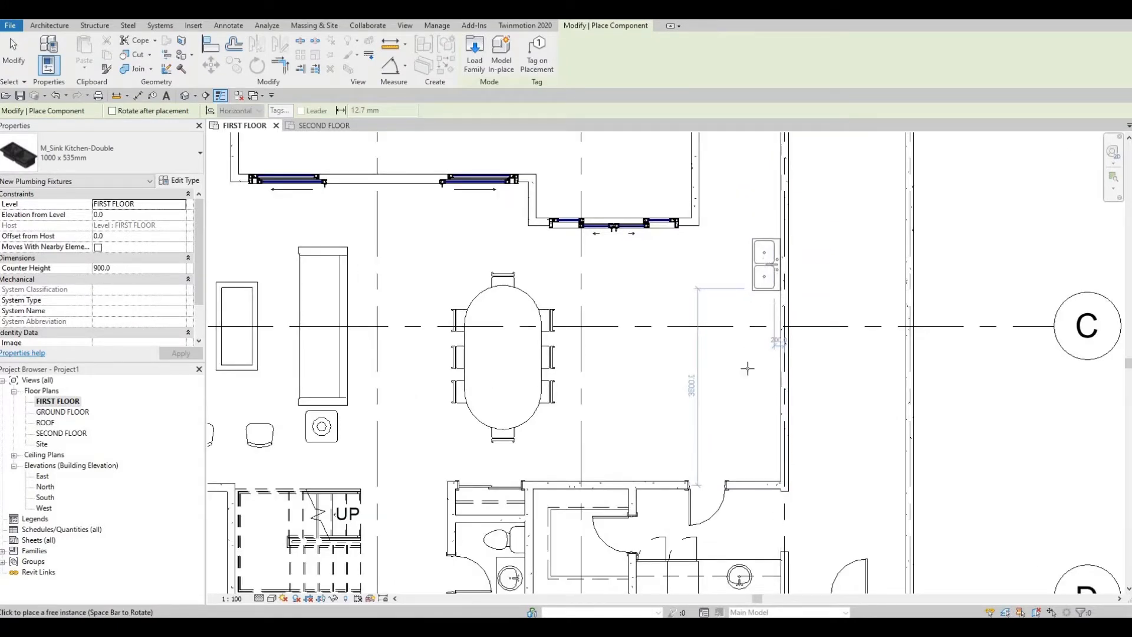
left_click(764, 263)
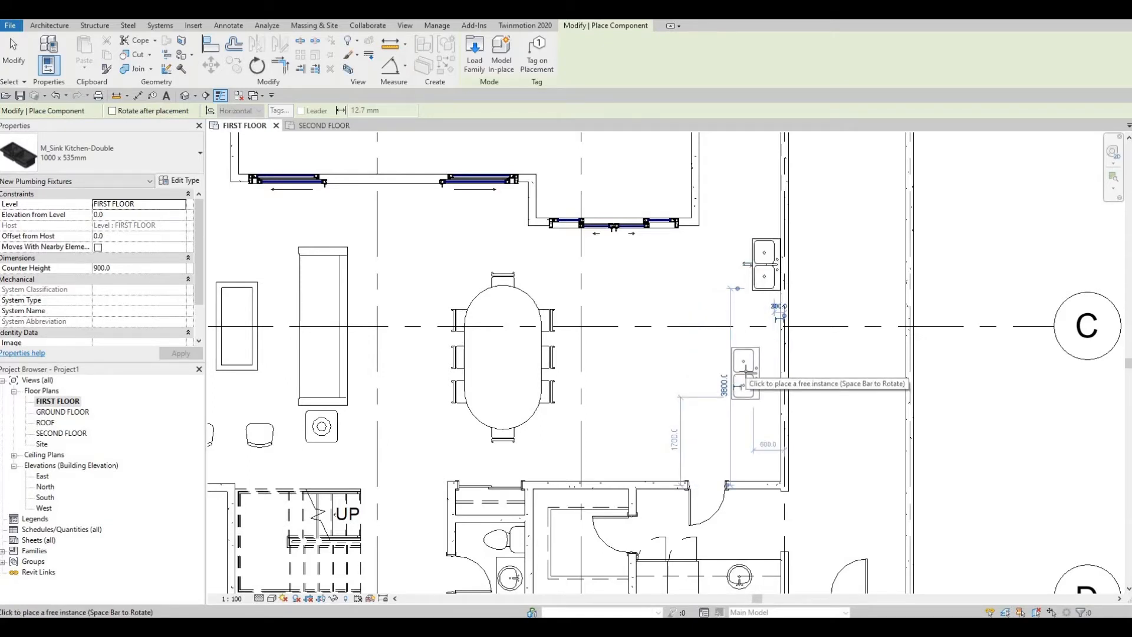
key("Escape")
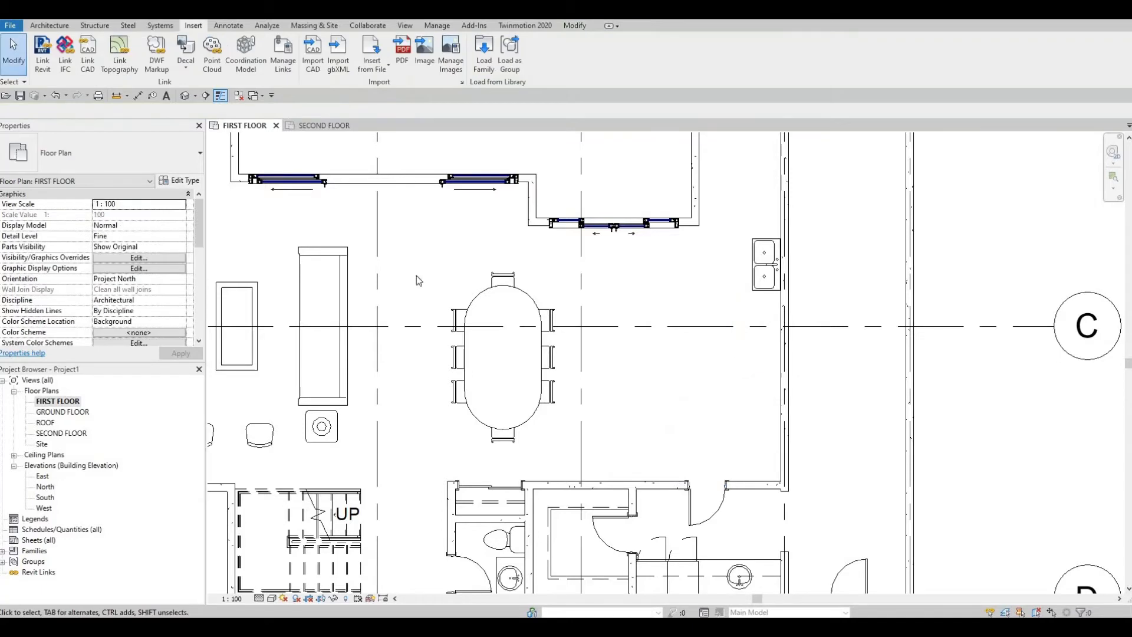
Set the Depth of the placed sink's type to 450 mm in its type properties.
scroll(758, 277, "up", 2)
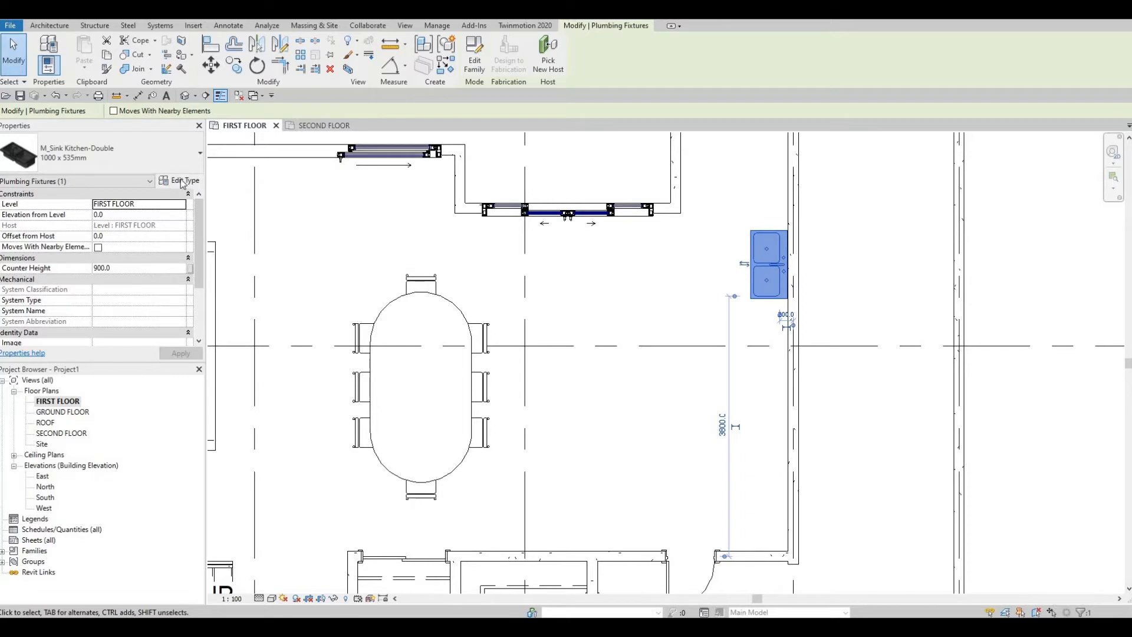
left_click(181, 181)
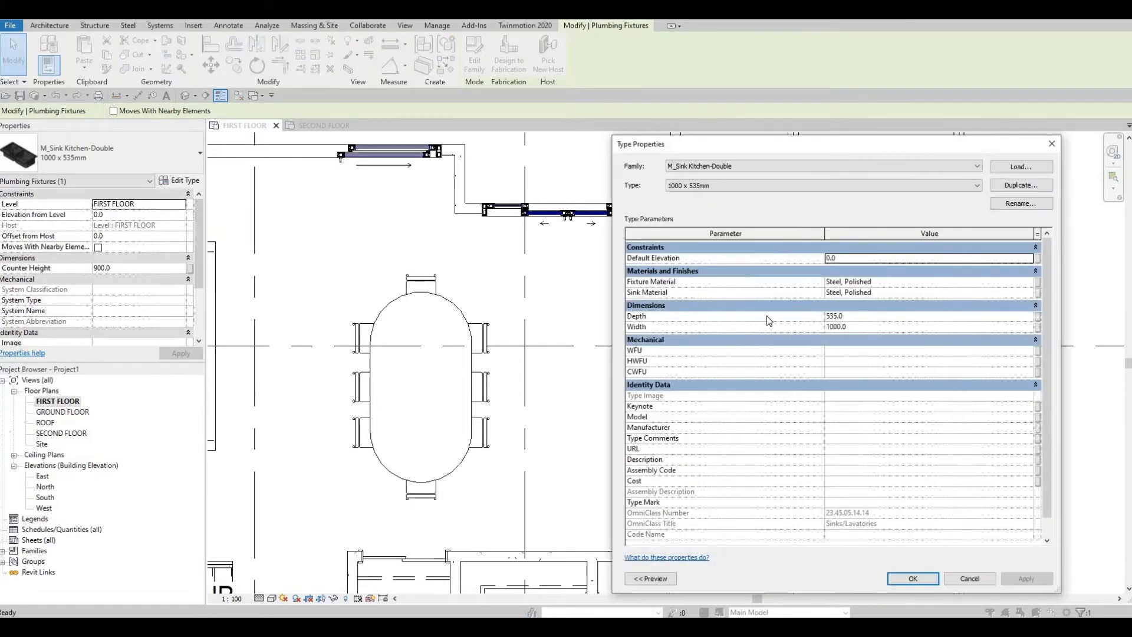
left_click(874, 315)
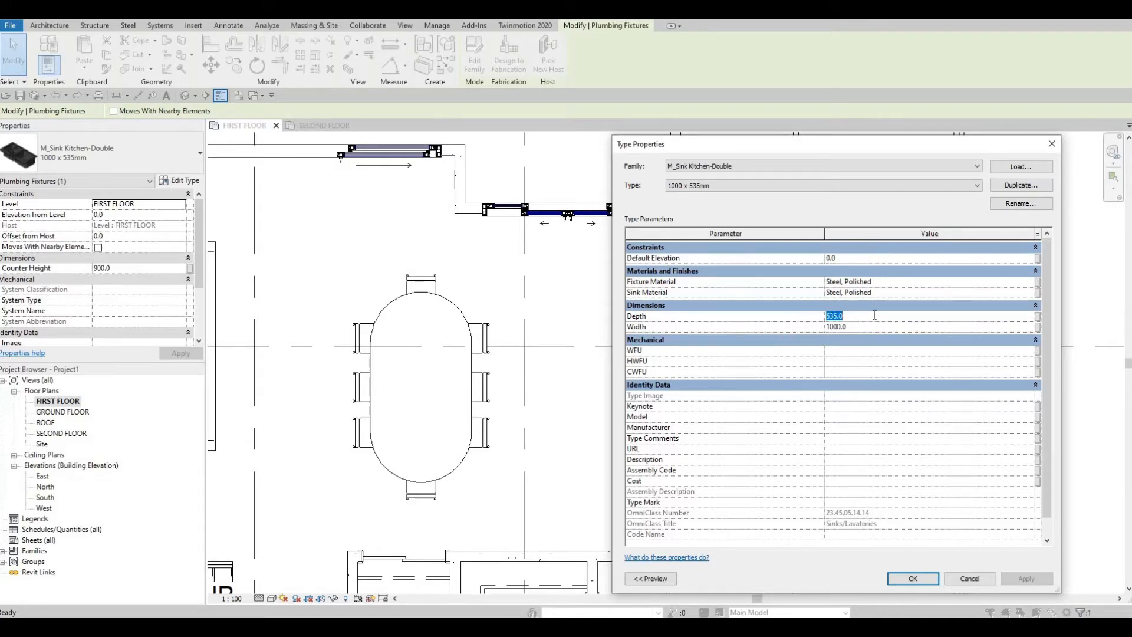
type("4")
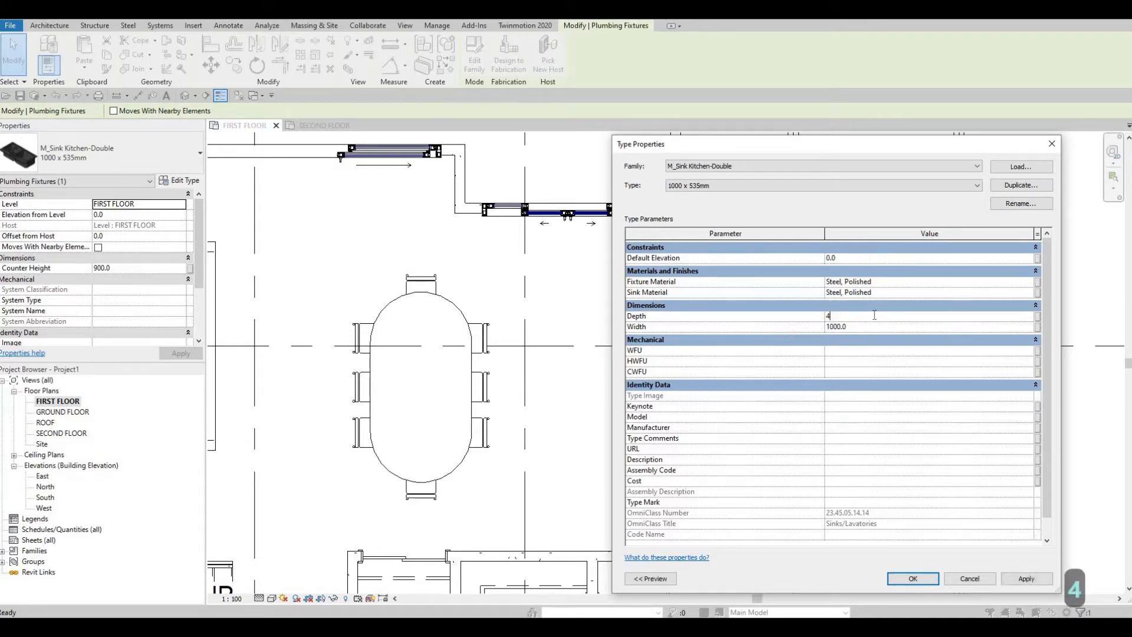
type("52")
key("BackSpace")
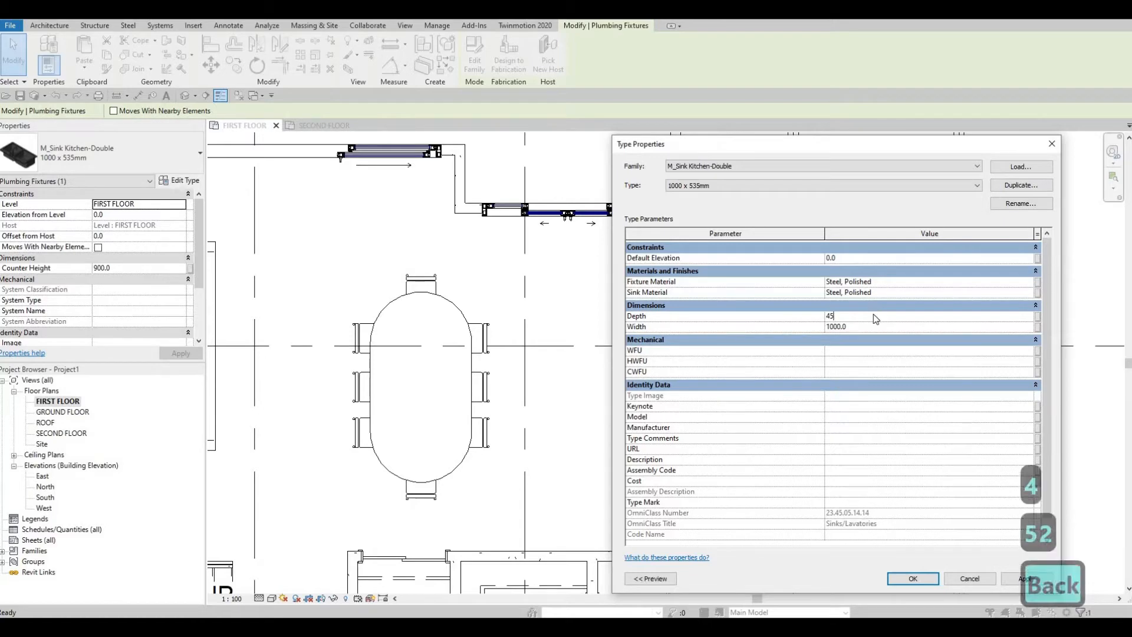
type("0")
key("Return")
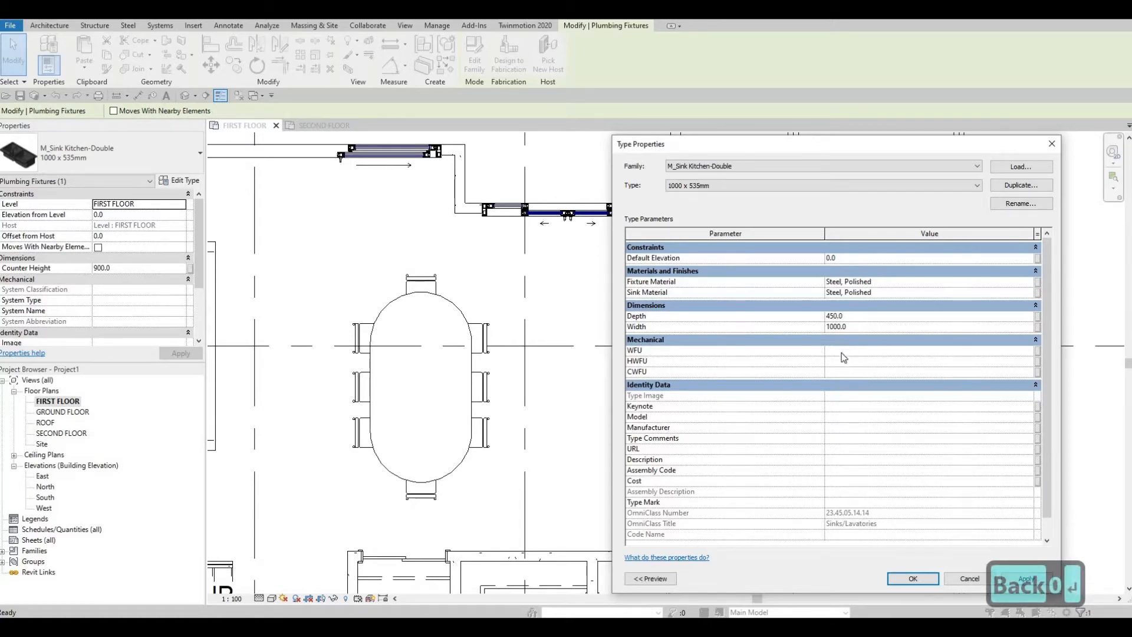
left_click(913, 578)
Move the sink back against the east wall and south to about 3400 mm from the room's south wall.
scroll(712, 259, "up", 1)
middle_click_drag(761, 371, 774, 273)
scroll(774, 272, "down", 1)
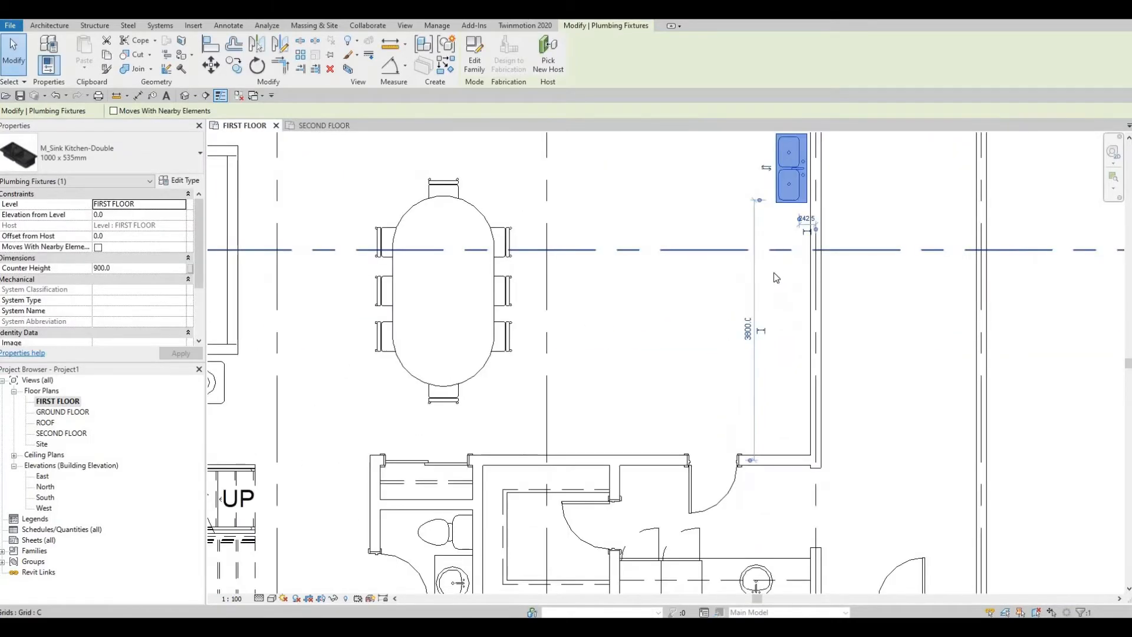
middle_click_drag(785, 201, 788, 259)
scroll(789, 255, "up", 1)
left_click_drag(789, 256, 793, 297)
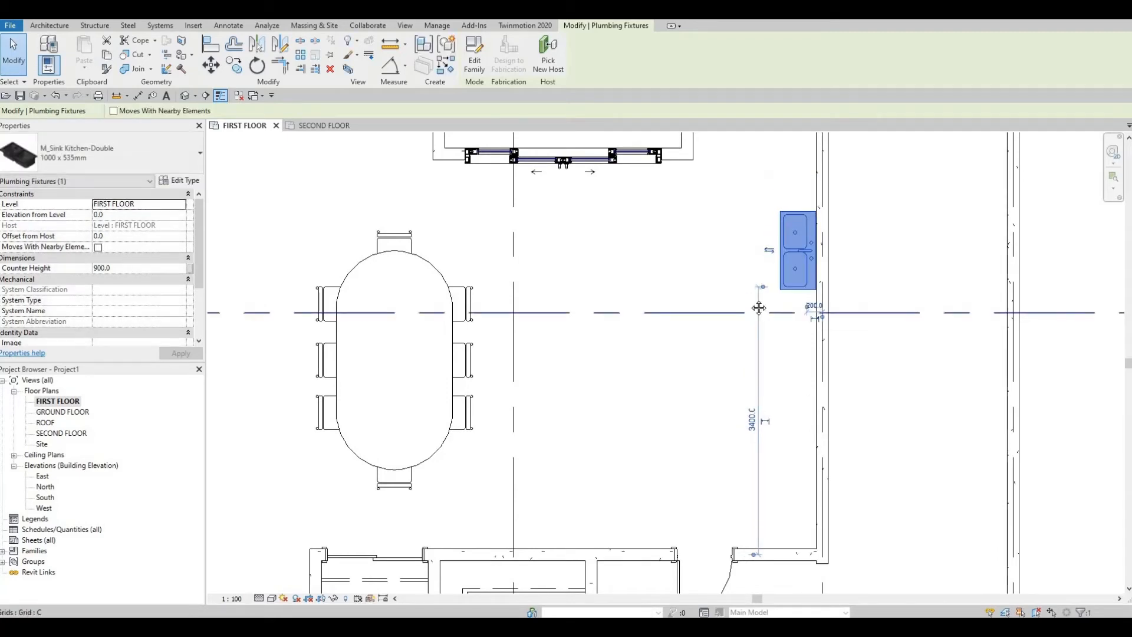
Move the sink further south along the wall so that it straddles grid line C, and deselect it.
scroll(752, 281, "down", 1)
middle_click_drag(758, 309, 781, 356)
scroll(807, 318, "down", 2)
middle_click_drag(797, 245, 747, 182)
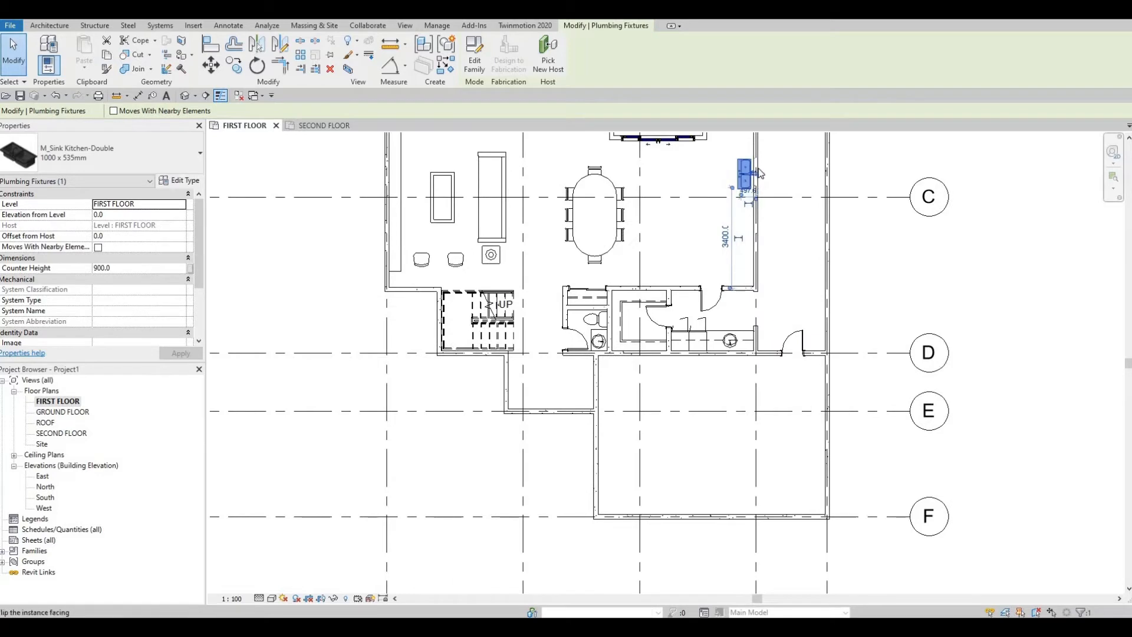
left_click(746, 176)
scroll(746, 177, "up", 2)
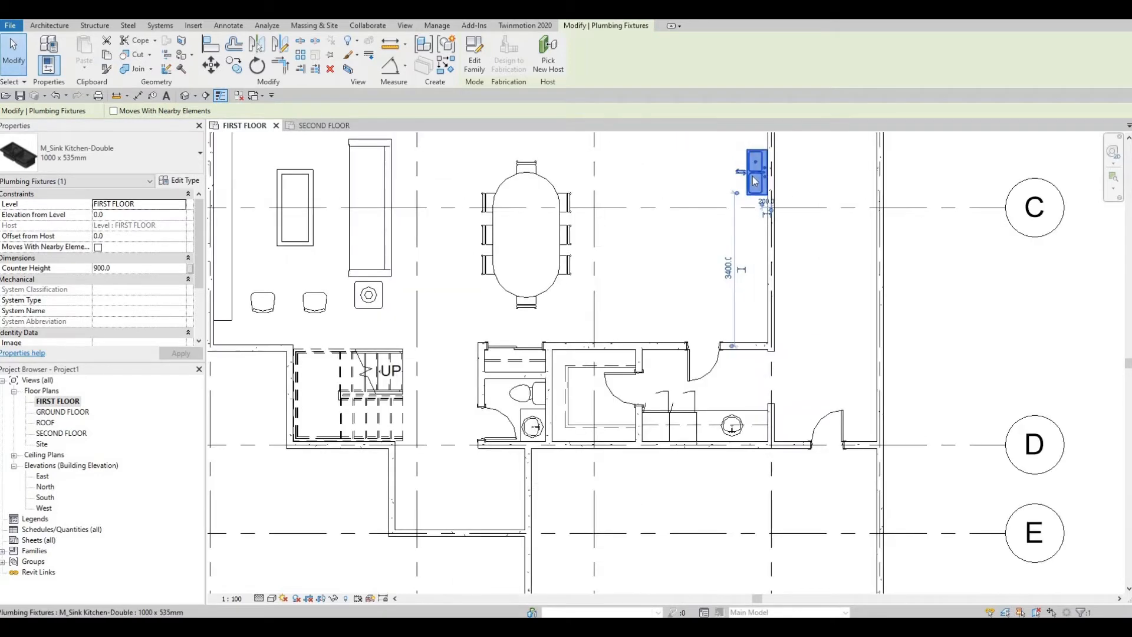
left_click_drag(761, 200, 721, 262)
key("Escape")
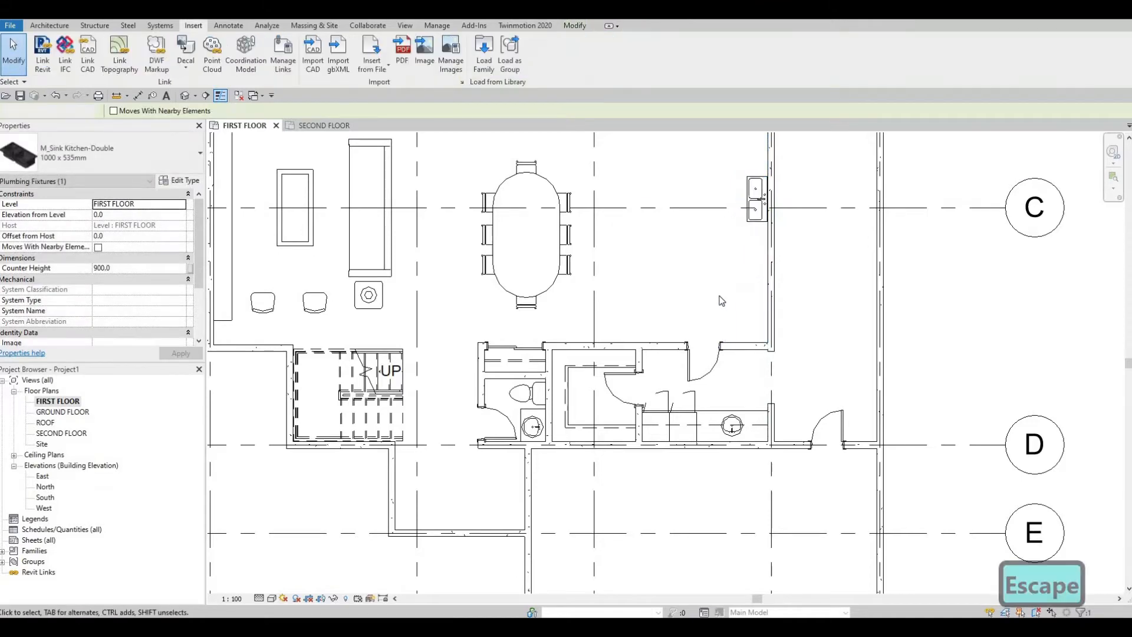
Create a new in-place model component in the Generic Models category and accept its name.
middle_click_drag(737, 252, 776, 330)
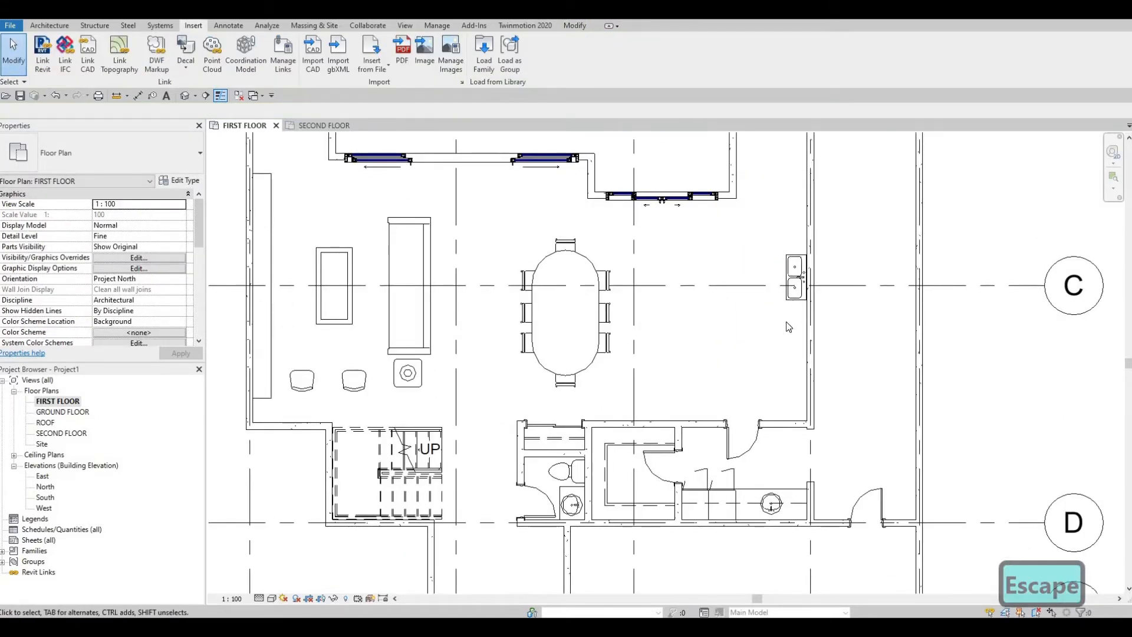
scroll(809, 295, "down", 2)
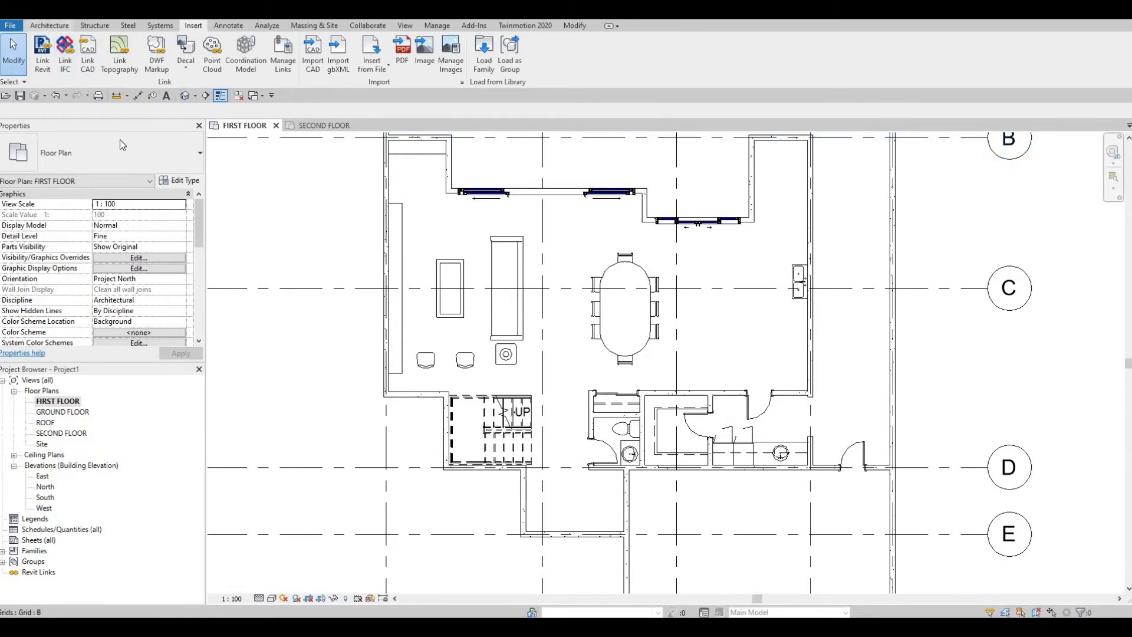
left_click(49, 27)
left_click(140, 71)
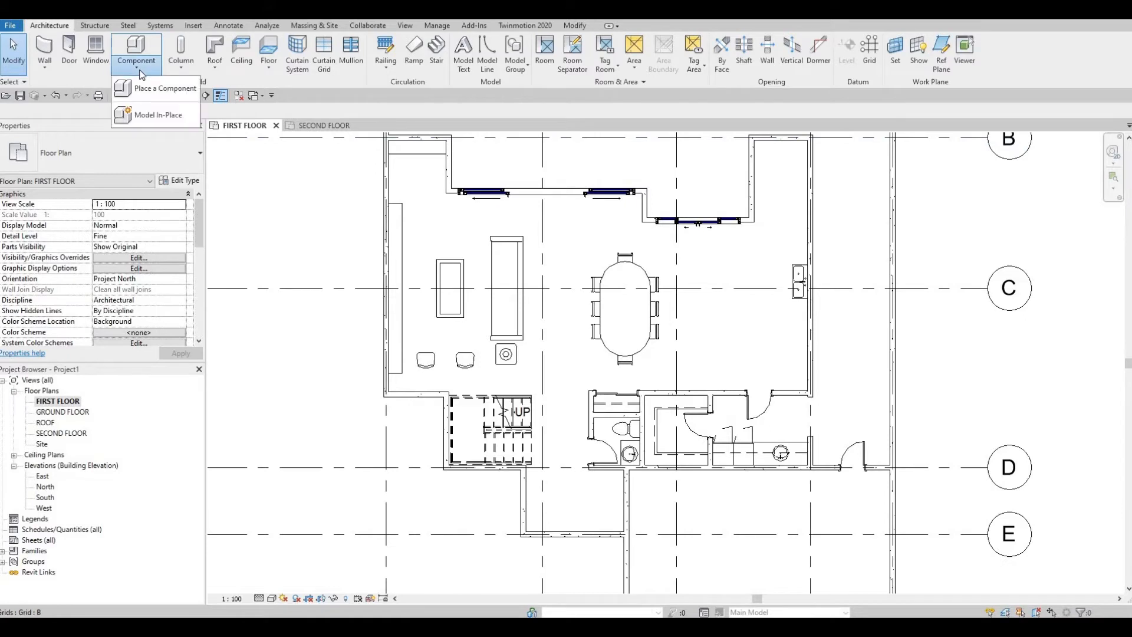
left_click(157, 117)
scroll(519, 289, "down", 4)
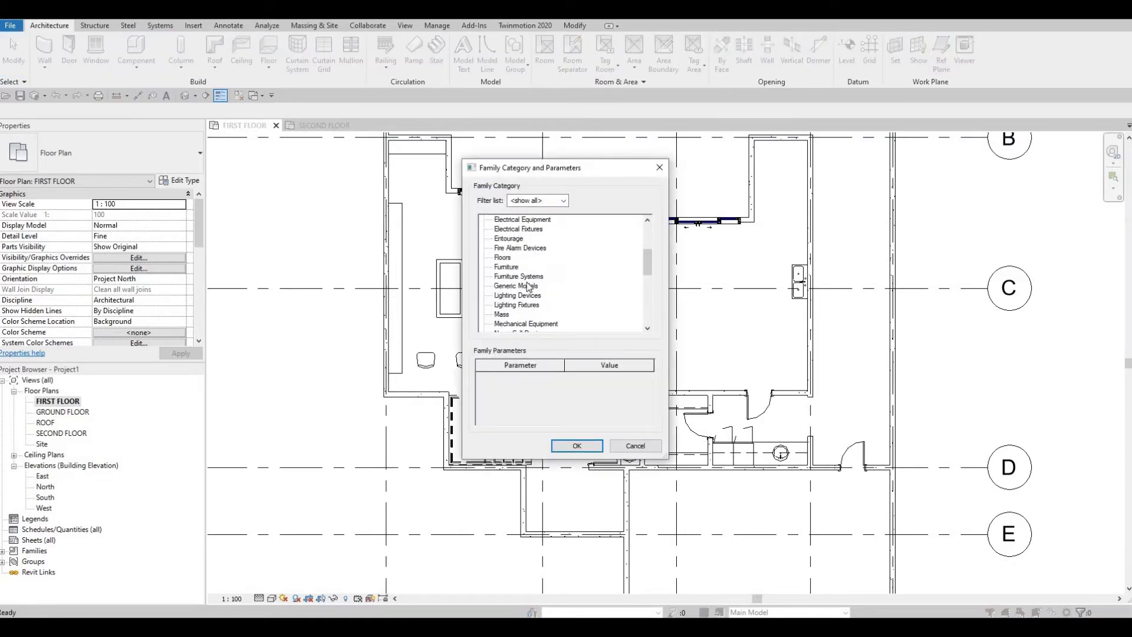
key("g")
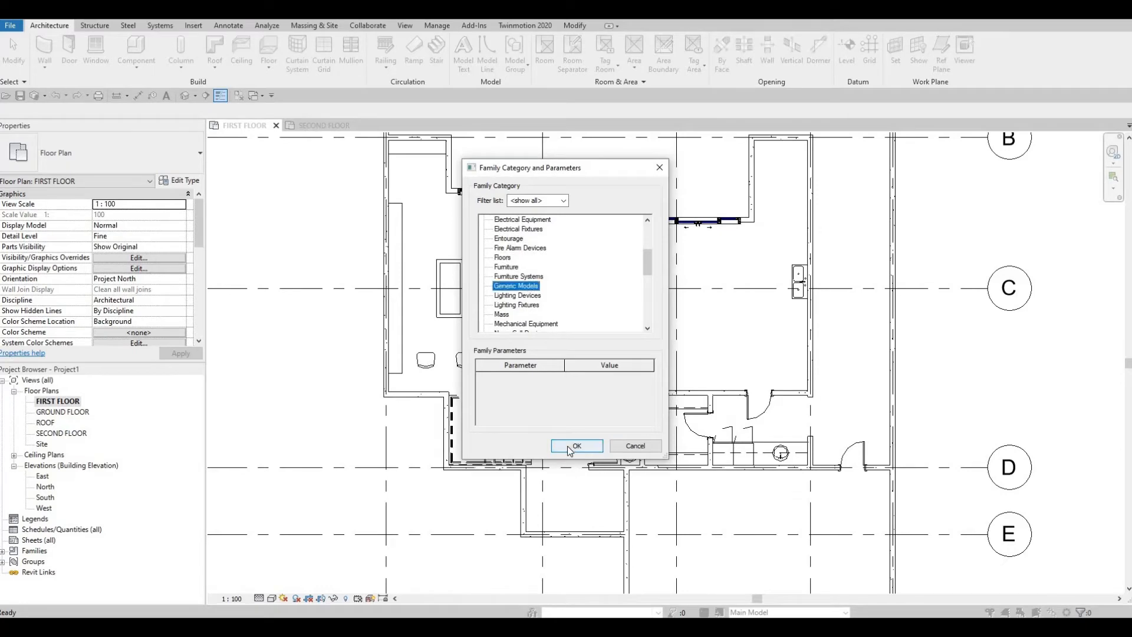
left_click(572, 445)
left_click(564, 337)
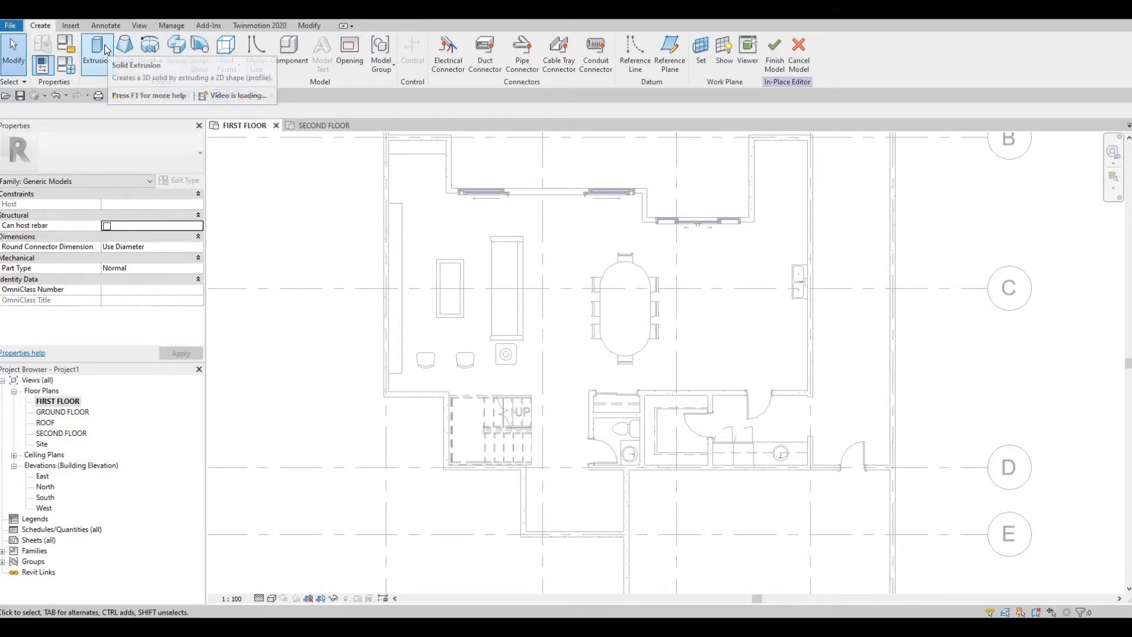
Start a solid extrusion and sketch a rectangle about 800 by 5100 mm along the east wall, enclosing the sink.
left_click(115, 68)
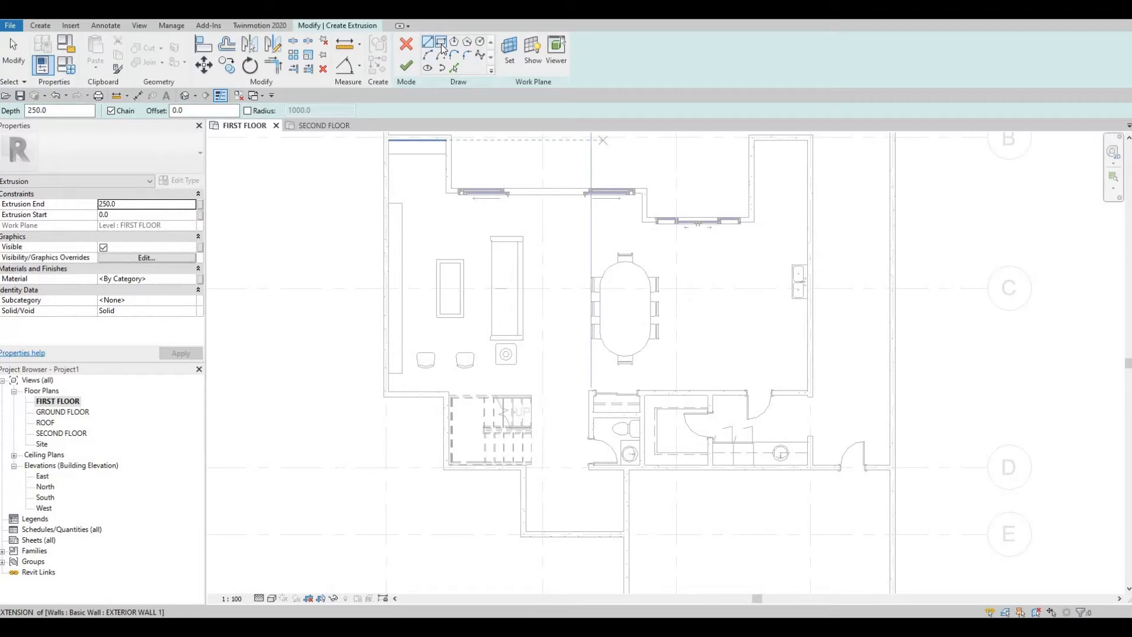
left_click(442, 47)
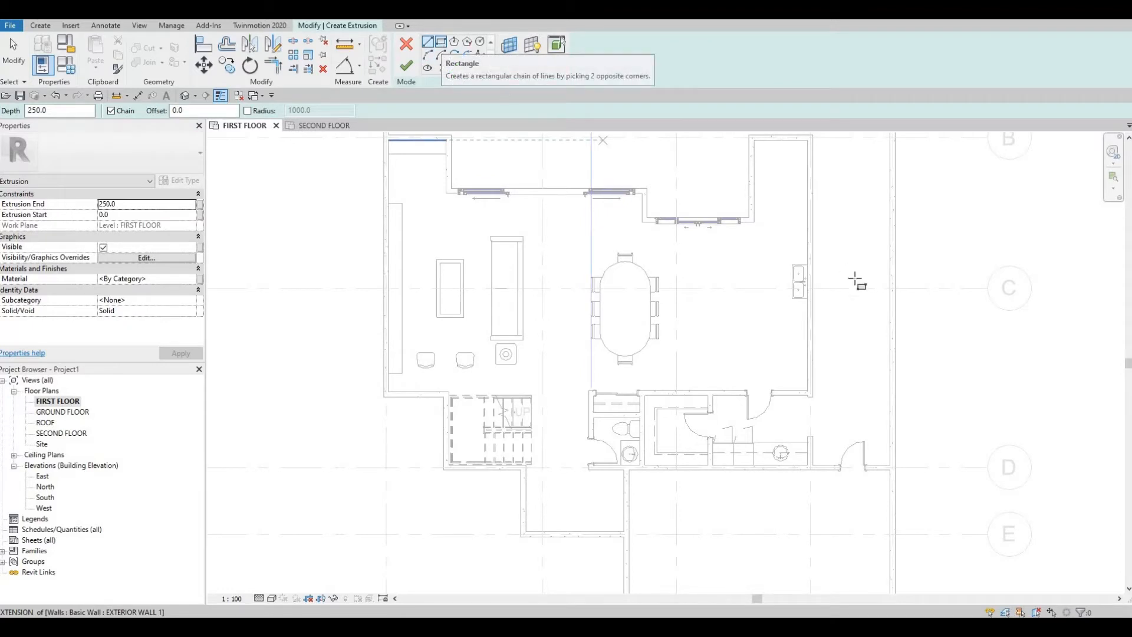
left_click(808, 192)
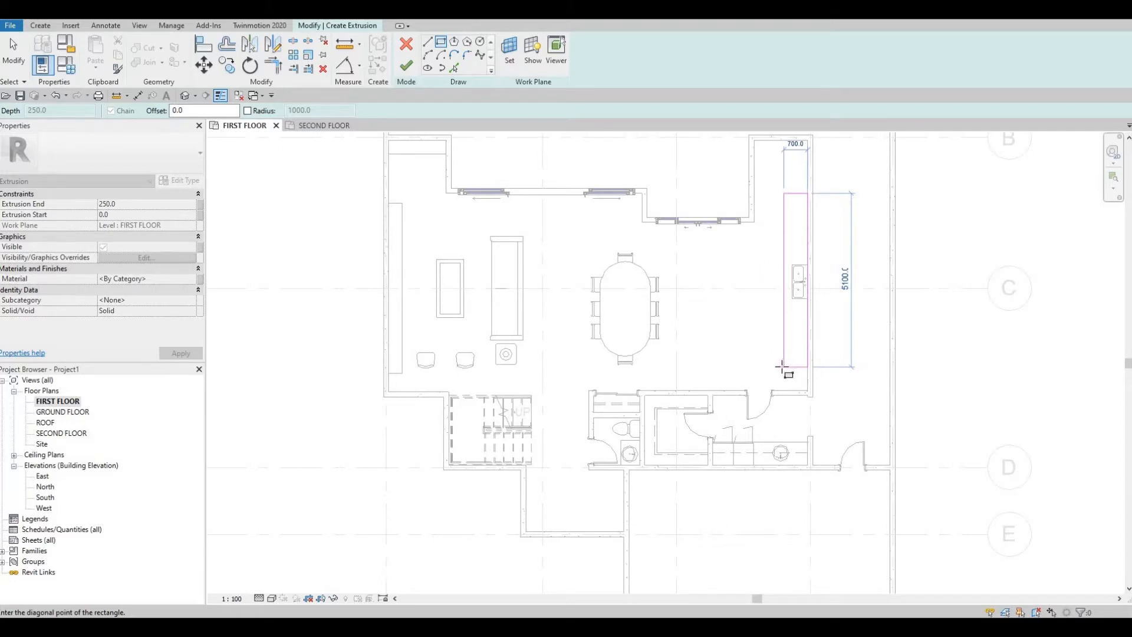
left_click(781, 367)
key("Escape")
key("Escape")
key("Escape")
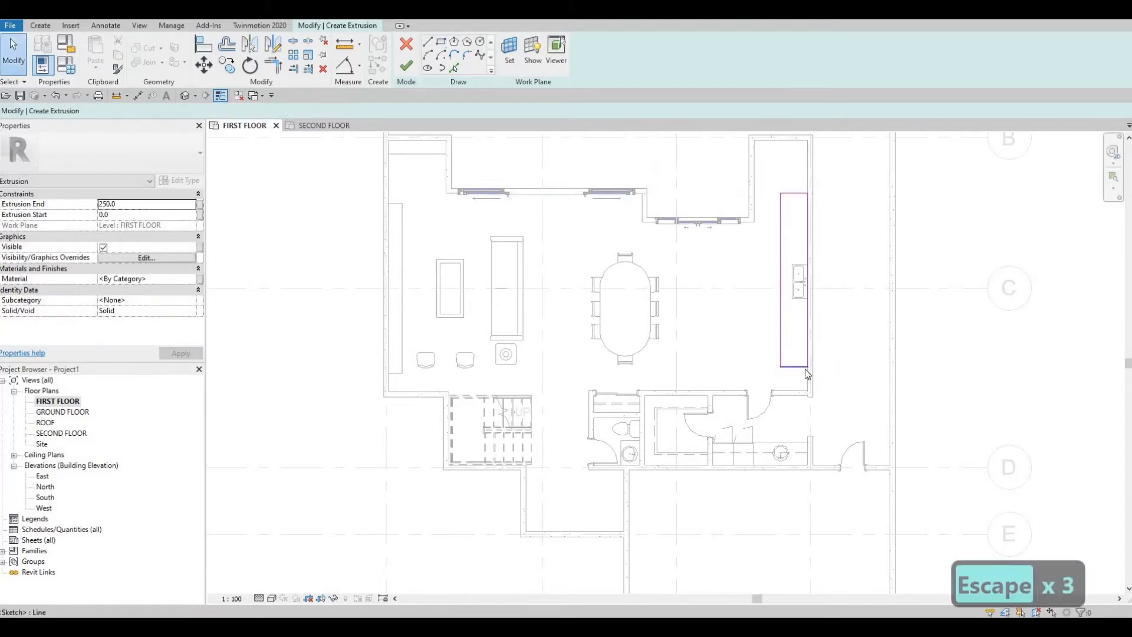
Extend the profile's south edge toward the room's south wall and align it with the wall's inner face.
left_click(802, 367)
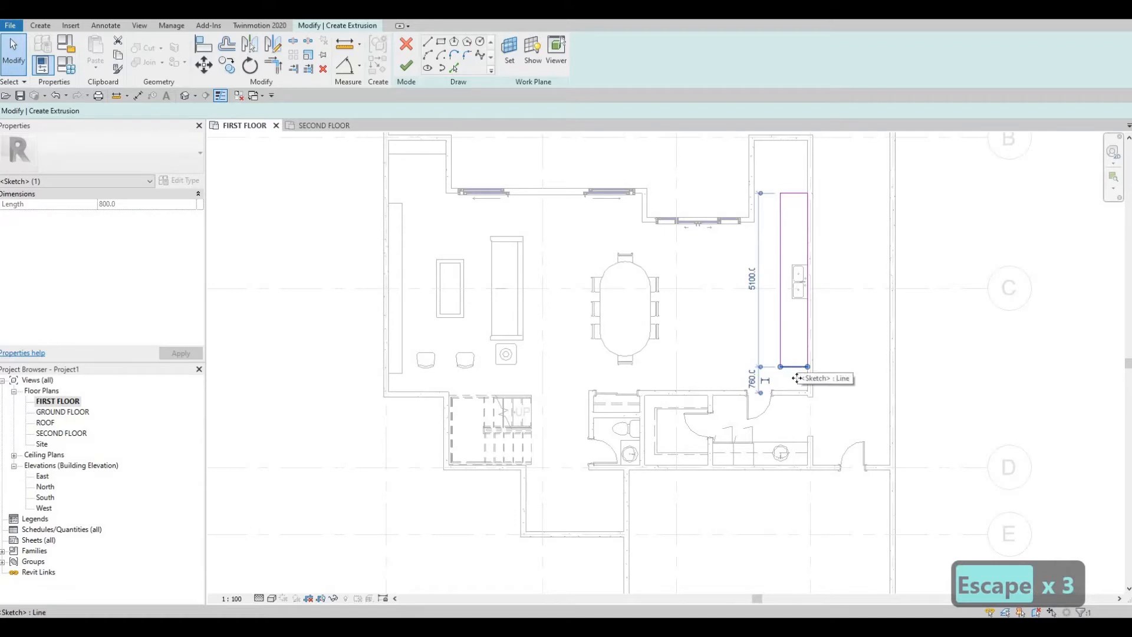
left_click_drag(796, 378, 793, 404)
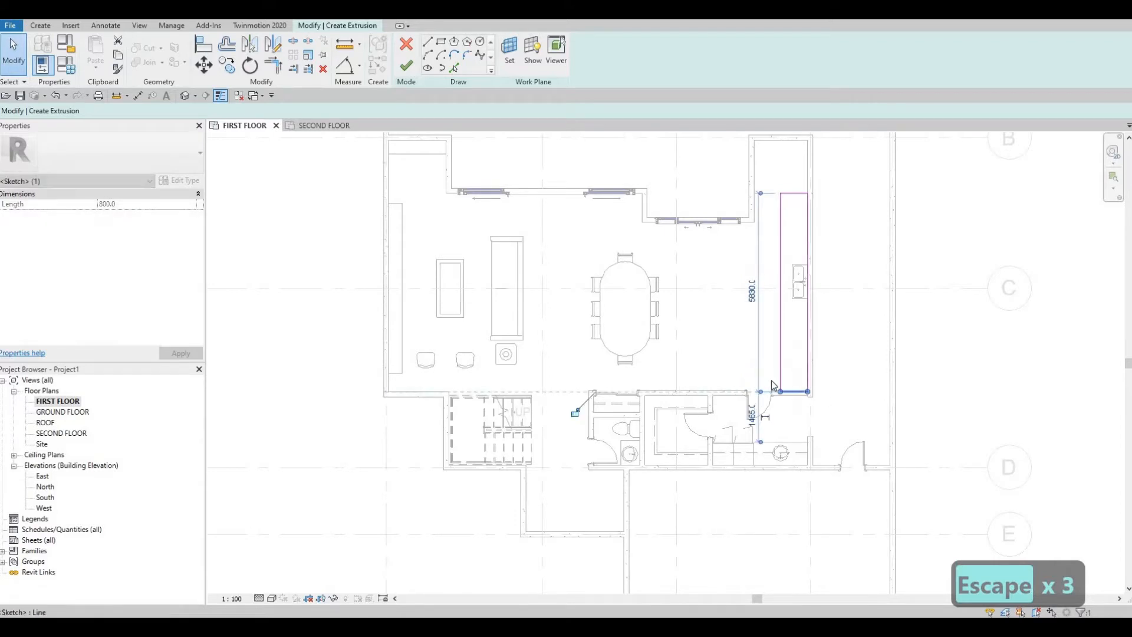
scroll(774, 385, "up", 6)
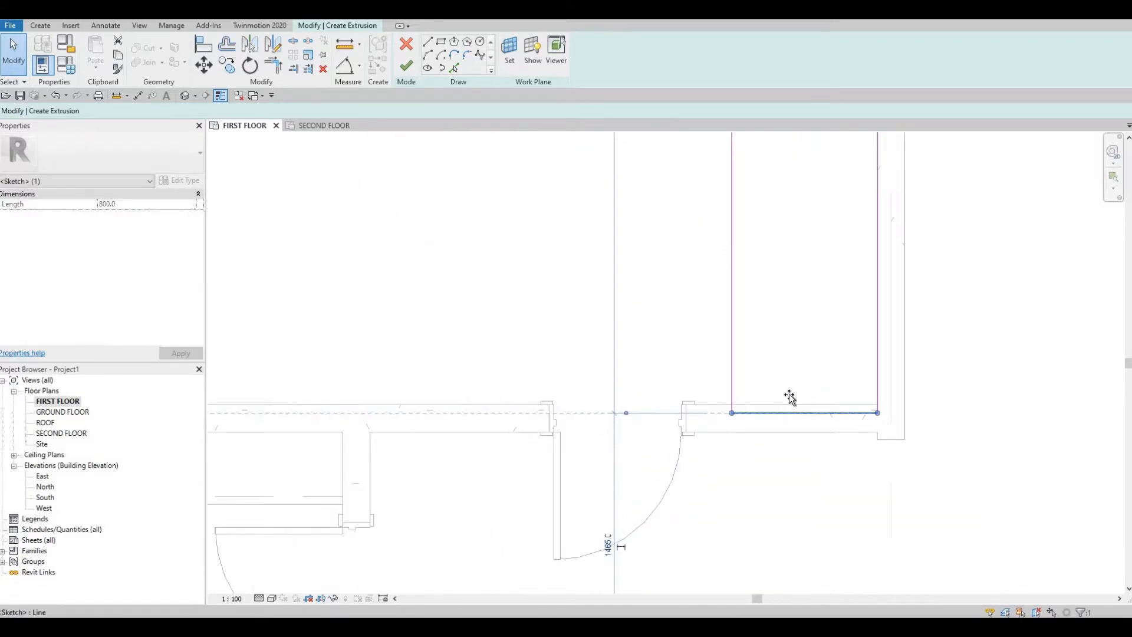
mouse_move(789, 405)
left_mouse_down()
mouse_move(839, 270)
mouse_move(789, 396)
mouse_move(799, 345)
left_mouse_up()
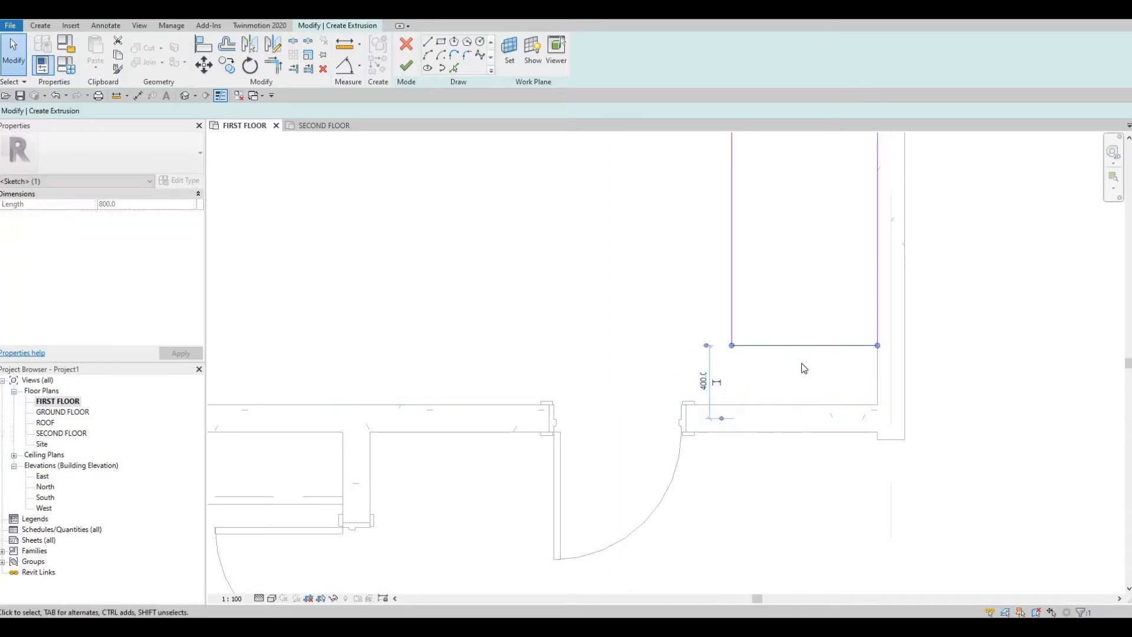
key("a")
key("l")
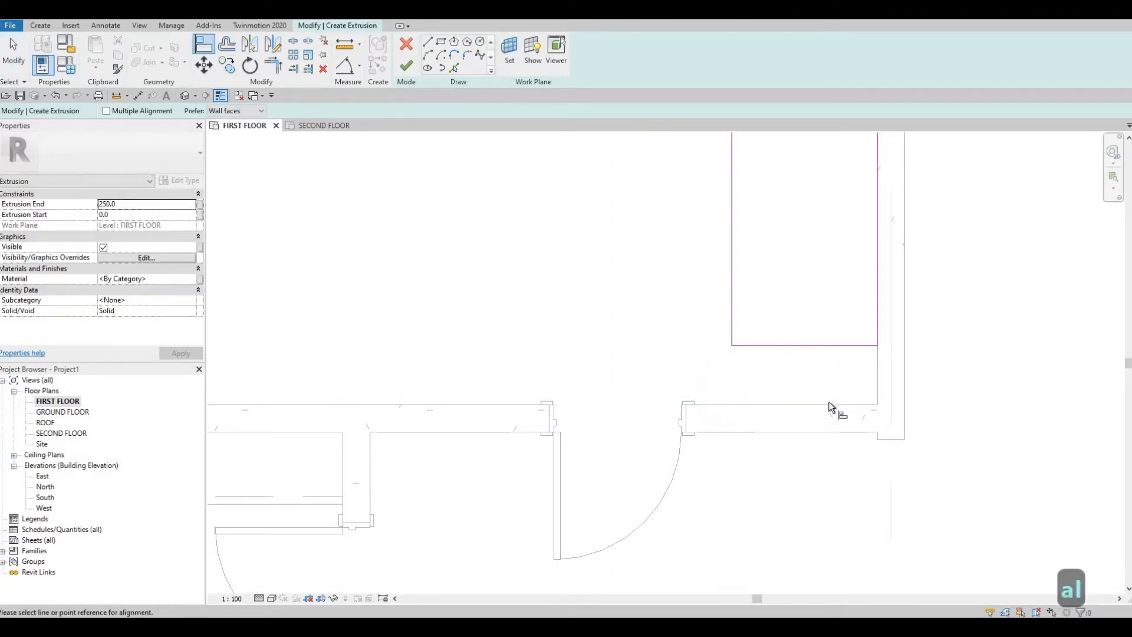
left_click(831, 406)
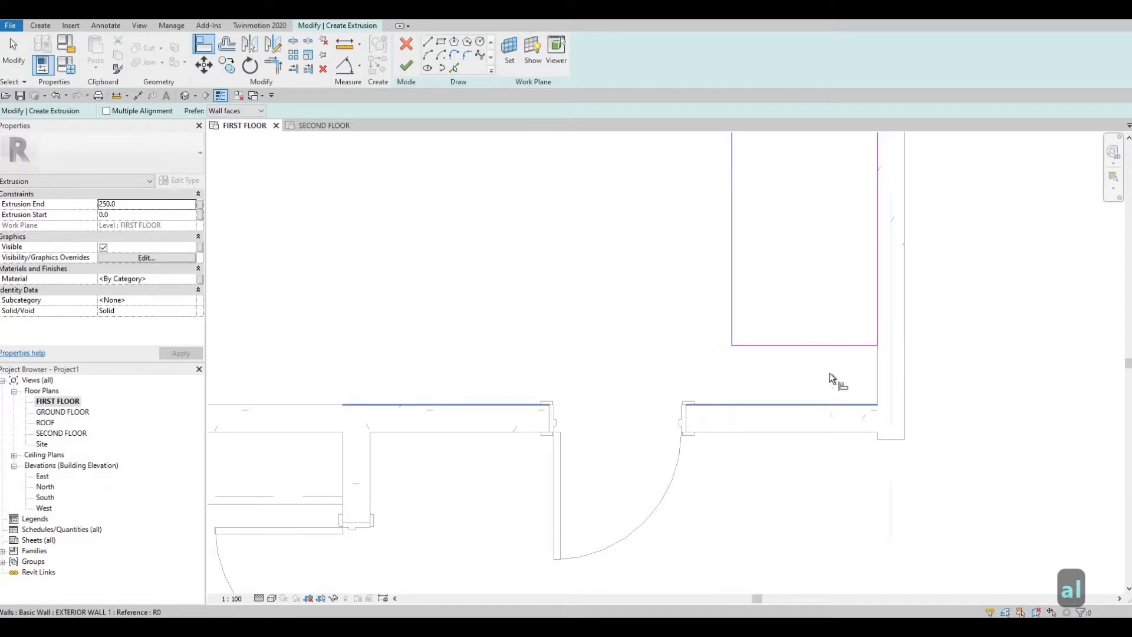
left_click(808, 347)
scroll(784, 274, "down", 3)
mouse_move(790, 265)
middle_mouse_down()
mouse_move(790, 409)
mouse_move(853, 331)
mouse_move(811, 475)
middle_mouse_up()
key("Escape")
key("Escape")
Move the profile's north edge south to about 1730 mm from grid line C.
scroll(853, 332, "down", 1)
left_click_drag(824, 324, 824, 389)
mouse_move(845, 342)
middle_mouse_down()
mouse_move(851, 212)
mouse_move(865, 305)
middle_mouse_up()
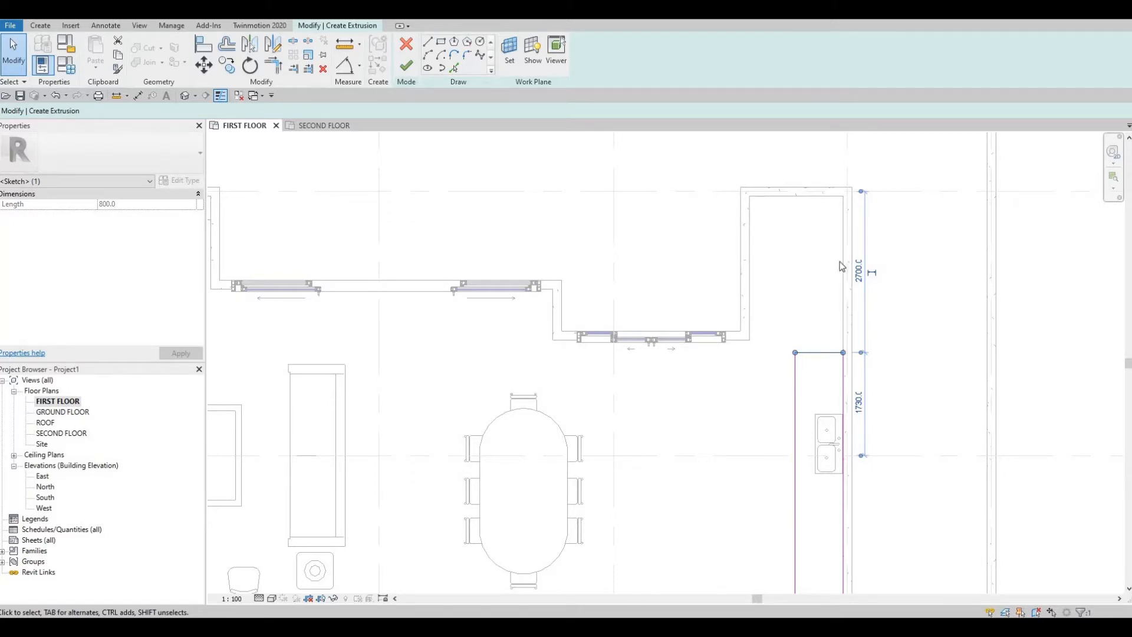
Examine the countertop outline along the east wall, from its north edge down to the south wall.
scroll(813, 266, "up", 3)
middle_click_drag(868, 270, 858, 316)
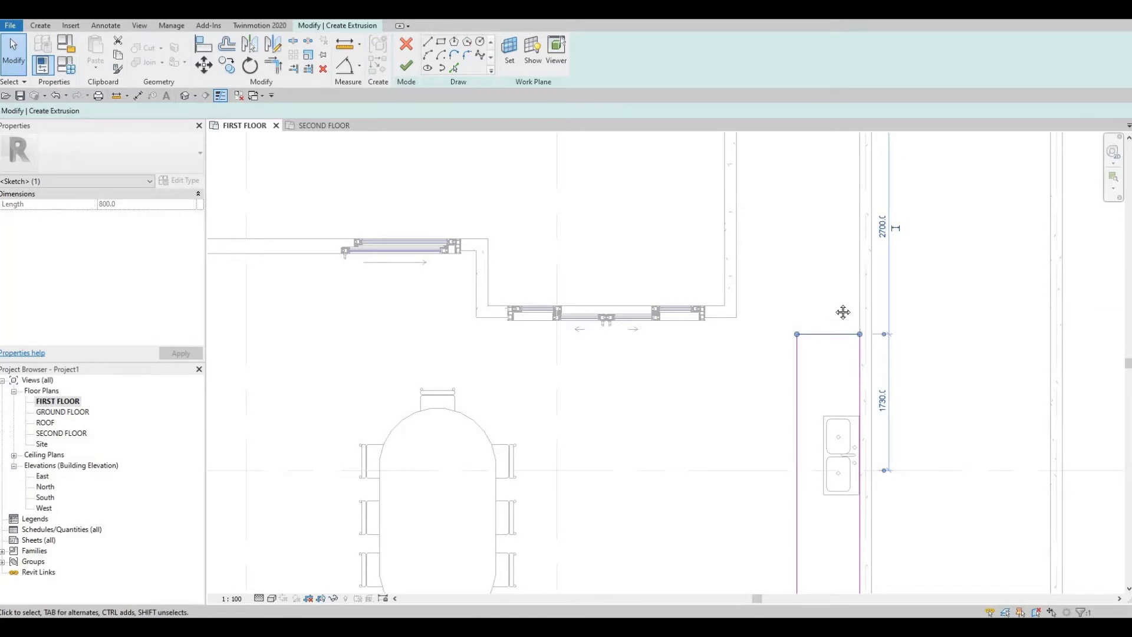
middle_click_drag(866, 324, 861, 310)
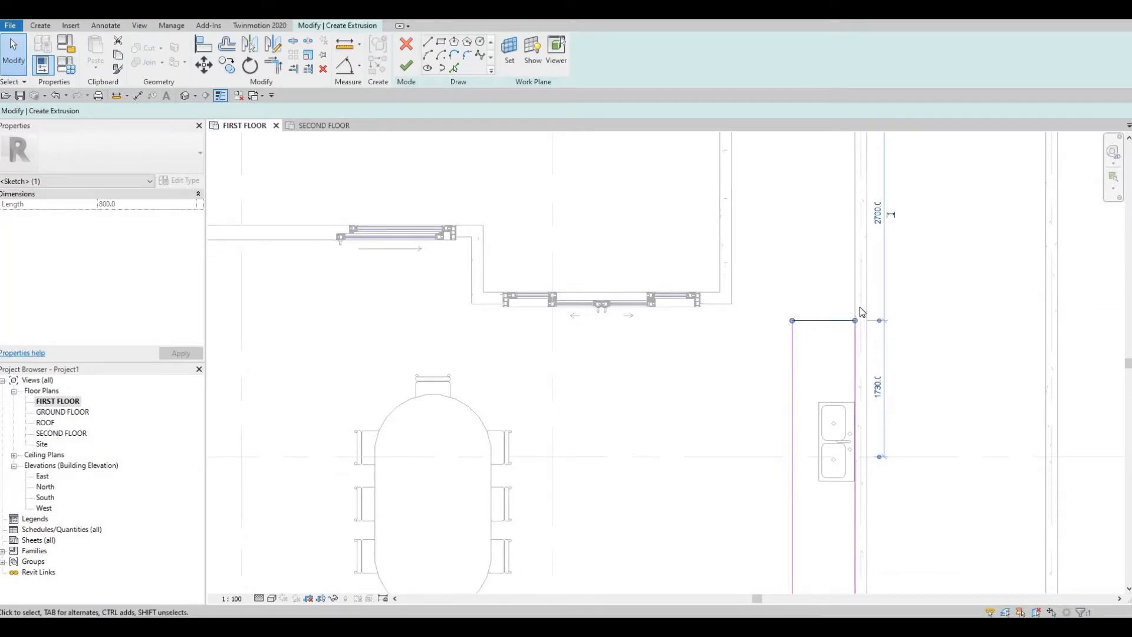
middle_click_drag(855, 372, 851, 165)
scroll(851, 165, "down", 1)
middle_click_drag(831, 264, 824, 284)
middle_click_drag(812, 162, 809, 220)
middle_click_drag(810, 396, 807, 322)
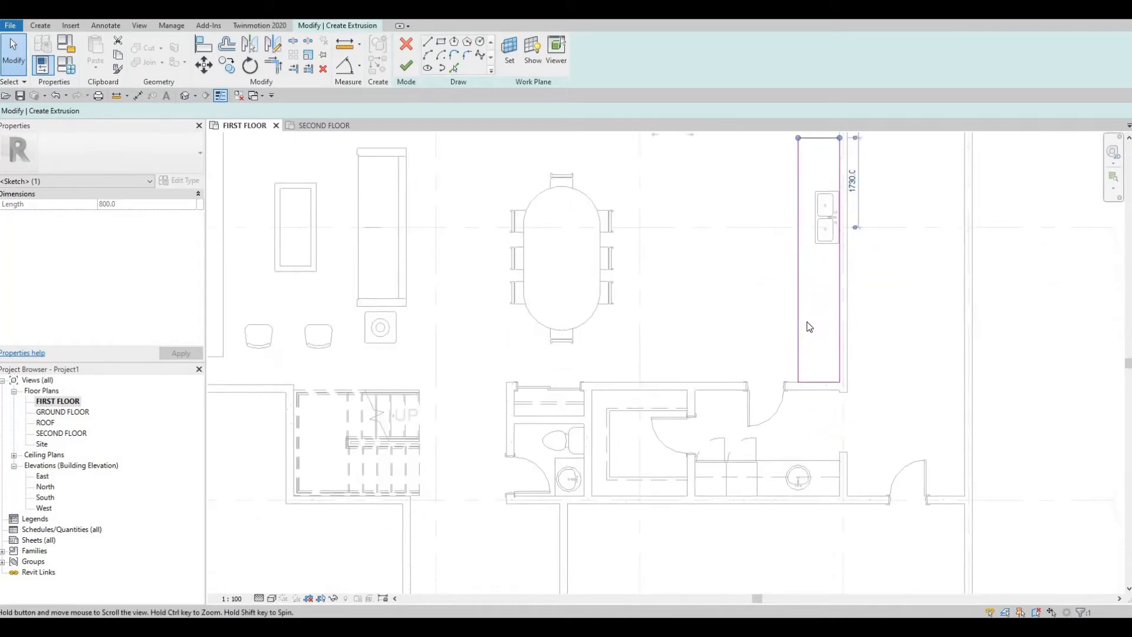
scroll(809, 326, "down", 1)
middle_click_drag(808, 238, 803, 309)
scroll(803, 309, "down", 1)
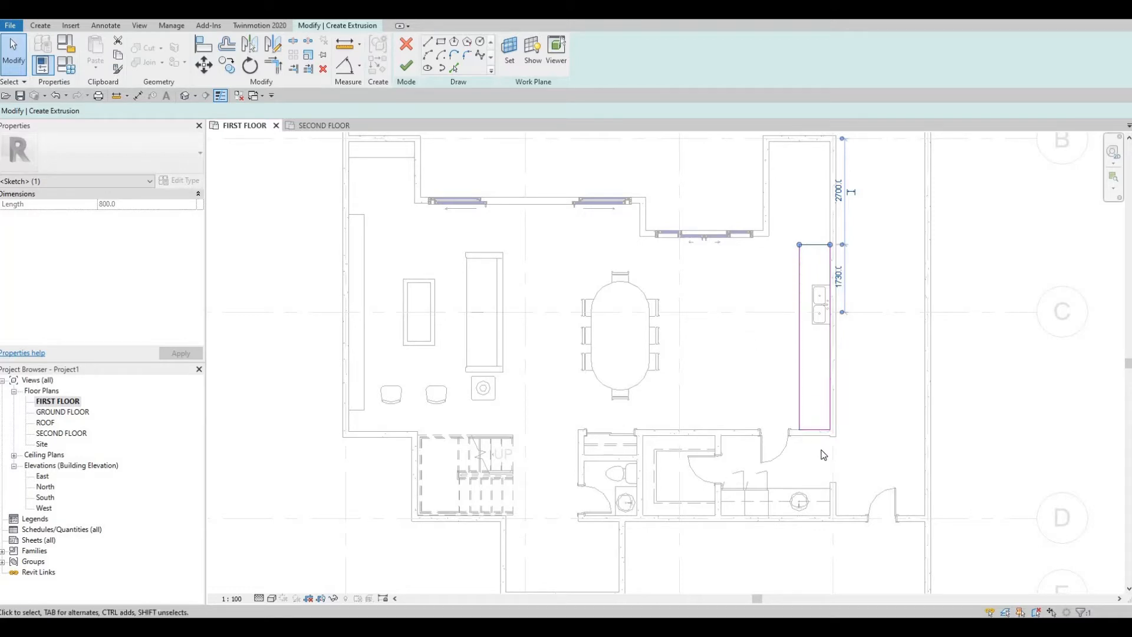
Finish the countertop sketch and set the Extrusion End to 900 mm.
left_click(406, 66)
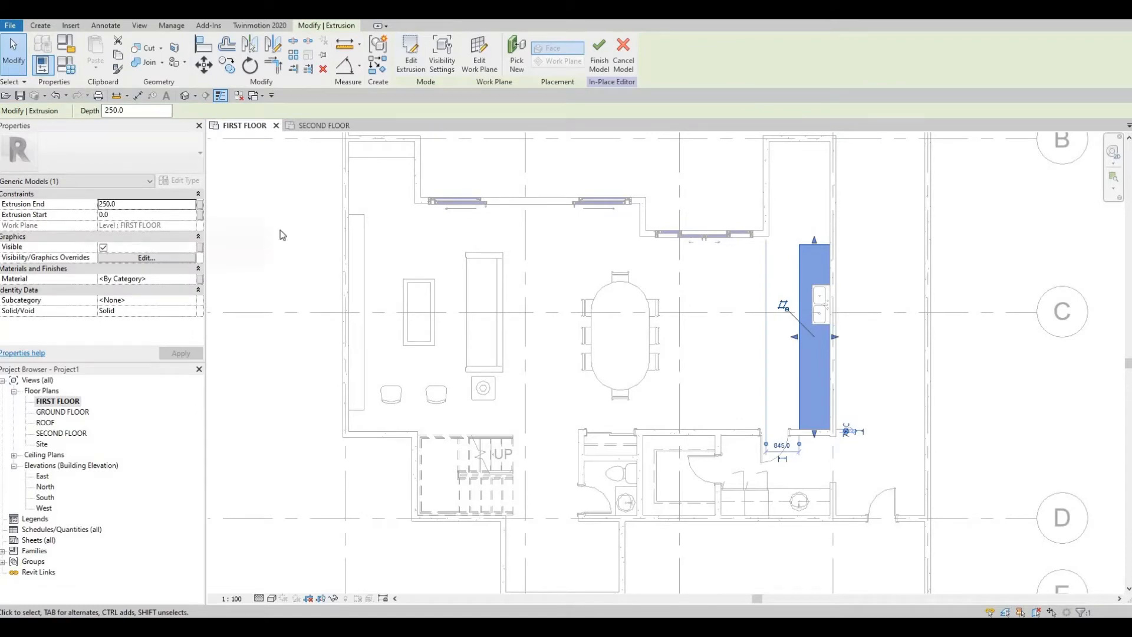
left_click(136, 203)
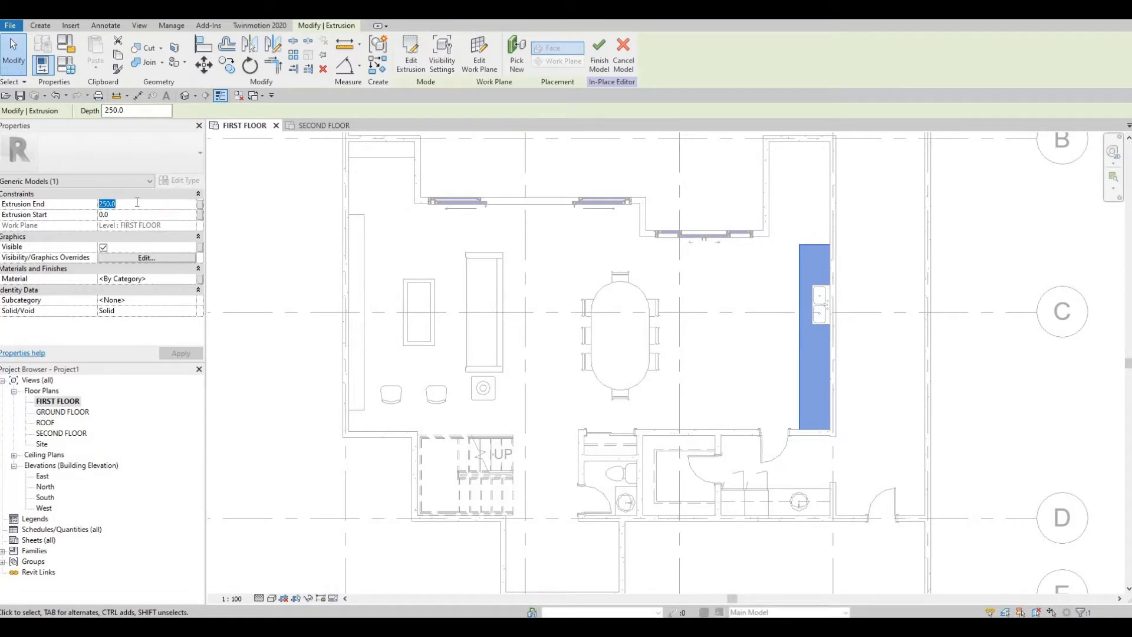
type("900")
key("Return")
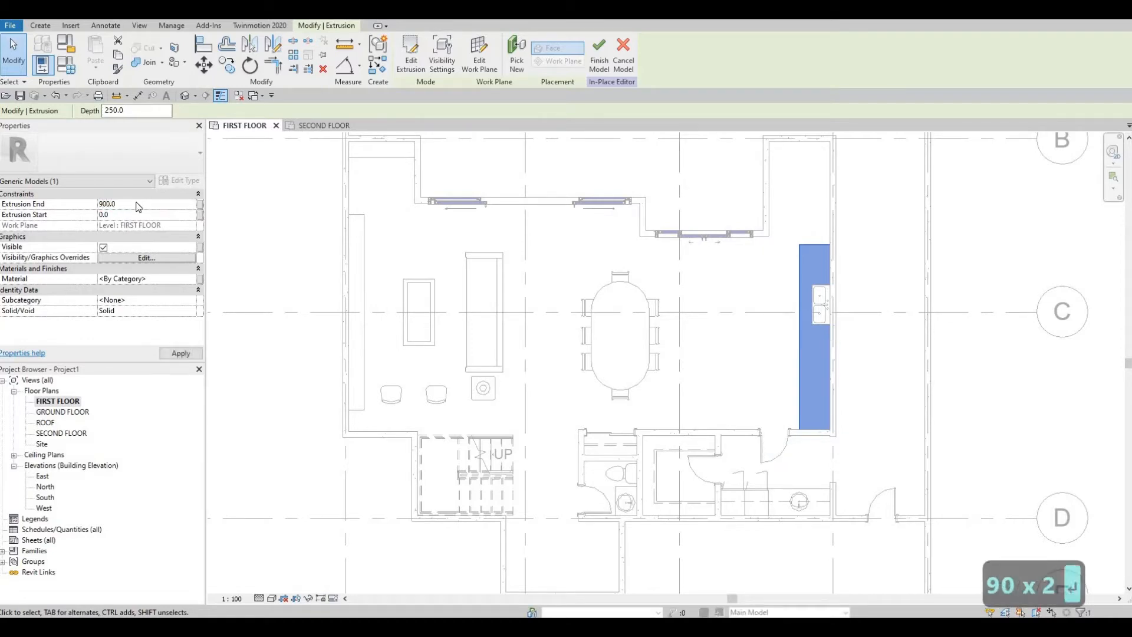
Browse the project materials for the extrusion and duplicate the Gypsum Wall Board material.
left_click(190, 278)
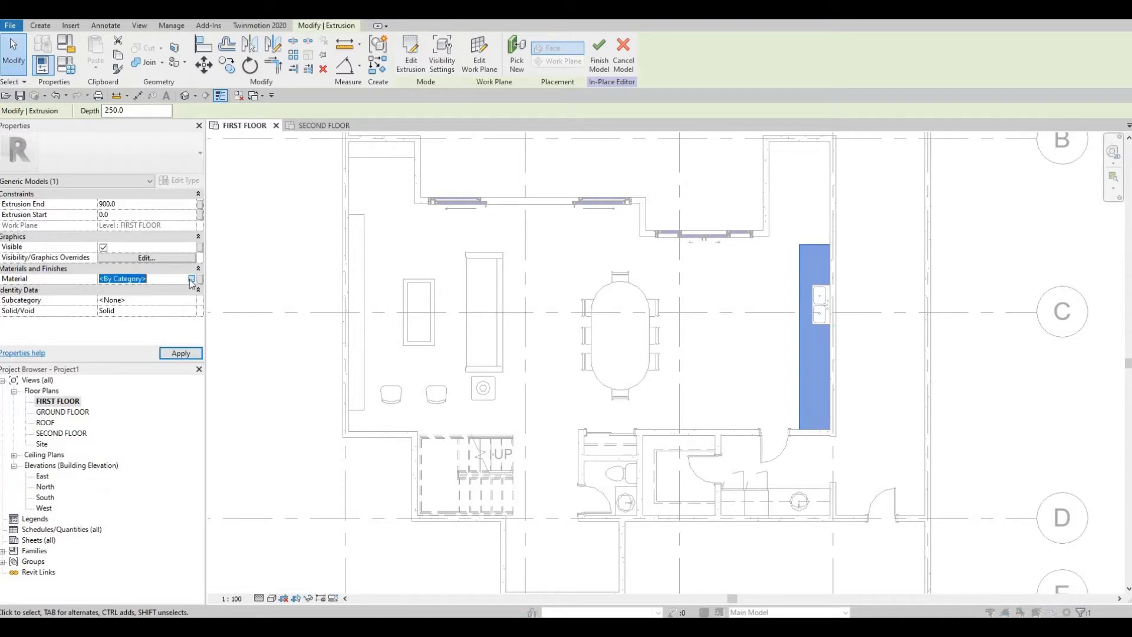
left_click(191, 280)
scroll(408, 256, "down", 3)
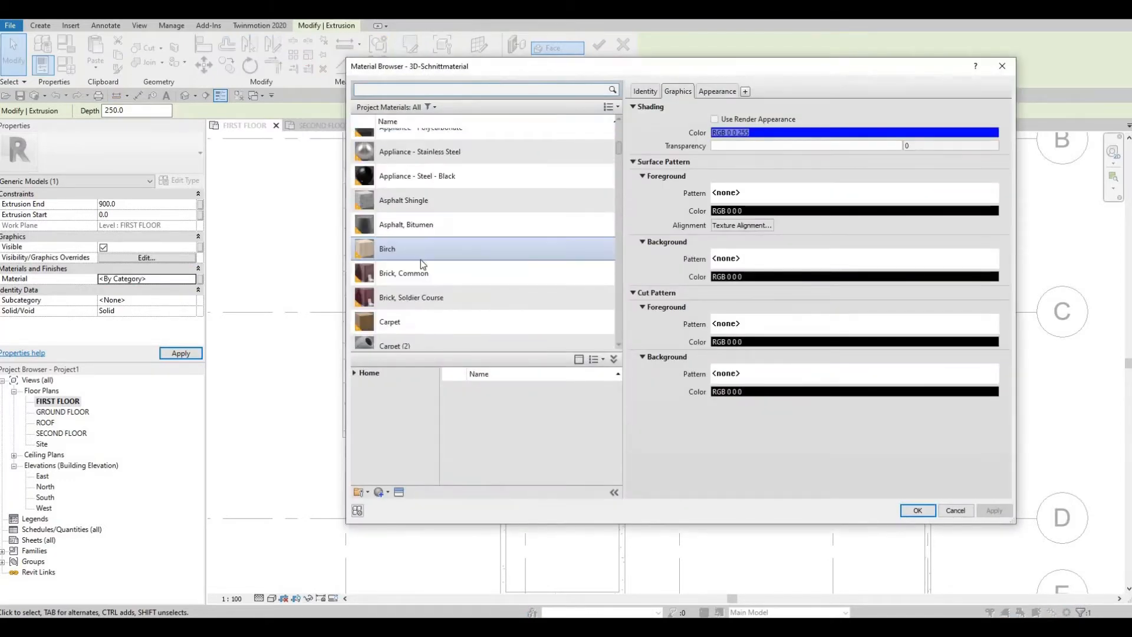
scroll(421, 283, "down", 3)
left_click(431, 313)
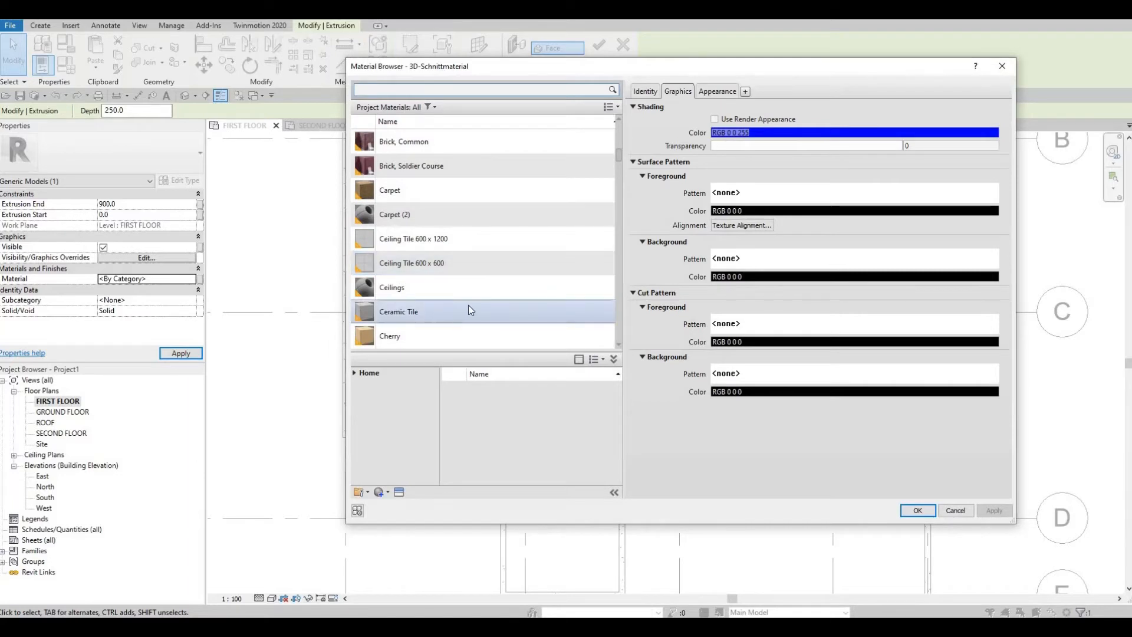
scroll(468, 305, "down", 5)
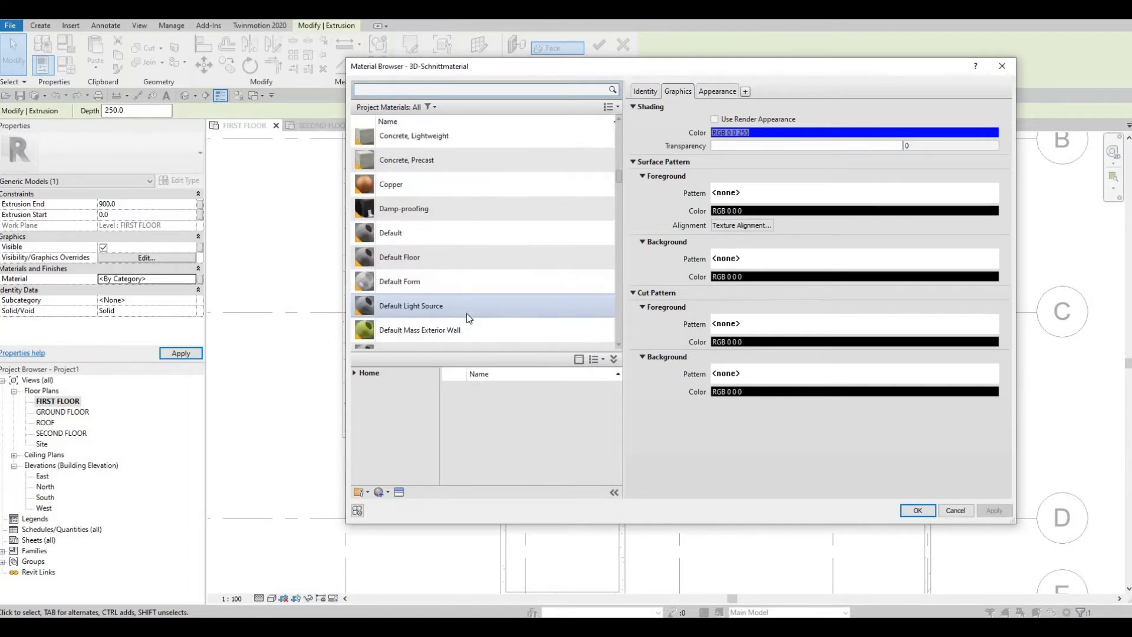
scroll(469, 319, "down", 8)
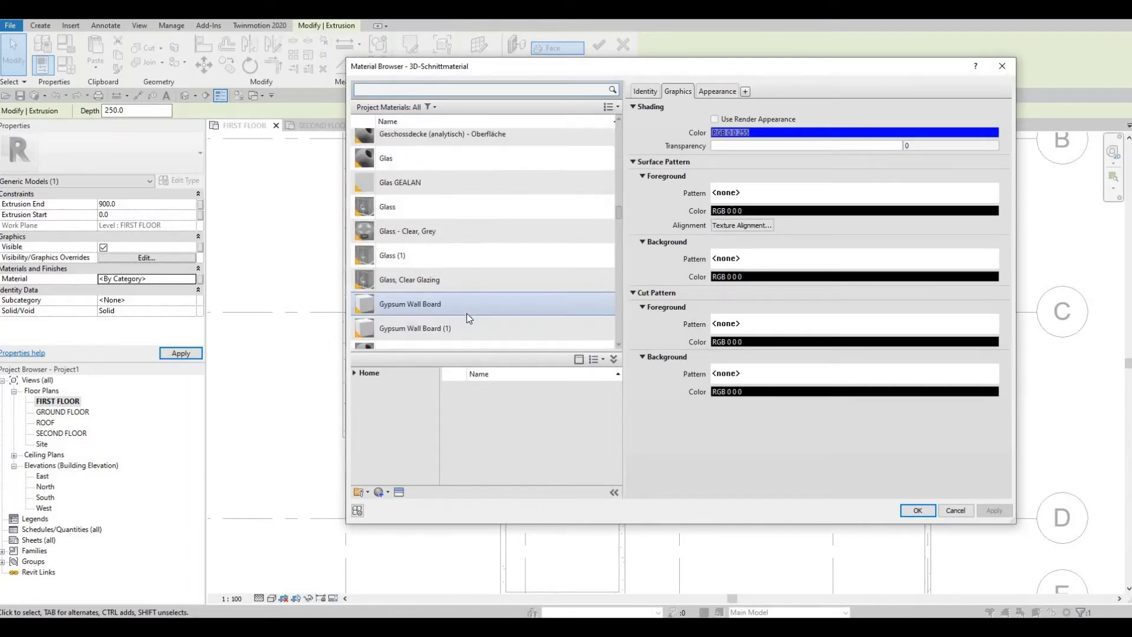
scroll(465, 284, "down", 2)
scroll(487, 240, "up", 1)
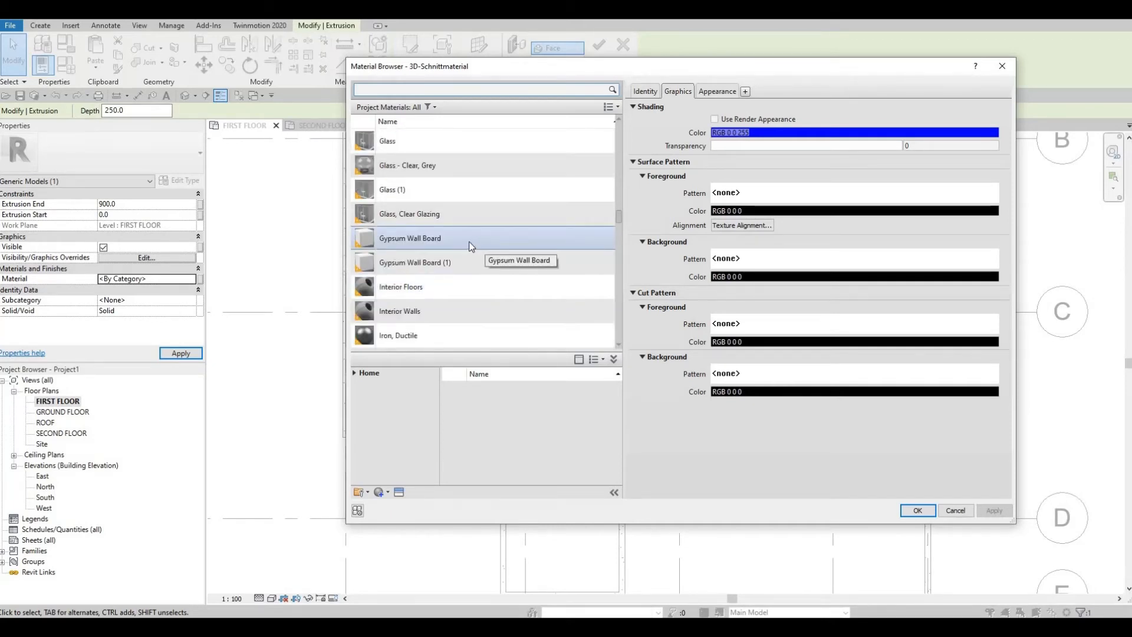
left_click(467, 242)
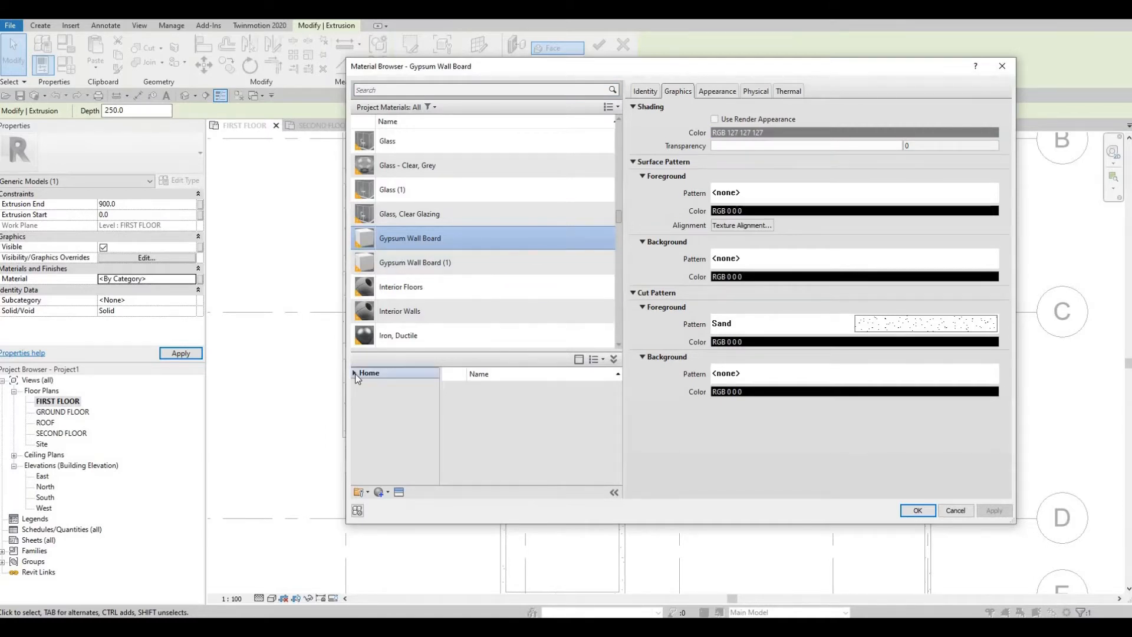
left_click(379, 494)
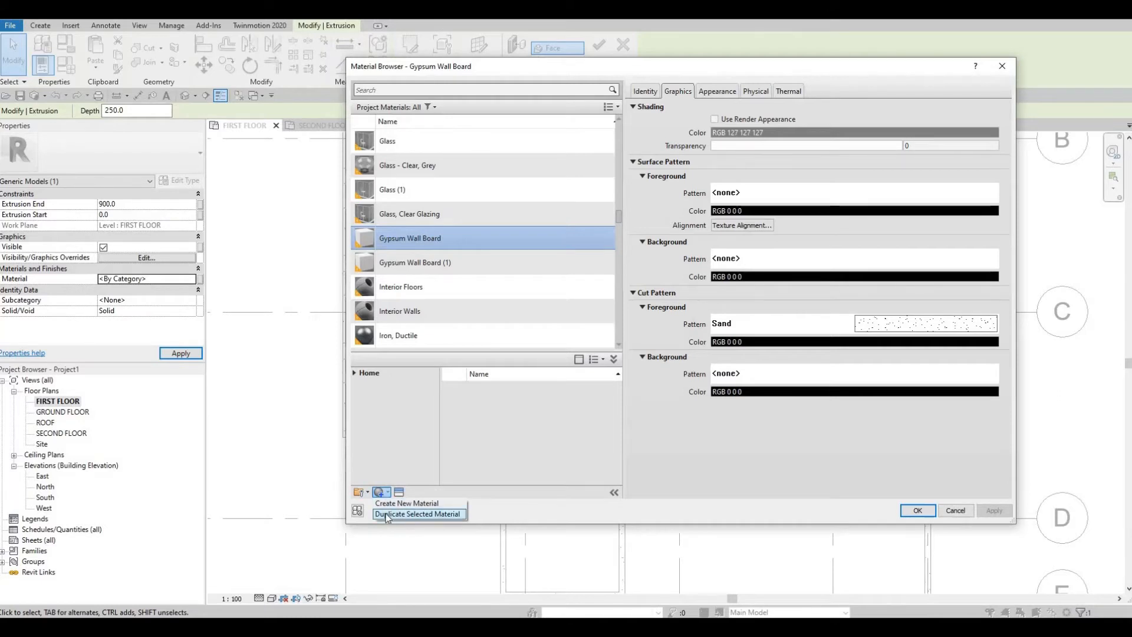
left_click(386, 514)
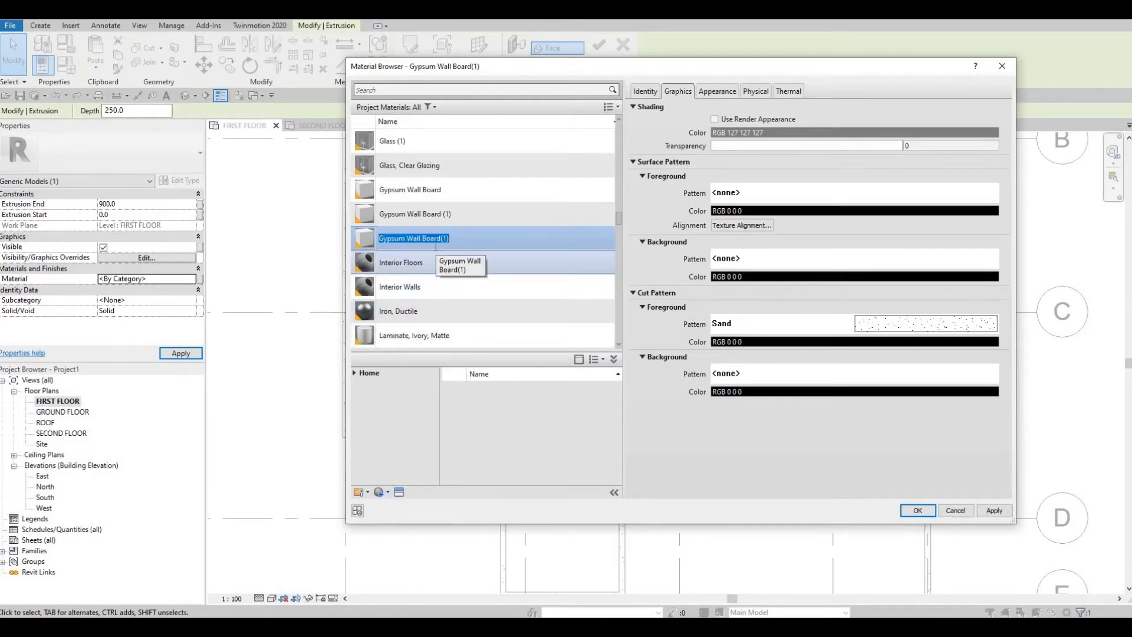
type("paint")
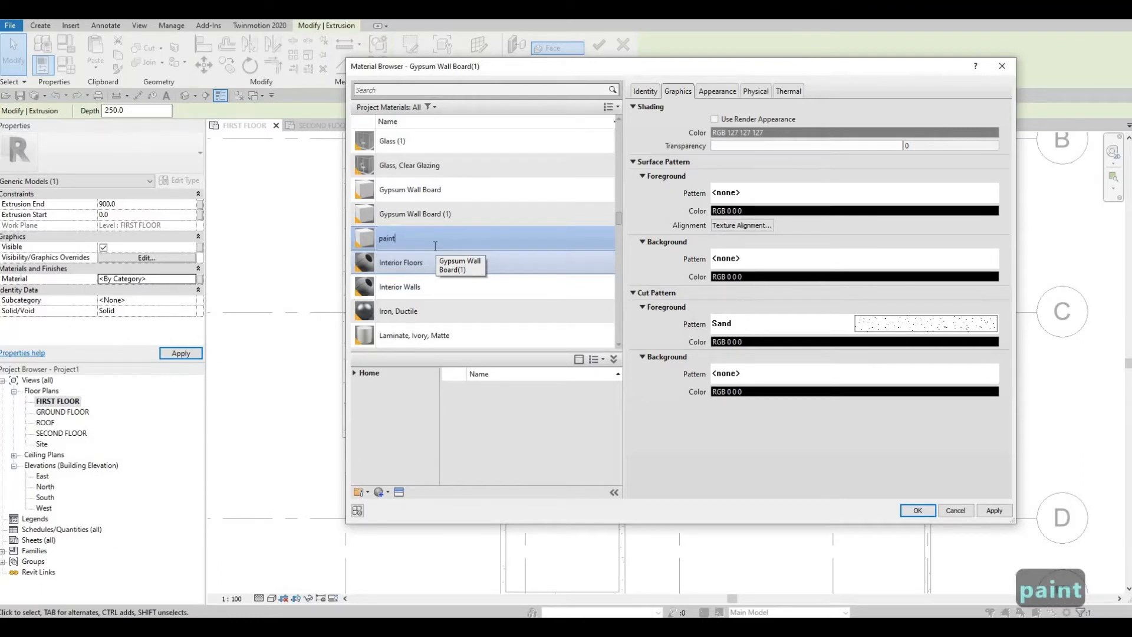
key("BackSpace")
key("BackSpace")
key("BackSpace")
key("BackSpace")
key("BackSpace")
key("BackSpace")
key("BackSpace")
type("P")
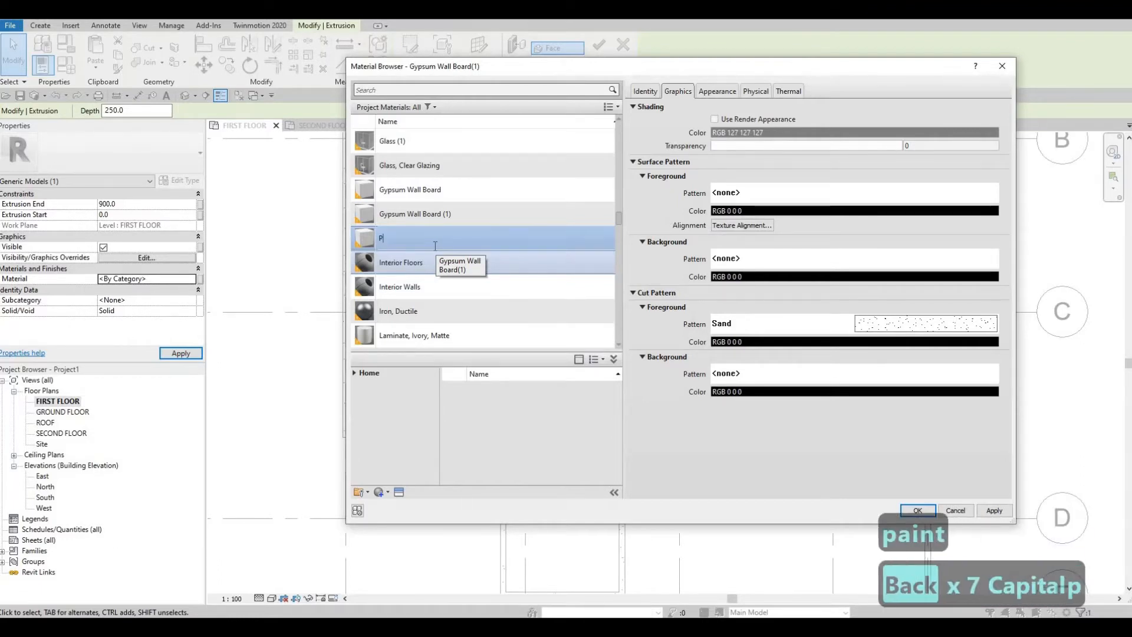
type("ANINT 1")
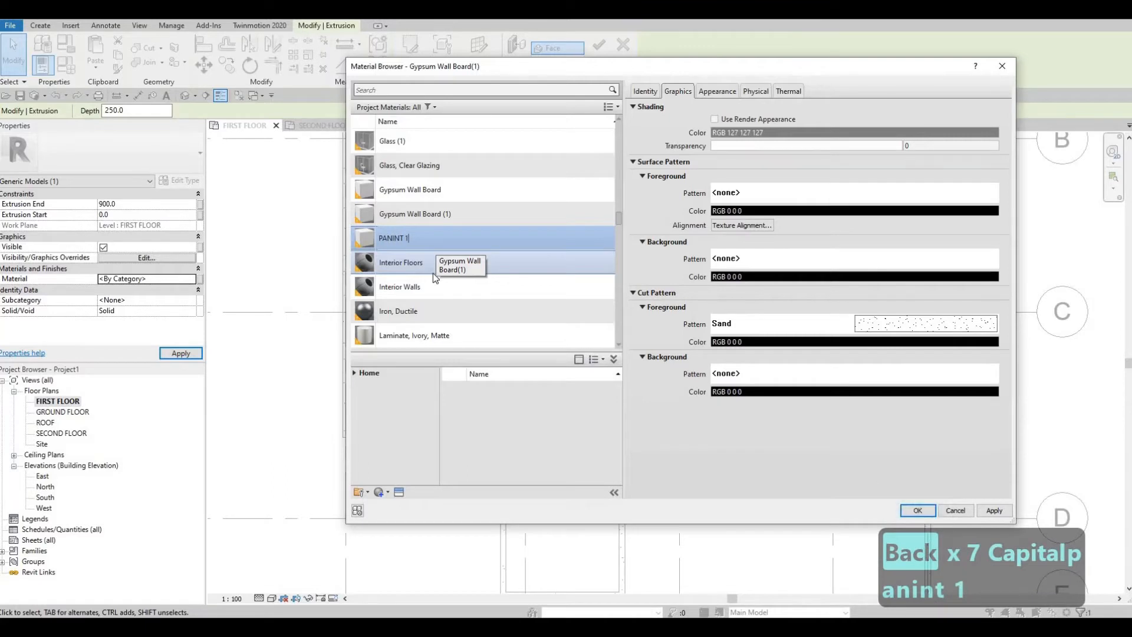
key("BackSpace")
key("BackSpace")
key("BackSpace")
key("BackSpace")
key("BackSpace")
key("BackSpace")
key("BackSpace")
key("BackSpace")
key("BackSpace")
key("BackSpace")
key("BackSpace")
key("BackSpace")
key("BackSpace")
key("BackSpace")
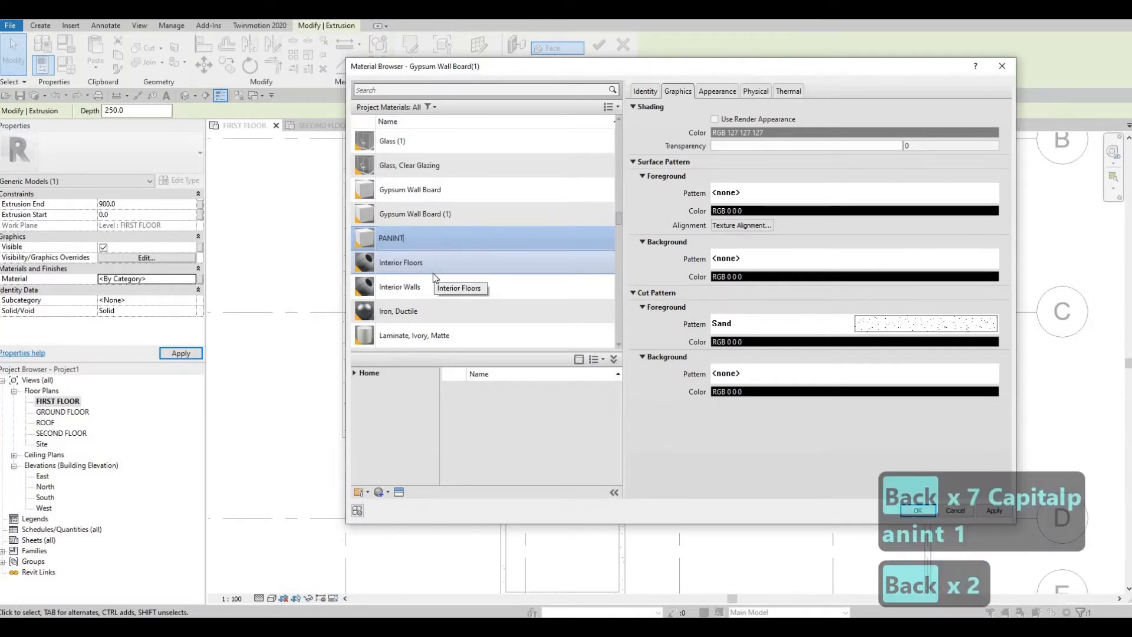
type("O")
key("BackSpace")
Name the duplicated material PAINT 1 and assign it to the countertop extrusion.
type("PAINT 1")
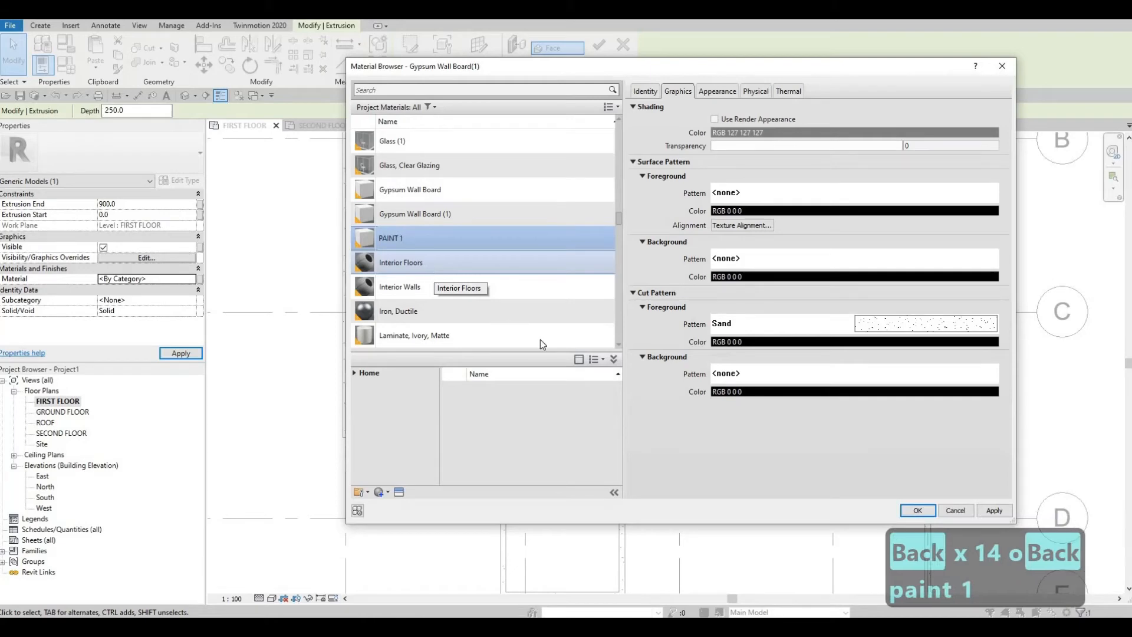
key("Return")
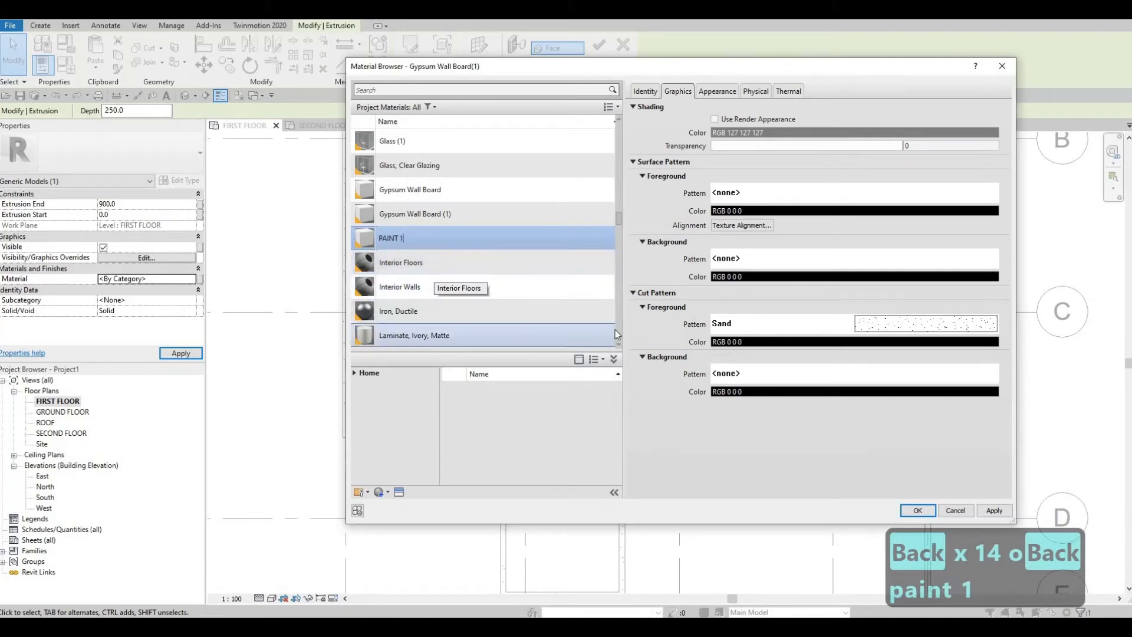
left_click(917, 510)
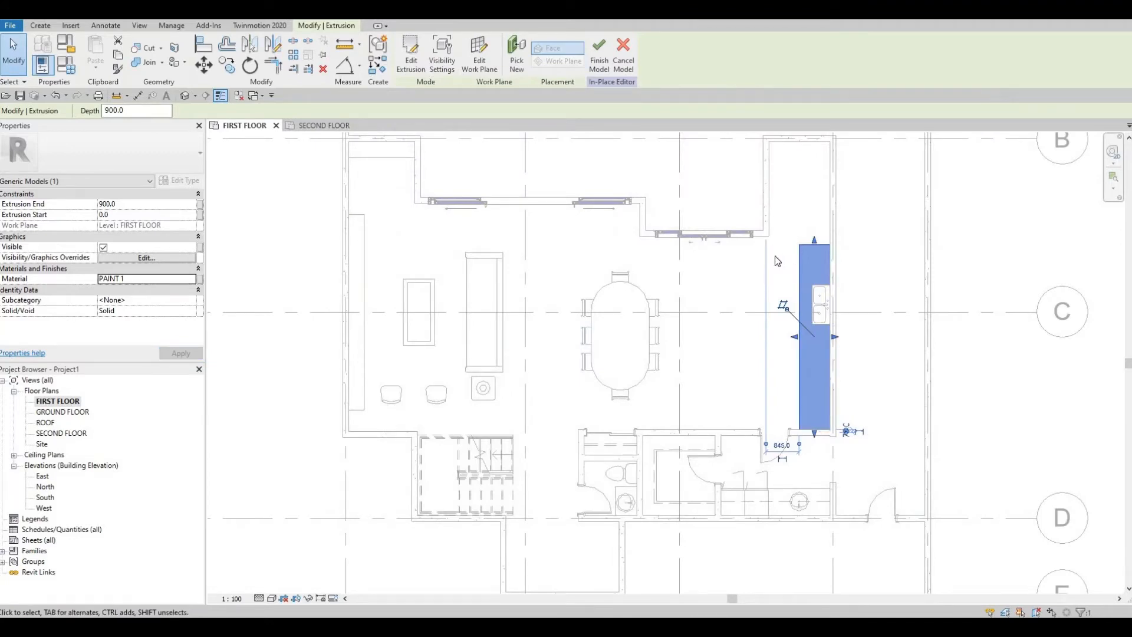
Finish the in-place countertop model.
left_click(599, 53)
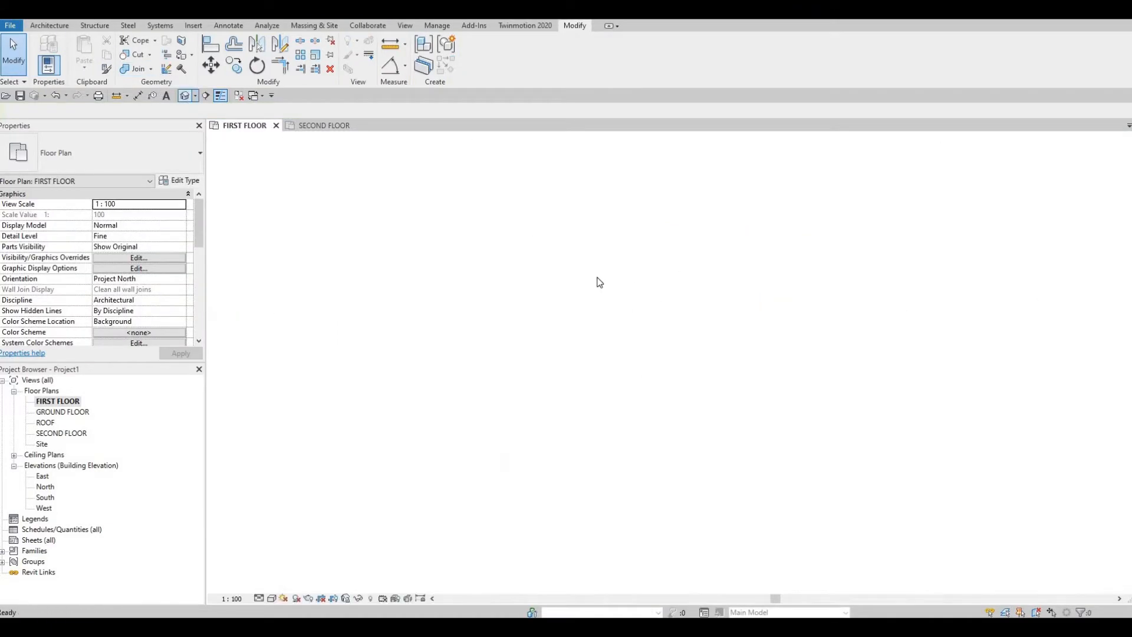
Examine the finished countertop and double sink in the 3D view.
scroll(702, 348, "up", 2)
middle_click_drag(902, 505, 649, 346, "shift")
scroll(624, 346, "up", 4)
scroll(595, 357, "up", 2)
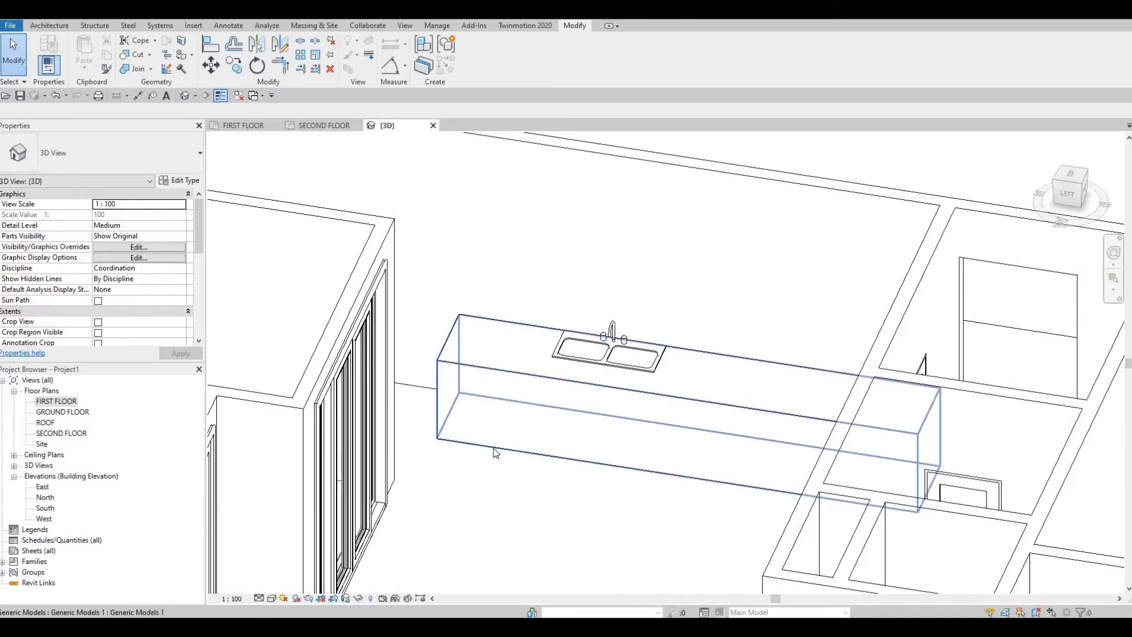
left_click(638, 428)
scroll(642, 429, "down", 3)
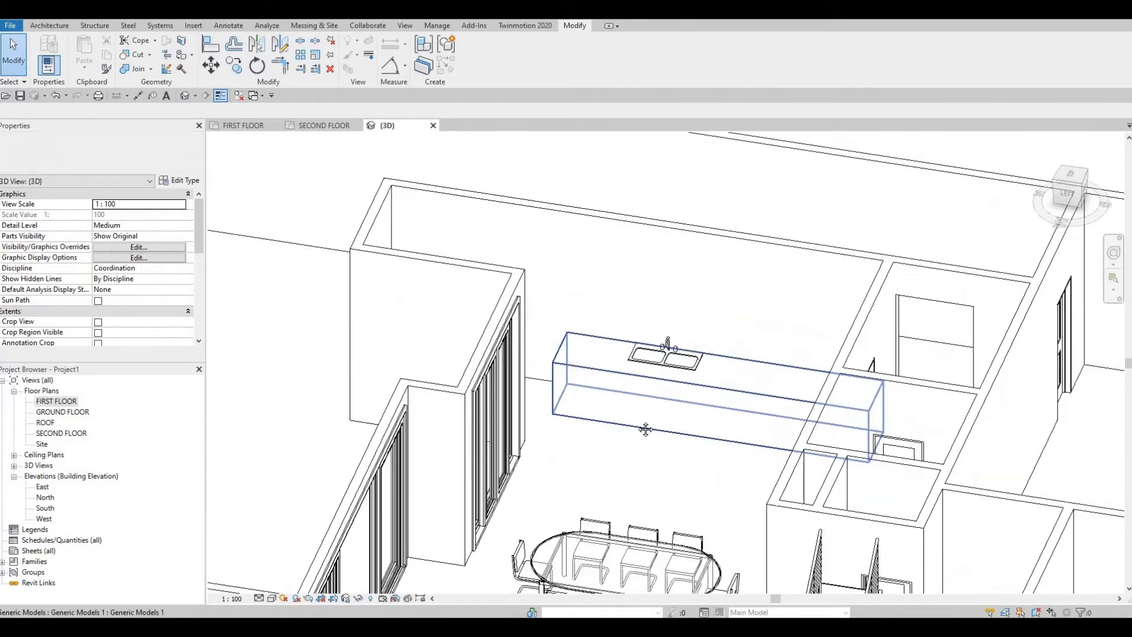
key("Escape")
key("Escape")
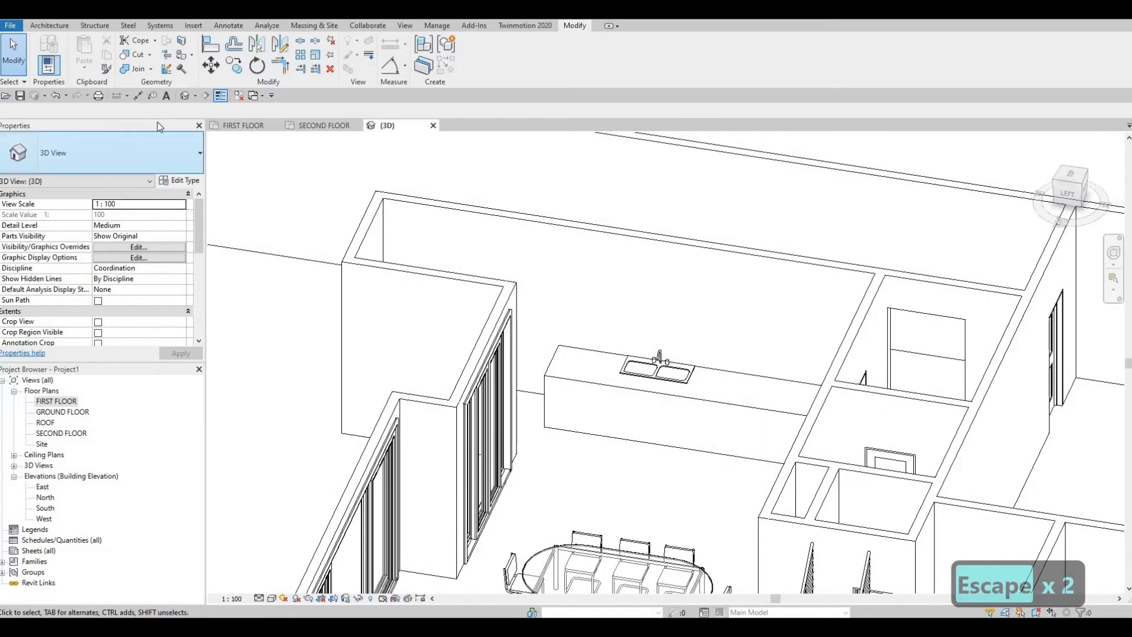
In the FIRST FLOOR plan, slide the 700 x 2000mm door in the kitchen's lower wall left to 600 mm from the adjoining interior wall.
left_click(242, 125)
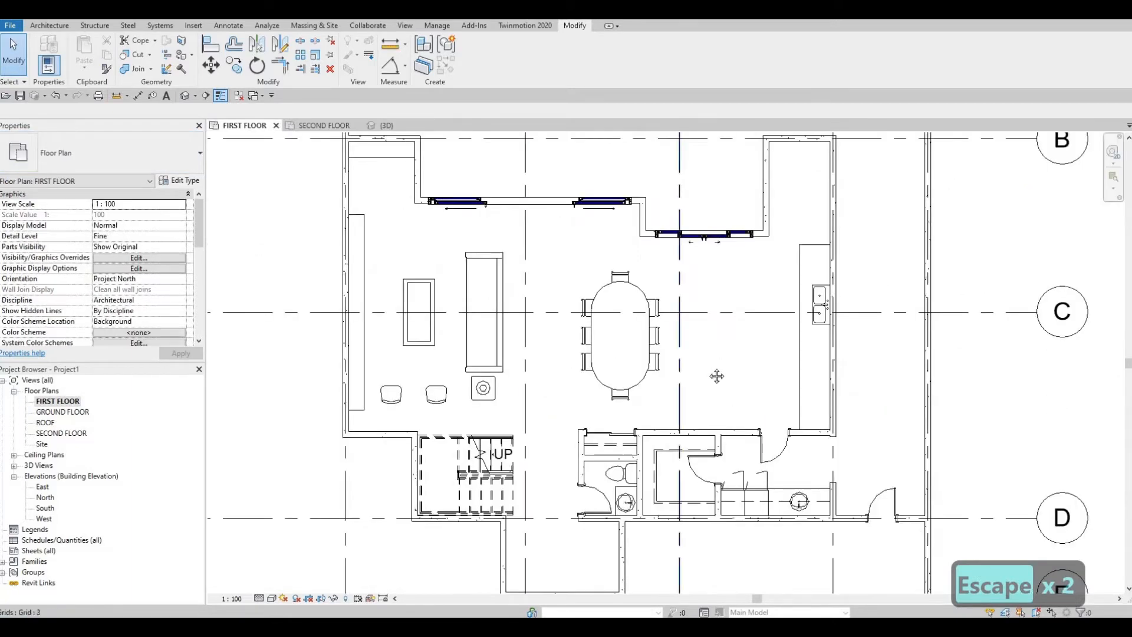
scroll(707, 366, "up", 3)
key("Escape")
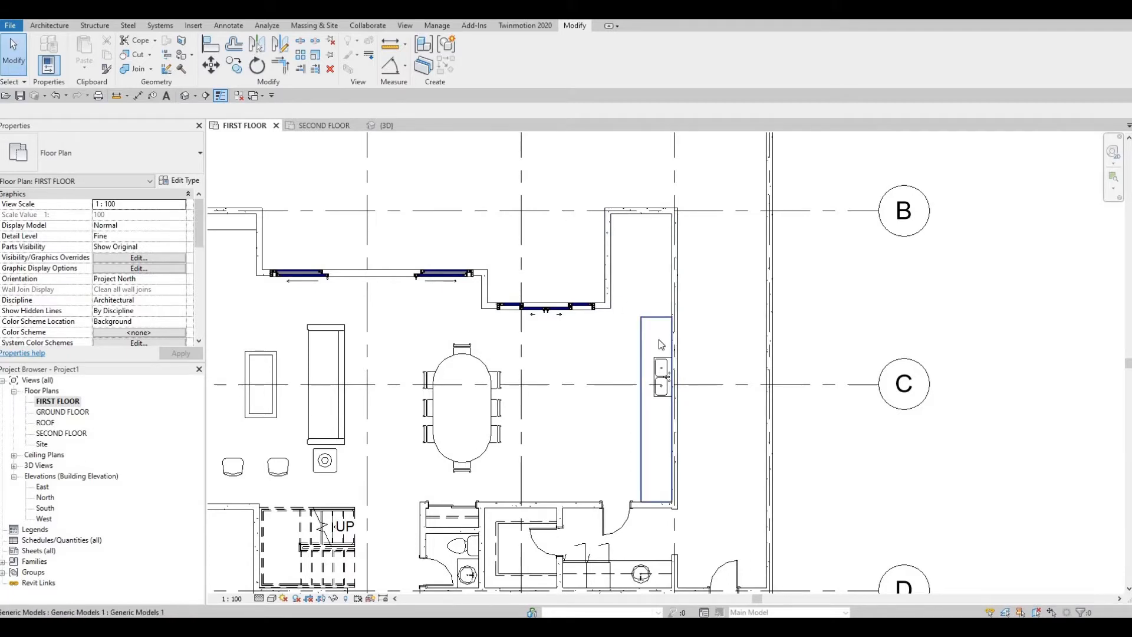
middle_click_drag(607, 384, 714, 355)
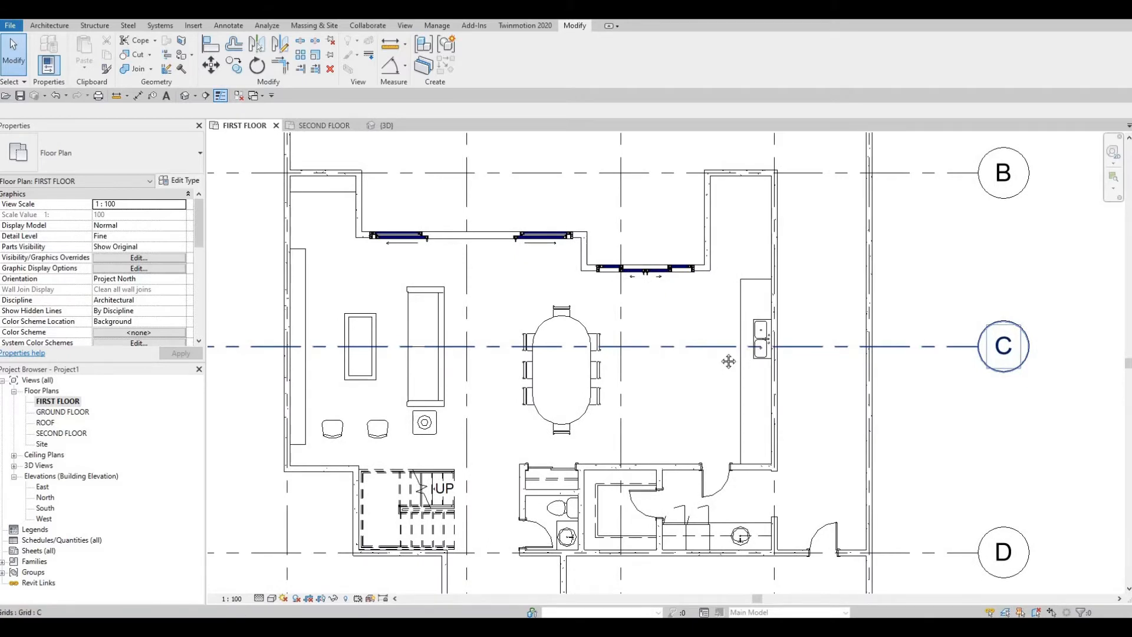
middle_click_drag(763, 427, 767, 385)
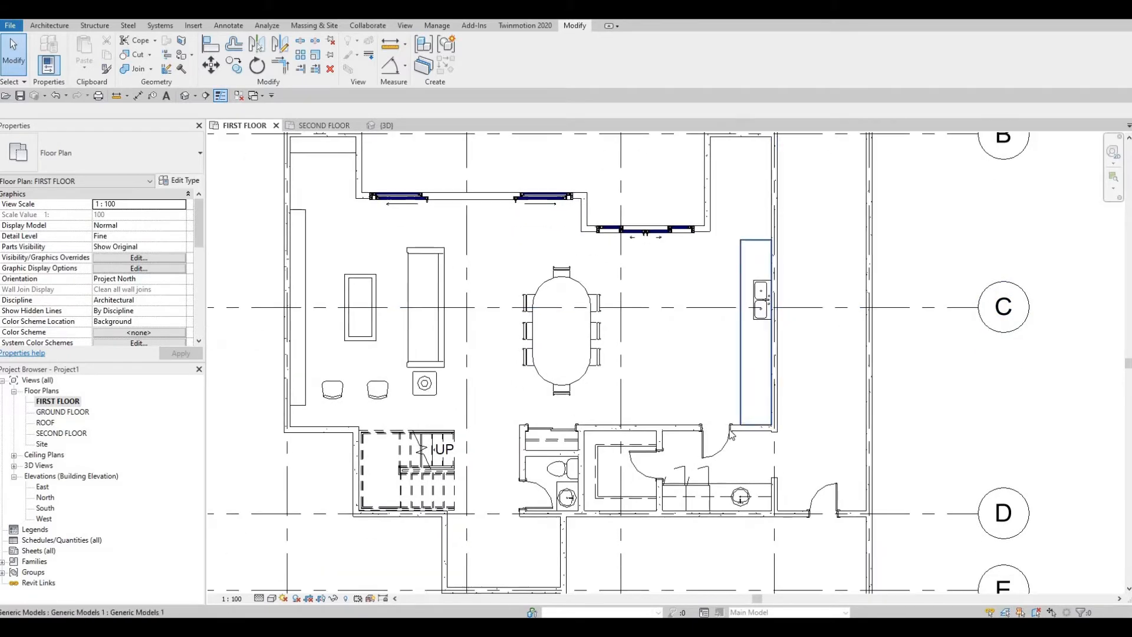
scroll(749, 427, "up", 2)
left_click(703, 445)
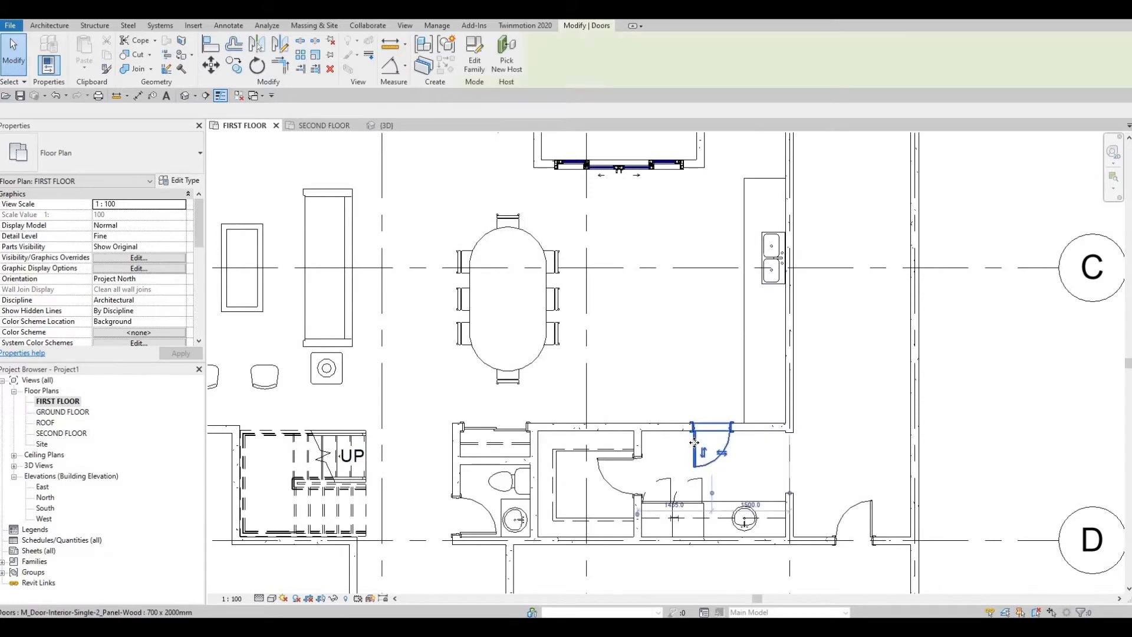
left_click_drag(660, 448, 651, 449)
key("Escape")
key("Escape")
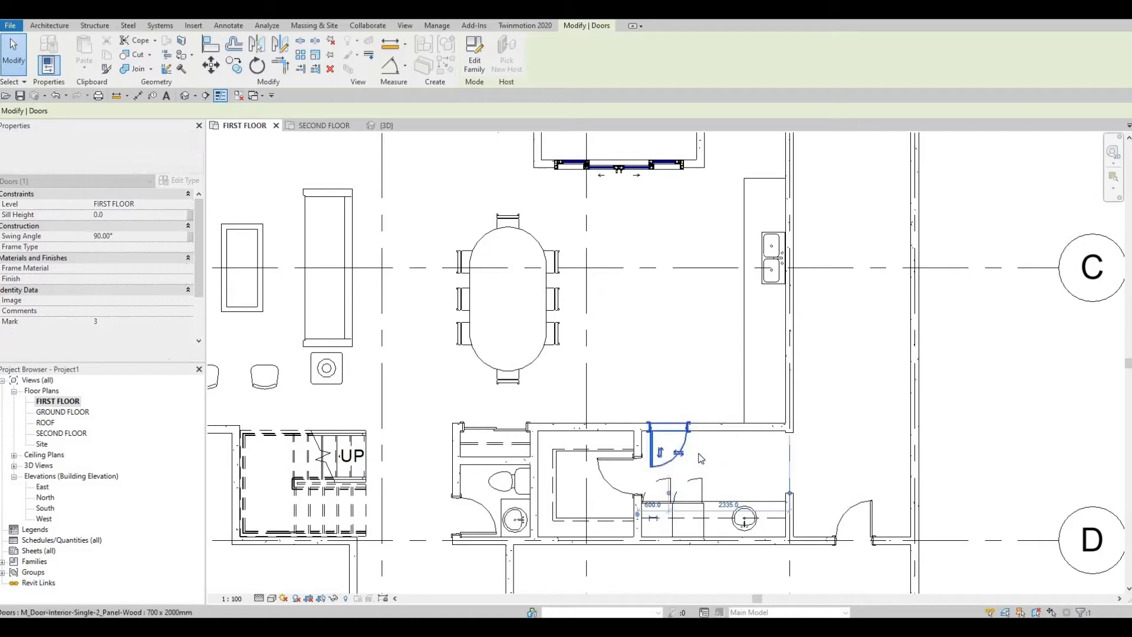
Nudge the same interior door two increments closer to the adjoining wall, to 520 mm.
left_click(671, 457)
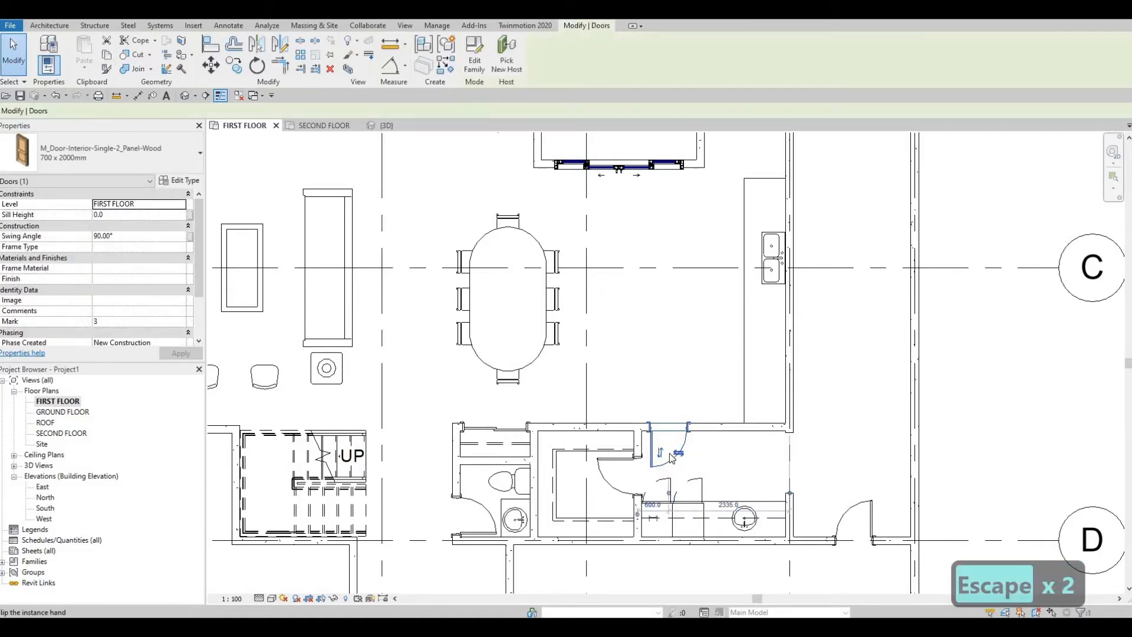
key("Left")
key("Left")
key("Escape")
key("Escape")
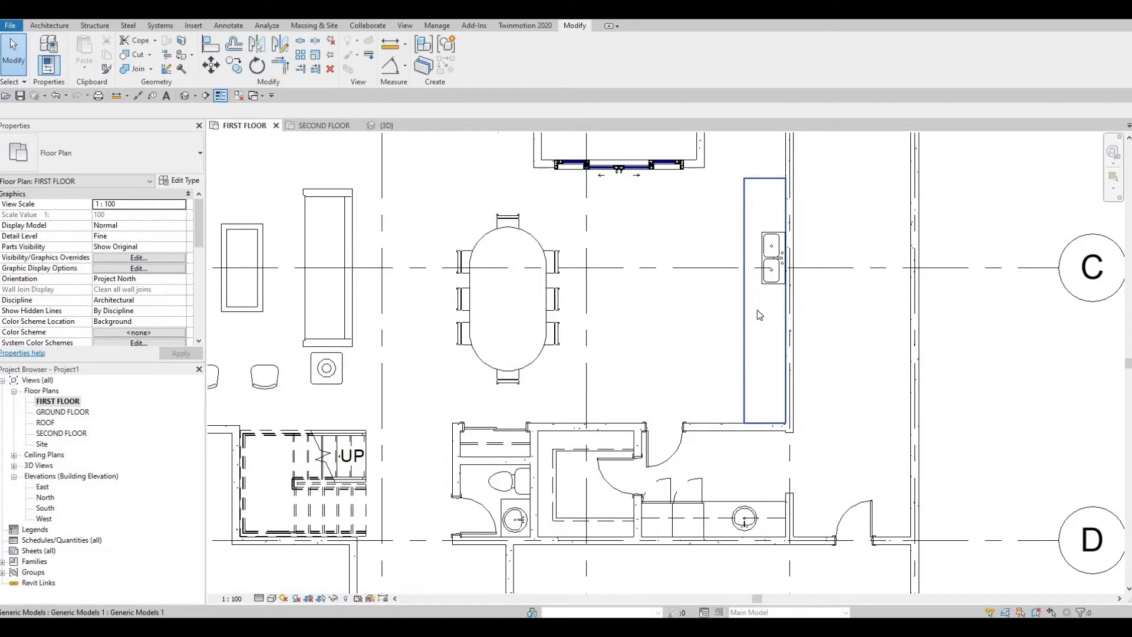
Nudge the double kitchen sink away from the wall toward the countertop's middle and slightly upward along the countertop.
middle_click_drag(762, 308, 764, 380)
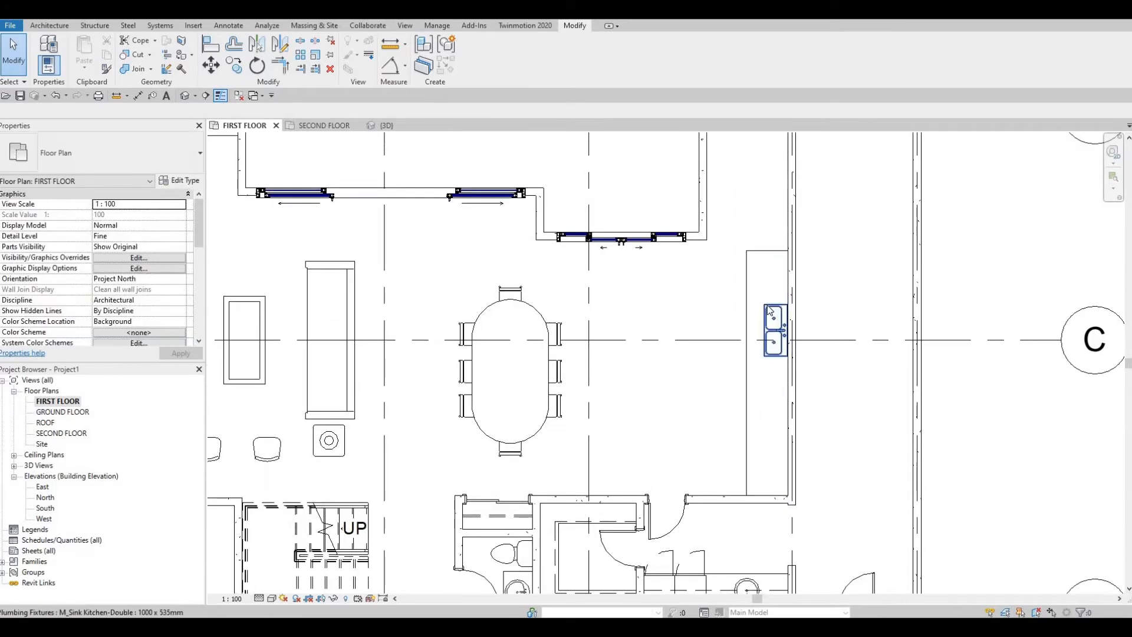
left_click(767, 304)
key("Left")
key("Left")
key("Left")
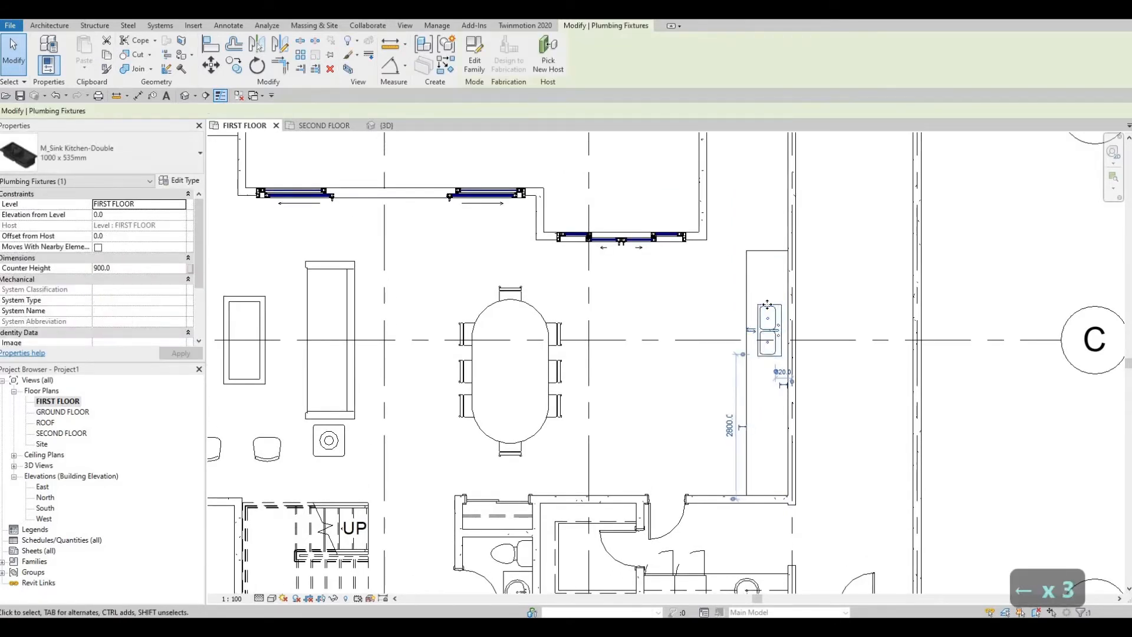
key("Up")
key("Up")
key("Up")
key("Up")
key("Up")
key("Up")
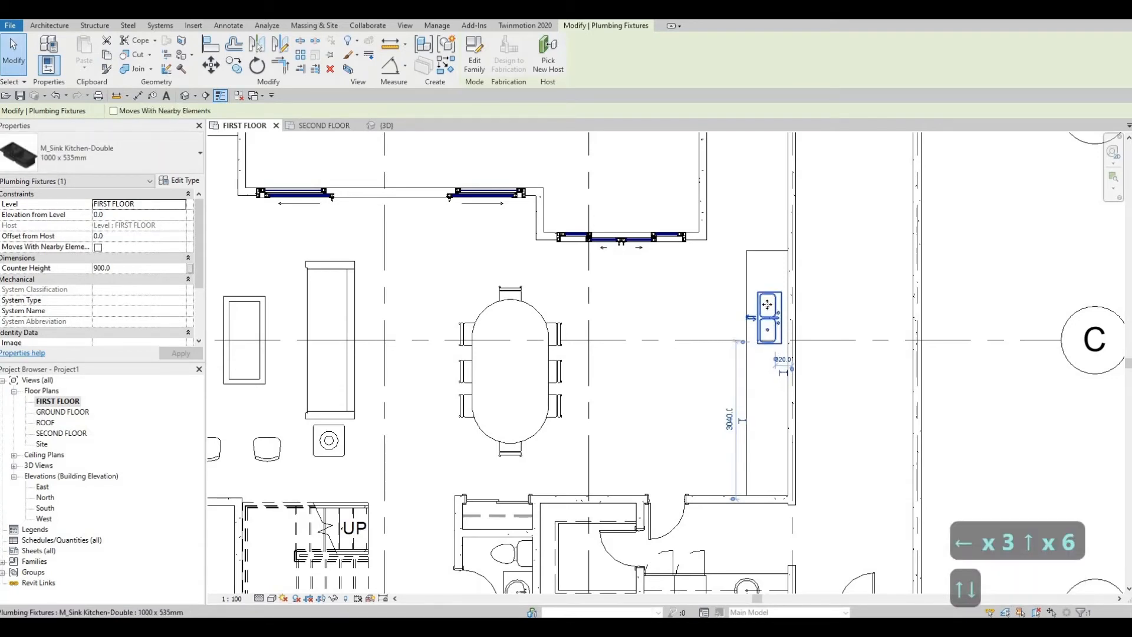
key("Escape")
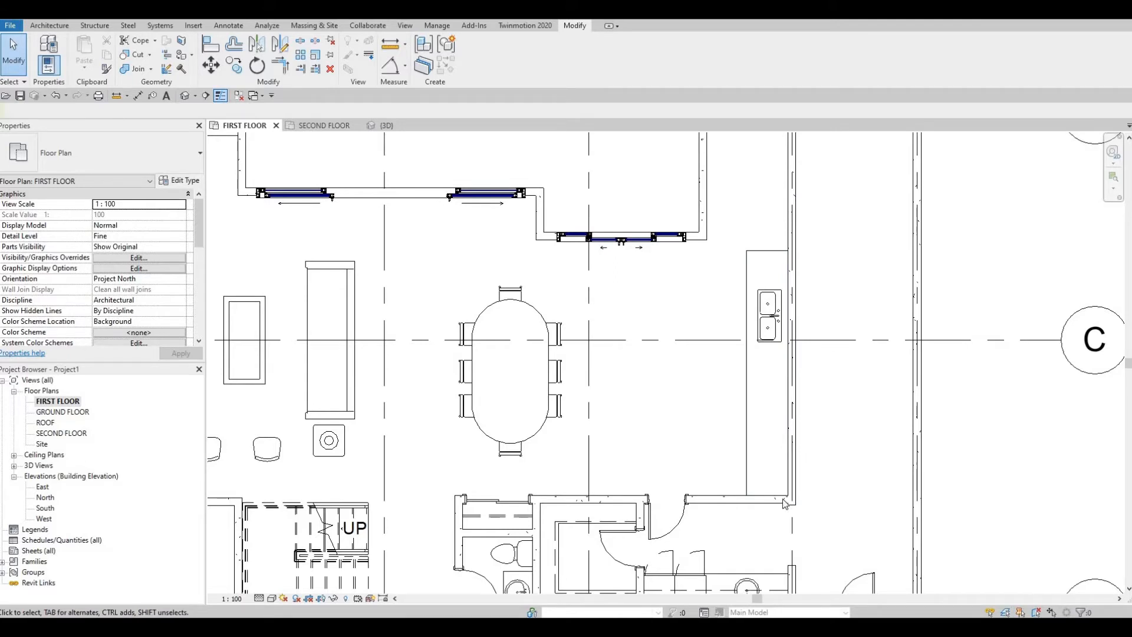
Shorten the countertop's lower end, leaving a gap before the kitchen's lower wall.
left_click(758, 488)
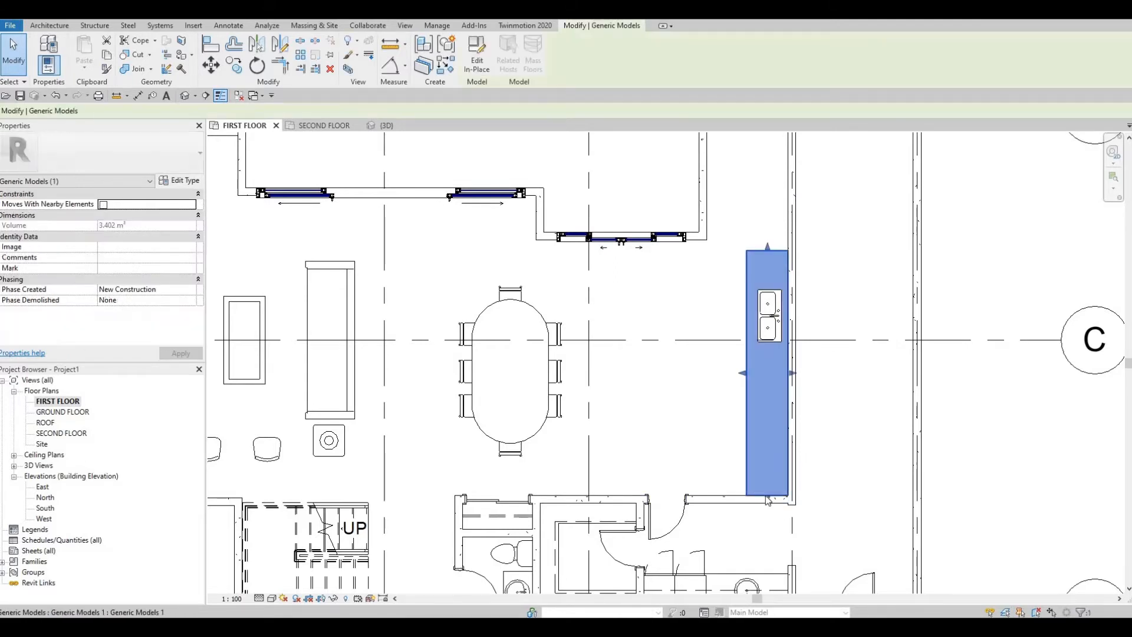
left_click_drag(768, 500, 771, 454)
key("Escape")
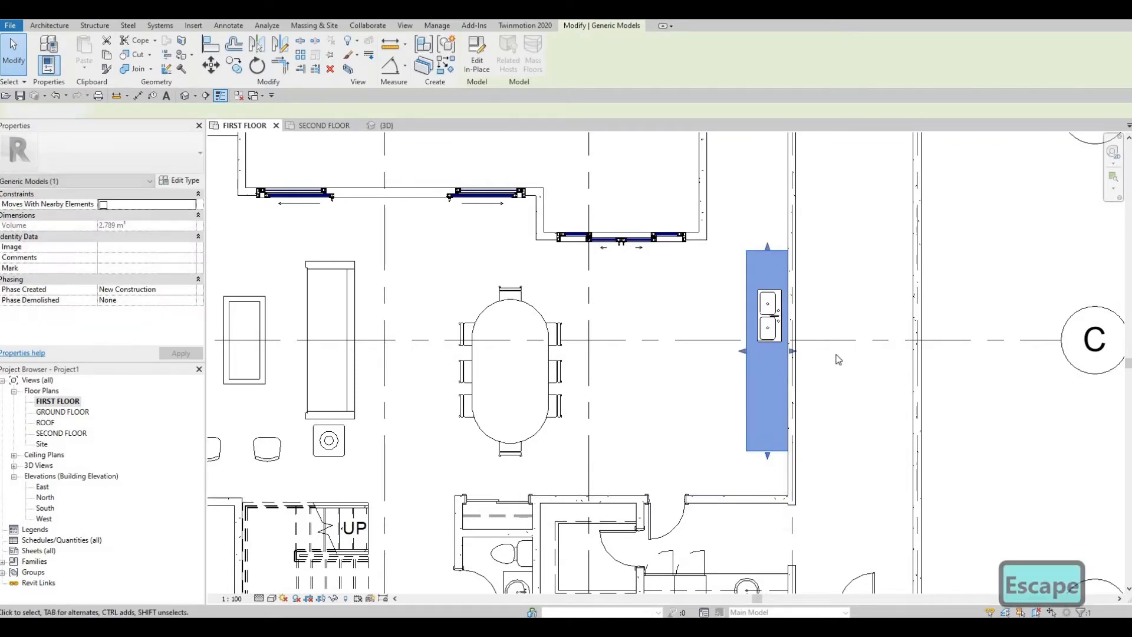
Draw an INTERIOR WALL 1 segment from the corner beside the sliding door to the kitchen's right wall, closing off the alcove above the countertop.
middle_click_drag(584, 339, 720, 377)
scroll(720, 377, "down", 1)
middle_click_drag(643, 321, 721, 189)
left_click(691, 398)
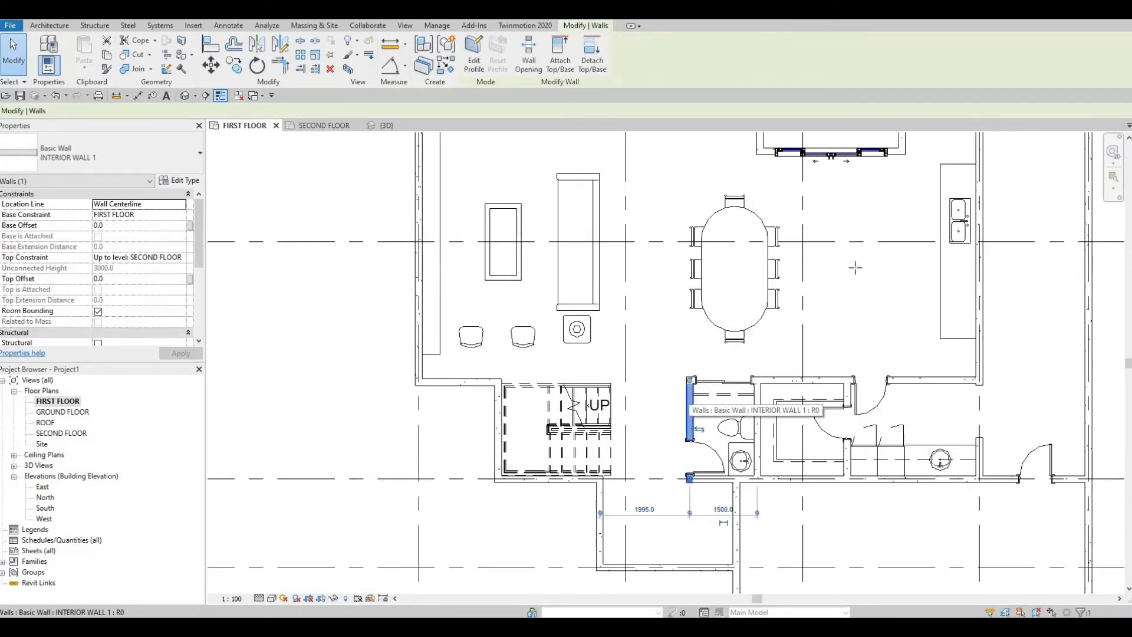
key("c")
key("s")
scroll(904, 263, "up", 3)
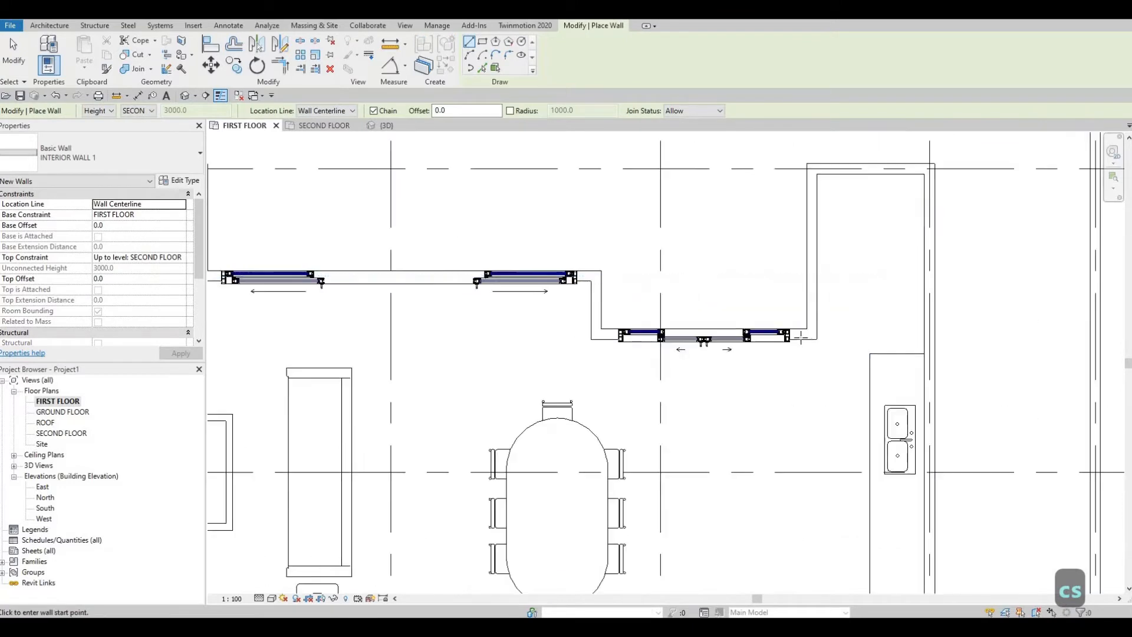
left_click(803, 338)
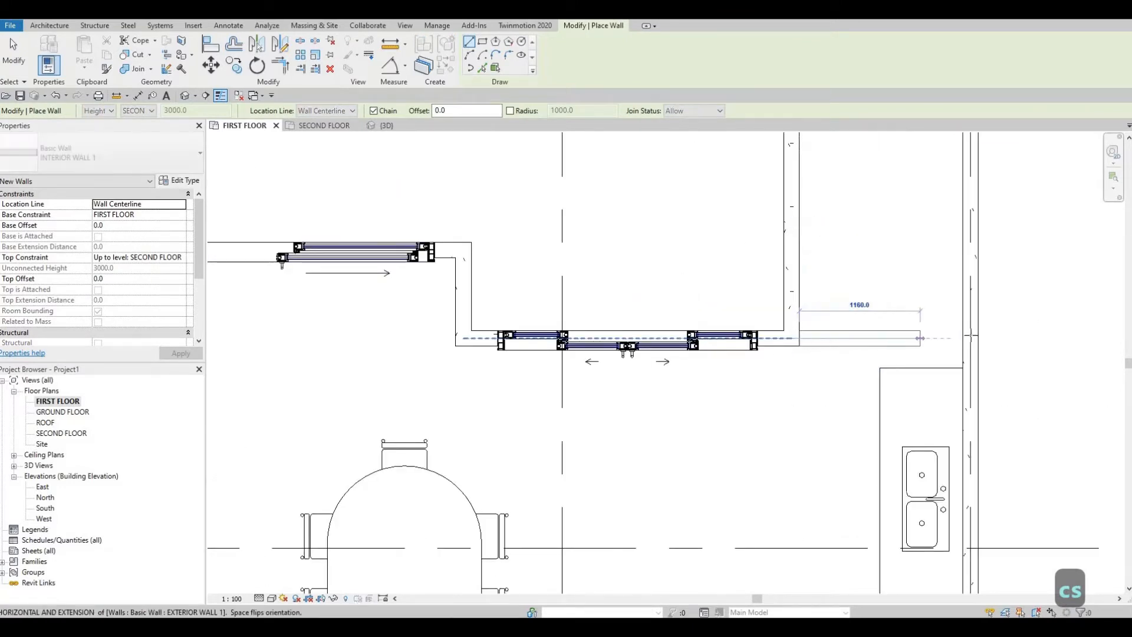
left_click(966, 338)
key("Escape")
key("Escape")
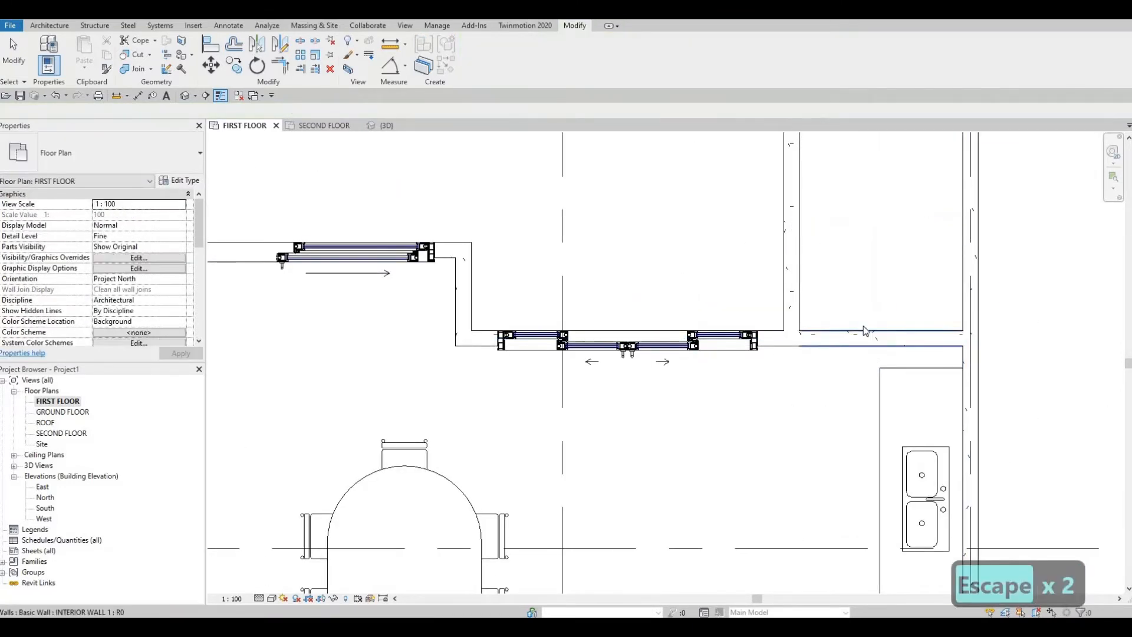
Extend the countertop's upper end to meet the face of the new interior wall.
scroll(865, 330, "down", 2)
key("Escape")
left_click(899, 354)
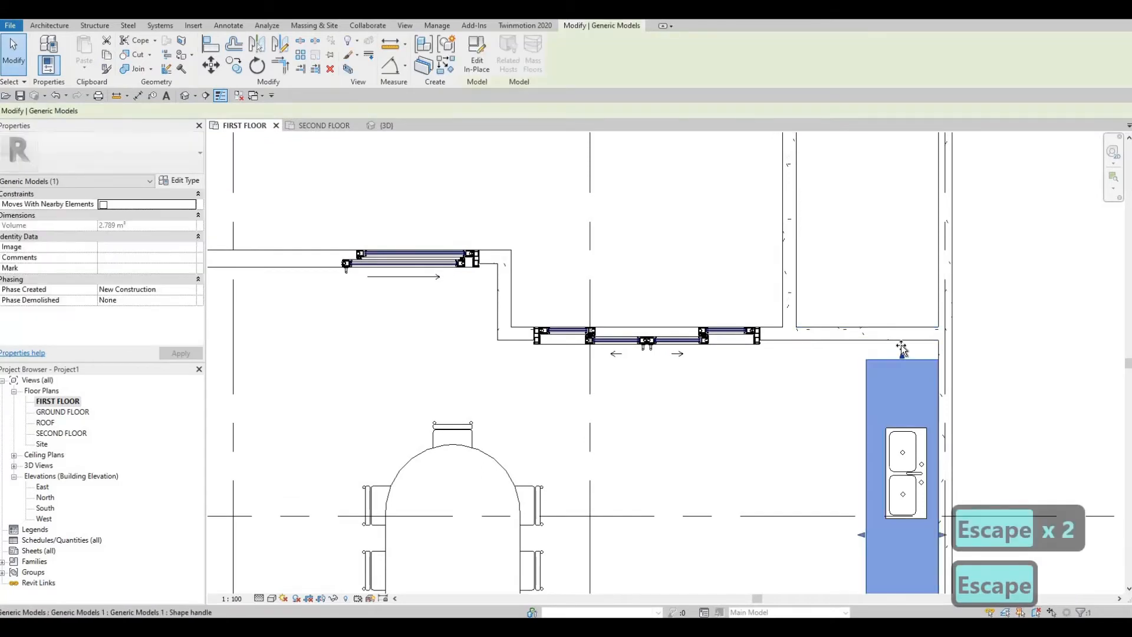
left_click_drag(901, 349, 884, 331)
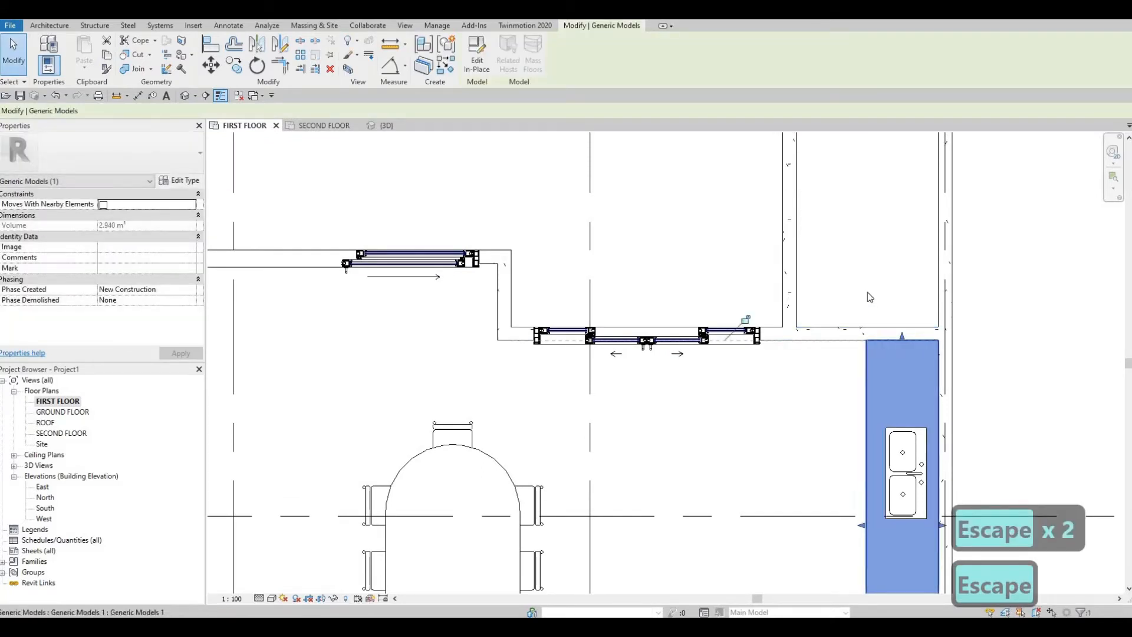
Place a matching M_Door-Interior-Single-2_Panel-Wood 700 x 2000mm door near the left end of the new alcove wall, opening into the alcove.
scroll(884, 353, "down", 2)
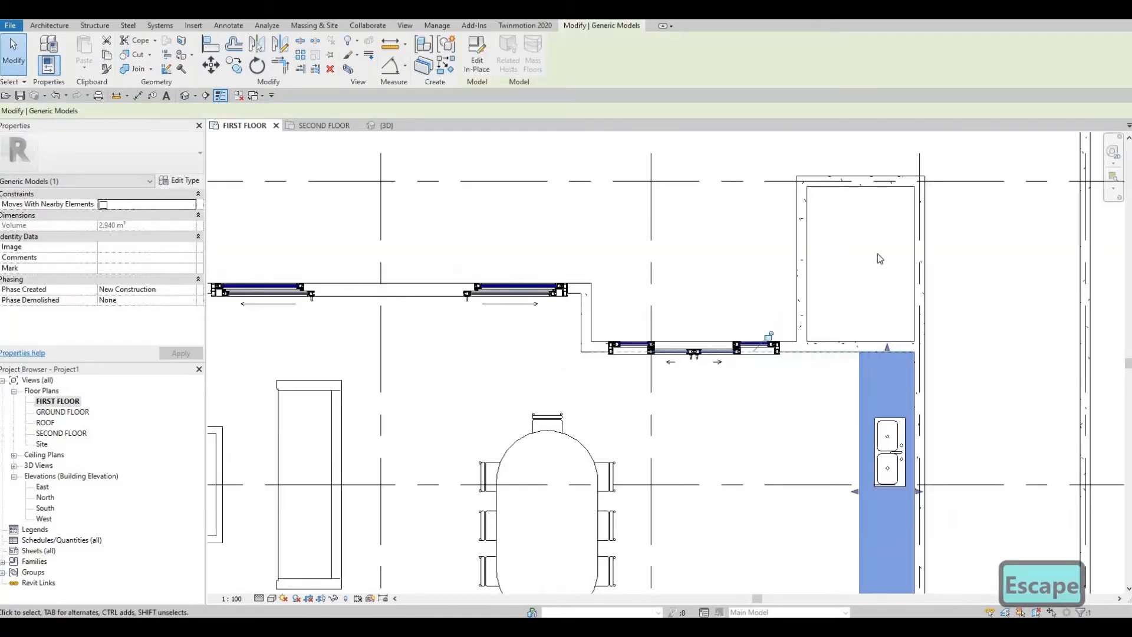
middle_click_drag(879, 311, 773, 466)
scroll(876, 252, "down", 2)
scroll(814, 354, "up", 2)
middle_click_drag(803, 336, 842, 145)
scroll(842, 145, "down", 2)
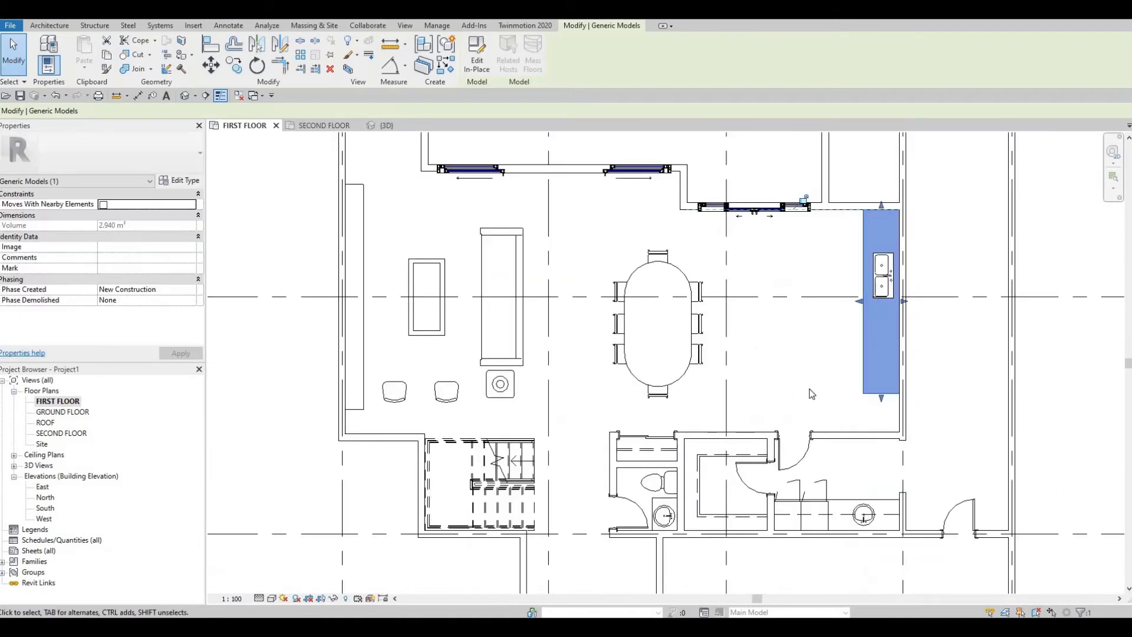
middle_click_drag(803, 459, 811, 392)
key("Escape")
left_click(803, 369)
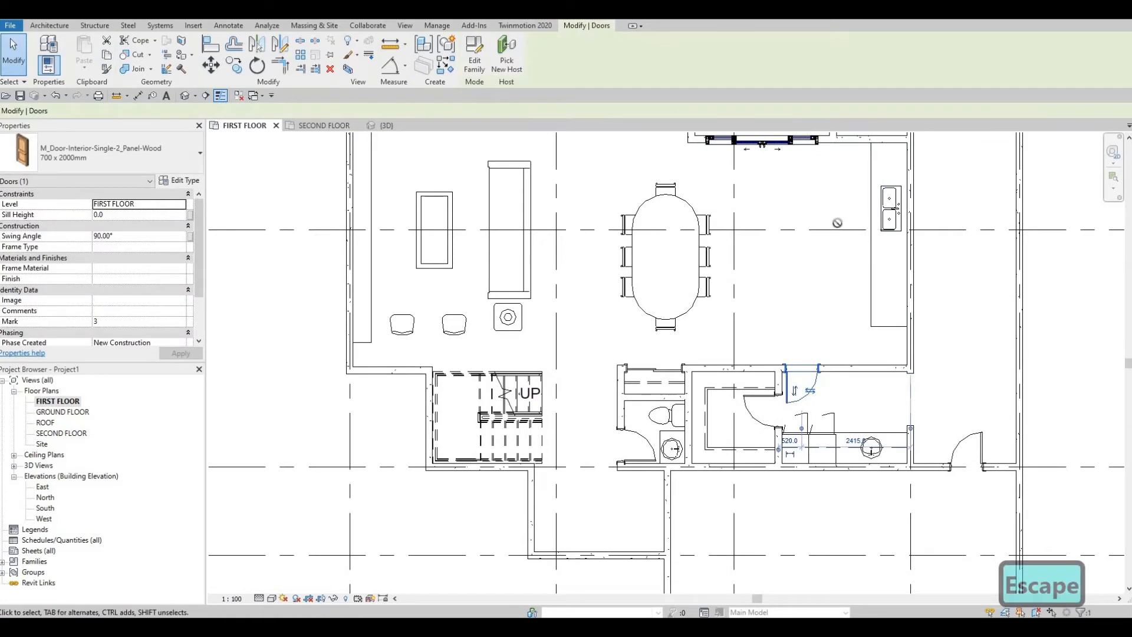
key("c")
key("s")
middle_click_drag(854, 152, 830, 395)
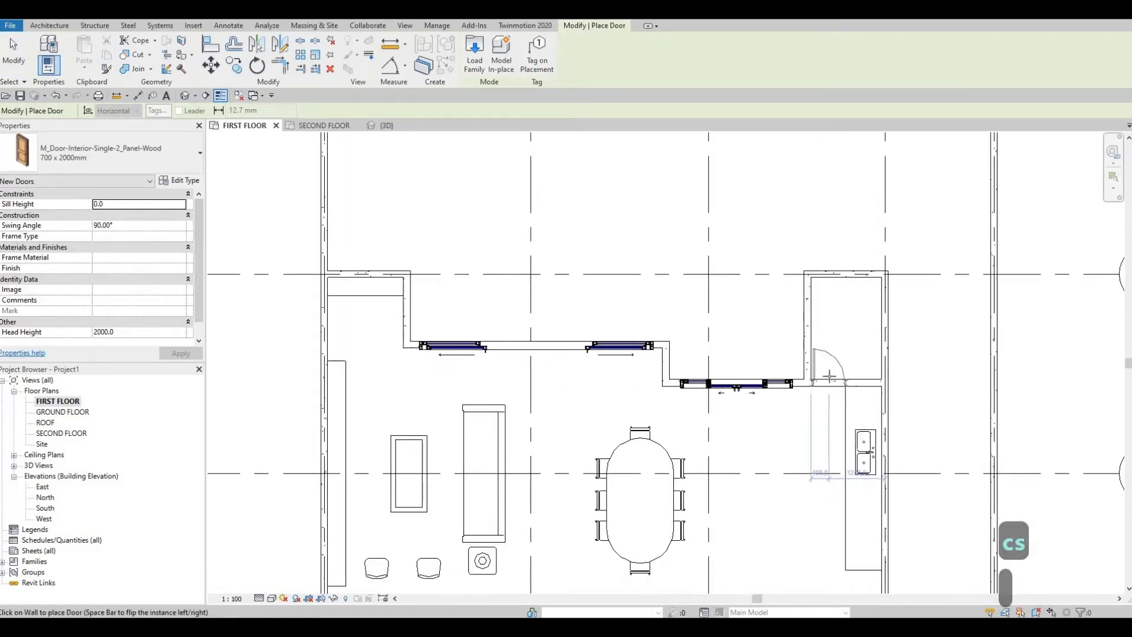
scroll(830, 376, "up", 2)
left_click(828, 384)
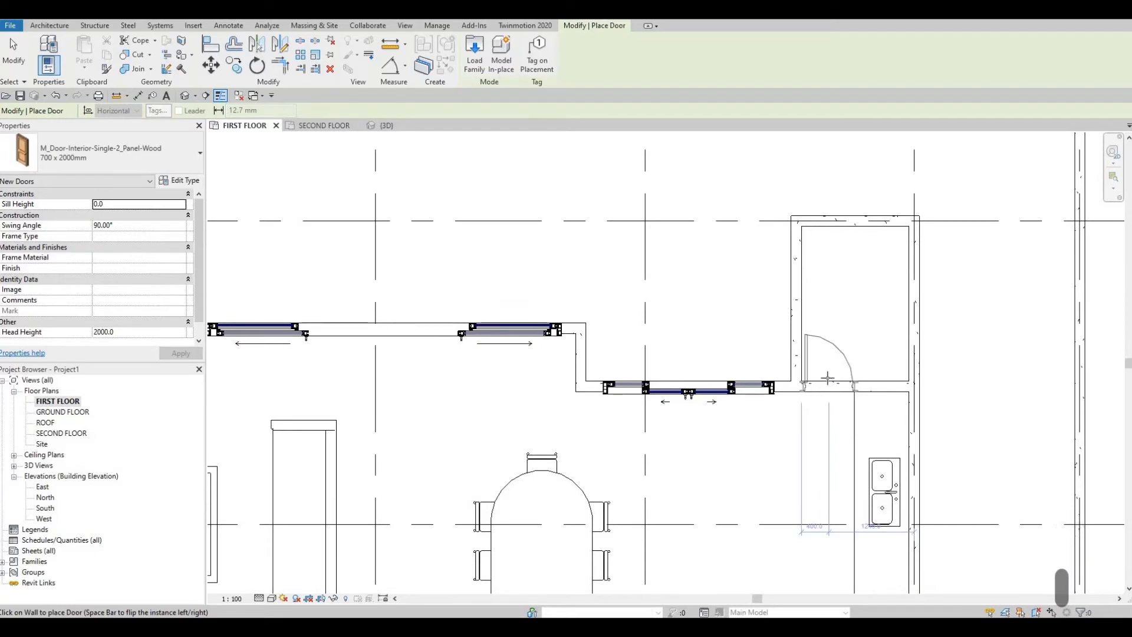
key("Escape")
key("Escape")
key("Escape")
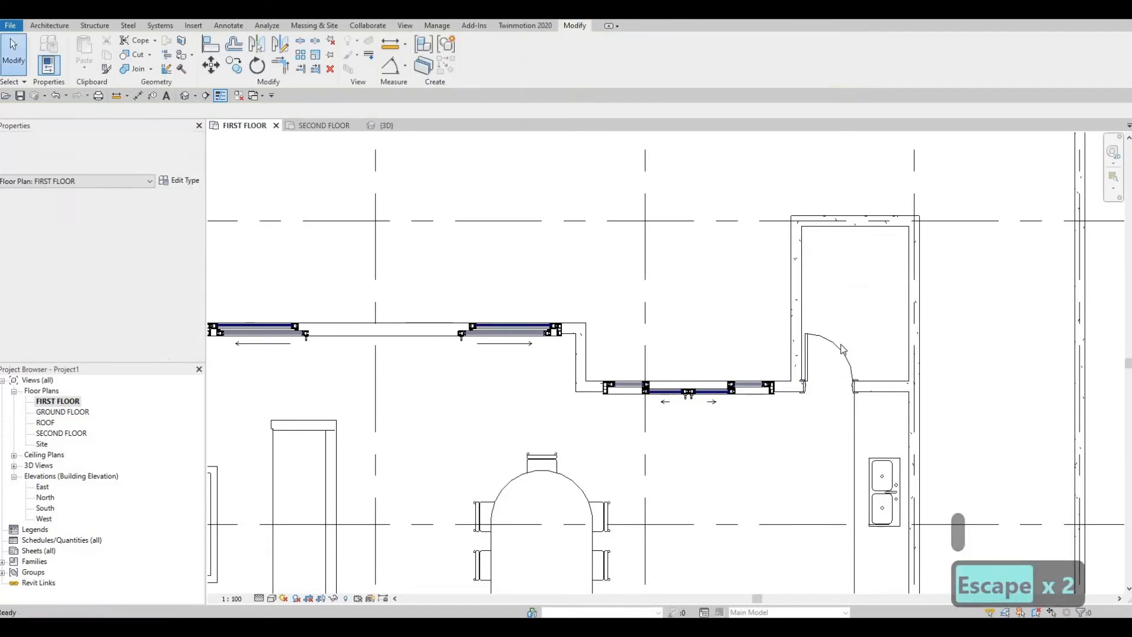
Change the alcove door's type to 600 x 2000mm.
scroll(832, 368, "up", 1)
left_click(843, 349)
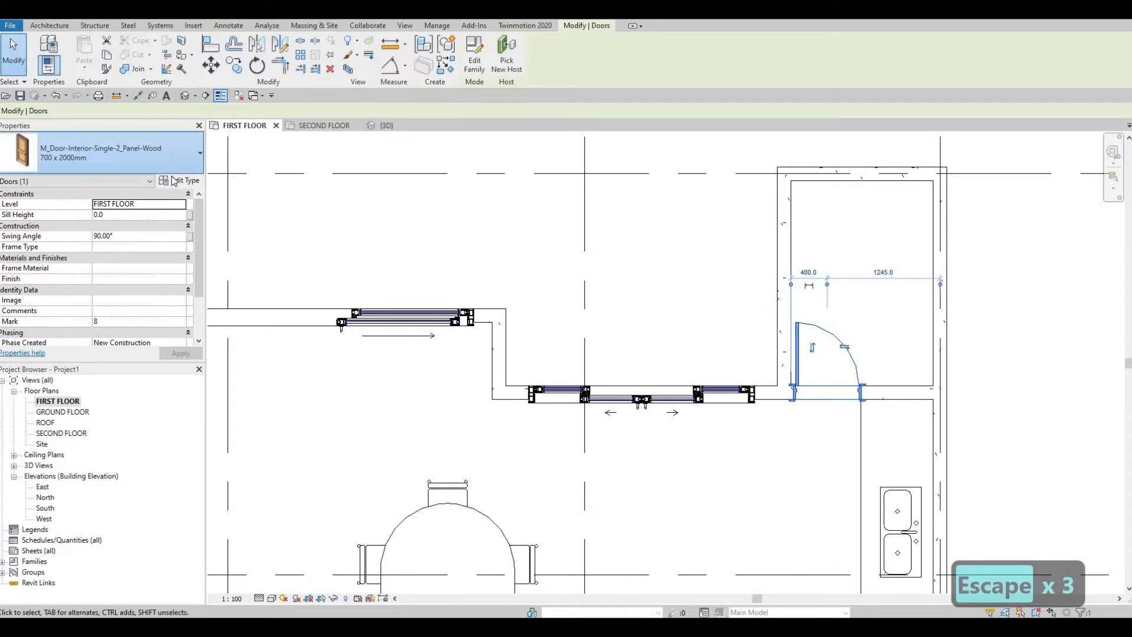
left_click(181, 165)
scroll(100, 231, "up", 2)
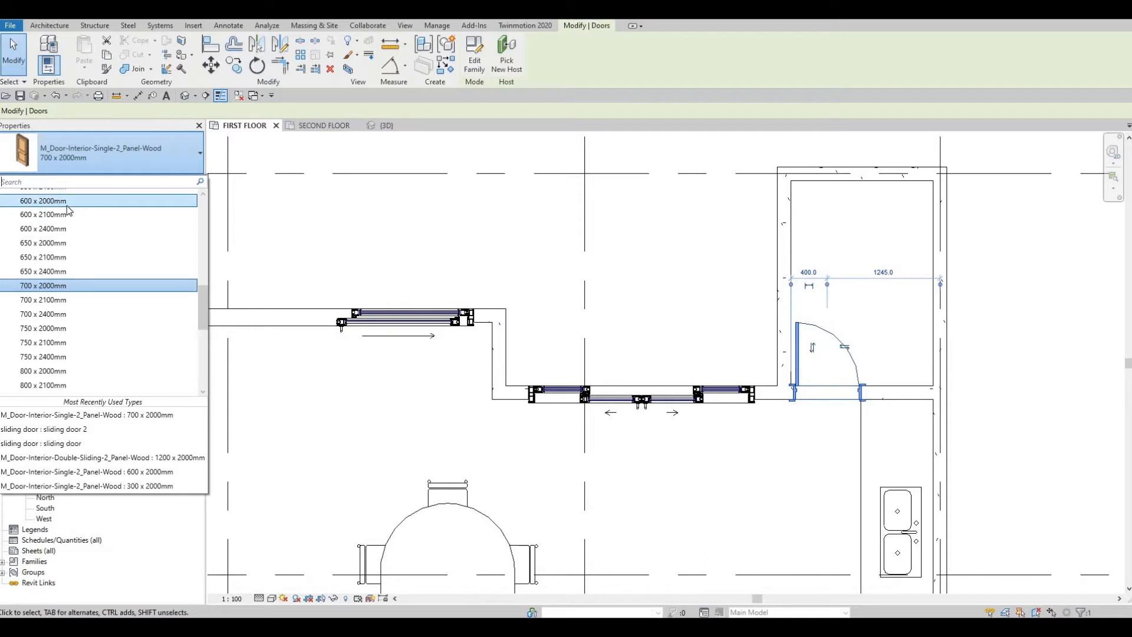
left_click(729, 331)
key("Escape")
key("Escape")
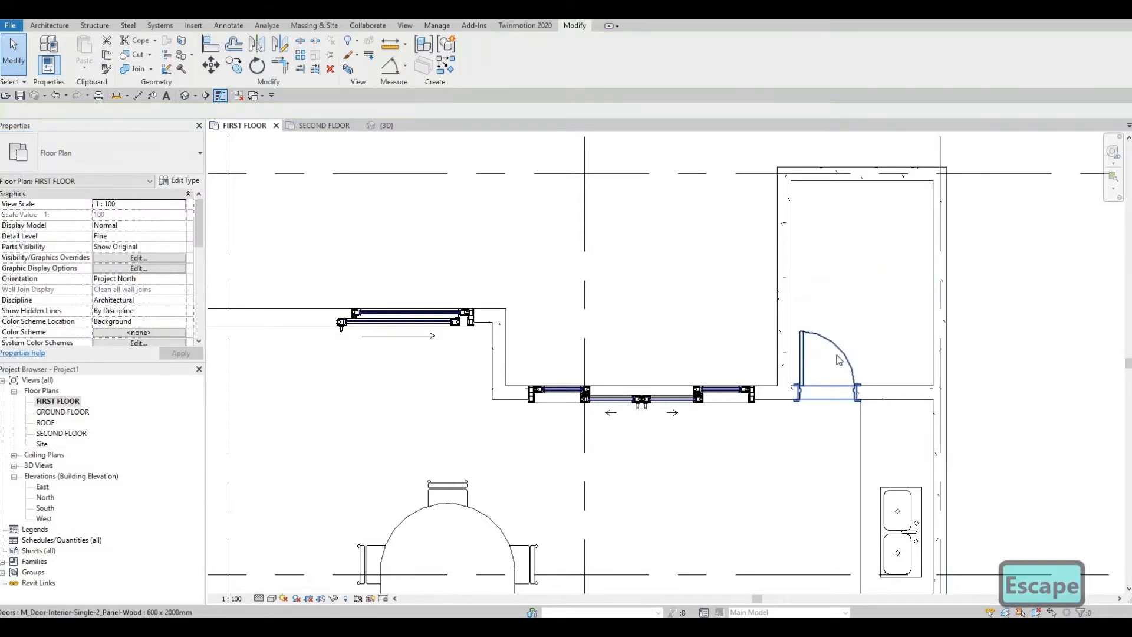
Nudge the alcove door one increment left, to 380 mm from the alcove's side wall.
left_click(840, 352)
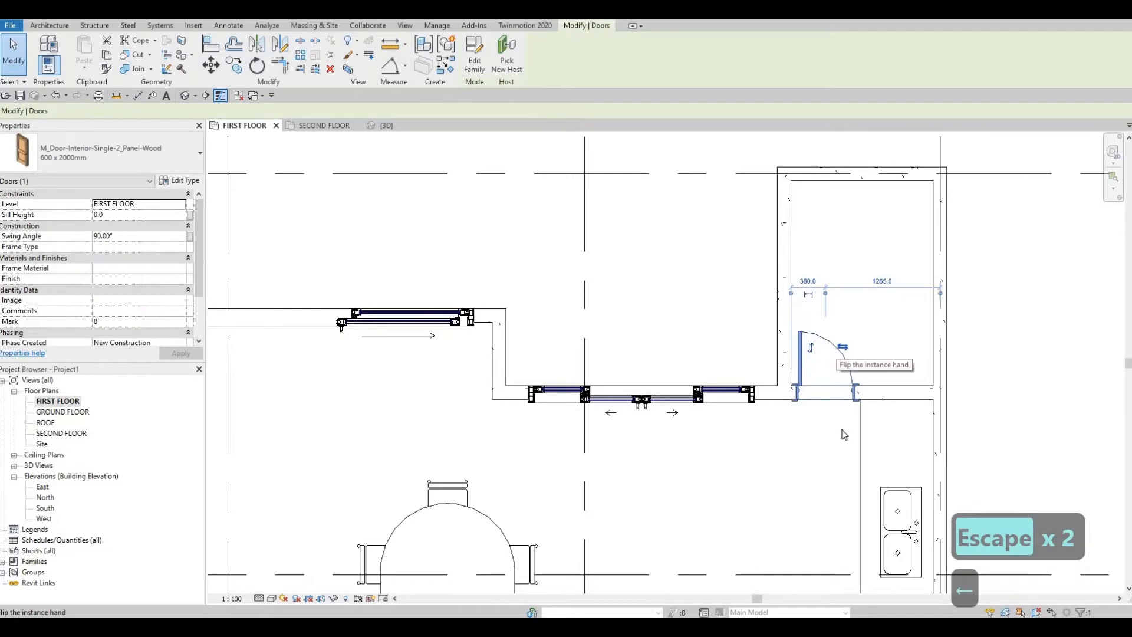
key("Escape")
key("Escape")
middle_click_drag(824, 456, 818, 380)
scroll(815, 436, "down", 1)
middle_click_drag(815, 436, 810, 381)
scroll(813, 387, "down", 5)
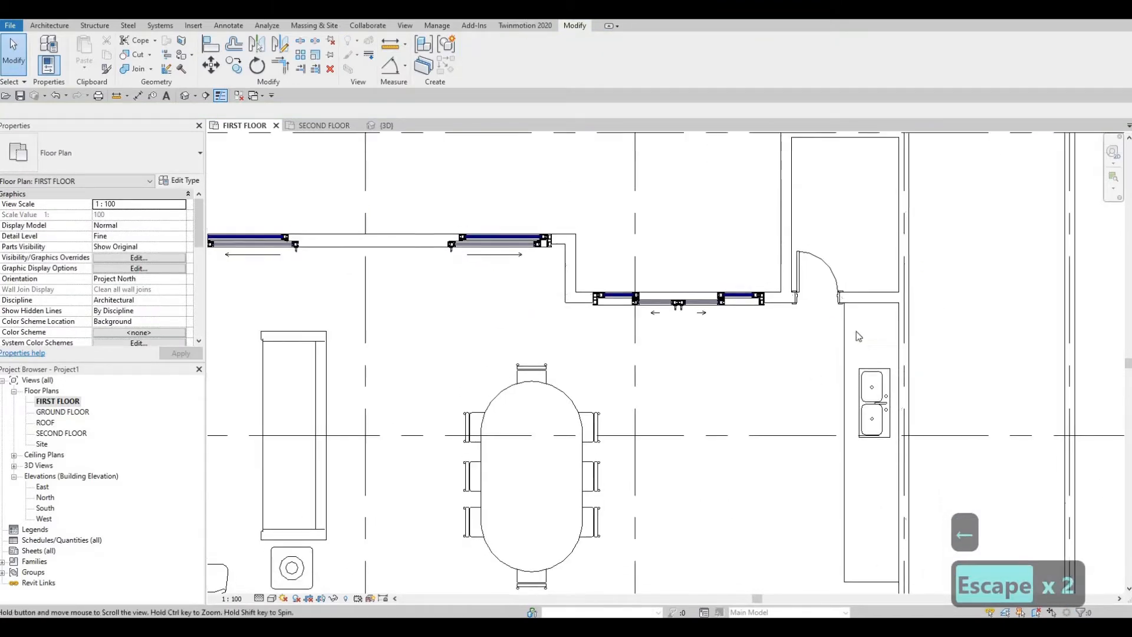
scroll(808, 383, "up", 4)
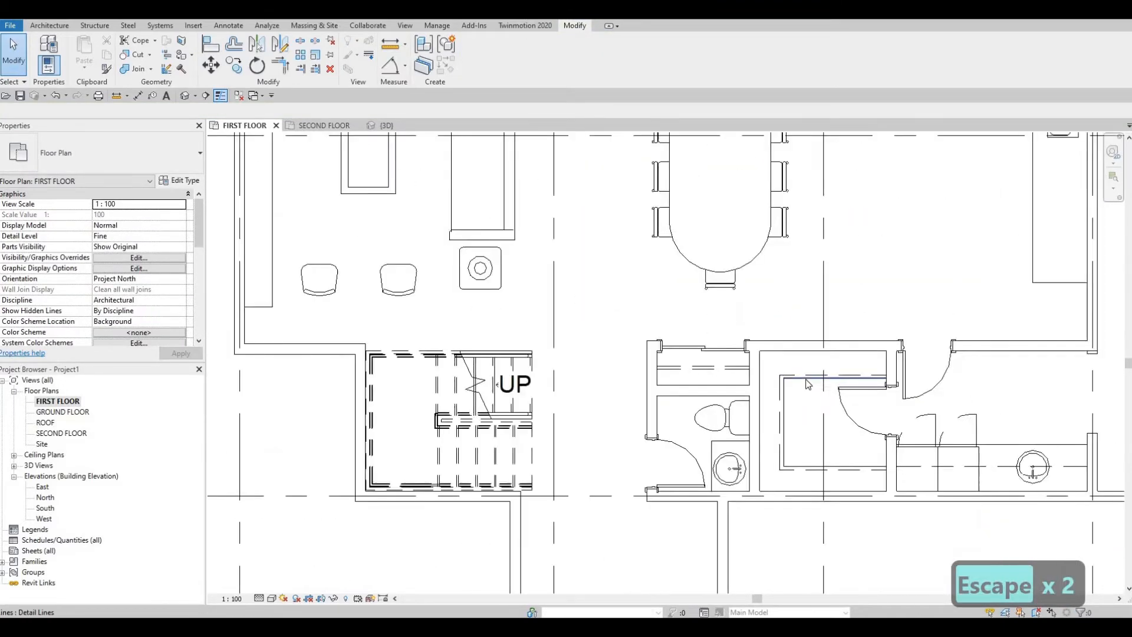
Draw an L-shaped Thin Lines shelf outline in the alcove, 1200 mm from the left wall, turning down to the new interior wall.
left_click(809, 378)
key("c")
key("s")
middle_click_drag(840, 353, 778, 484)
scroll(778, 484, "down", 2)
middle_click_drag(872, 183, 741, 309)
scroll(741, 308, "up", 2)
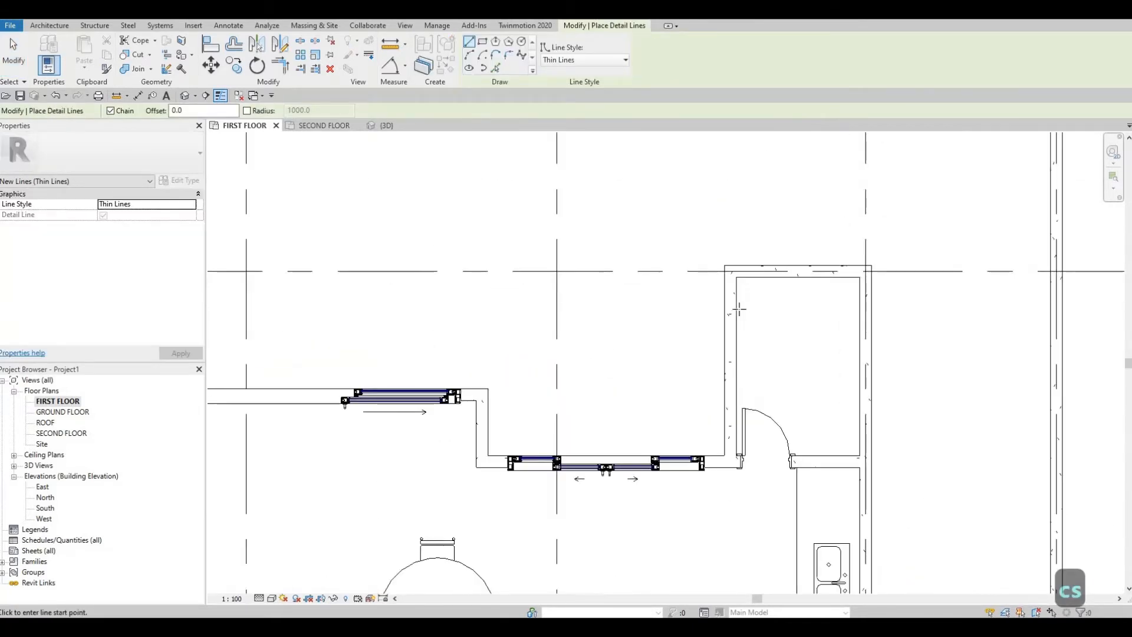
left_click(737, 309)
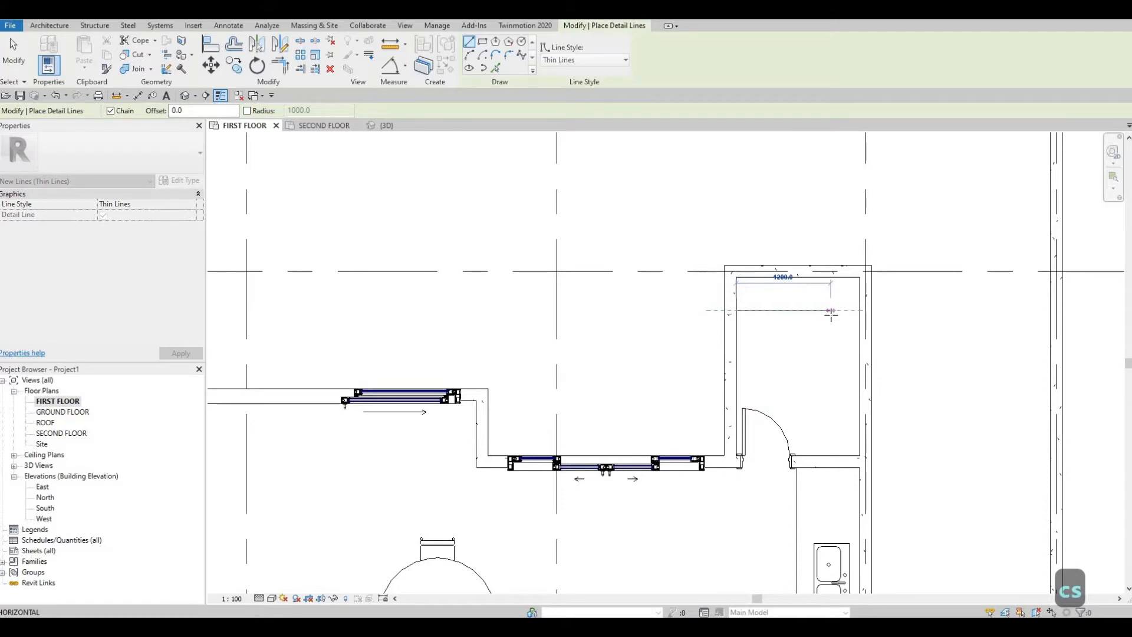
left_click(831, 311)
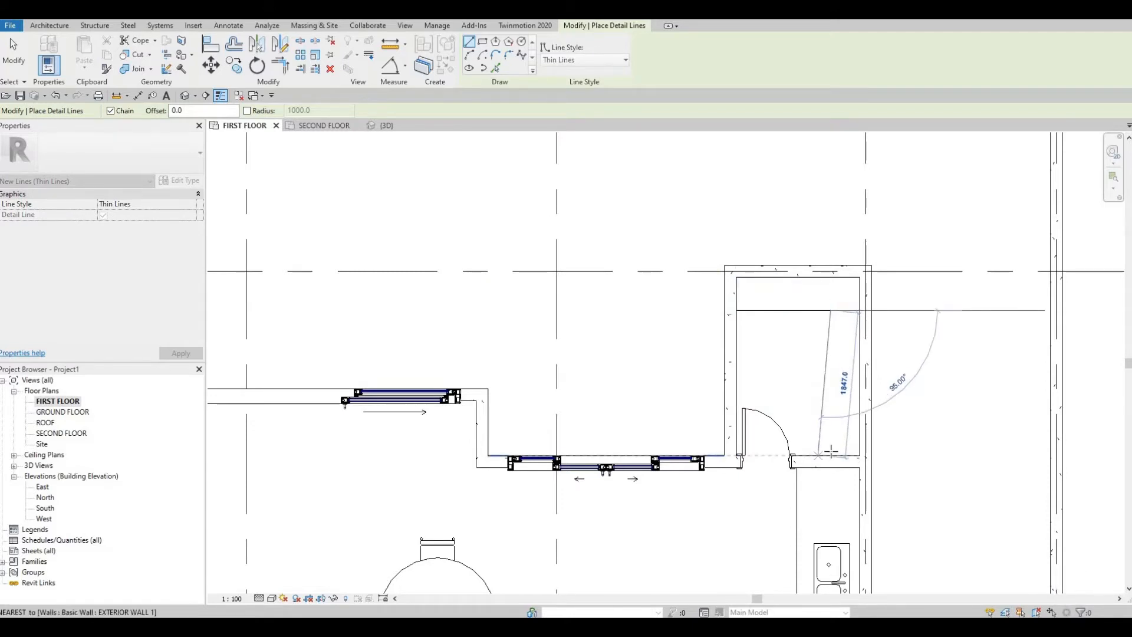
left_click(836, 409)
key("Escape")
key("Escape")
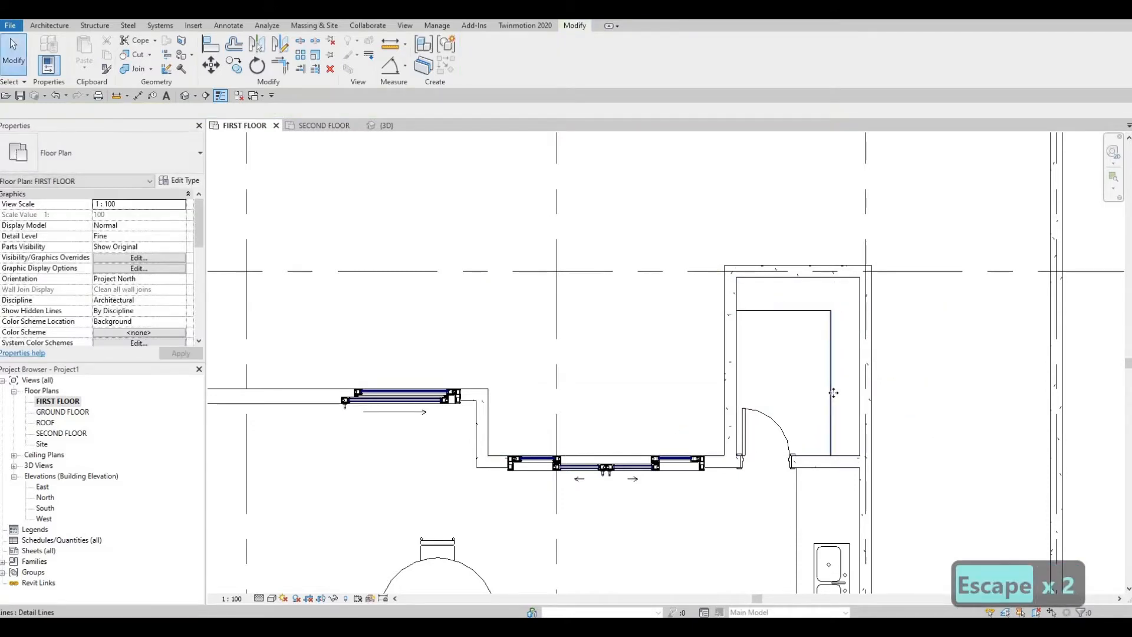
Nudge the alcove outline's vertical line five increments left and its upper horizontal line one increment down.
key("Left")
key("Left")
key("Left")
key("Left")
key("Left")
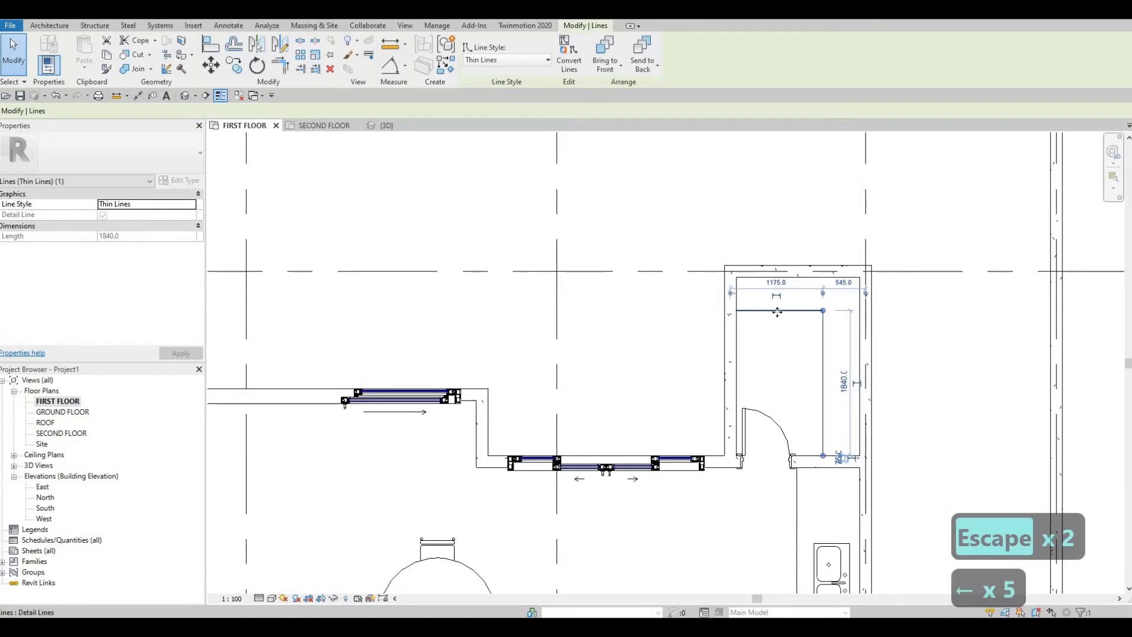
left_click(816, 310)
key("Down")
scroll(772, 325, "down", 2)
middle_click_drag(678, 501, 767, 235)
scroll(767, 235, "down", 1)
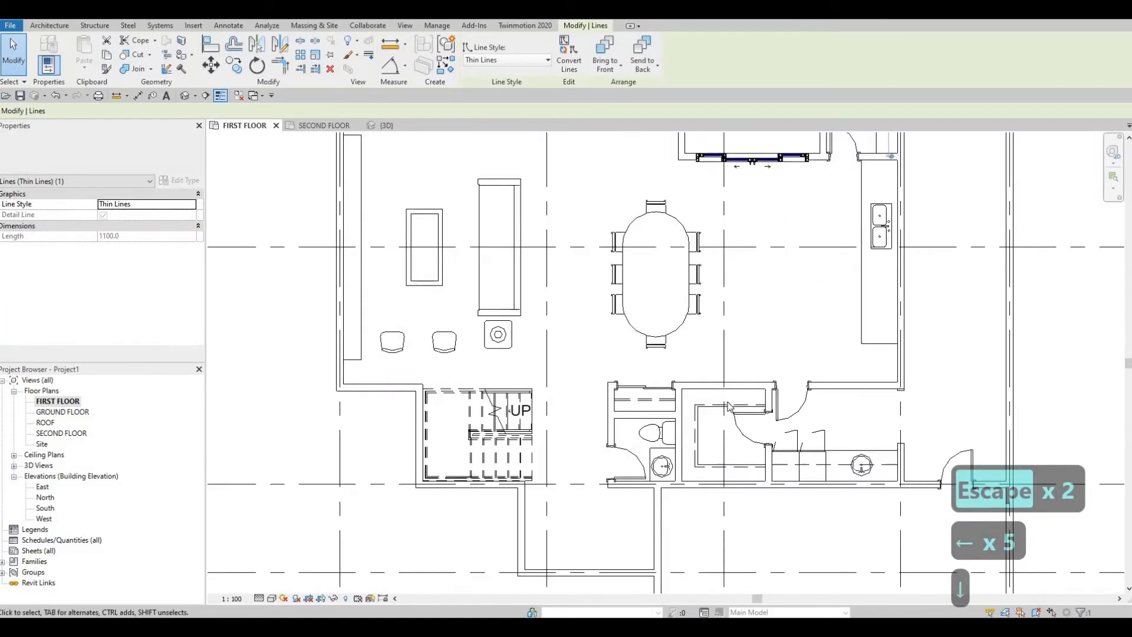
Draw <Demolished> detail lines 60 mm outside the alcove's L-shaped outline, ending at the new interior wall.
key("Escape")
key("Escape")
left_click(729, 405)
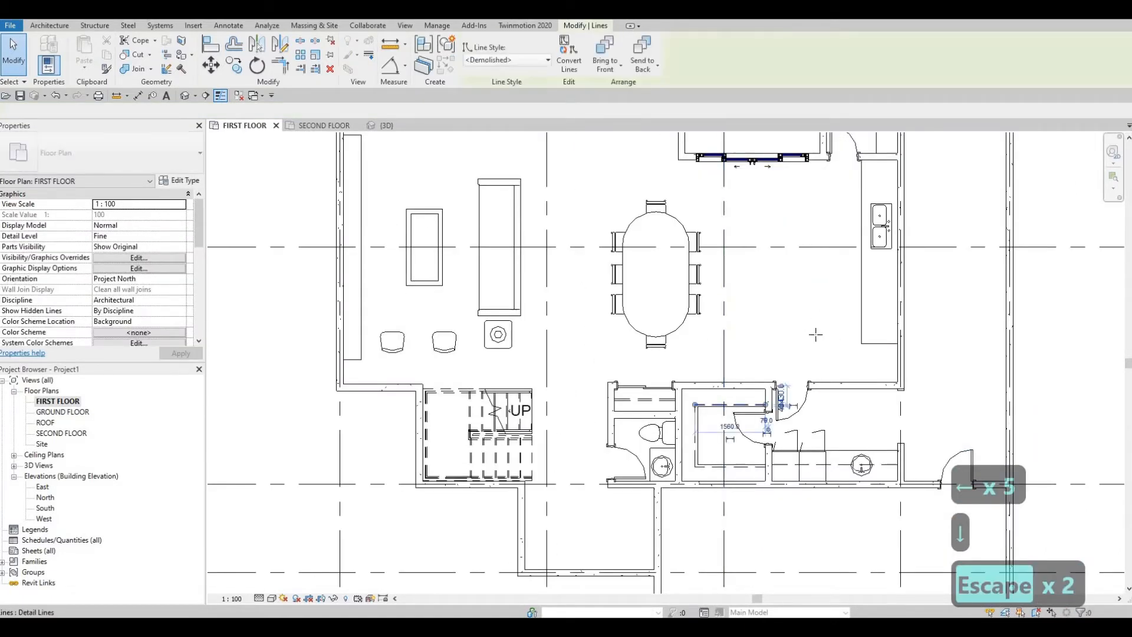
key("c")
key("s")
middle_click_drag(815, 260, 758, 470)
scroll(778, 274, "up", 3)
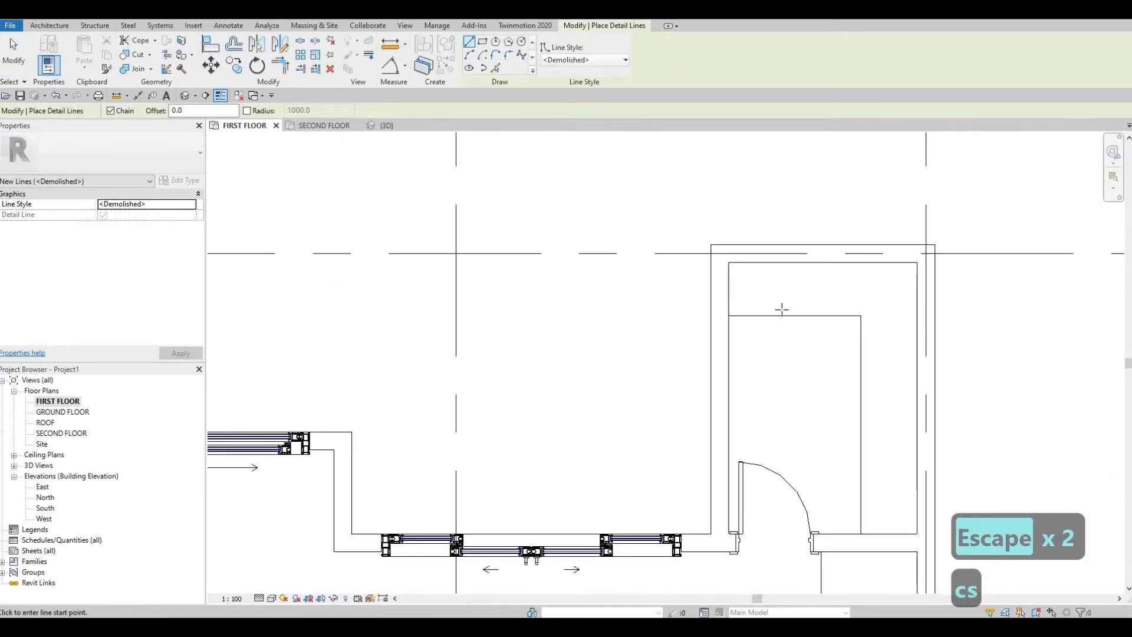
left_click(867, 308)
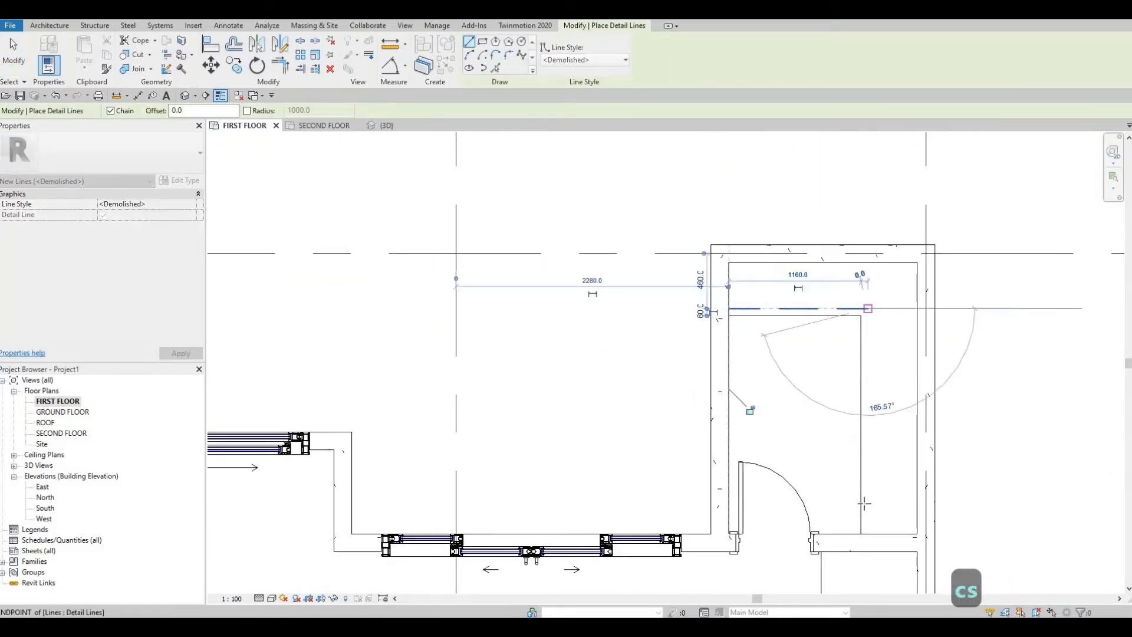
scroll(813, 380, "down", 4)
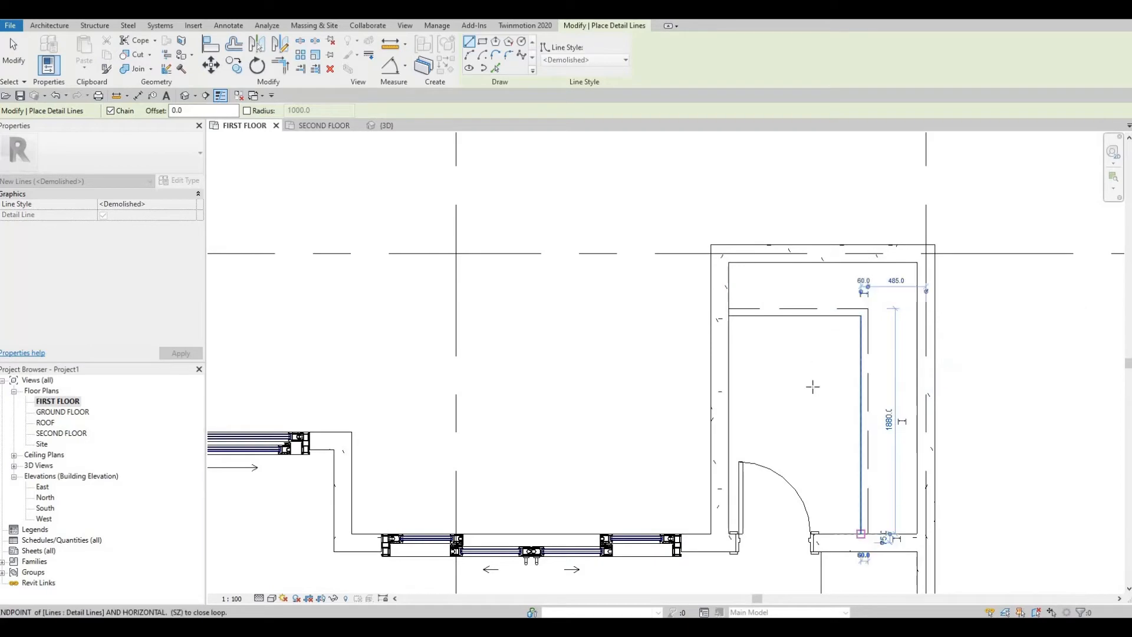
key("Escape")
key("Escape")
Shorten the kitchen countertop by moving its lower end up, leaving more space at the room's lower right corner.
scroll(811, 278, "down", 3)
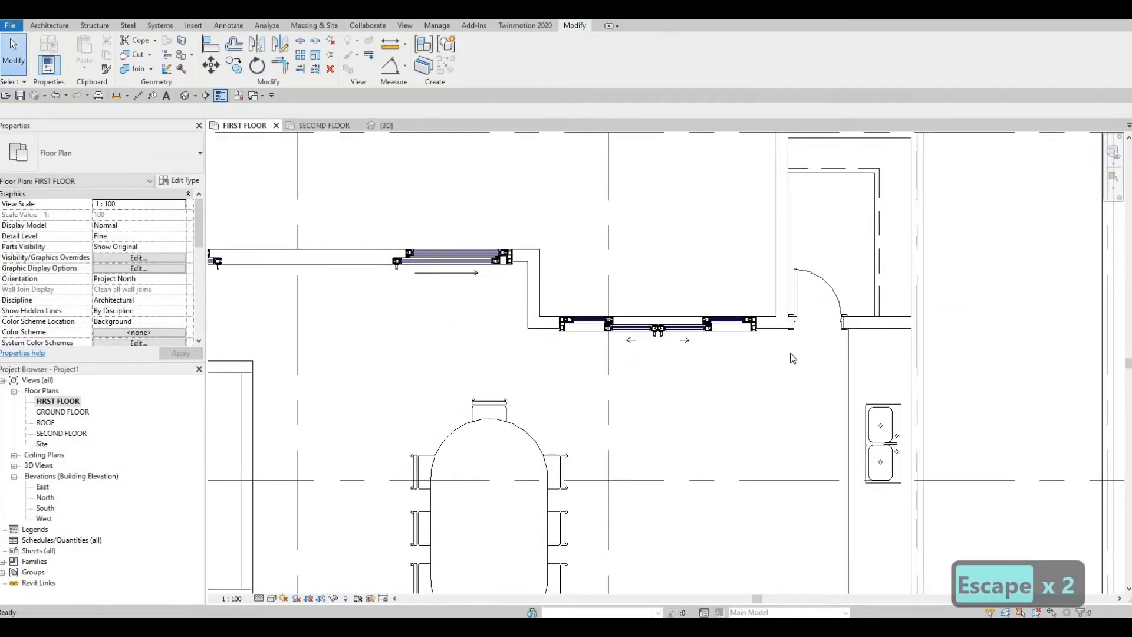
middle_click_drag(812, 157, 784, 264)
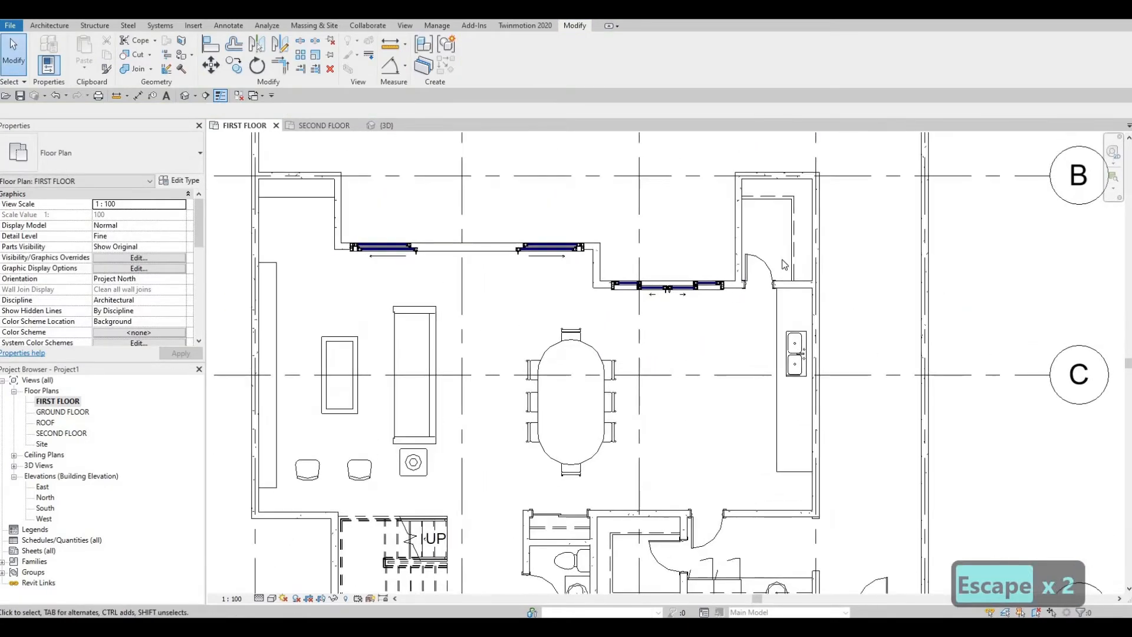
middle_click_drag(804, 395, 806, 344)
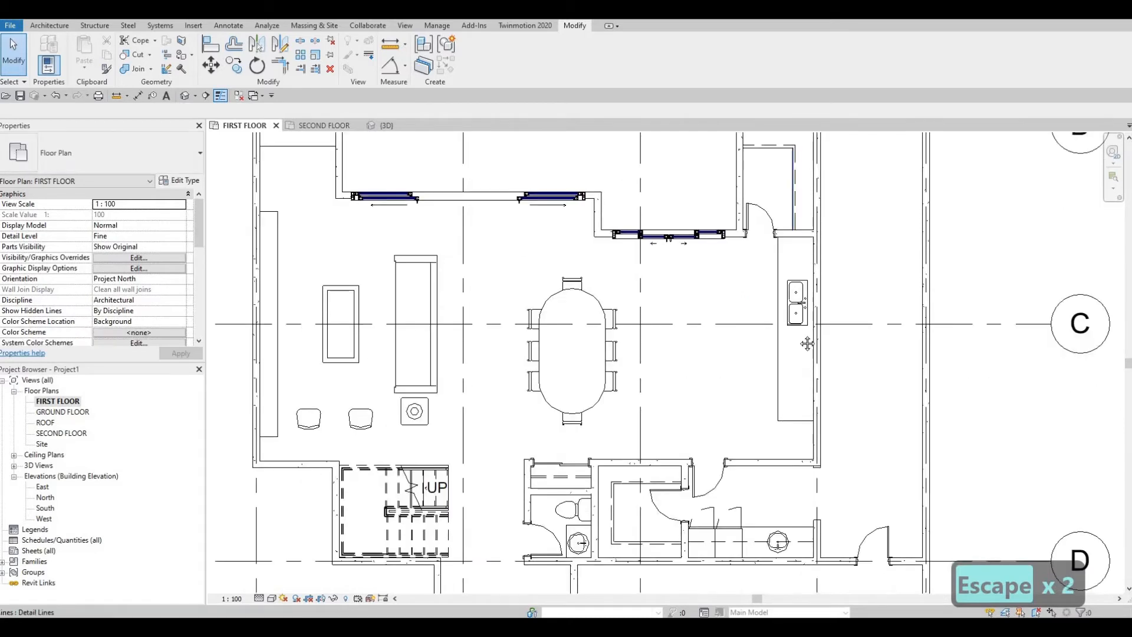
middle_click_drag(794, 423, 798, 390)
left_click(798, 385)
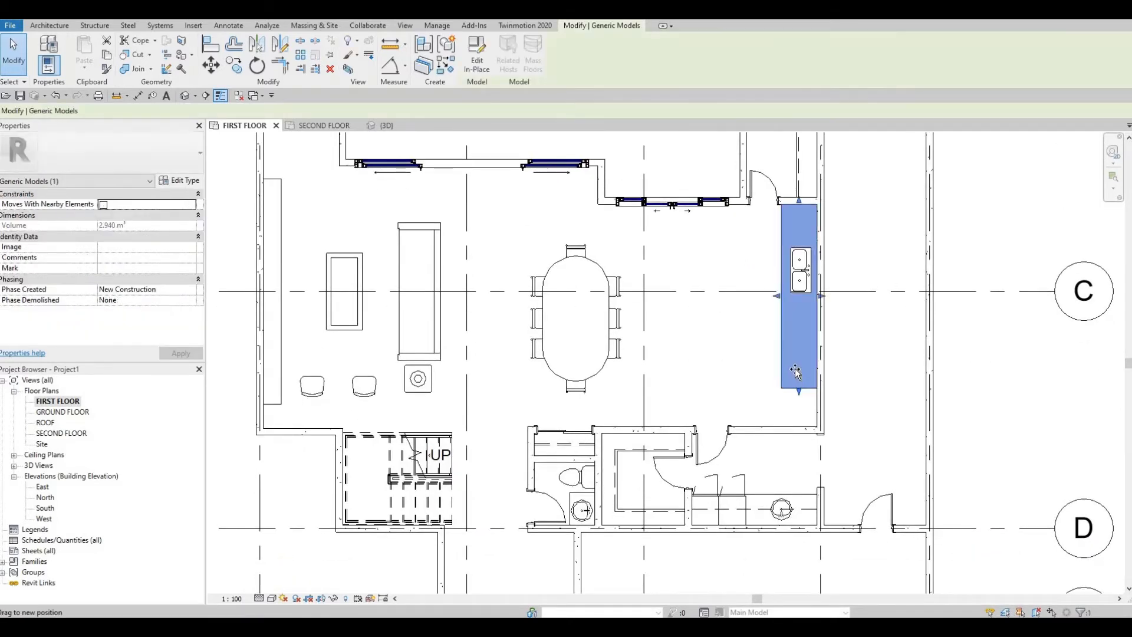
left_click_drag(764, 361, 764, 362)
key("Escape")
middle_click_drag(431, 206, 430, 264)
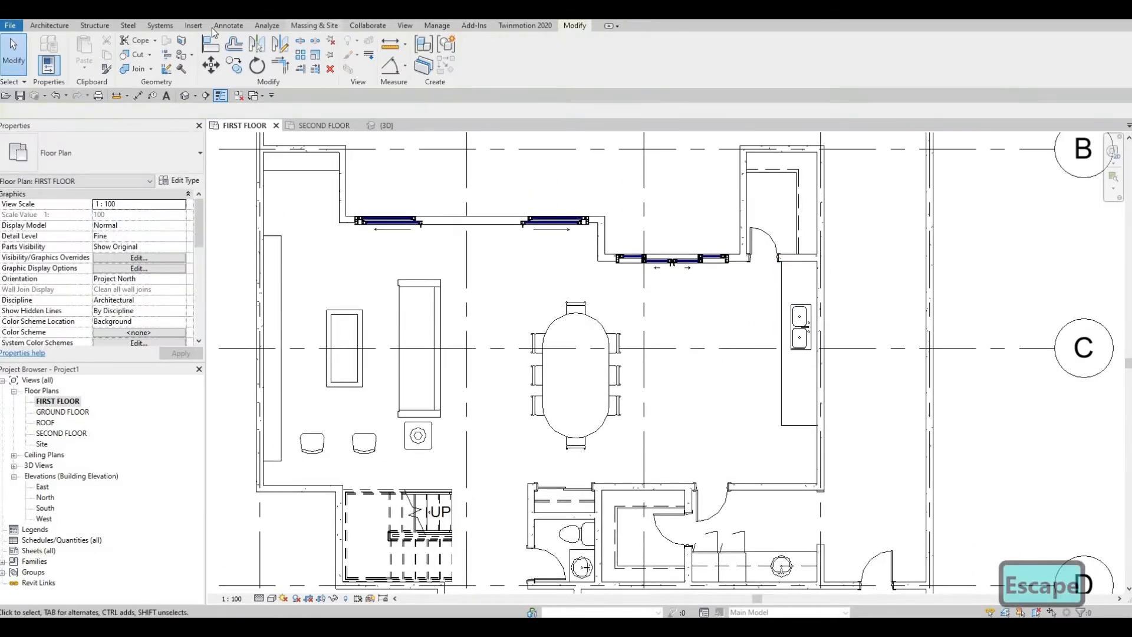
Load the M_Refrigerator-Side-by-Side-with_Ice_and_Water_Dispenser family from the Mid-Range folder under Specialty Equipment in the Canada library.
left_click(193, 26)
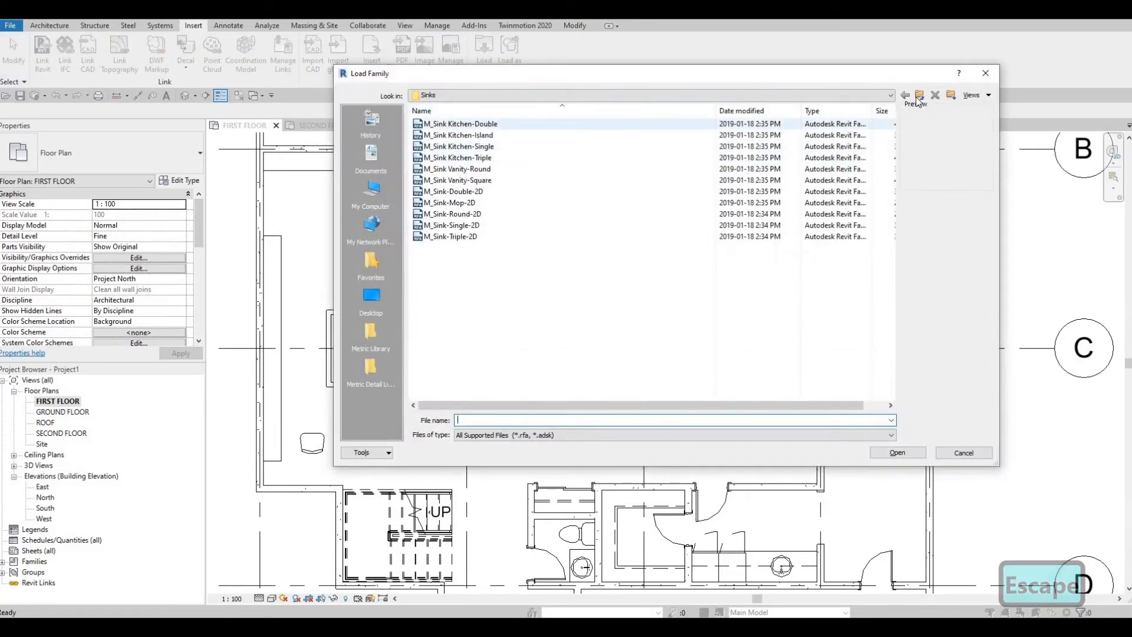
left_click(921, 95)
left_click(920, 96)
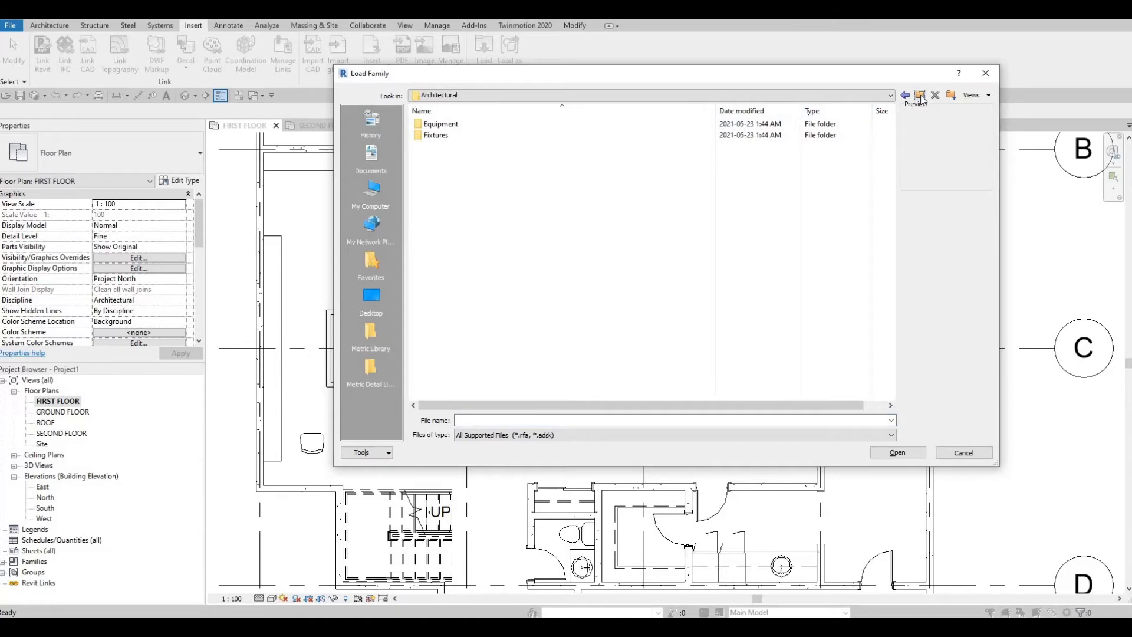
left_click(920, 96)
left_click(920, 96)
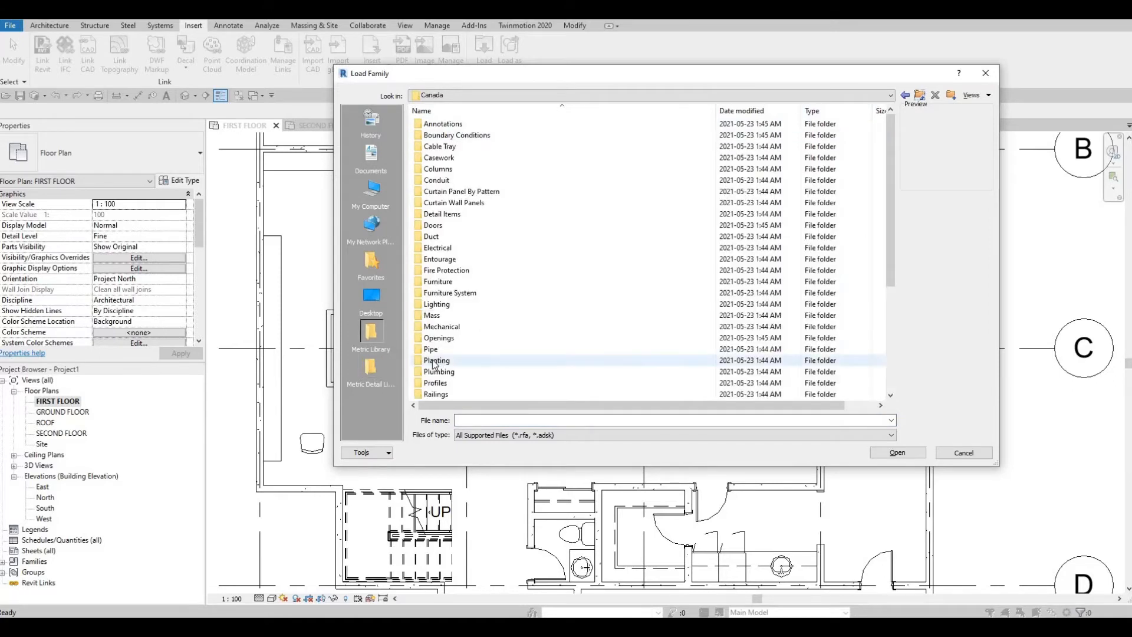
scroll(489, 335, "down", 3)
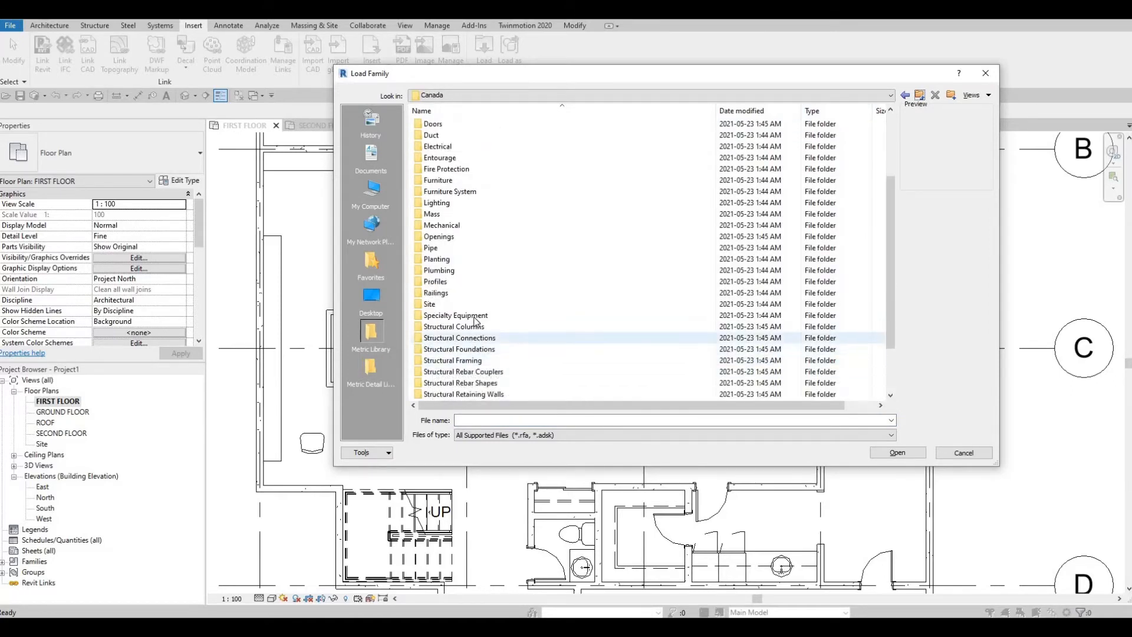
double_click(471, 316)
double_click(459, 148)
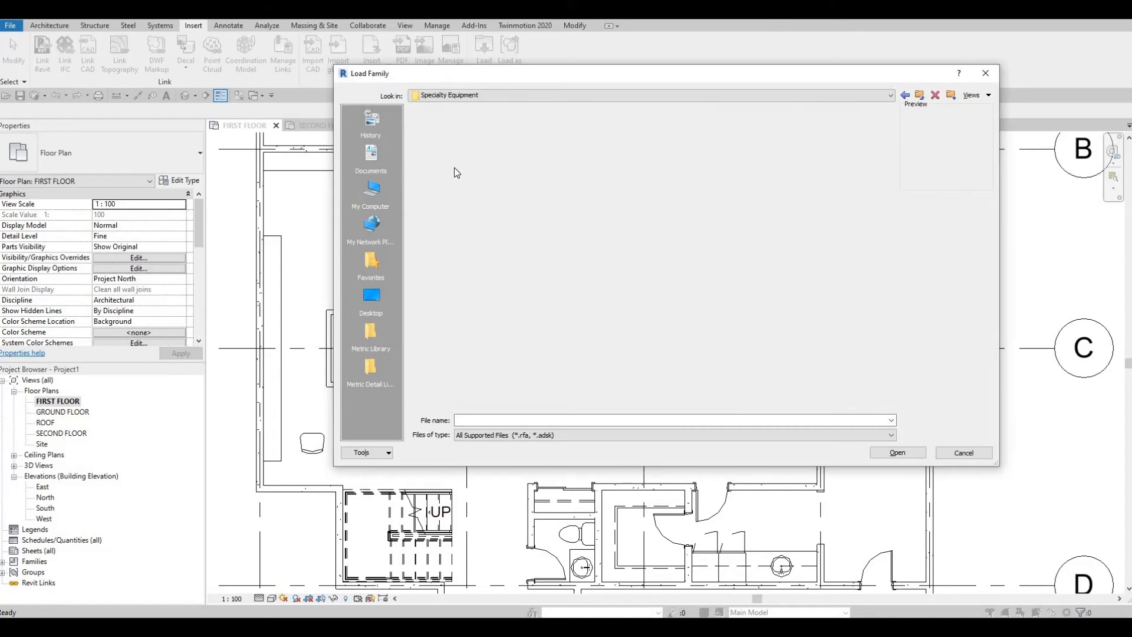
left_click(450, 137)
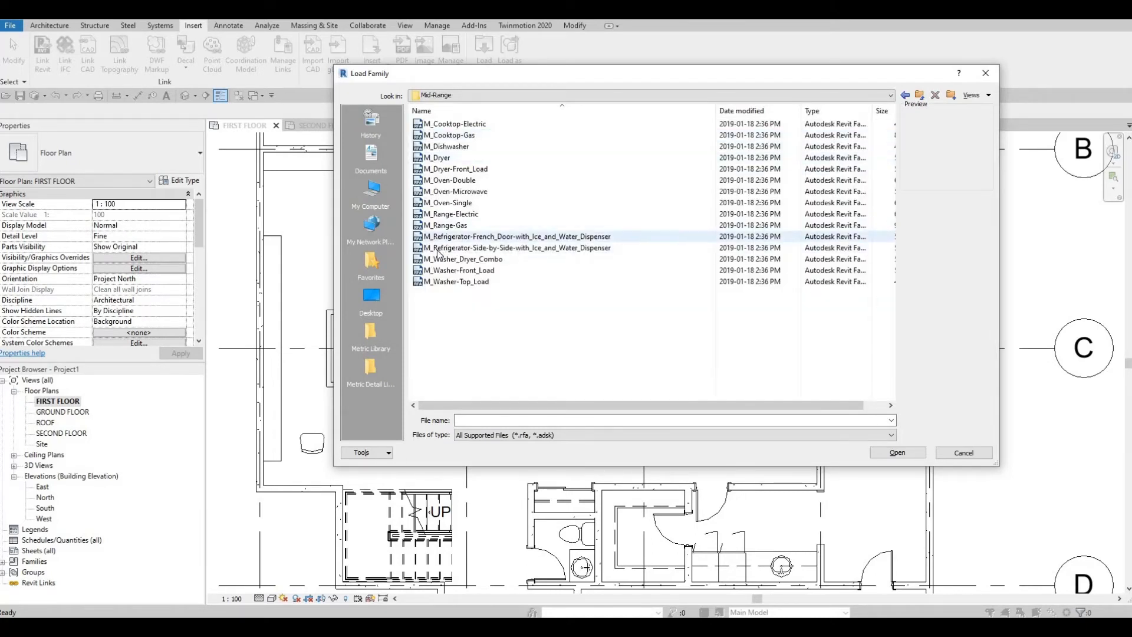
left_click(448, 237)
left_click(436, 248)
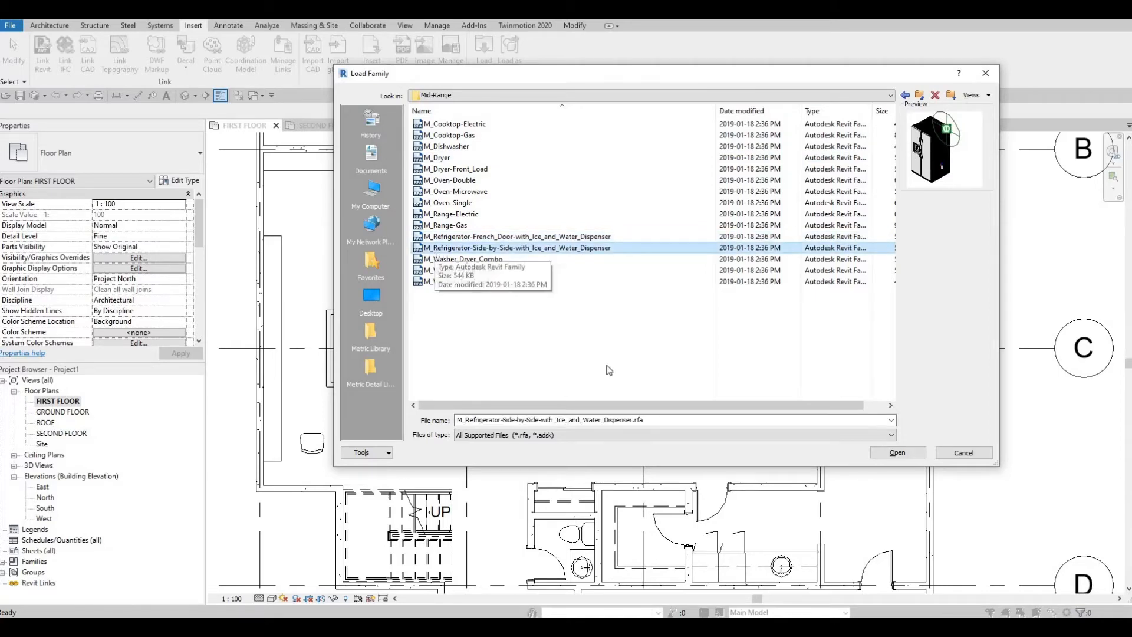
key("Return")
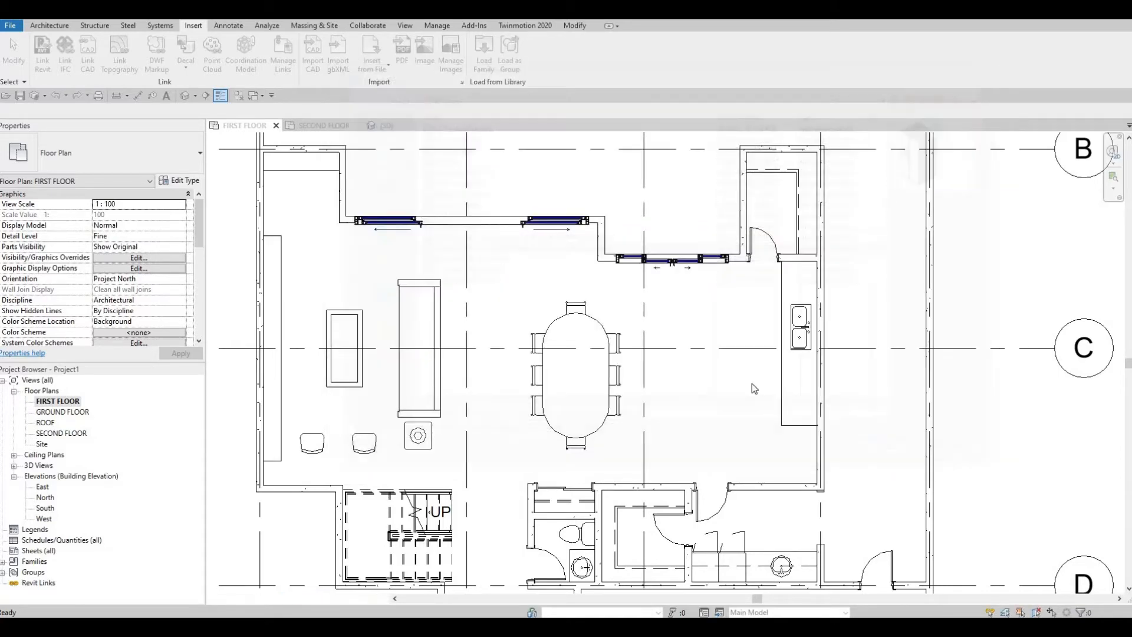
Place the 850mm side-by-side refrigerator below the countertop, rotated so its back is toward the exterior wall and its doors face the dining table.
key("c")
key("m")
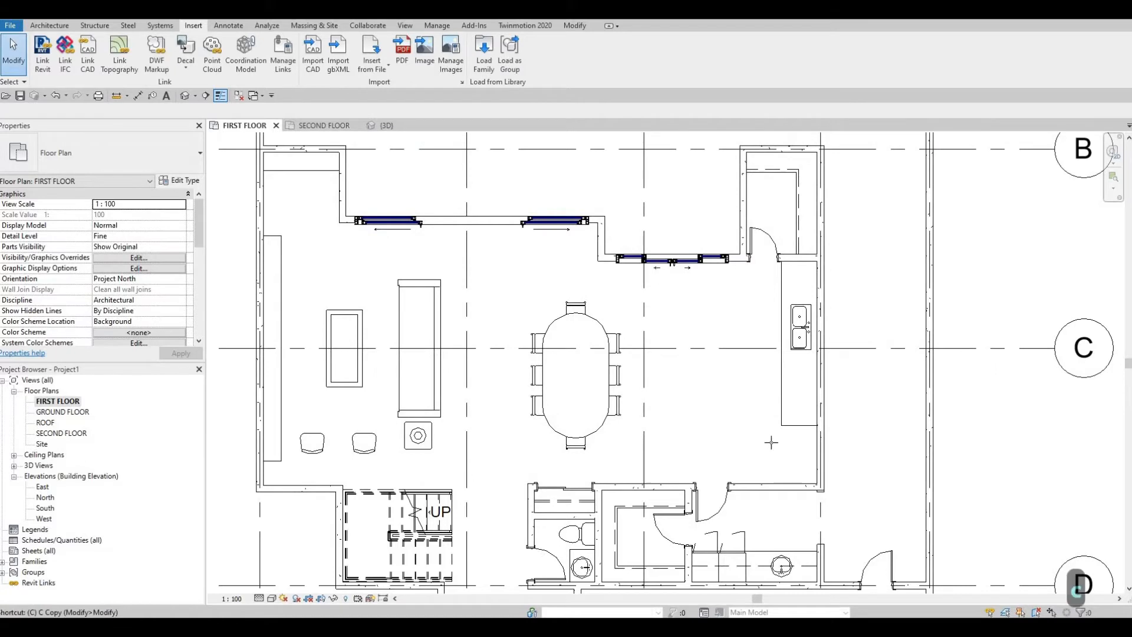
key("space")
key("space")
key("space")
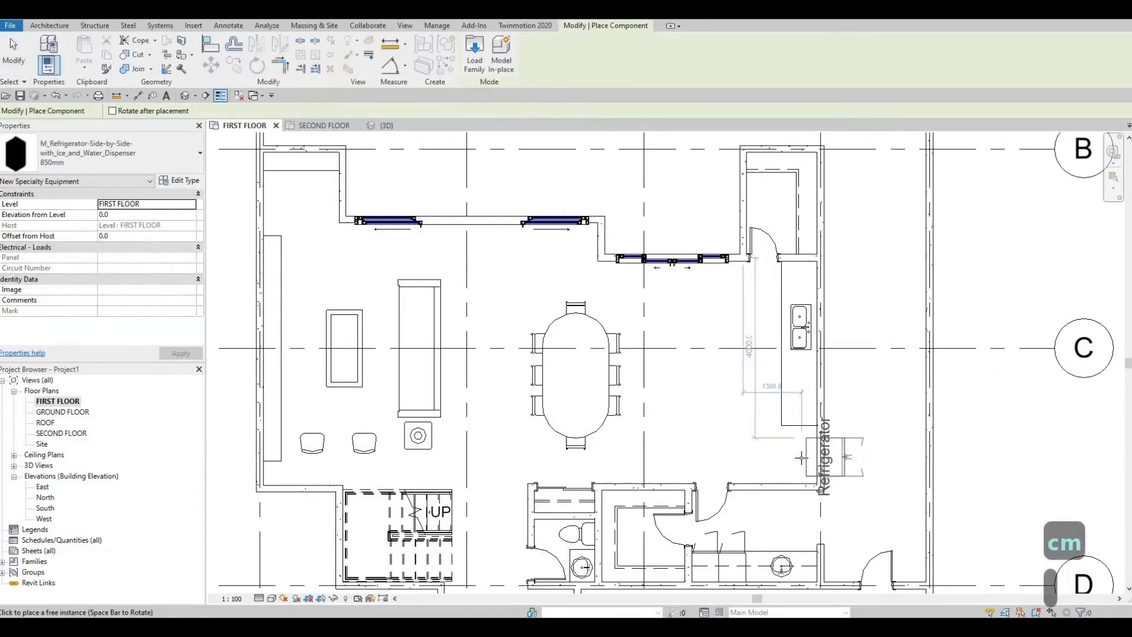
scroll(834, 457, "up", 5)
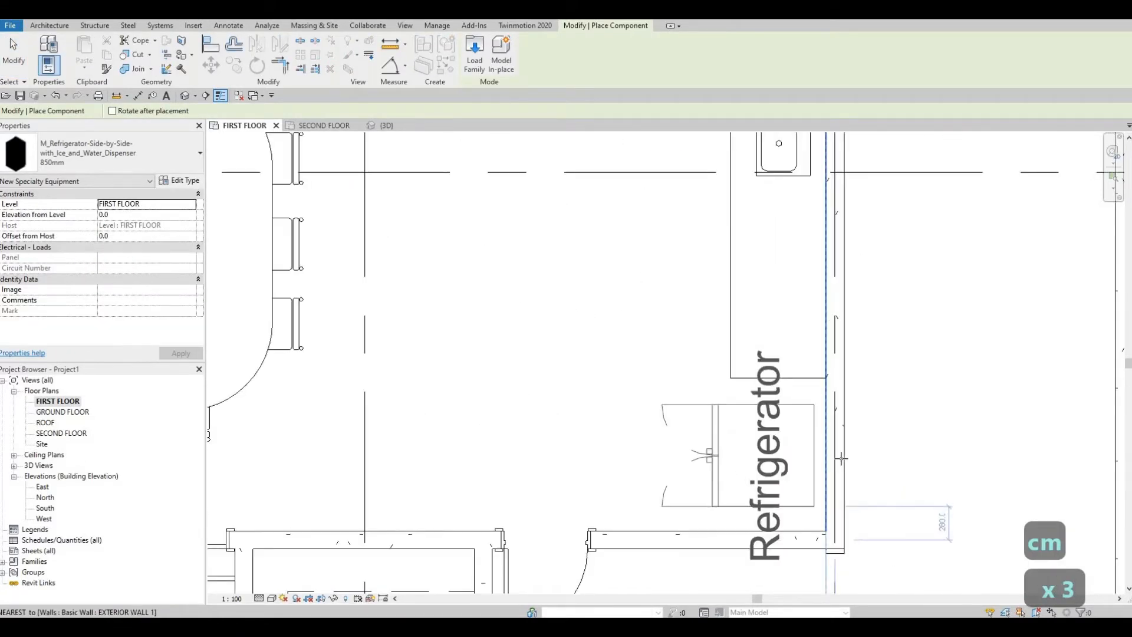
scroll(836, 455, "up", 2)
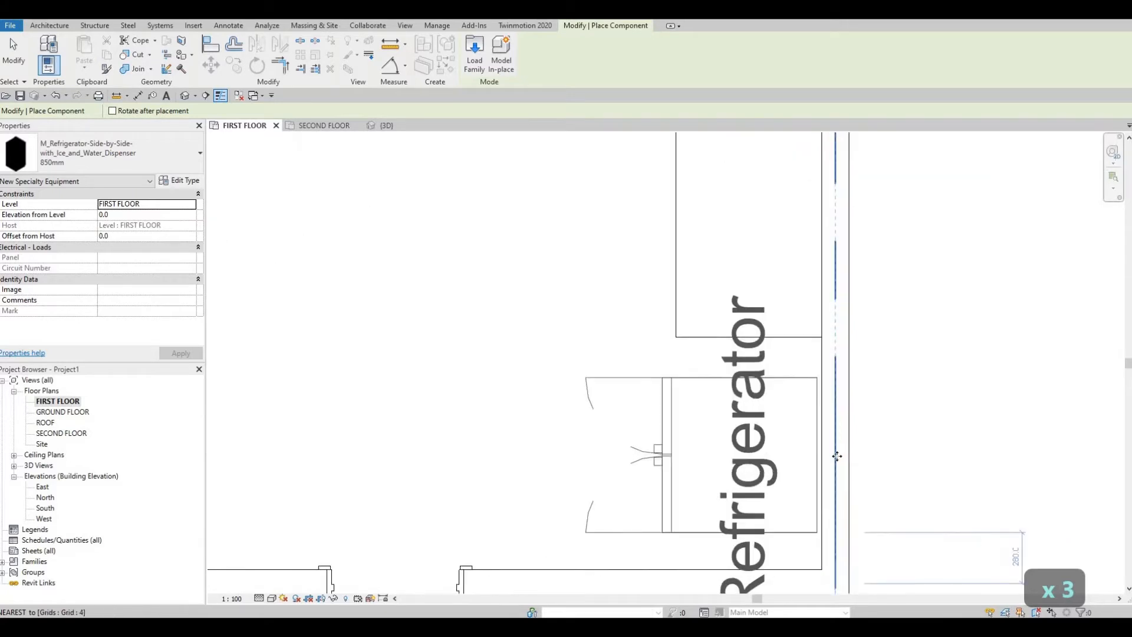
left_click(835, 457)
key("Escape")
key("Escape")
key("Escape")
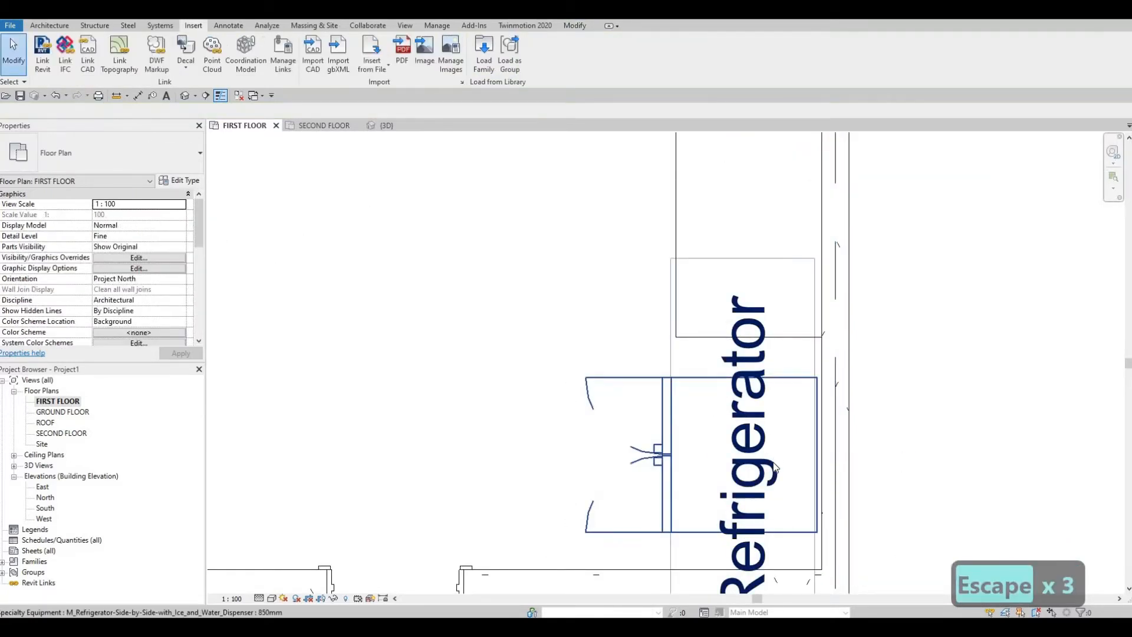
Align the refrigerator's back edge with the inner face of the exterior wall.
key("a")
key("l")
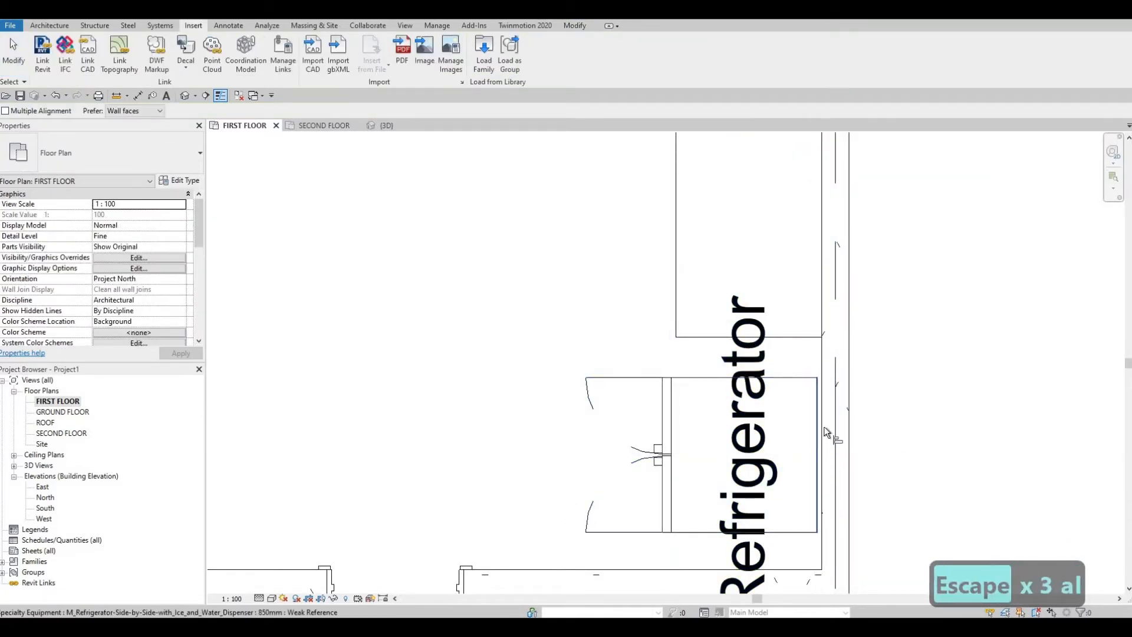
left_click(817, 420)
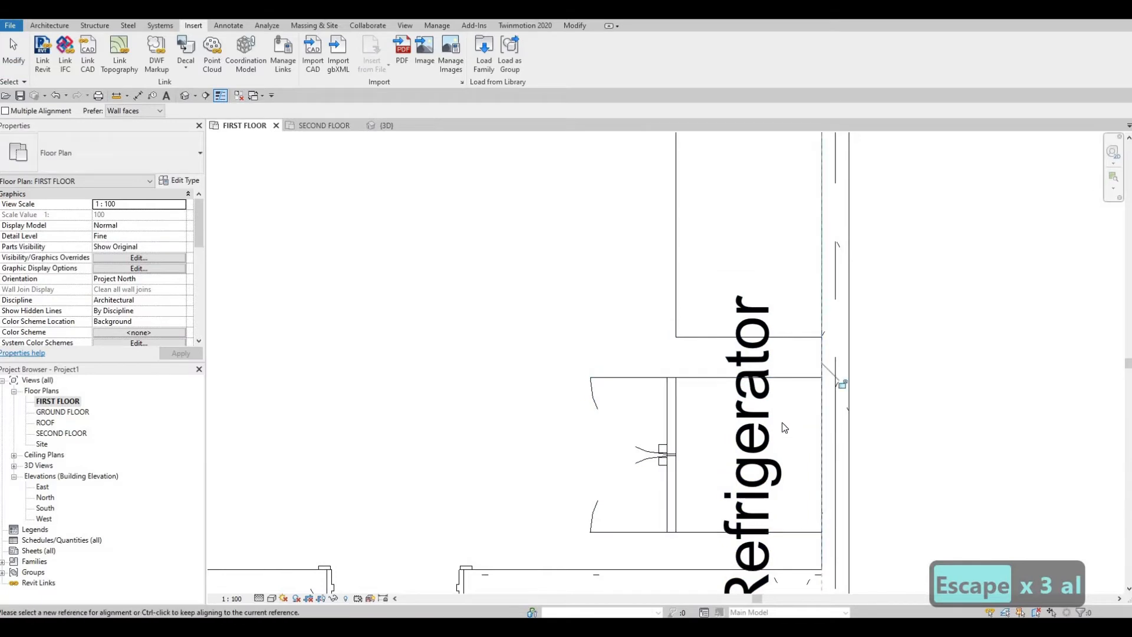
key("Escape")
key("Escape")
Turn off Show Label in the refrigerator's type properties and reselect the refrigerator.
left_click(786, 386)
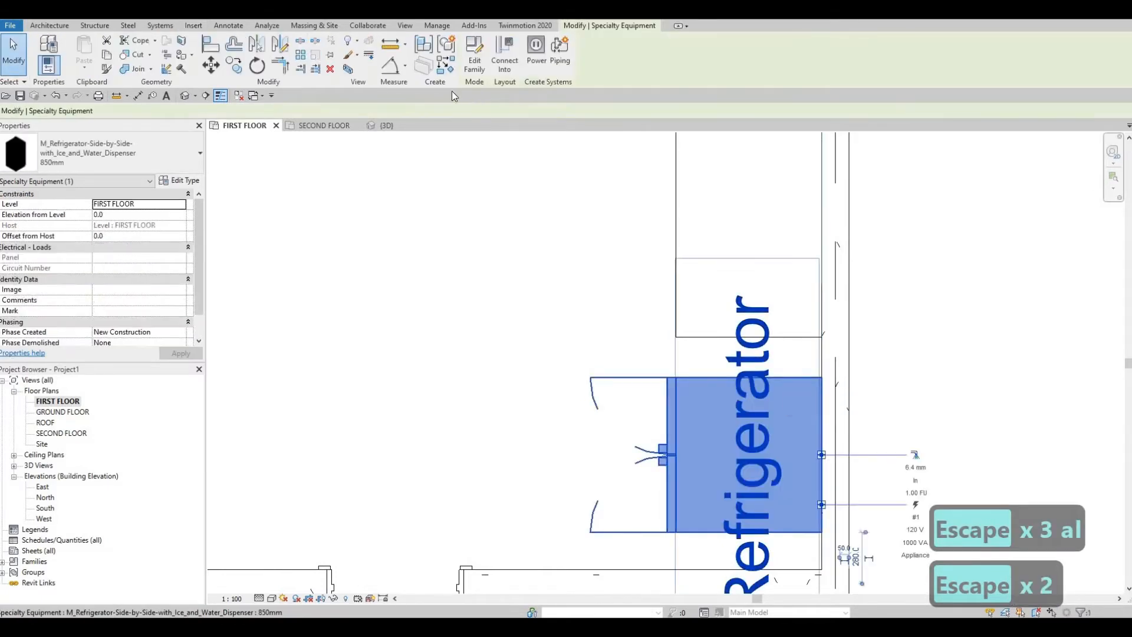
left_click(180, 181)
left_click(830, 283)
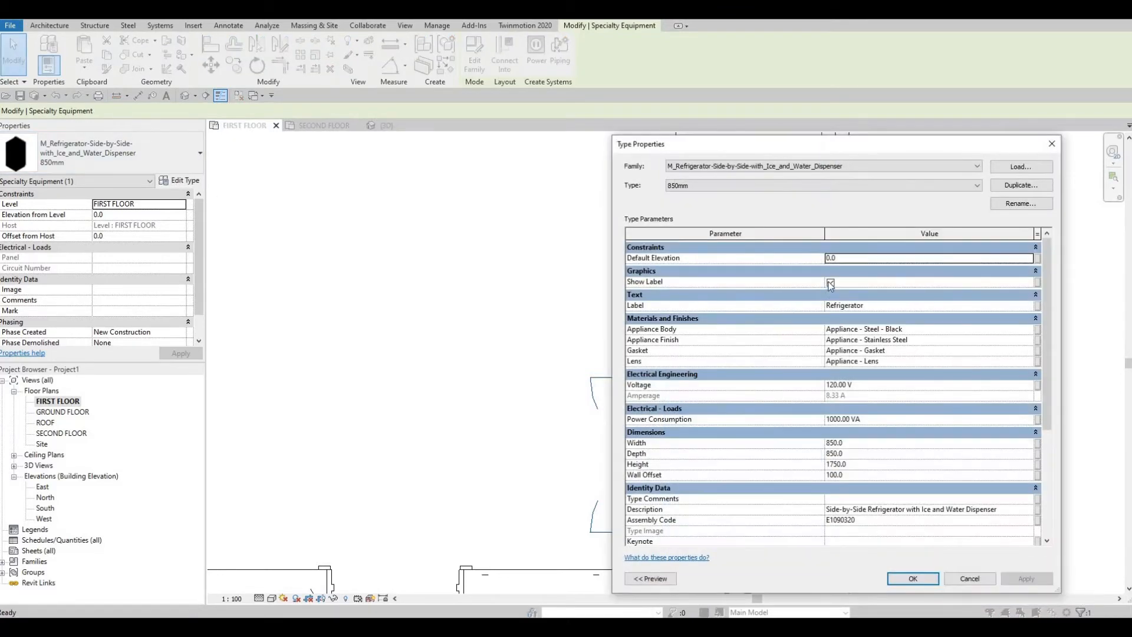
left_click(659, 279)
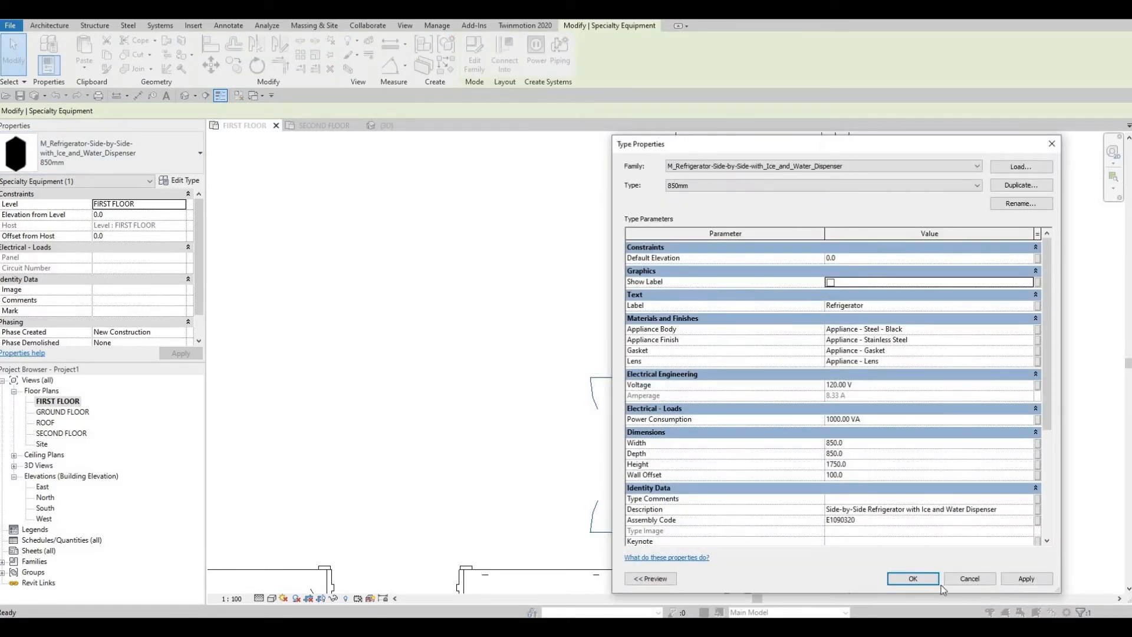
left_click(912, 578)
scroll(737, 396, "down", 3)
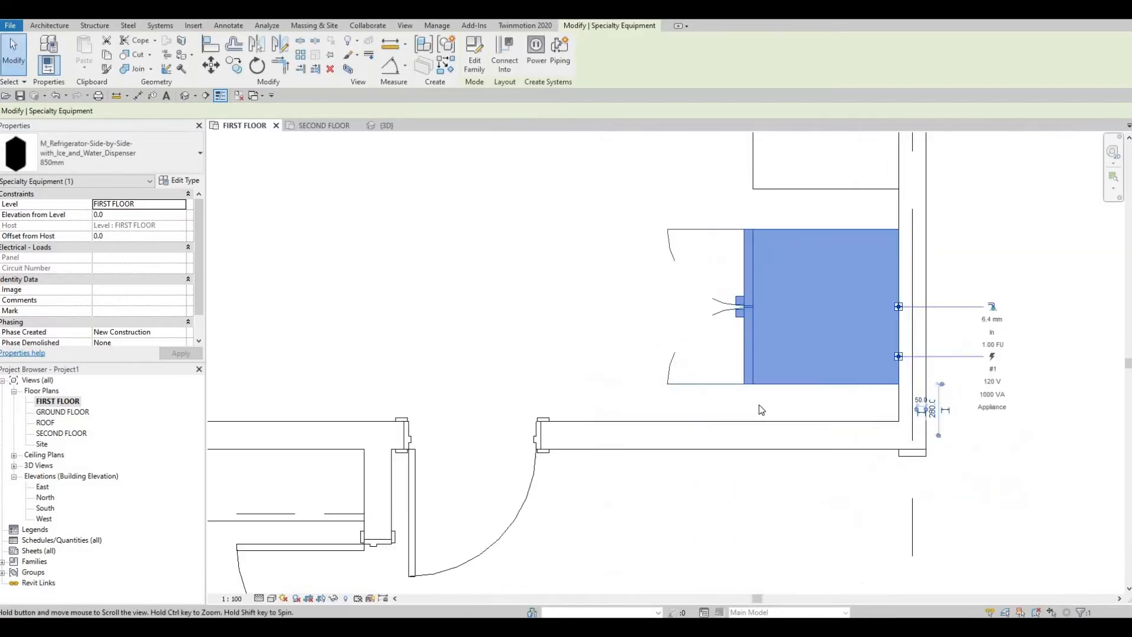
key("Escape")
key("Escape")
left_click(743, 395)
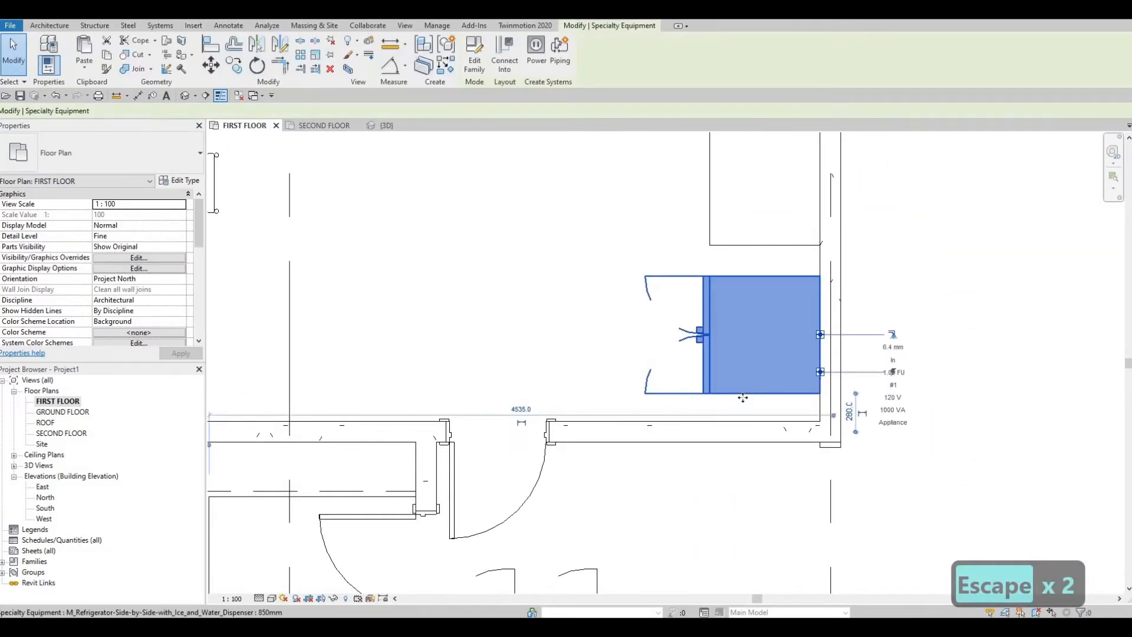
Nudge the refrigerator four increments away from the countertop, toward the wall beside the door.
key("Down")
key("Down")
key("Down")
key("Down")
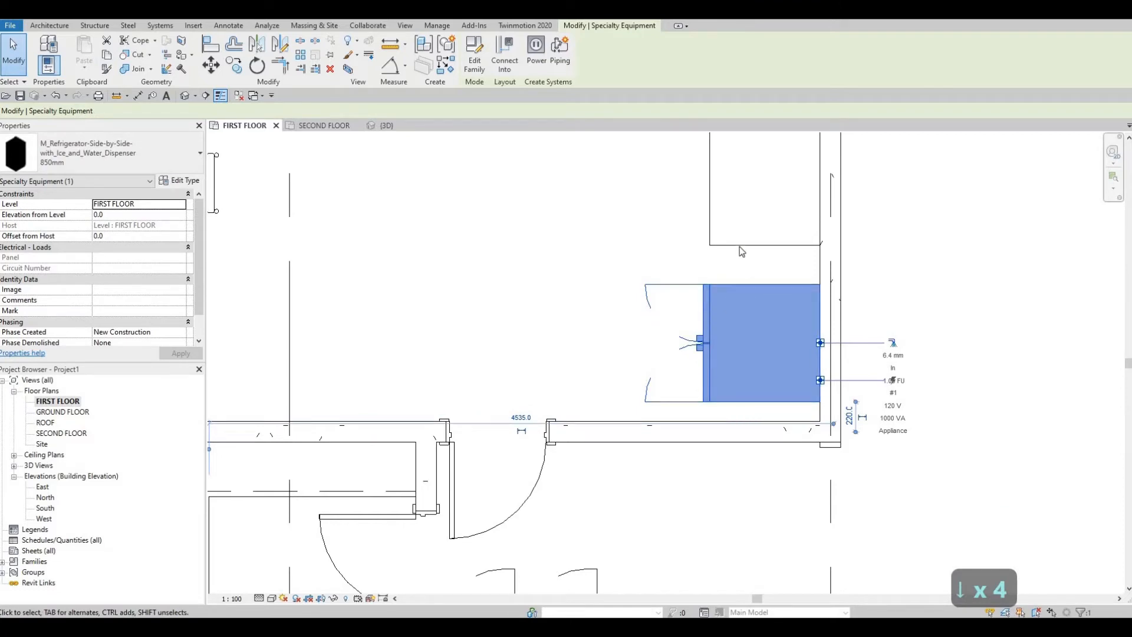
Stretch the countertop's end toward the refrigerator, leaving only a narrow gap between them.
left_click(765, 245)
left_click_drag(765, 250, 705, 275)
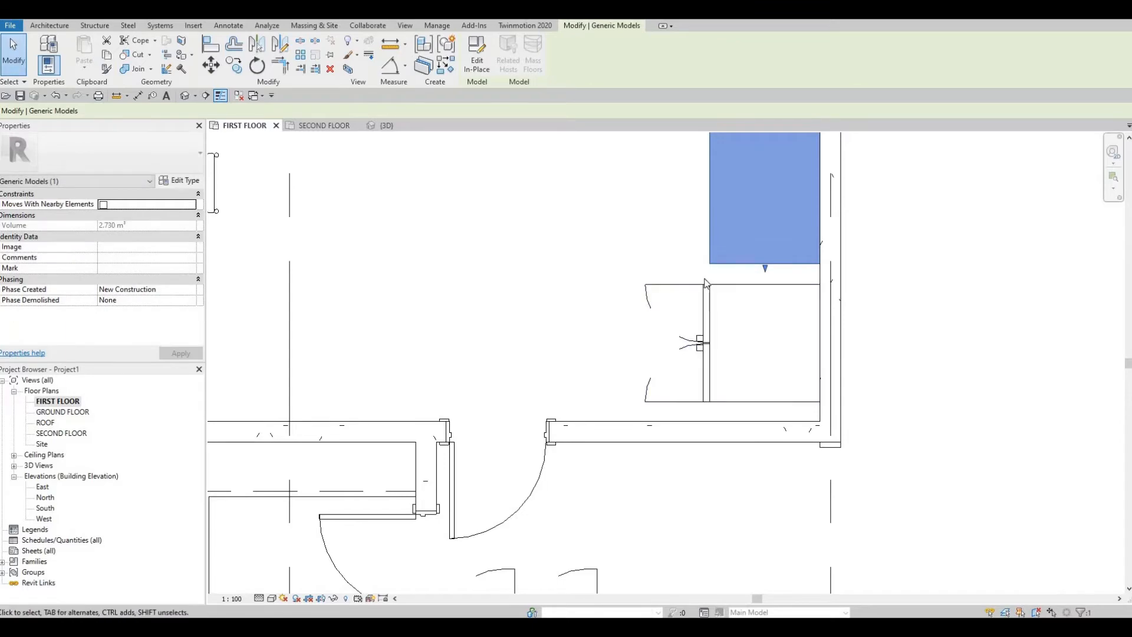
key("Escape")
key("Escape")
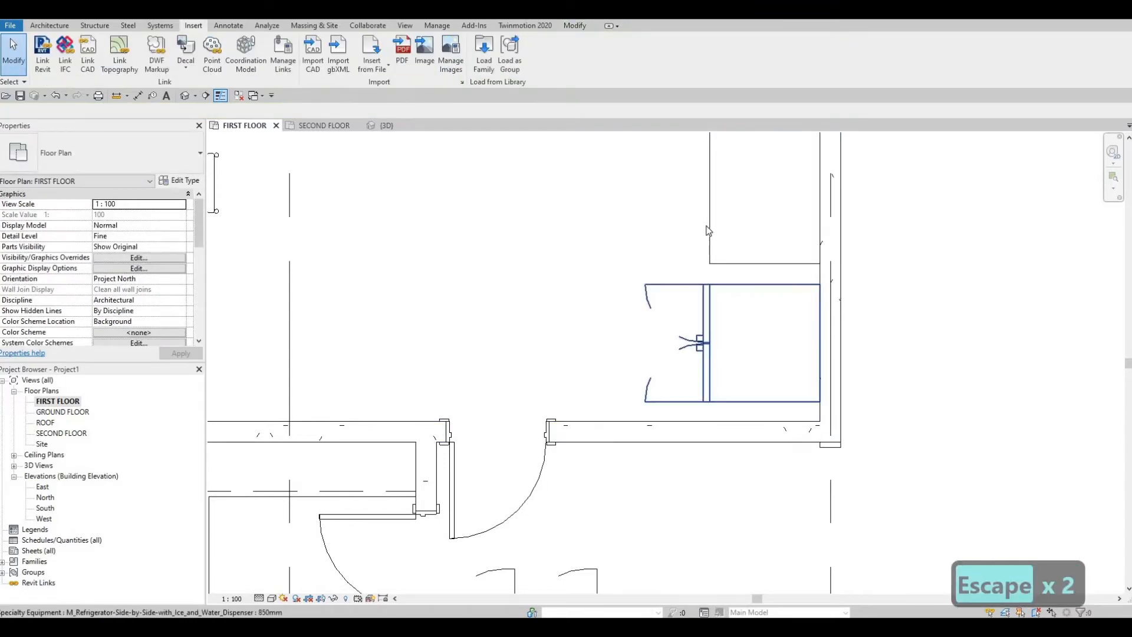
Draw a vertical building section through the kitchen between the dining table and the countertop, spanning the countertop and refrigerator.
scroll(720, 356, "down", 4)
scroll(653, 375, "down", 3)
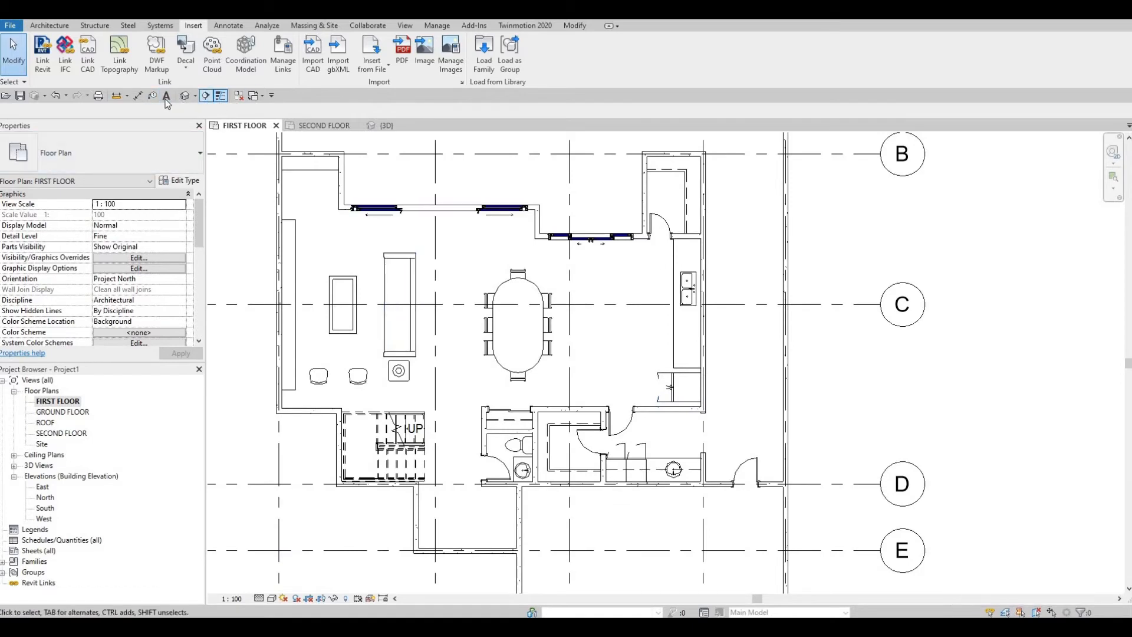
left_click(206, 96)
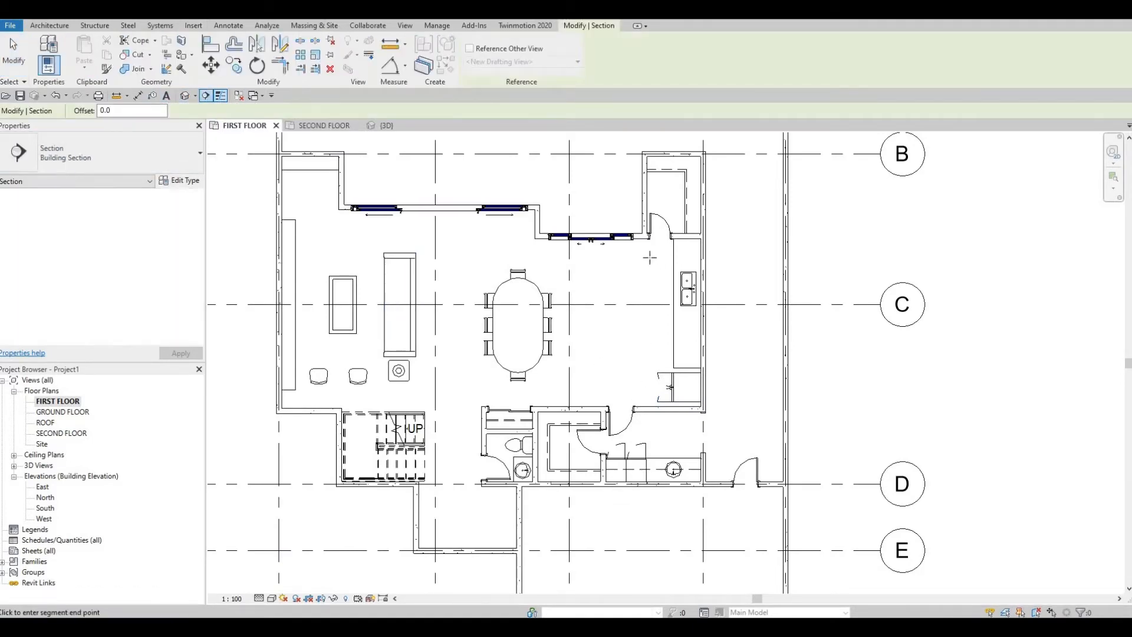
left_click(639, 430)
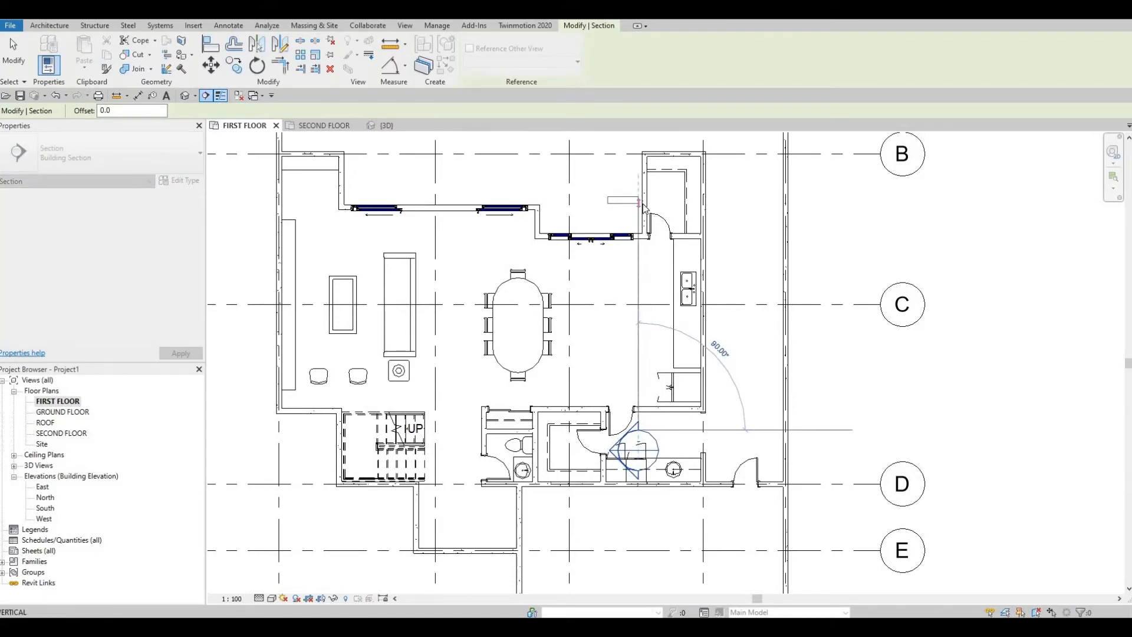
left_click(627, 414)
key("Escape")
key("Escape")
key("Escape")
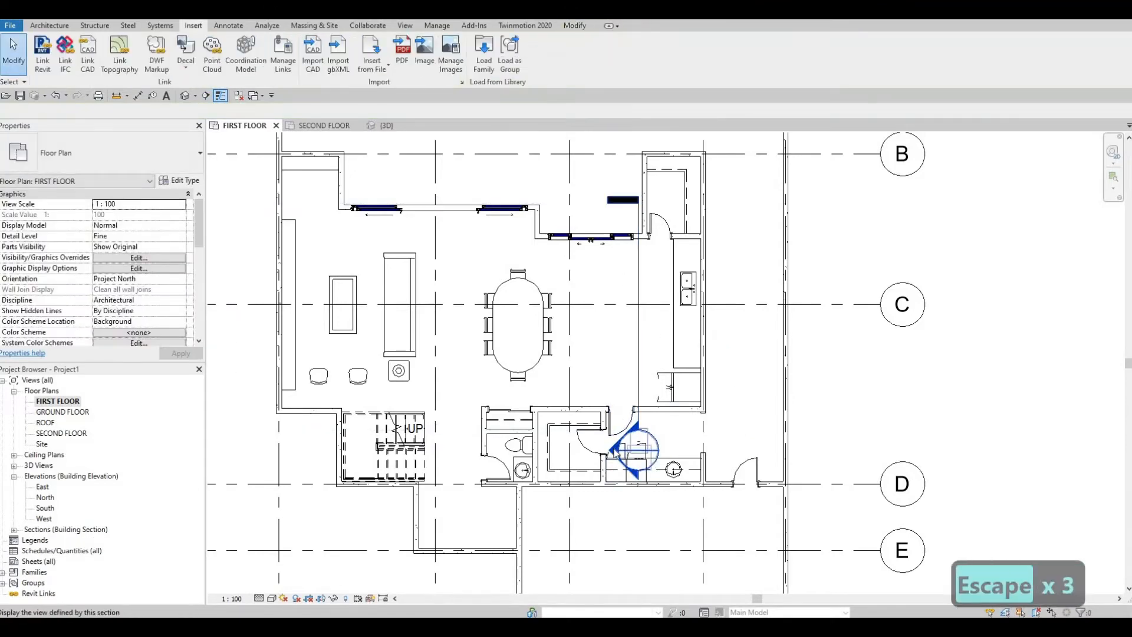
Flip the section to look toward the countertop and pull its far clip in to just beyond the exterior walls.
left_click(639, 342)
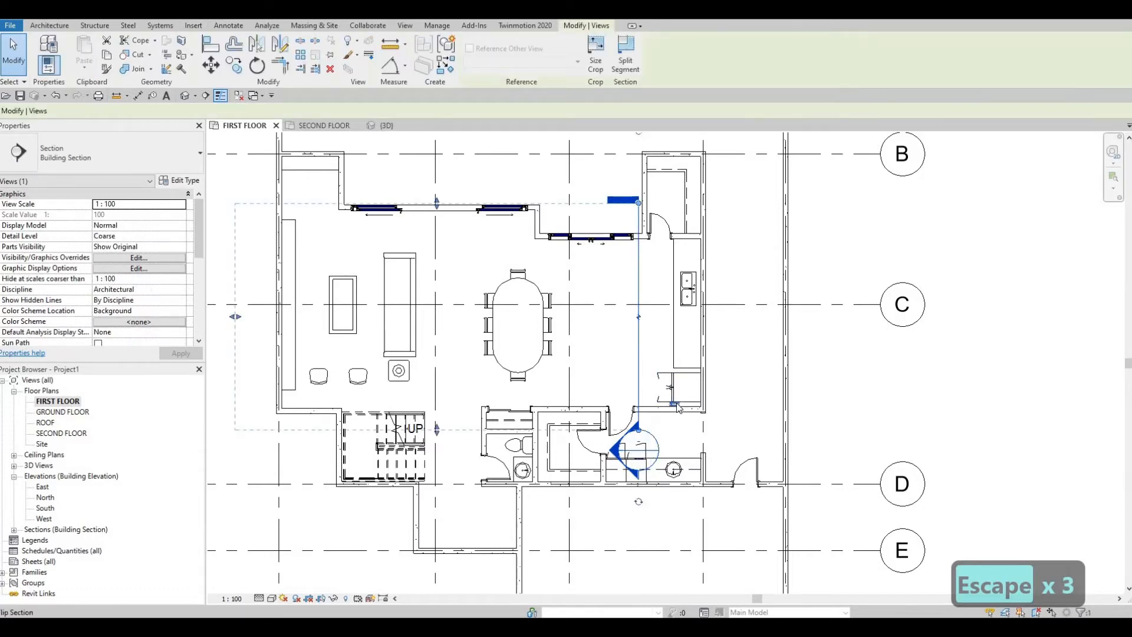
left_click(675, 405)
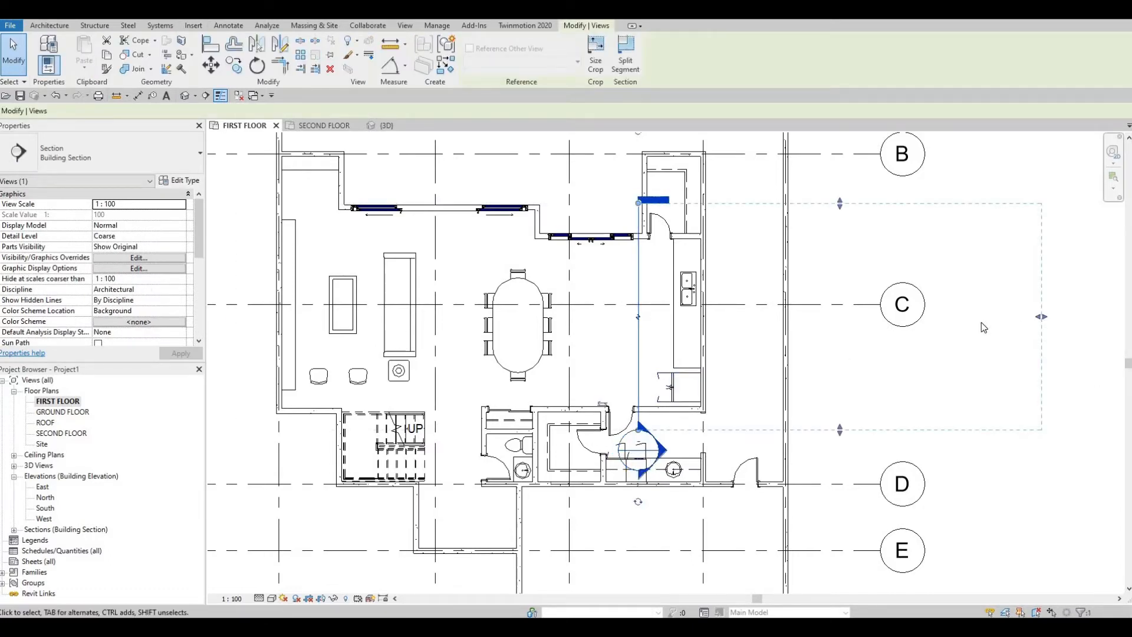
key("Escape")
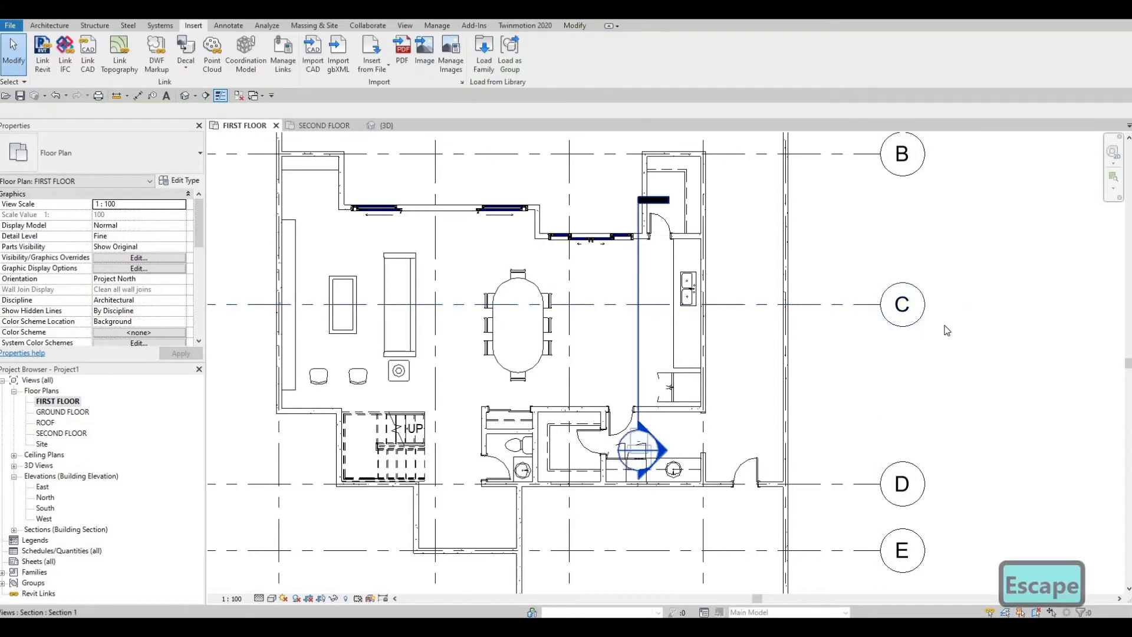
left_click(1028, 319)
left_click_drag(1040, 319, 837, 316)
key("Escape")
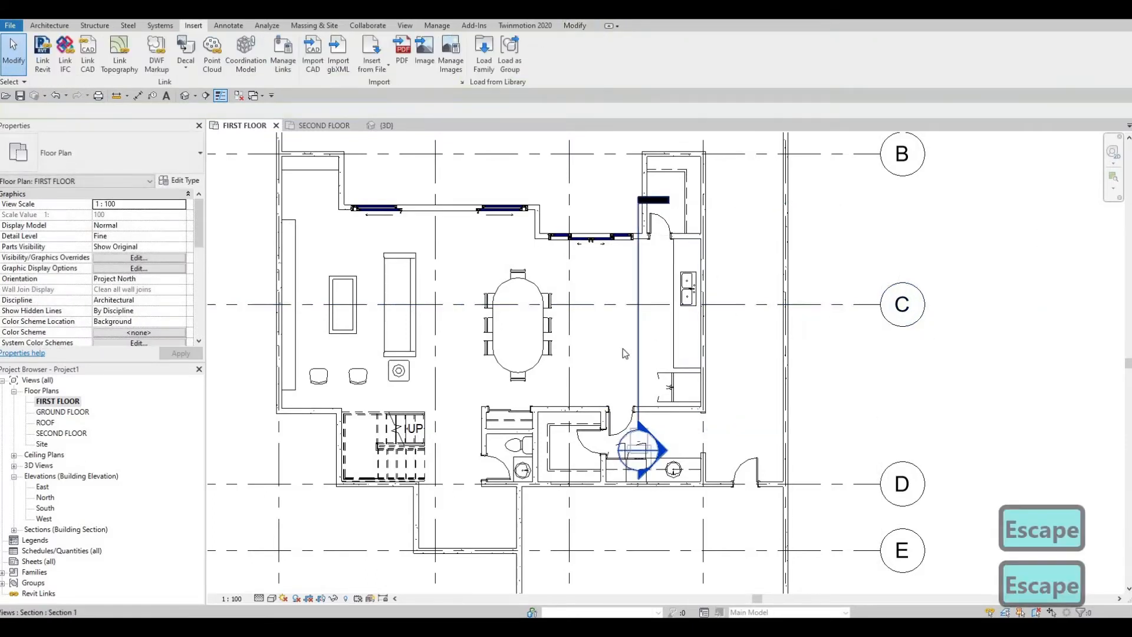
Switch to the 3D view and open the kitchen countertop for in-place editing.
left_click(186, 96)
scroll(631, 275, "down", 3)
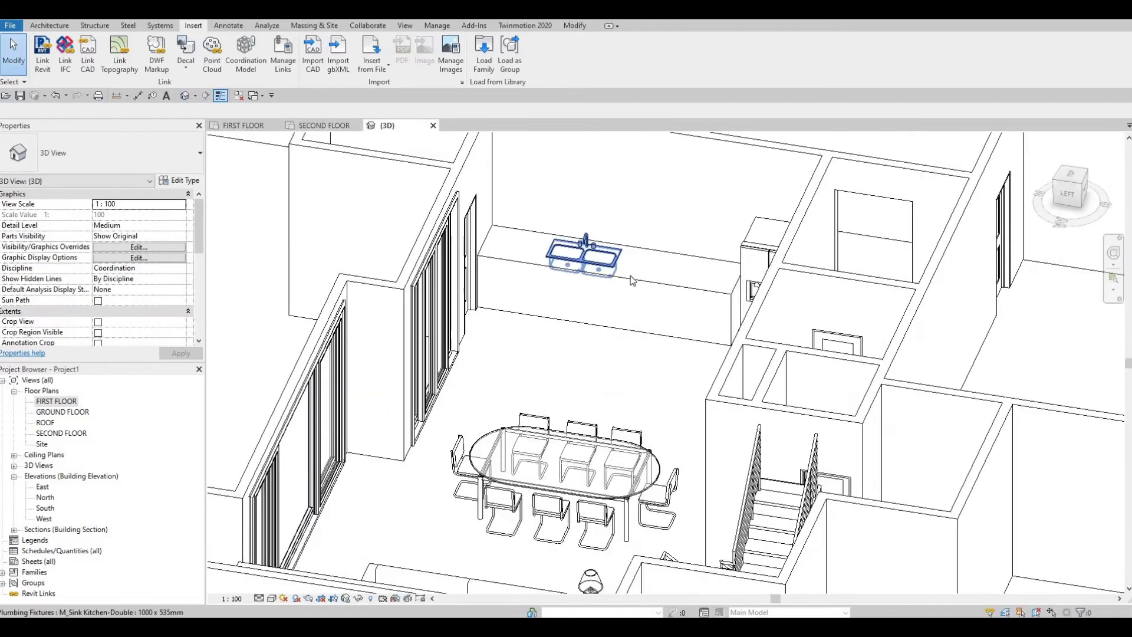
left_click(631, 275)
scroll(631, 275, "up", 3)
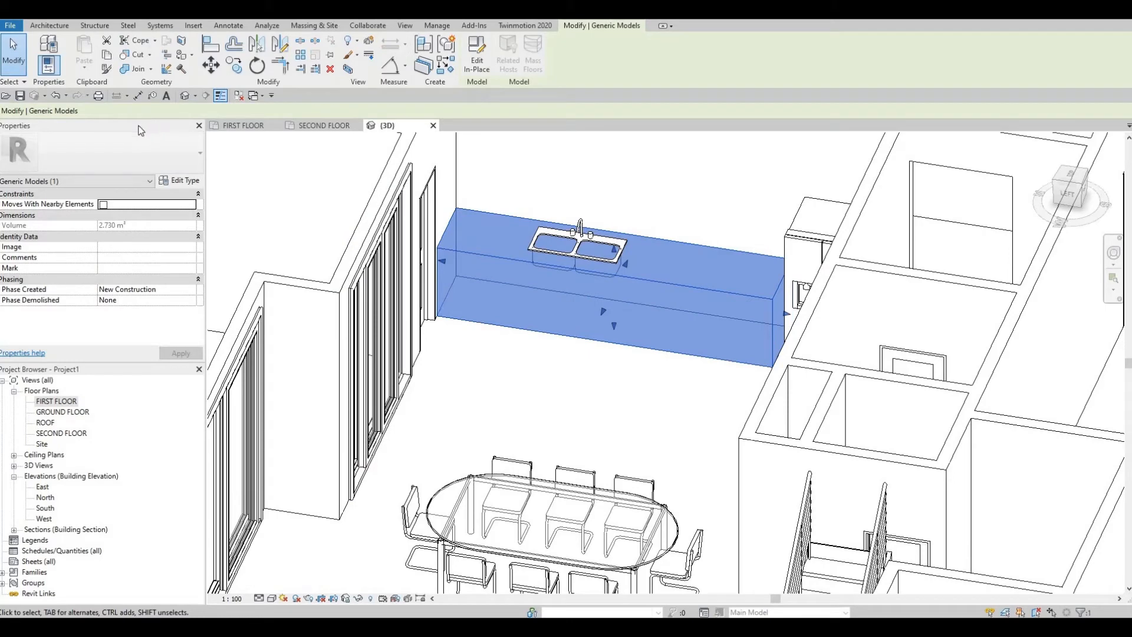
left_click(477, 64)
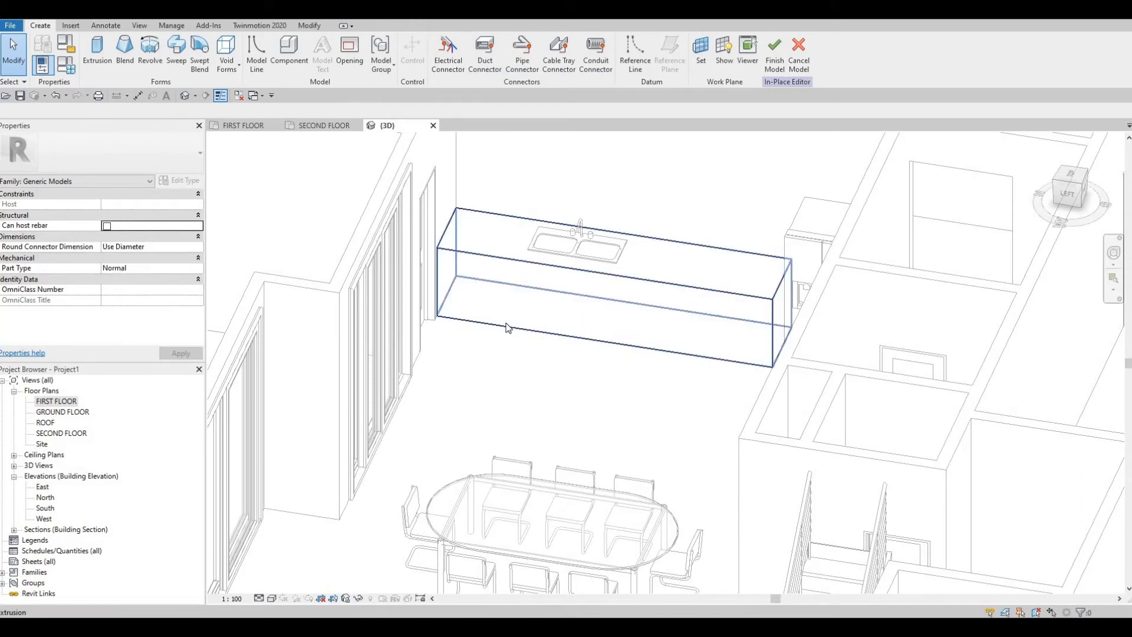
Start a void sweep and define its path by picking the countertop's front bottom edge.
left_click(226, 81)
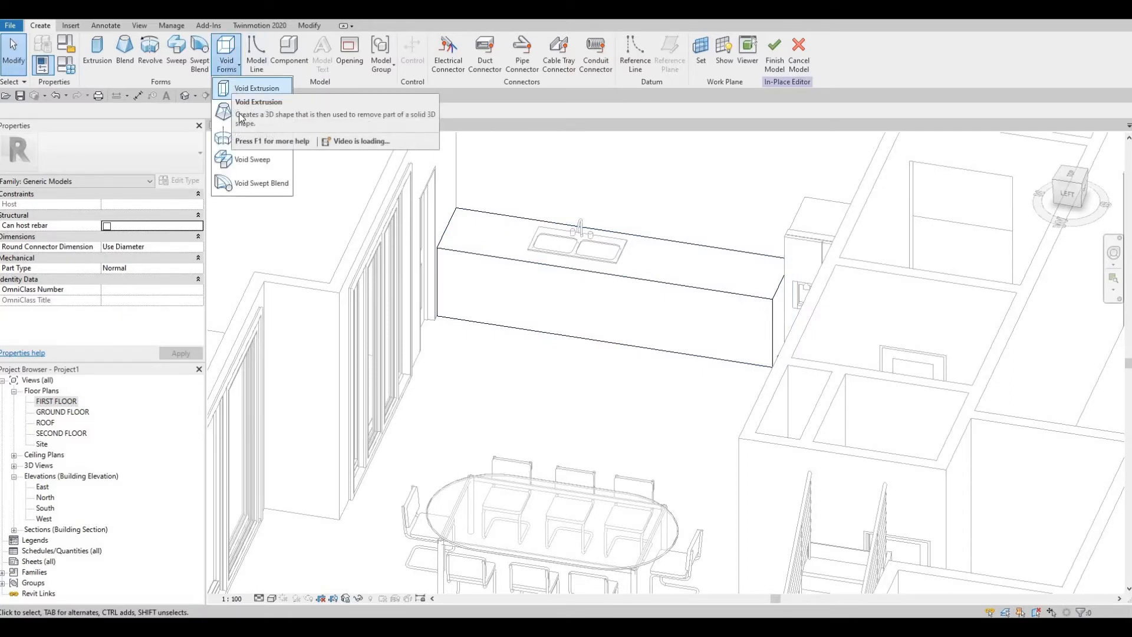
left_click(244, 160)
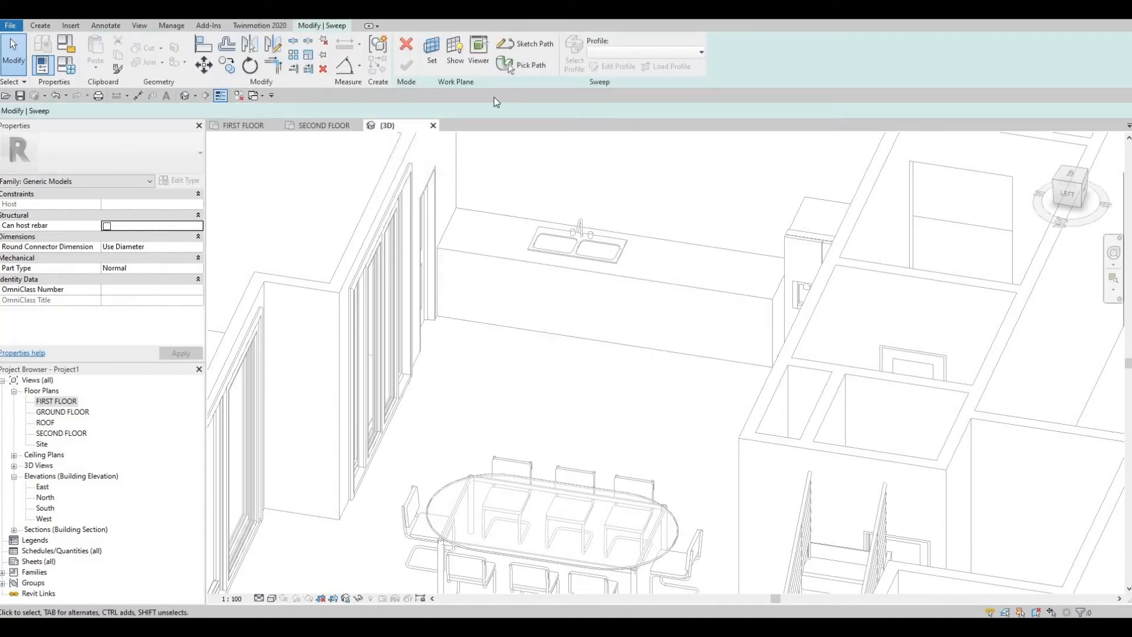
left_click(508, 62)
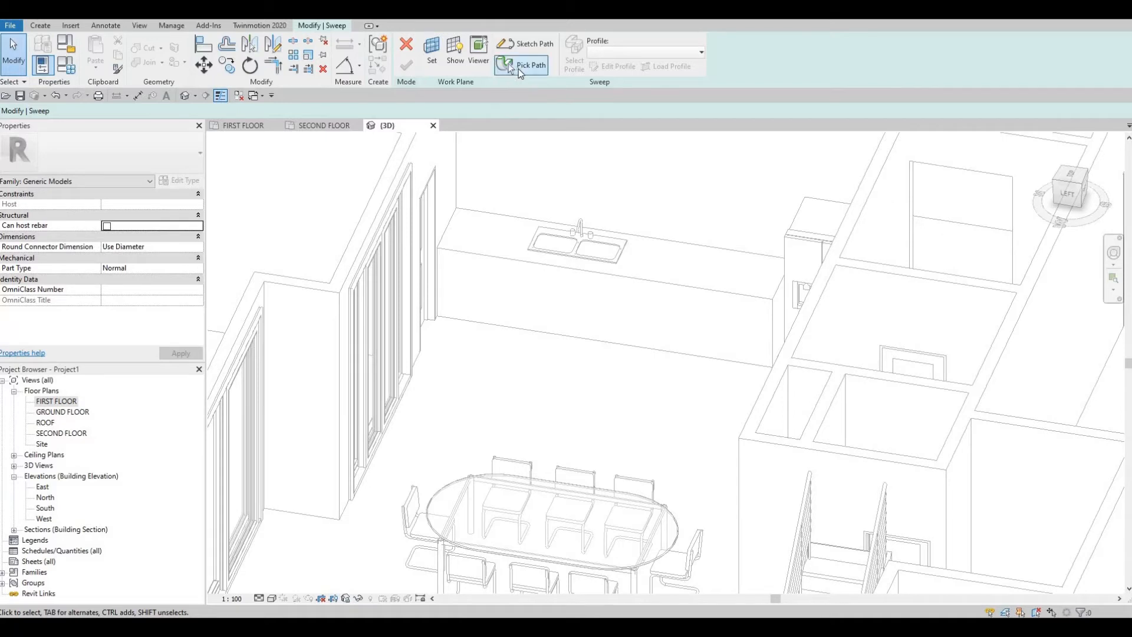
left_click(554, 331)
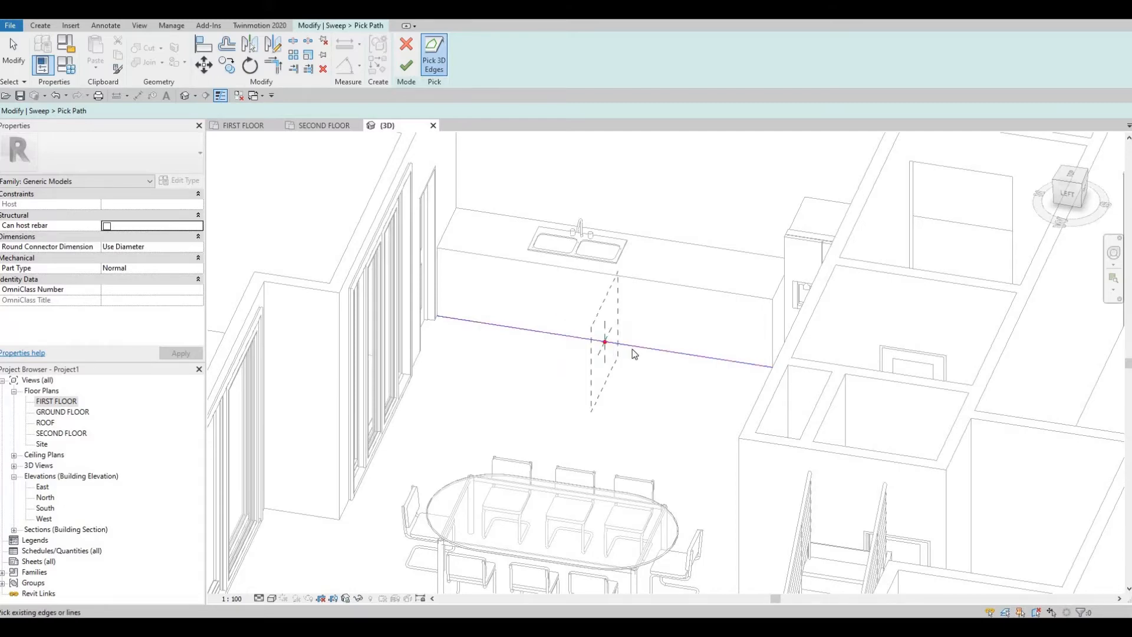
scroll(635, 353, "up", 5)
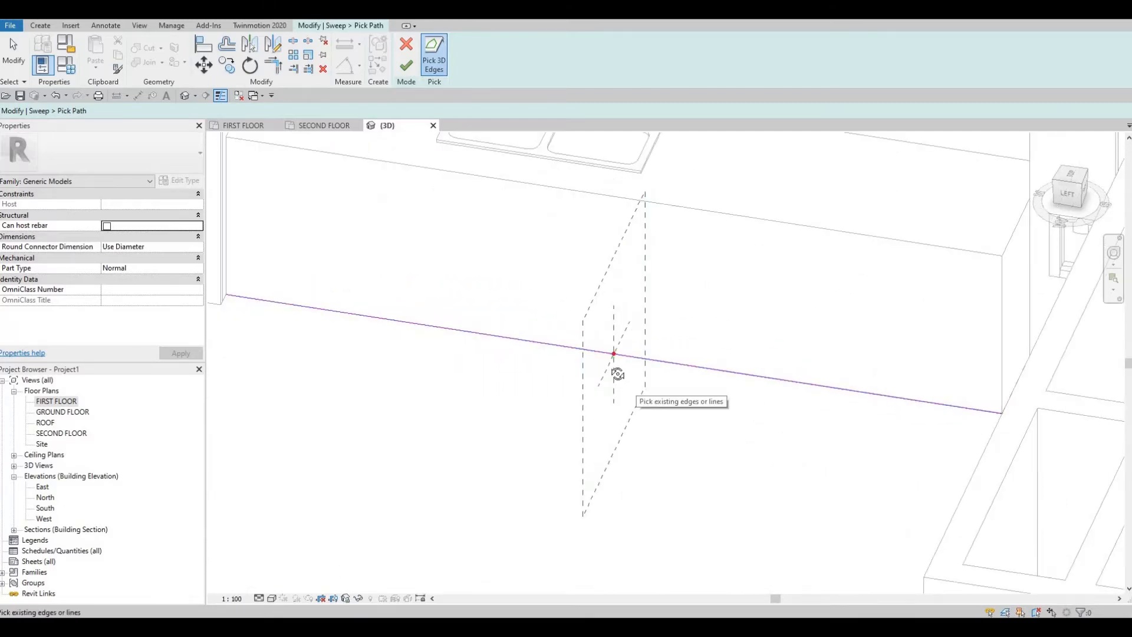
middle_click_drag(617, 383, 561, 362, "shift")
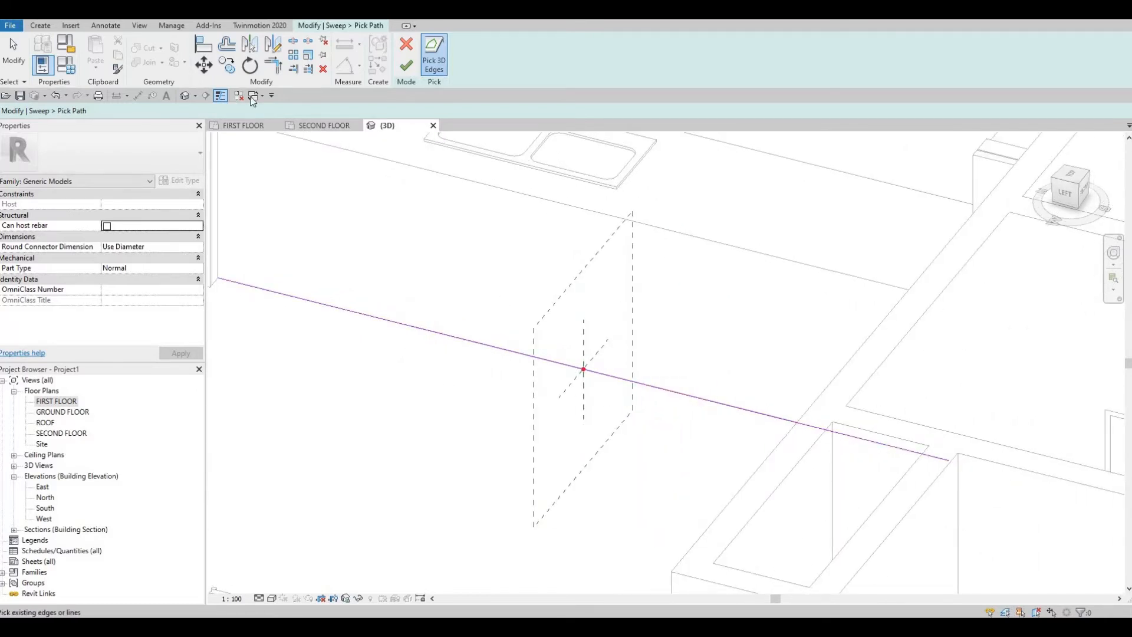
left_click(405, 68)
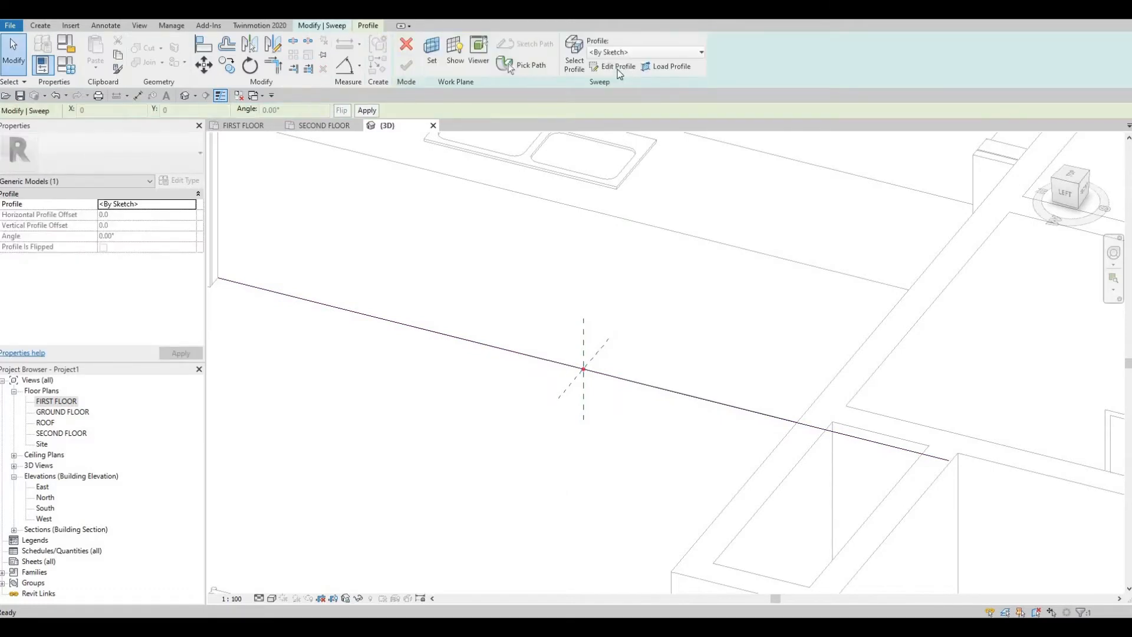
Sketch a rectangular sweep profile about 60 mm deep and 90 mm high from the path point into the countertop.
left_click(610, 65)
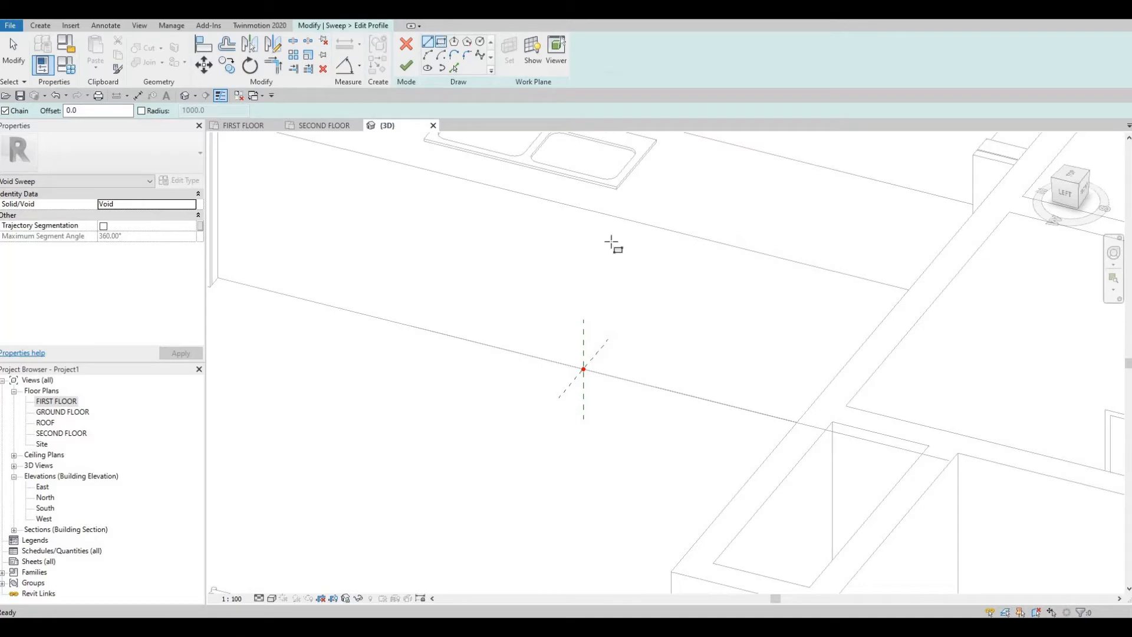
scroll(590, 377, "up", 5)
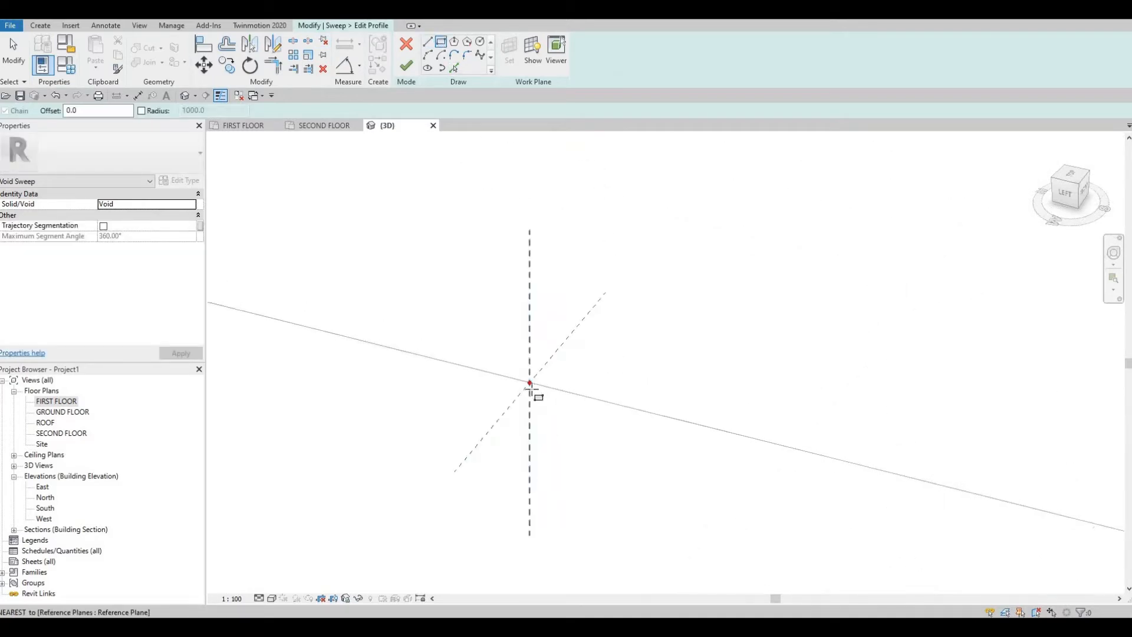
scroll(531, 389, "up", 1)
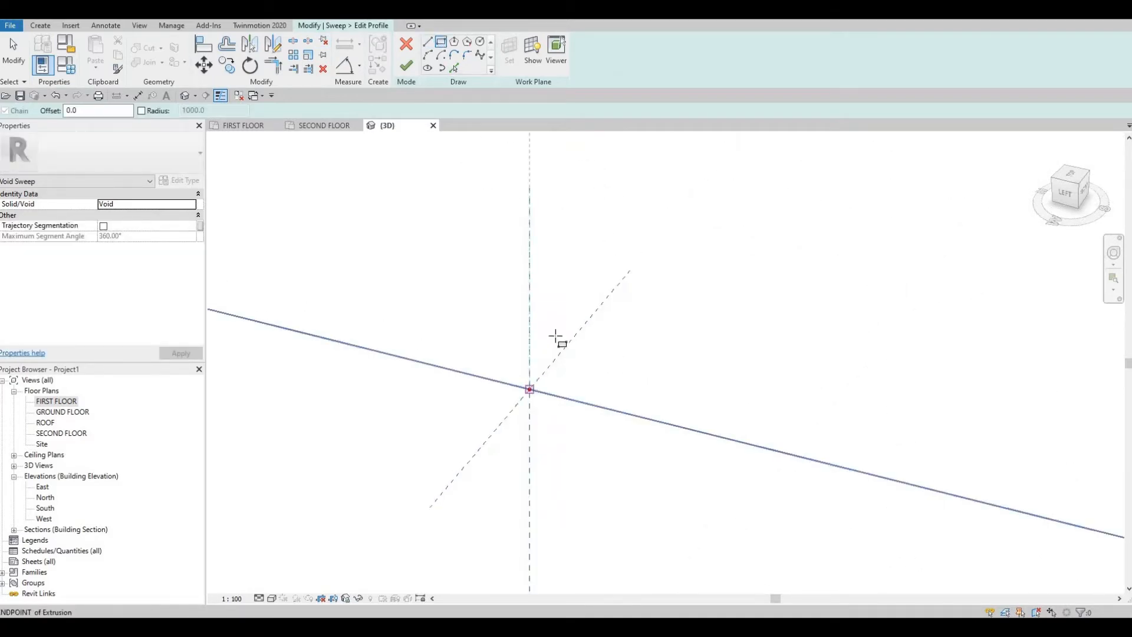
left_click(557, 309)
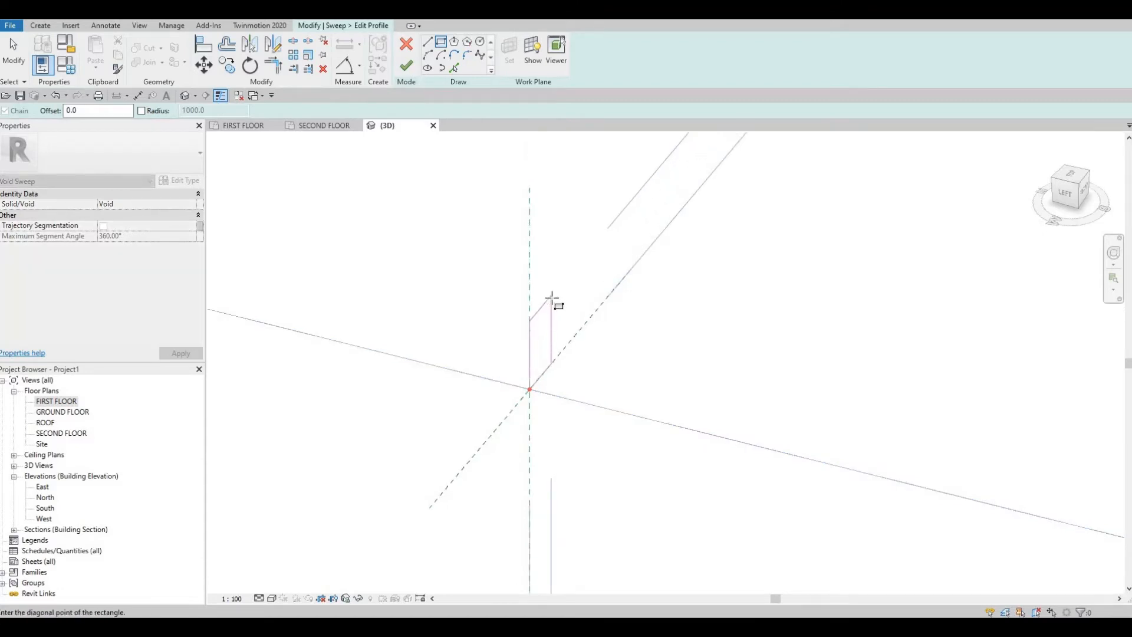
left_click(551, 300)
key("Escape")
key("Escape")
key("Escape")
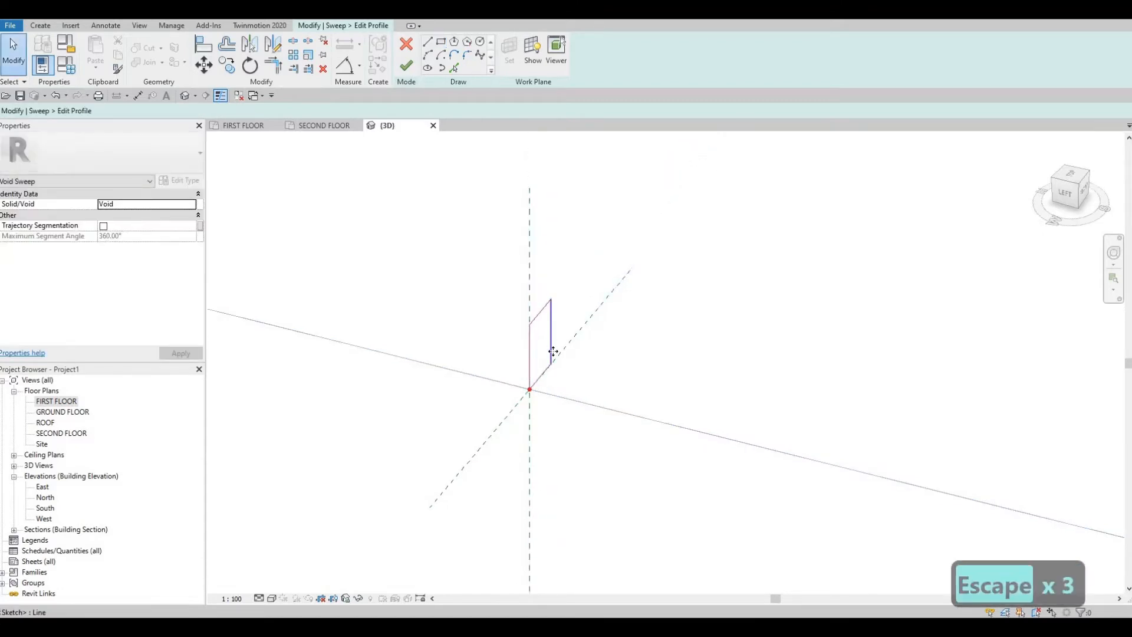
Set the rectangular profile's depth to 70 mm.
left_click(553, 351)
left_click(535, 288)
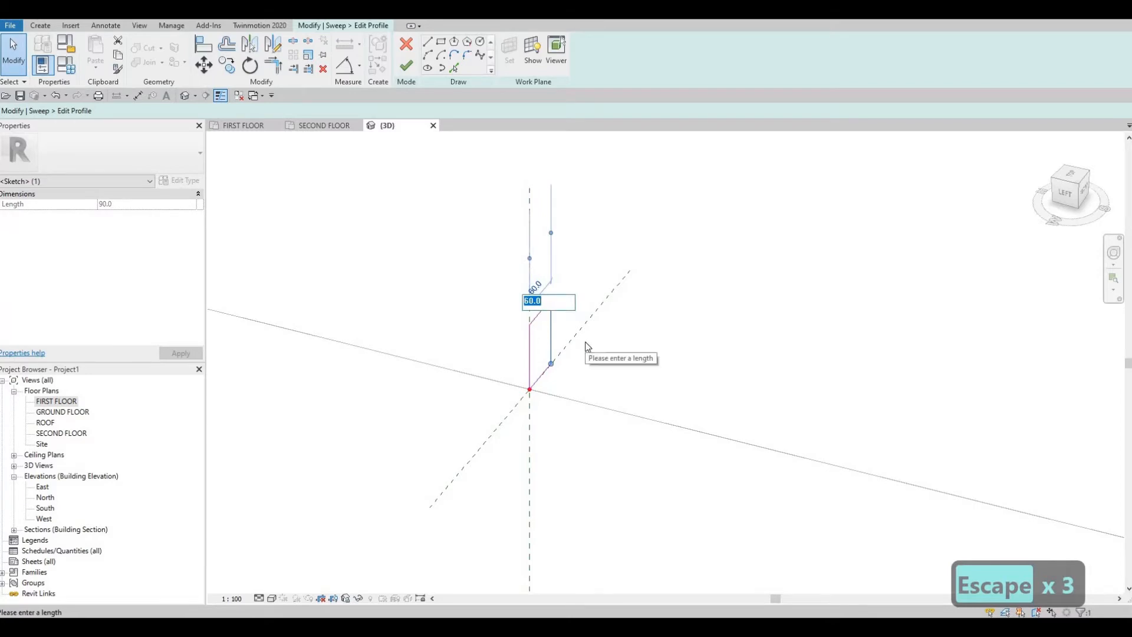
type("50")
key("Return")
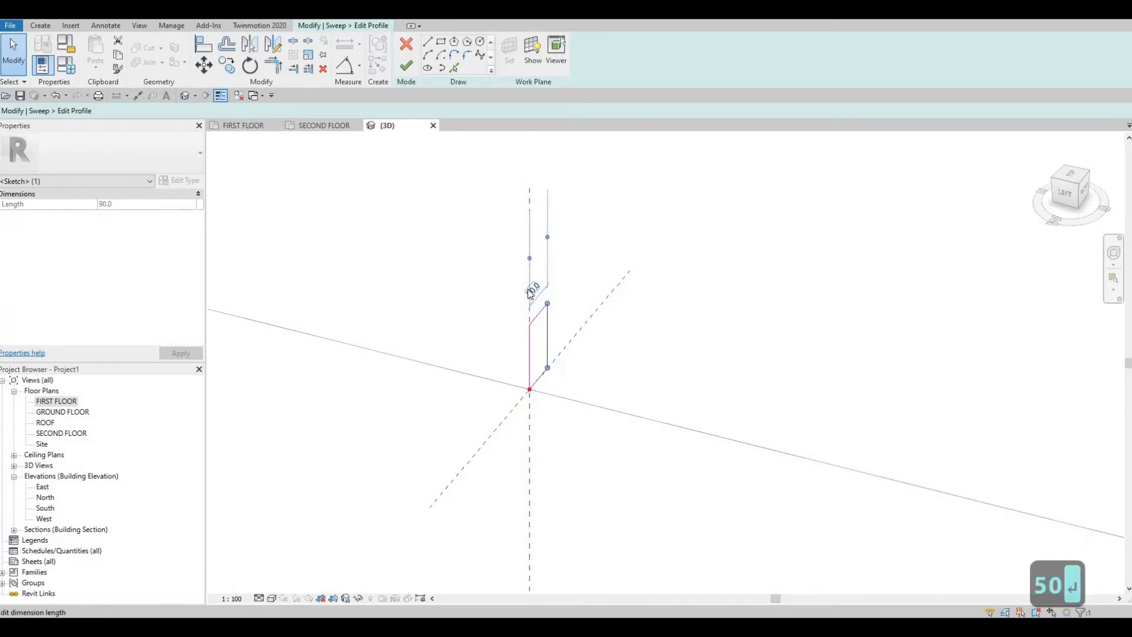
left_click(532, 290)
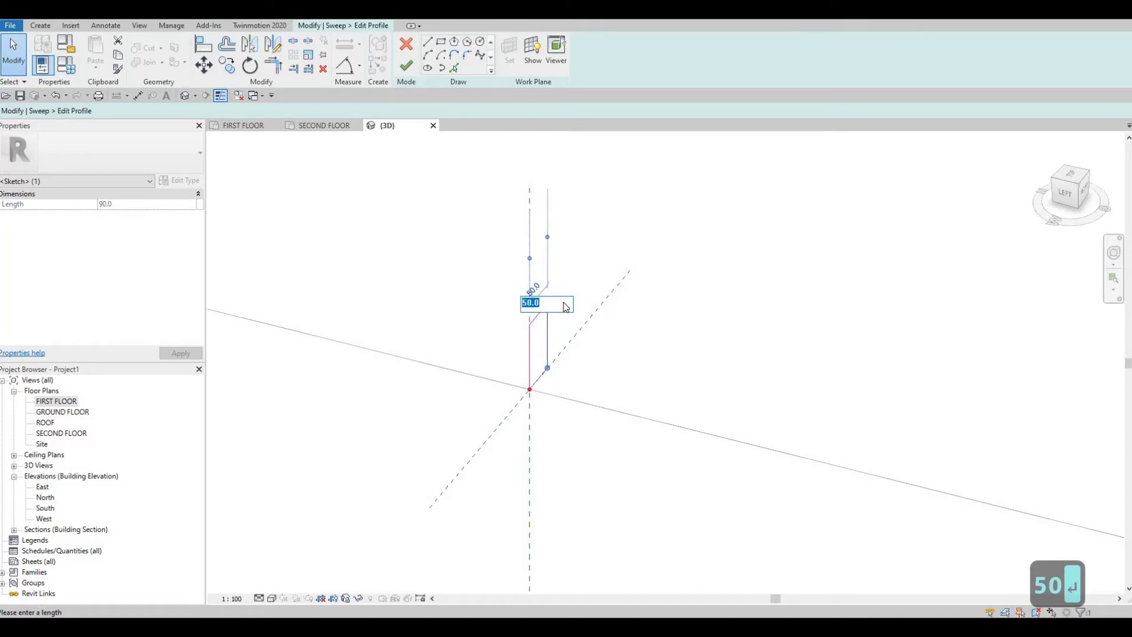
type("70")
key("Return")
key("Escape")
Finish the profile sketch and complete the void sweep along the countertop's front base.
scroll(589, 322, "down", 3)
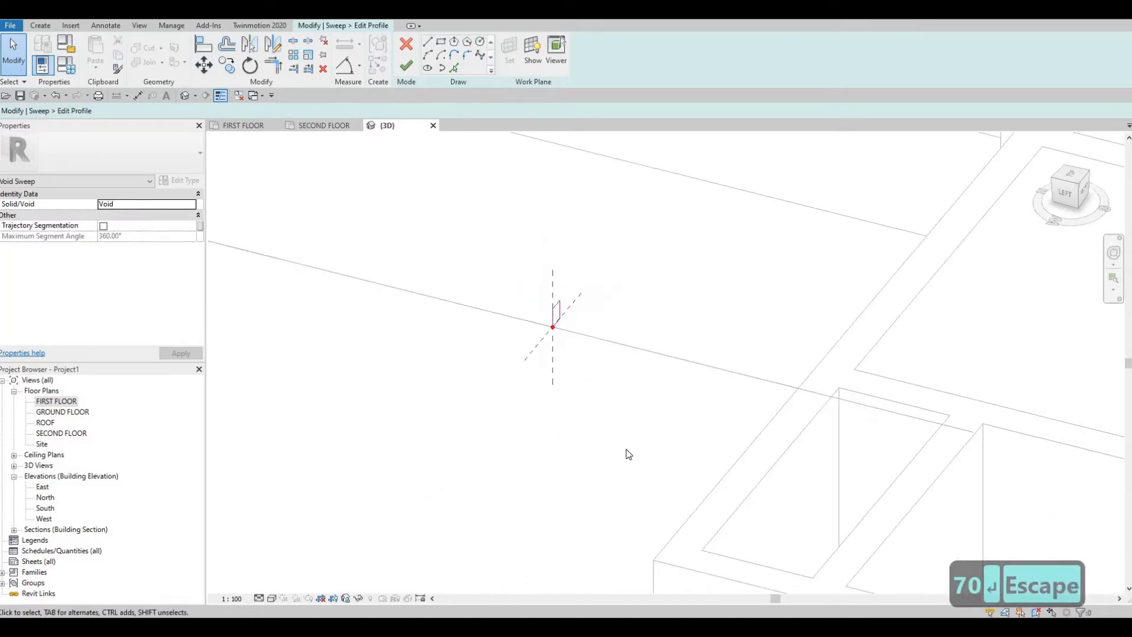
scroll(628, 454, "down", 3)
scroll(626, 362, "up", 5)
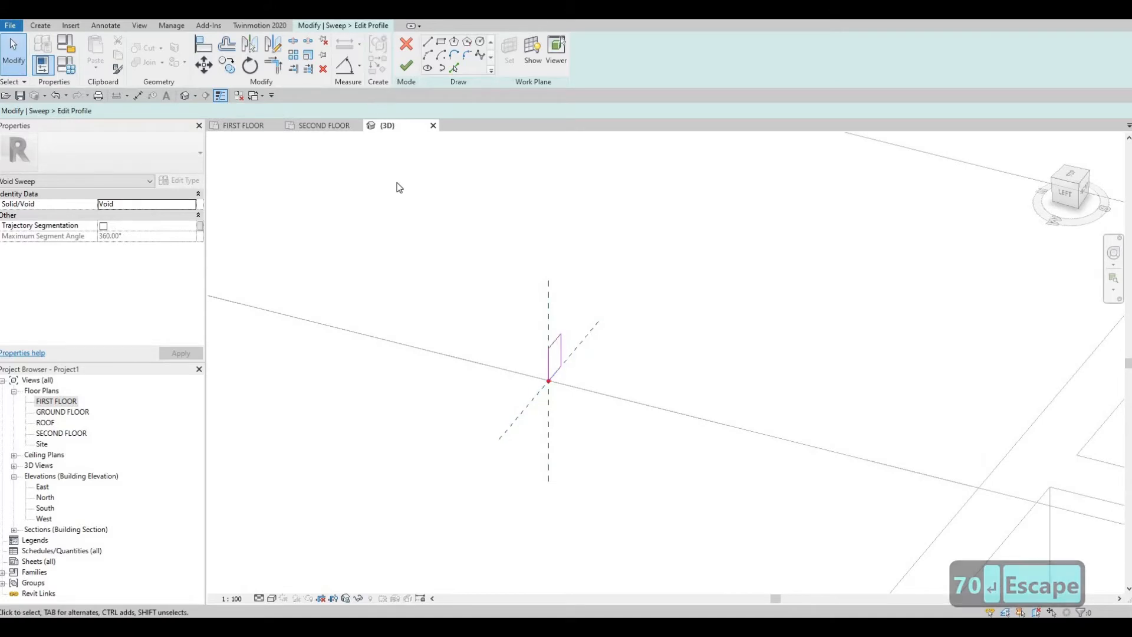
left_click(406, 66)
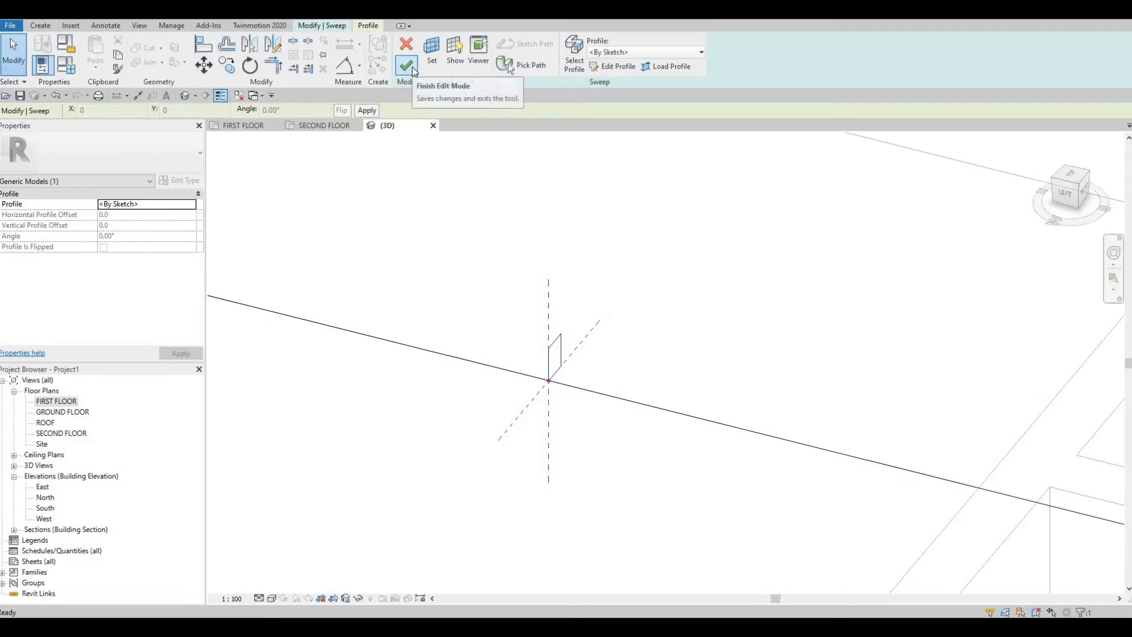
left_click(406, 66)
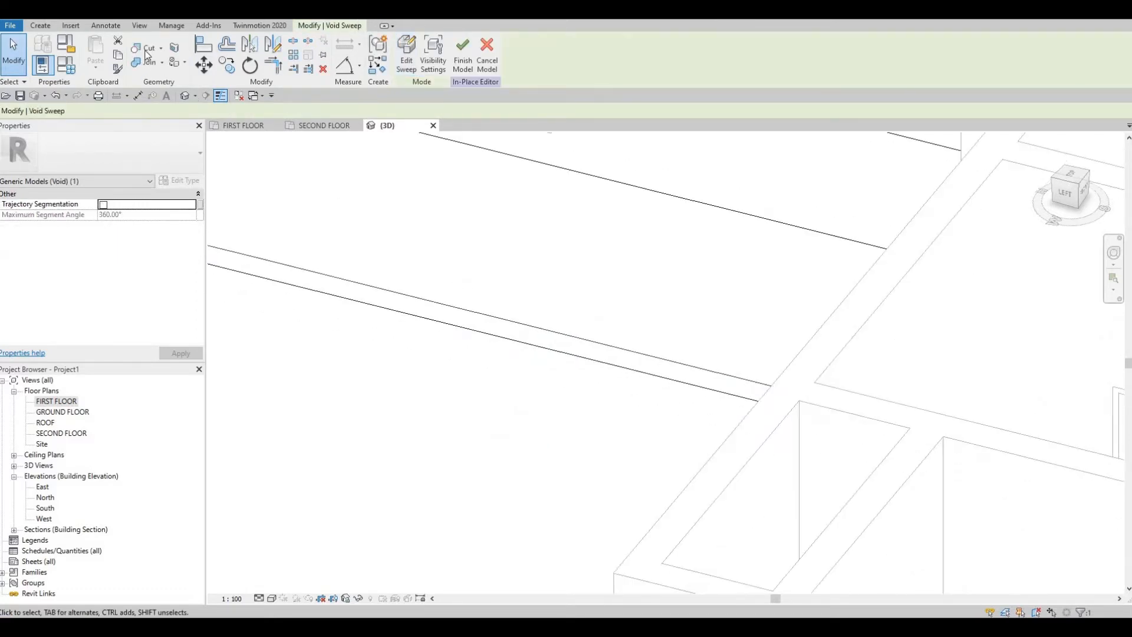
Start the Cut tool and examine the void sweep along the countertop's front base from several angles.
left_click(145, 51)
scroll(475, 399, "down", 1)
middle_click_drag(349, 403, 778, 362)
scroll(606, 401, "up", 2)
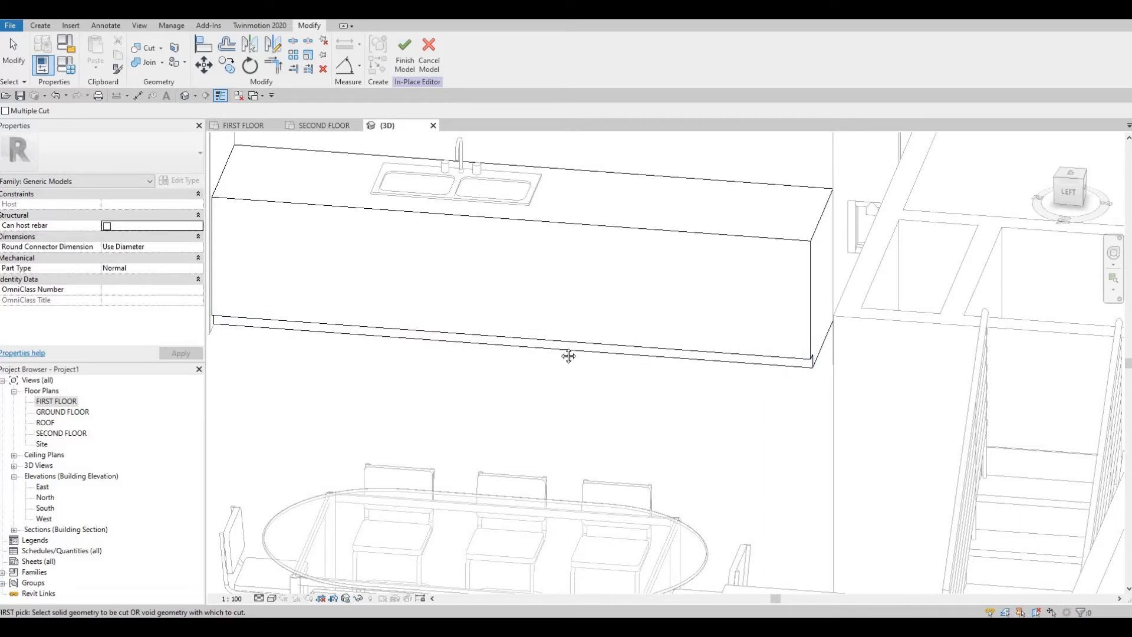
middle_click_drag(568, 356, 465, 353, "shift")
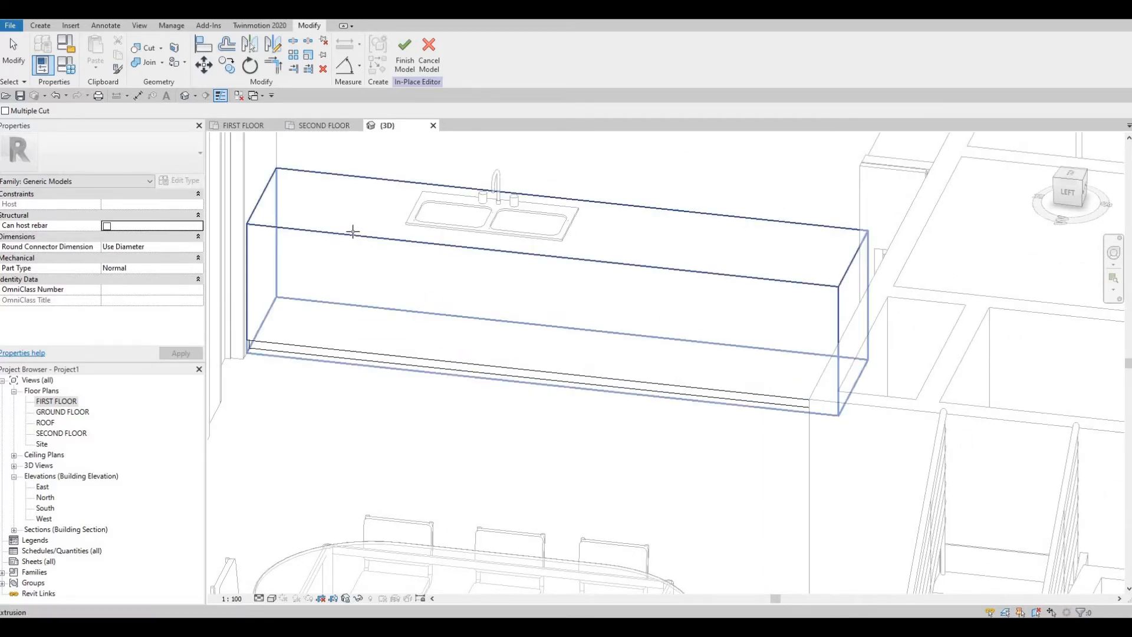
middle_click_drag(472, 199, 467, 270, "shift")
middle_click_drag(452, 322, 751, 228, "shift")
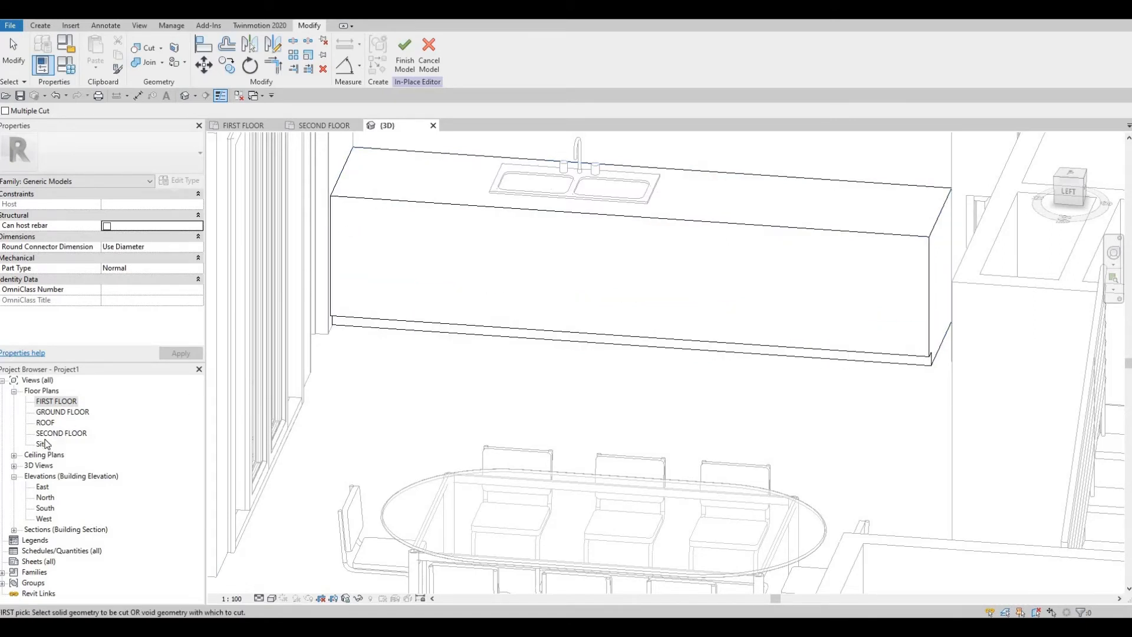
Open the FIRST FLOOR plan at the kitchen counter and start a new solid extrusion in the in-place model.
double_click(54, 401)
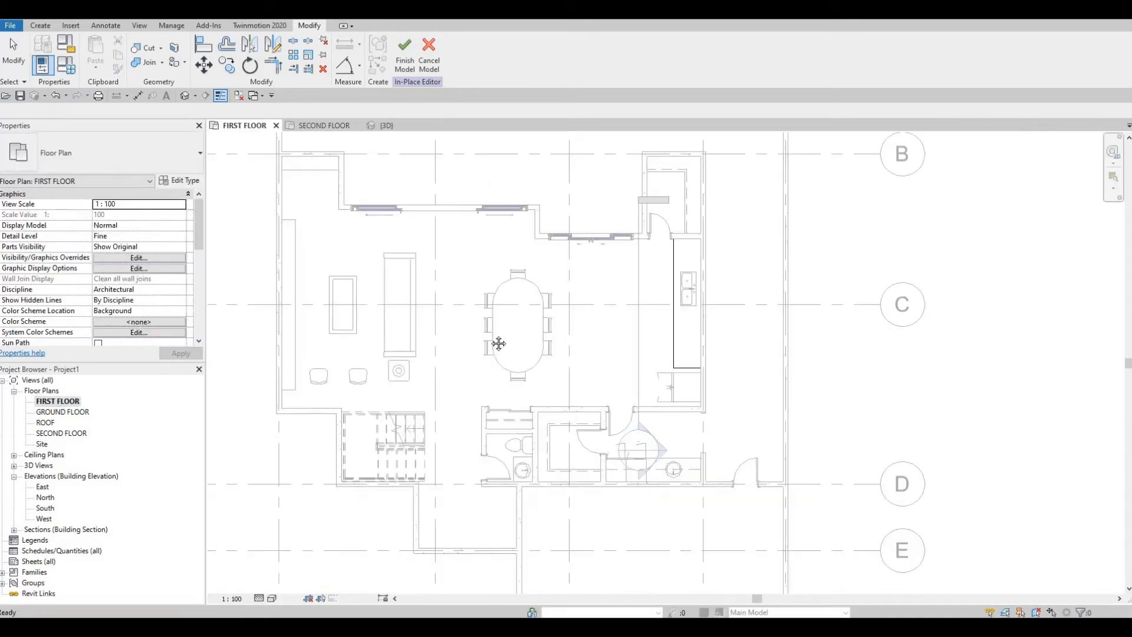
scroll(551, 200, "up", 4)
scroll(550, 197, "up", 2)
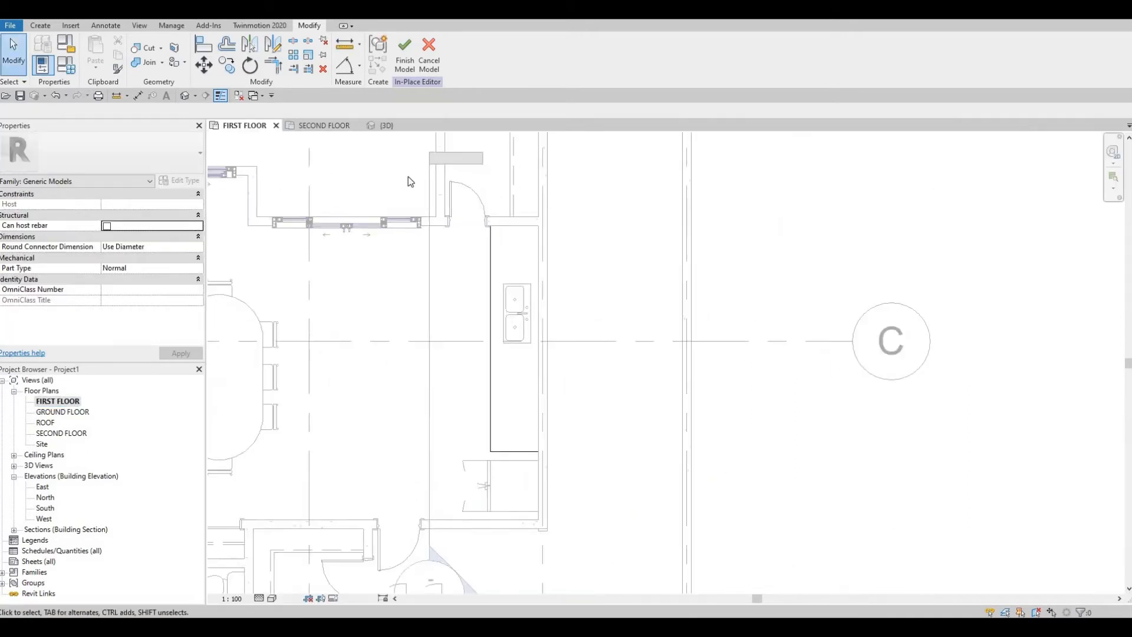
left_click(40, 25)
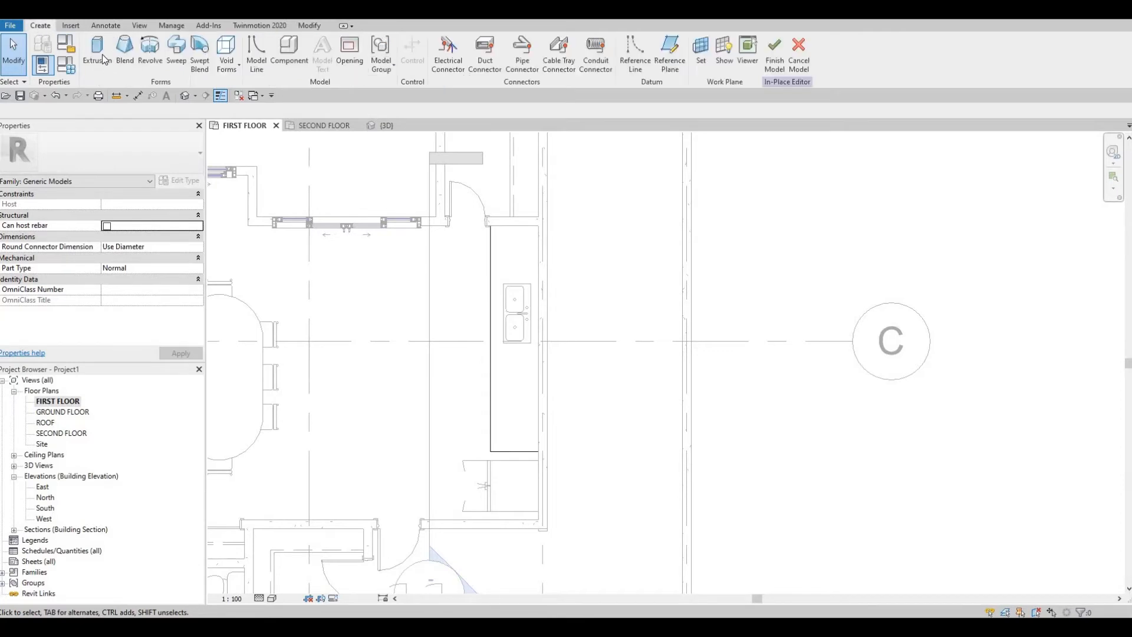
left_click(99, 54)
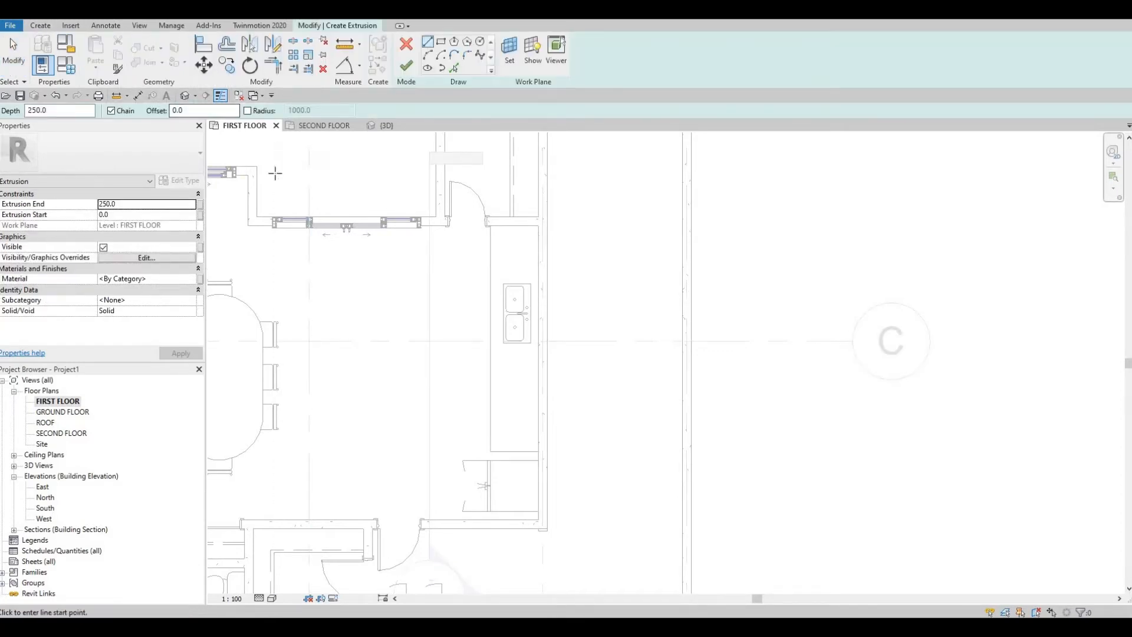
Duplicate the PAINT 1 material, name the copy PAINT 2 and assign it to the extrusion.
left_click(191, 280)
left_click(191, 280)
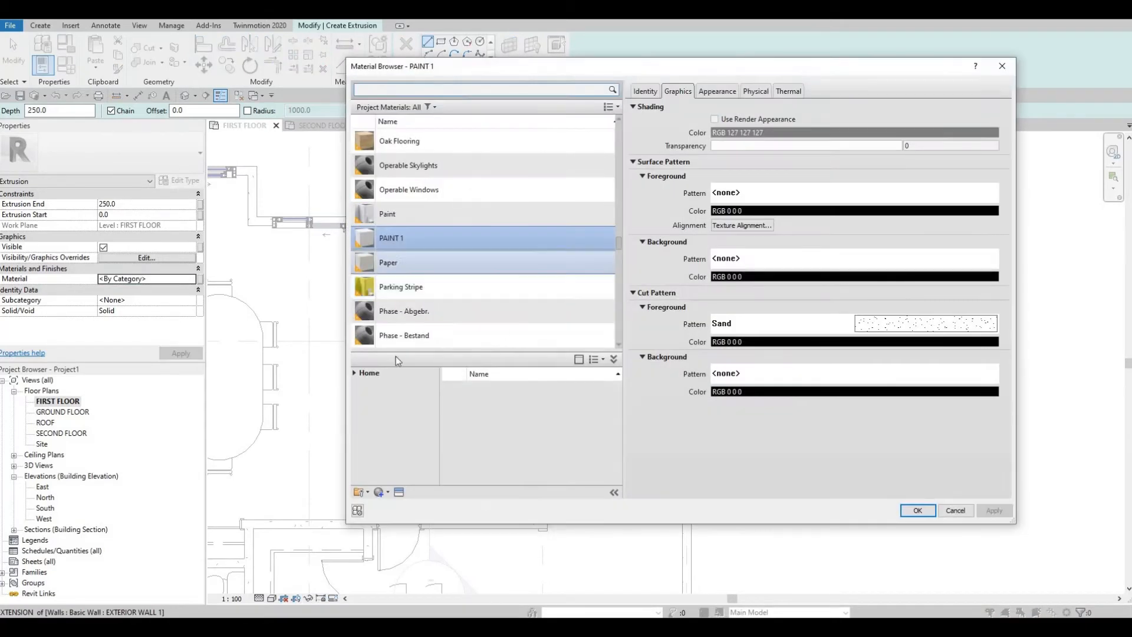
left_click(382, 494)
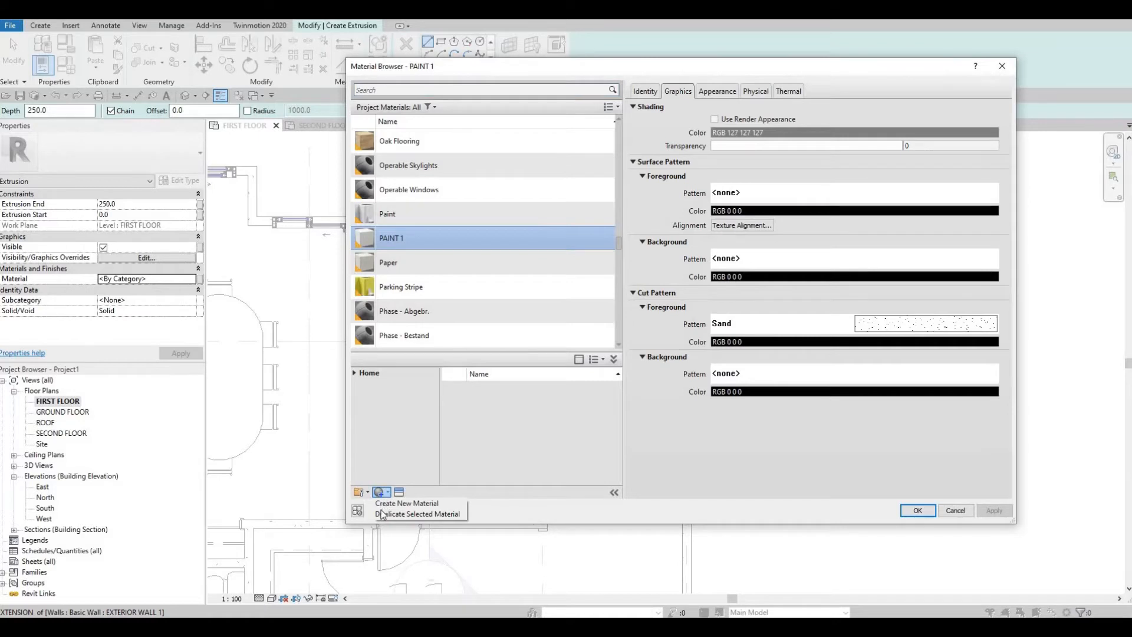
left_click(379, 515)
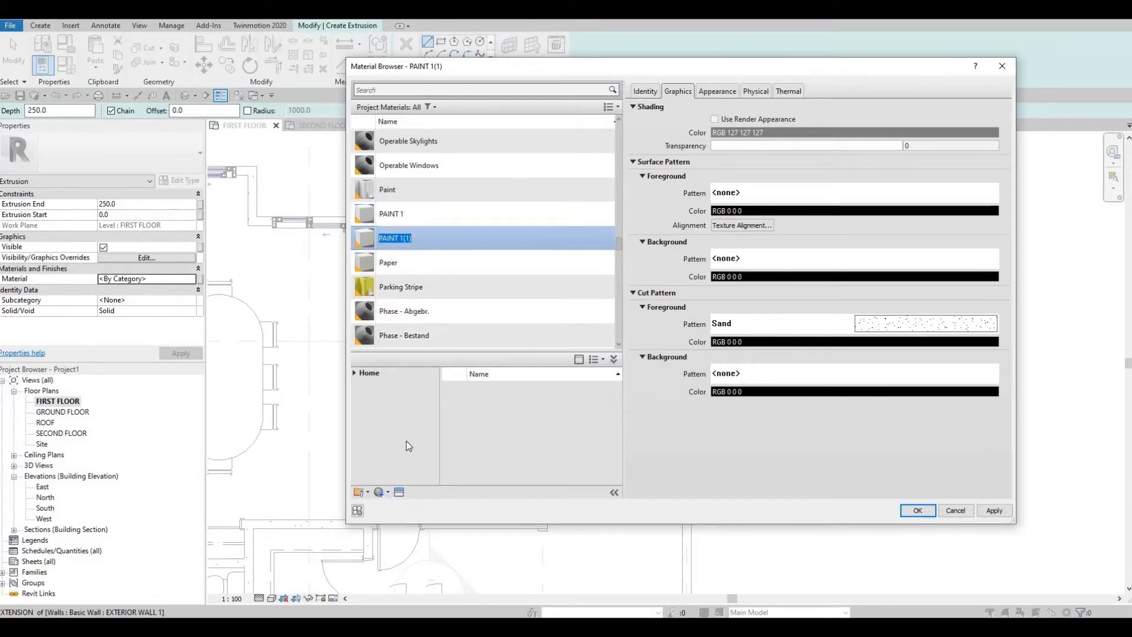
key("Right")
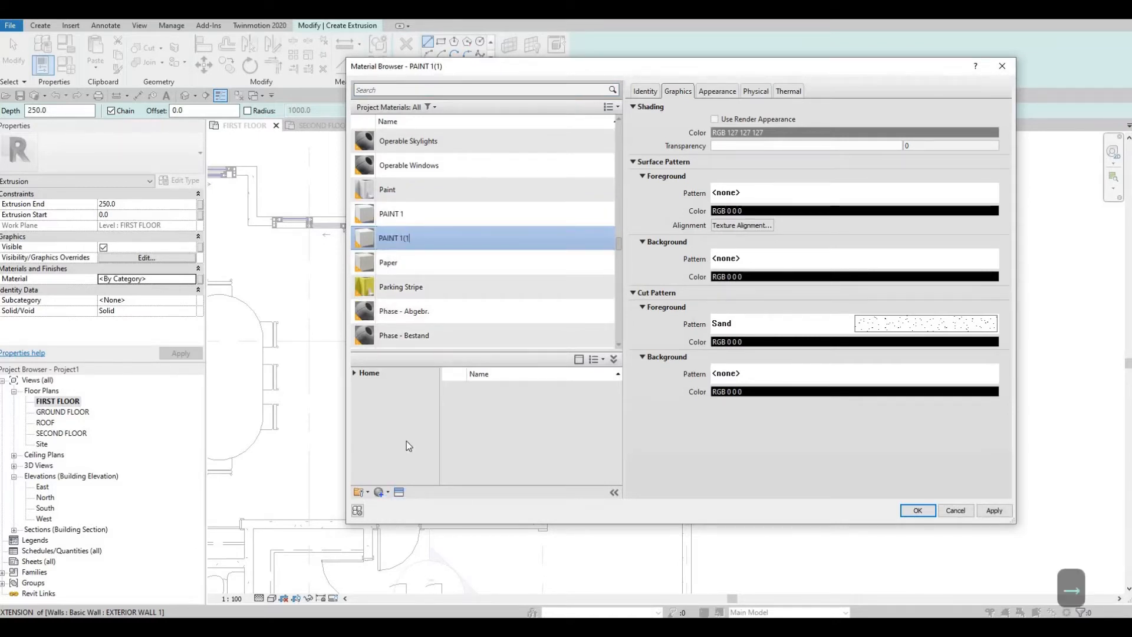
key("BackSpace")
key("BackSpace")
key("BackSpace")
type("2")
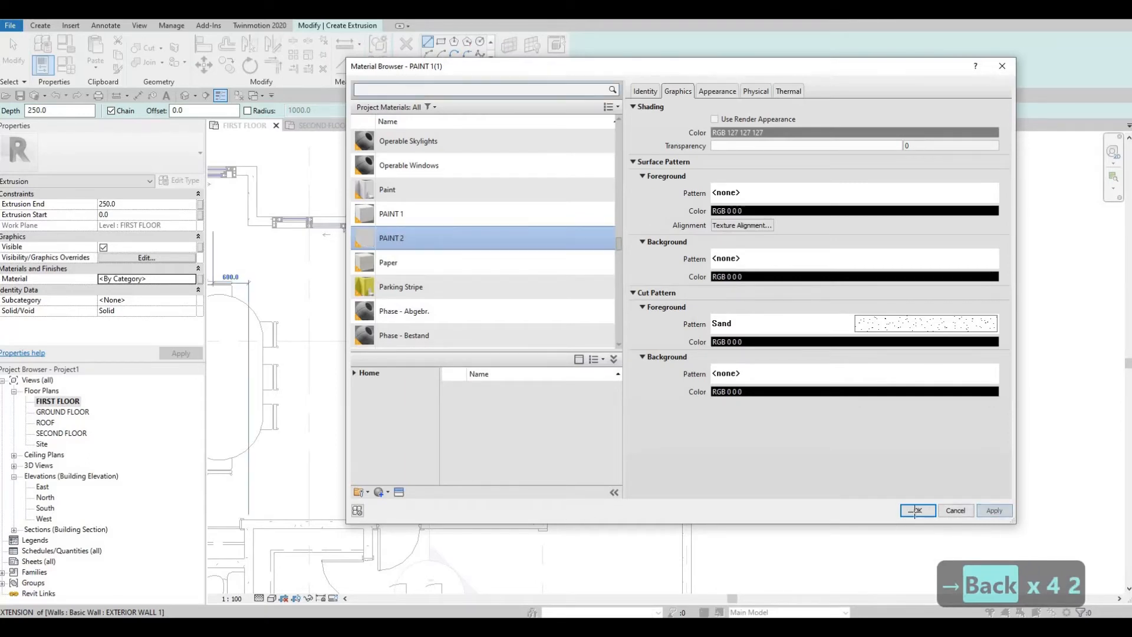
left_click(917, 511)
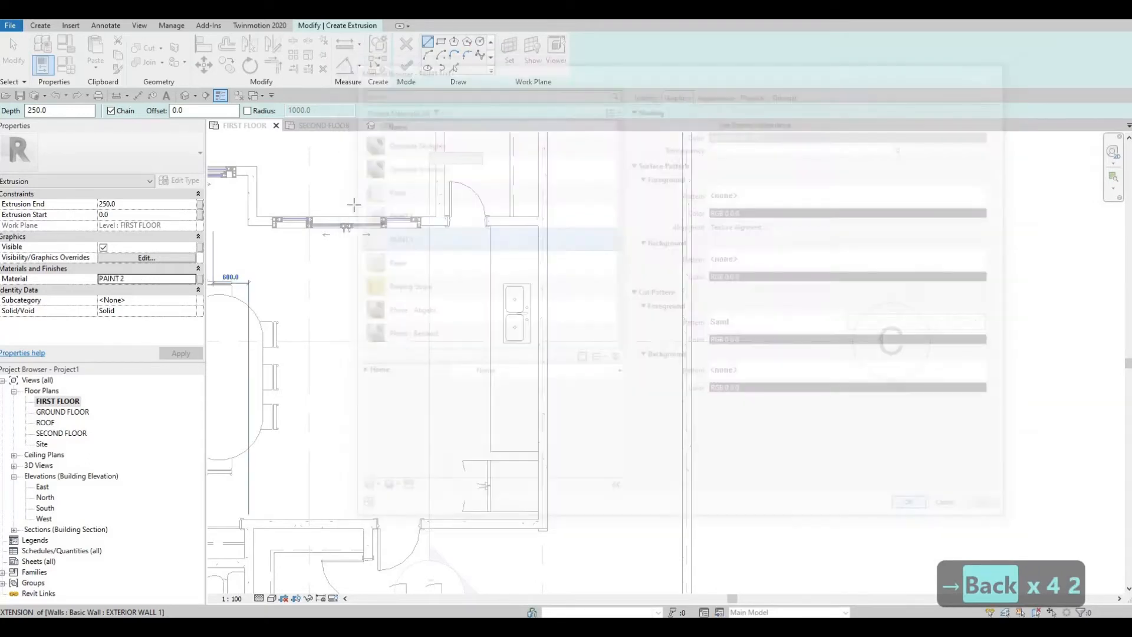
Set the extrusion start to 900 and sketch a rectangle over the counter's full outline between its opposite corners.
left_click(132, 212)
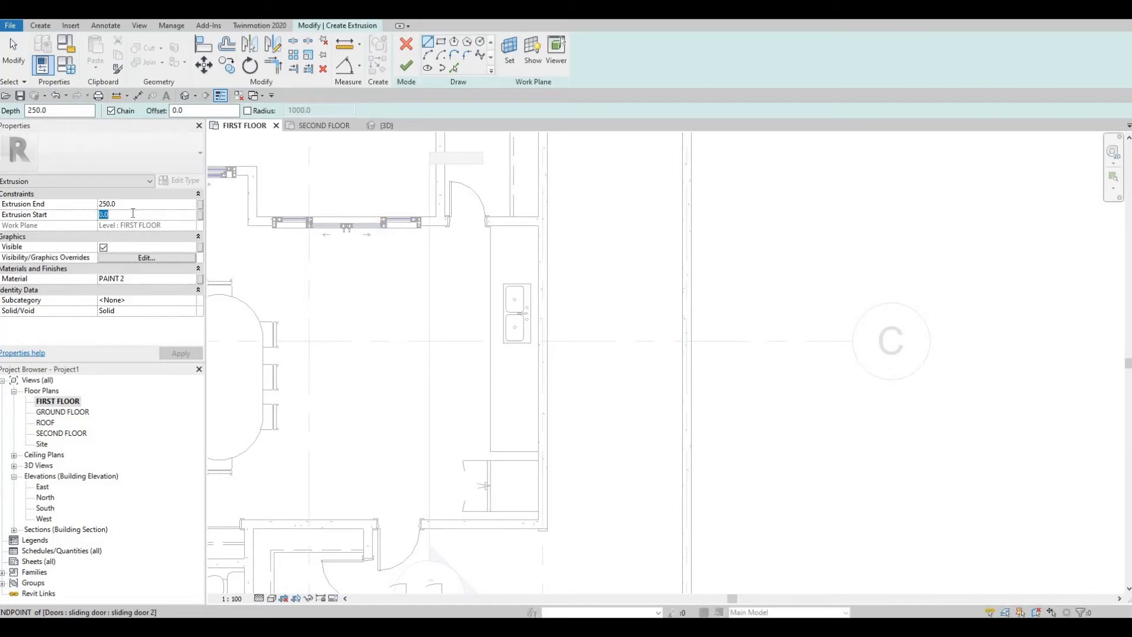
type("900")
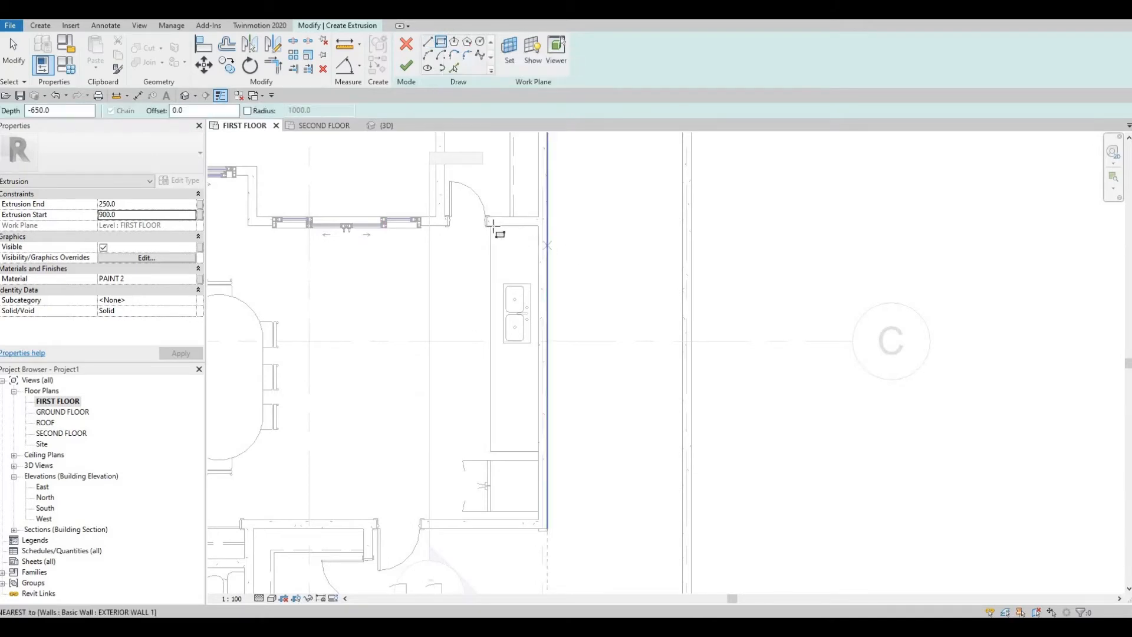
scroll(492, 226, "up", 2)
scroll(493, 226, "up", 2)
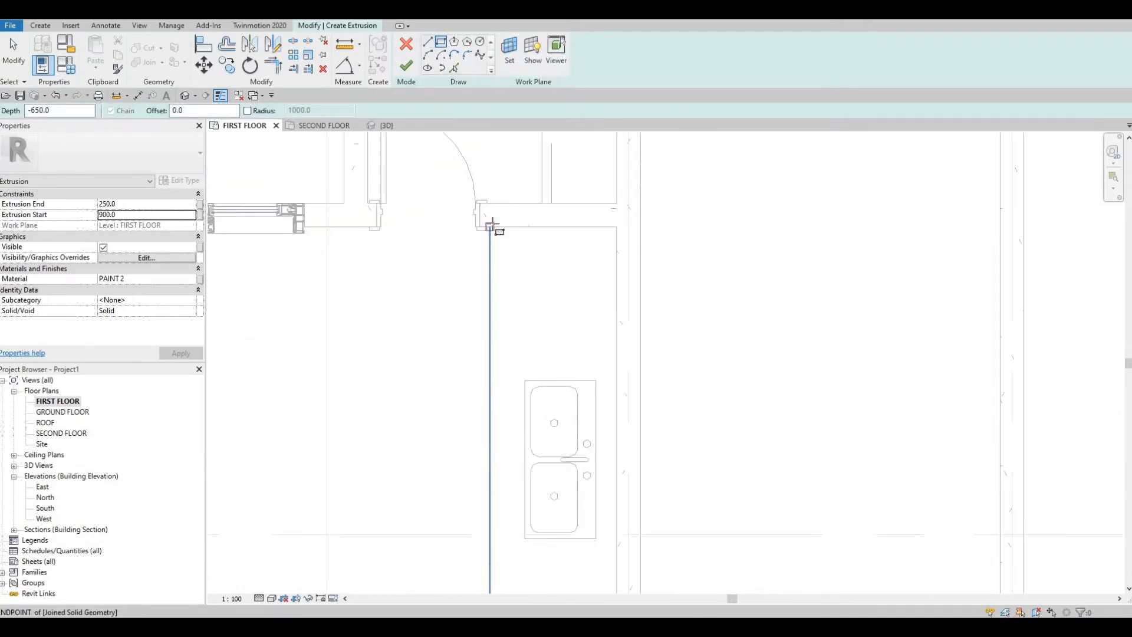
left_click(489, 226)
middle_click_drag(565, 380, 545, 135)
scroll(554, 236, "down", 1)
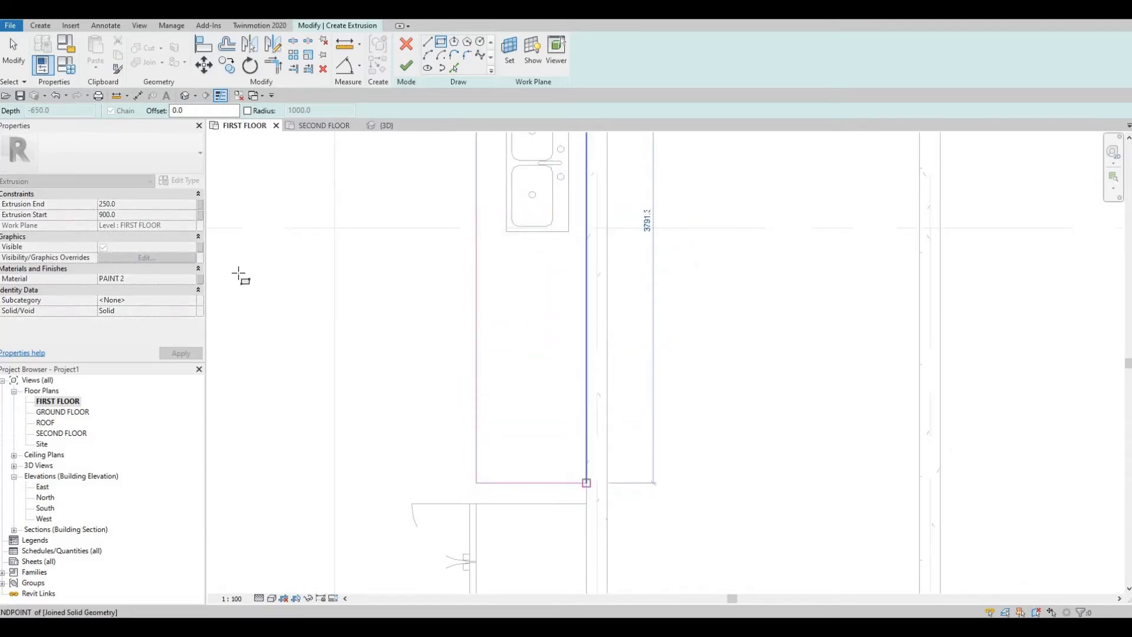
left_click(586, 482)
key("Escape")
Set the extrusion end to 925 and finish the countertop slab's sketch in the 3D view.
left_click(136, 204)
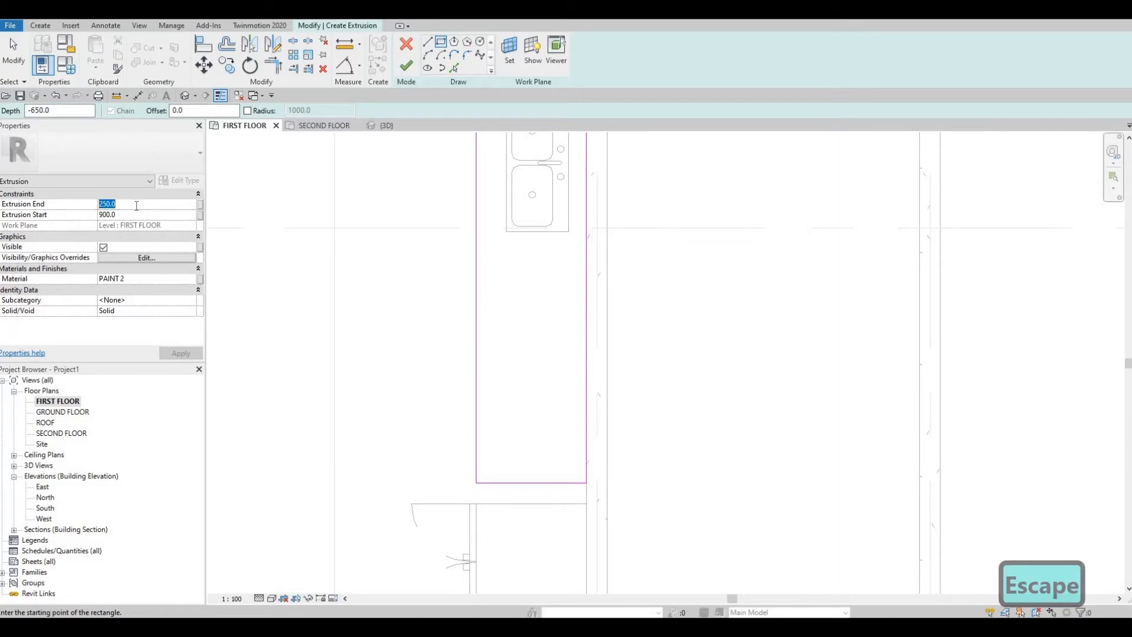
type("925")
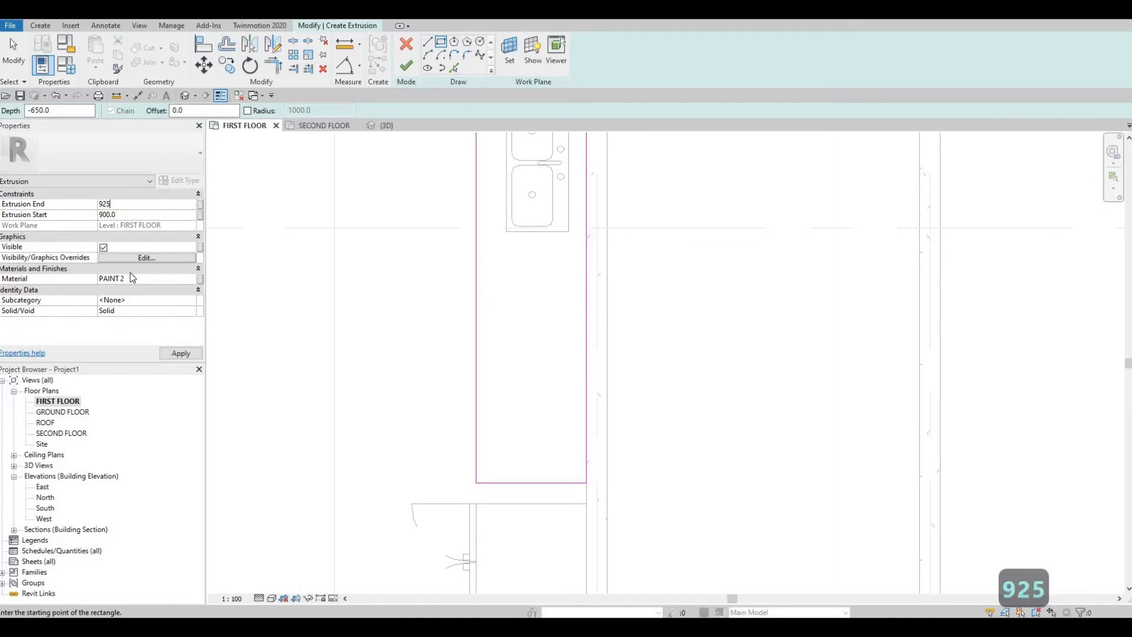
left_click(179, 355)
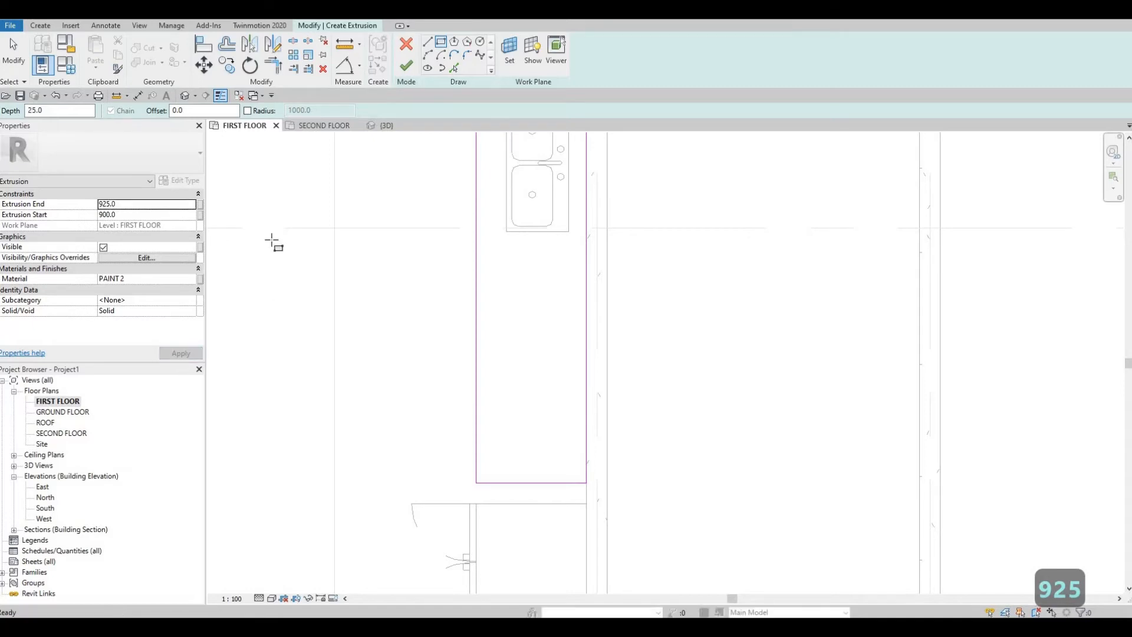
left_click(184, 95)
middle_click_drag(519, 318, 499, 317, "shift")
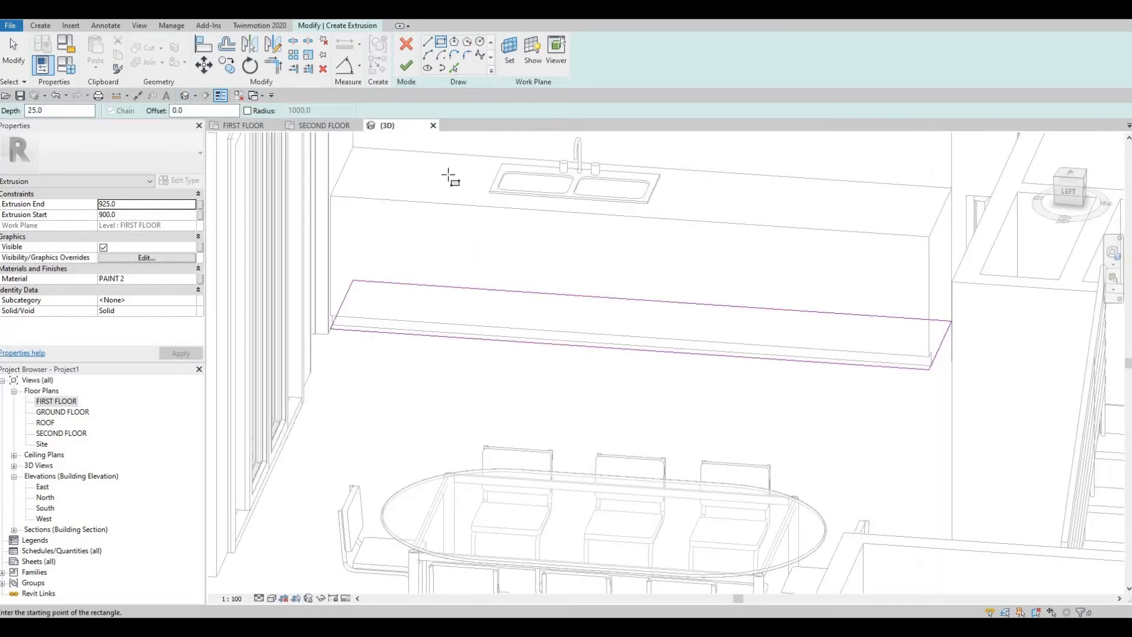
left_click(406, 66)
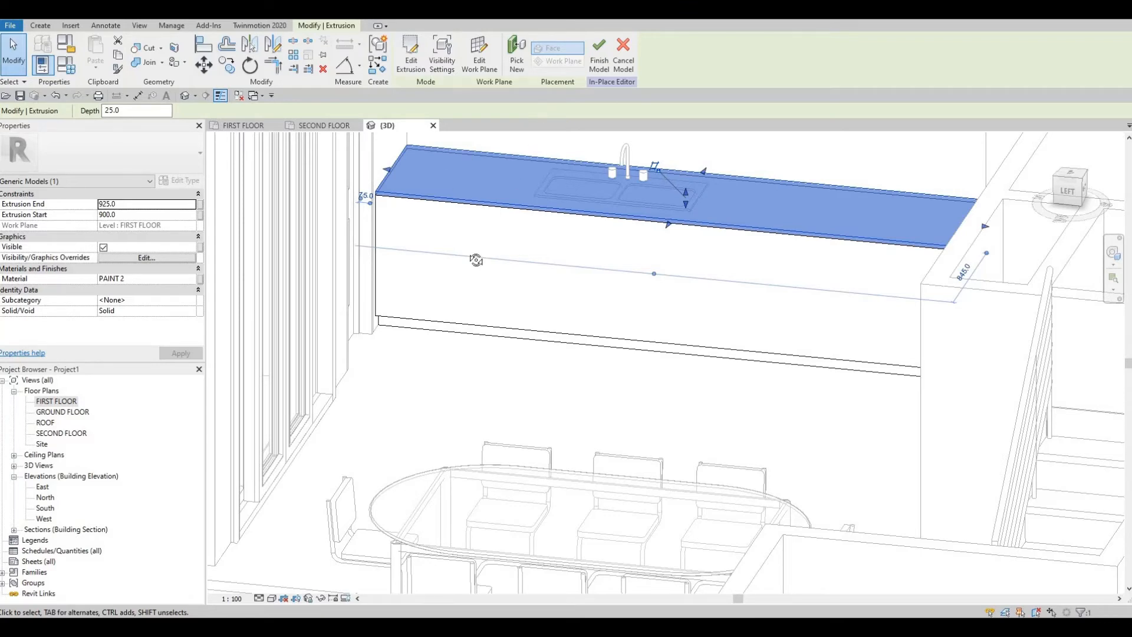
Check the new slab on the counter and finish the in-place model.
middle_click_drag(475, 260, 502, 288, "shift")
scroll(476, 343, "down", 2)
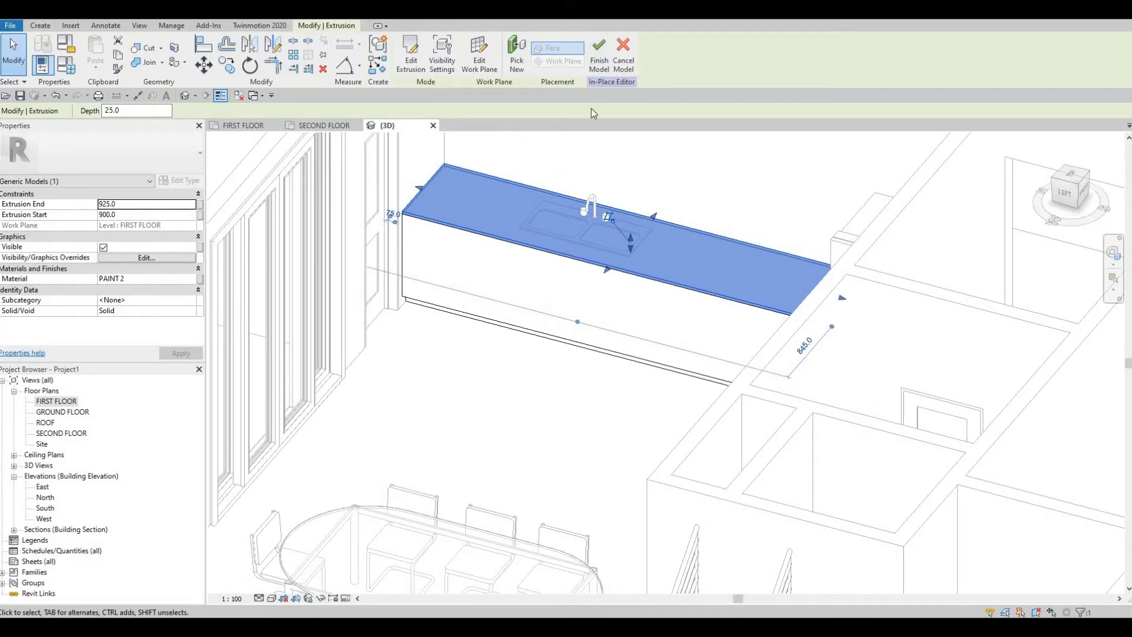
left_click(604, 71)
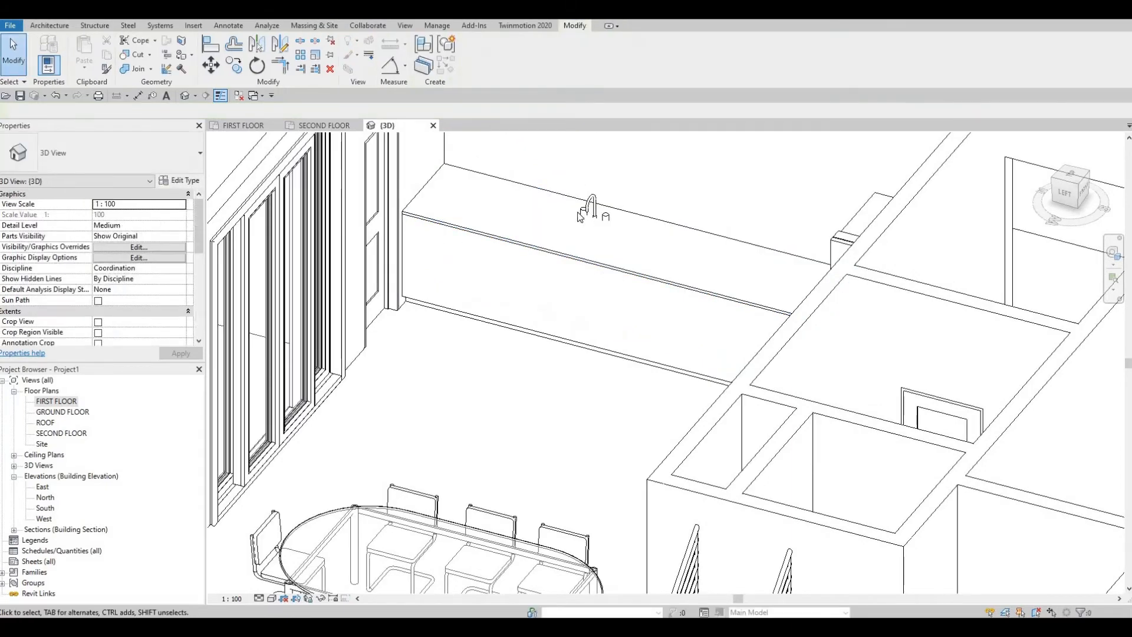
scroll(319, 288, "down", 2)
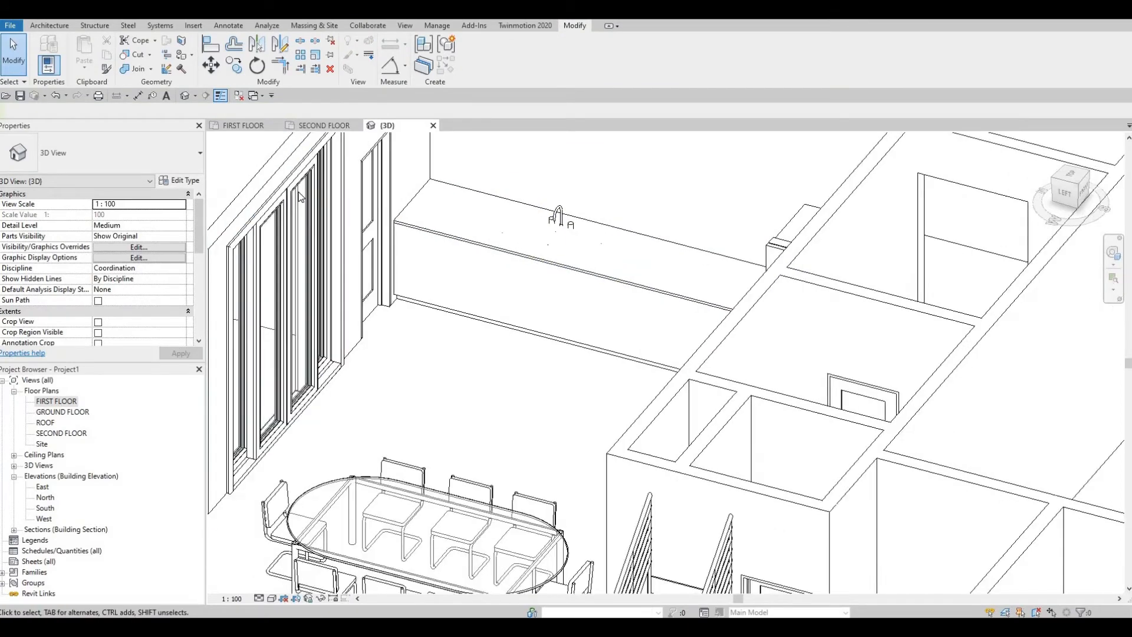
Return to the FIRST FLOOR plan and open Section 1 from its marker, focusing on the kitchen sink.
left_click(238, 124)
scroll(379, 336, "down", 3)
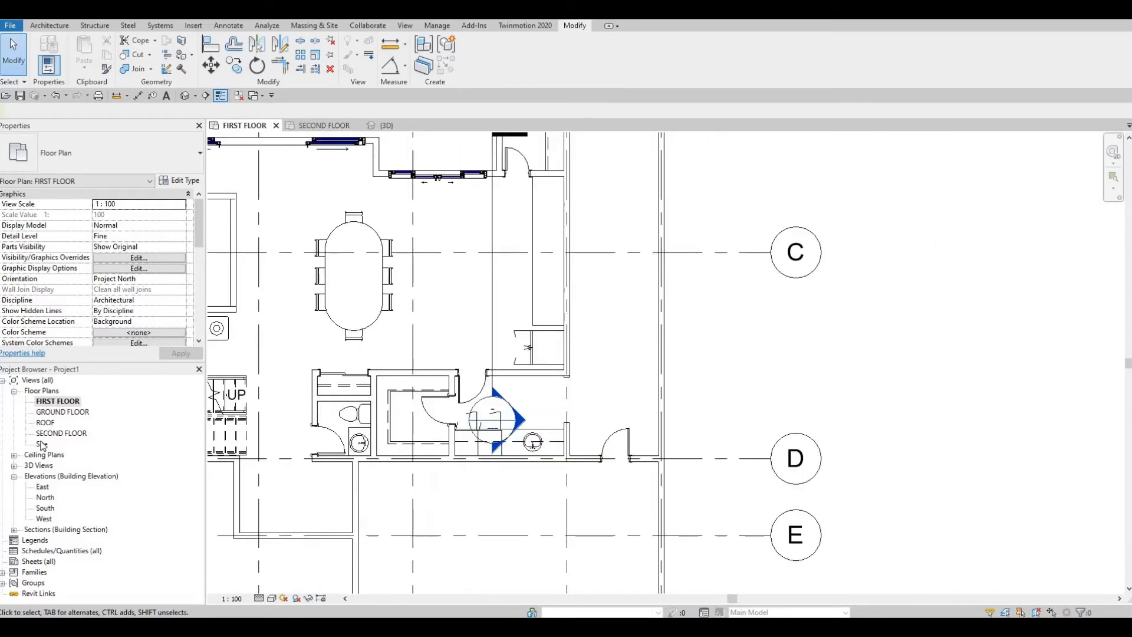
left_click(15, 530)
left_click(15, 530)
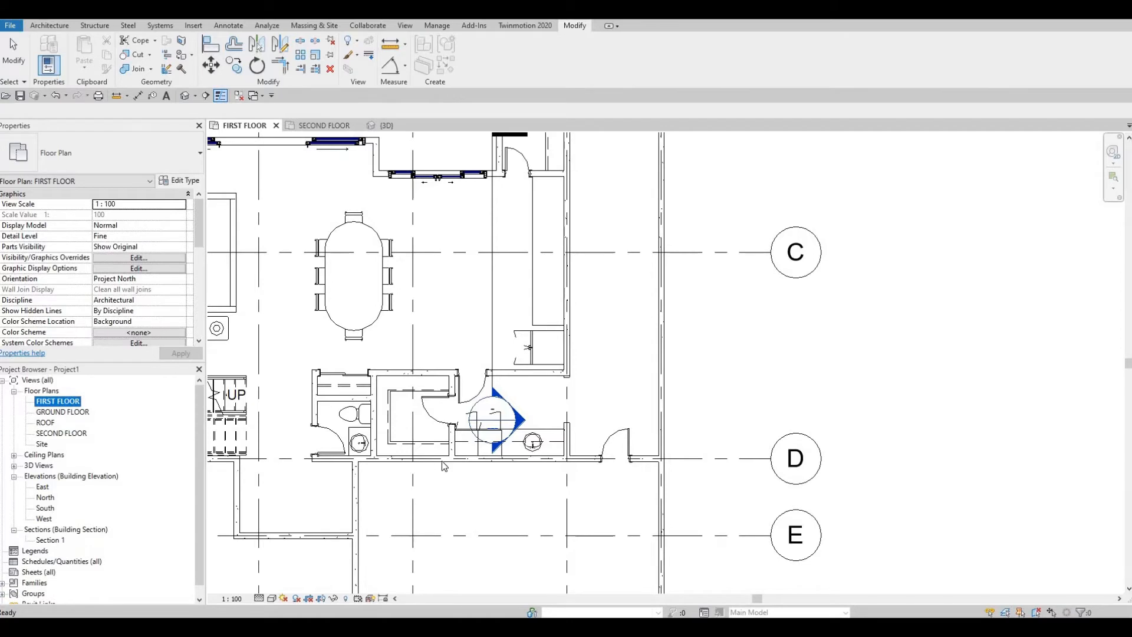
double_click(521, 418)
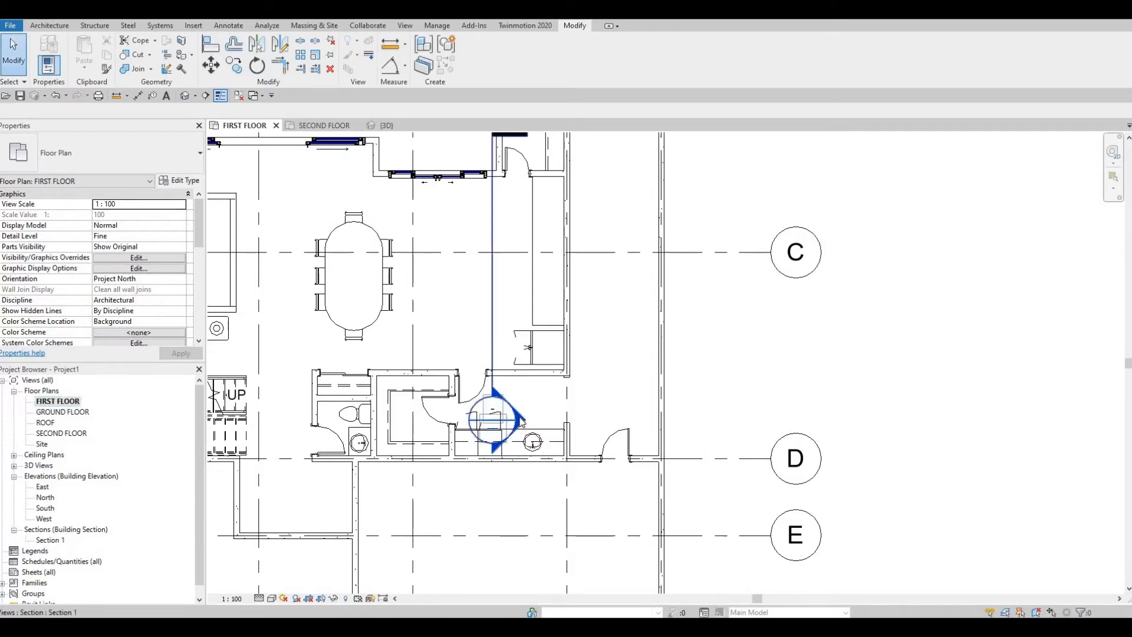
scroll(522, 407, "up", 8)
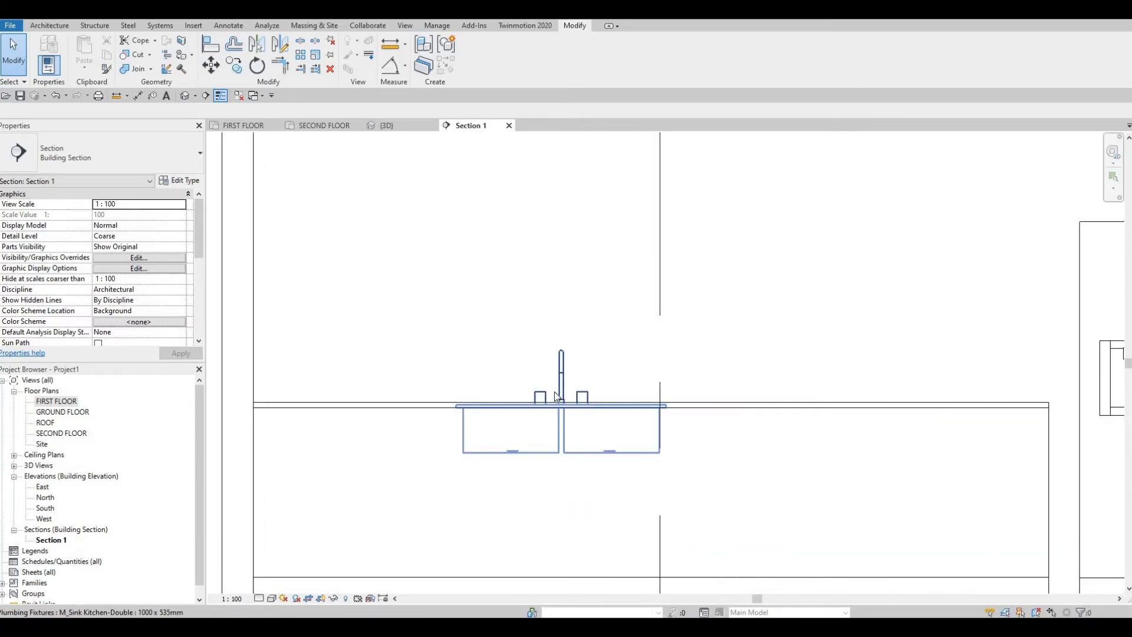
Nudge the double kitchen sink upward above the countertop slab to an elevation of 50 mm from the level.
left_click(557, 397)
scroll(557, 398, "up", 3)
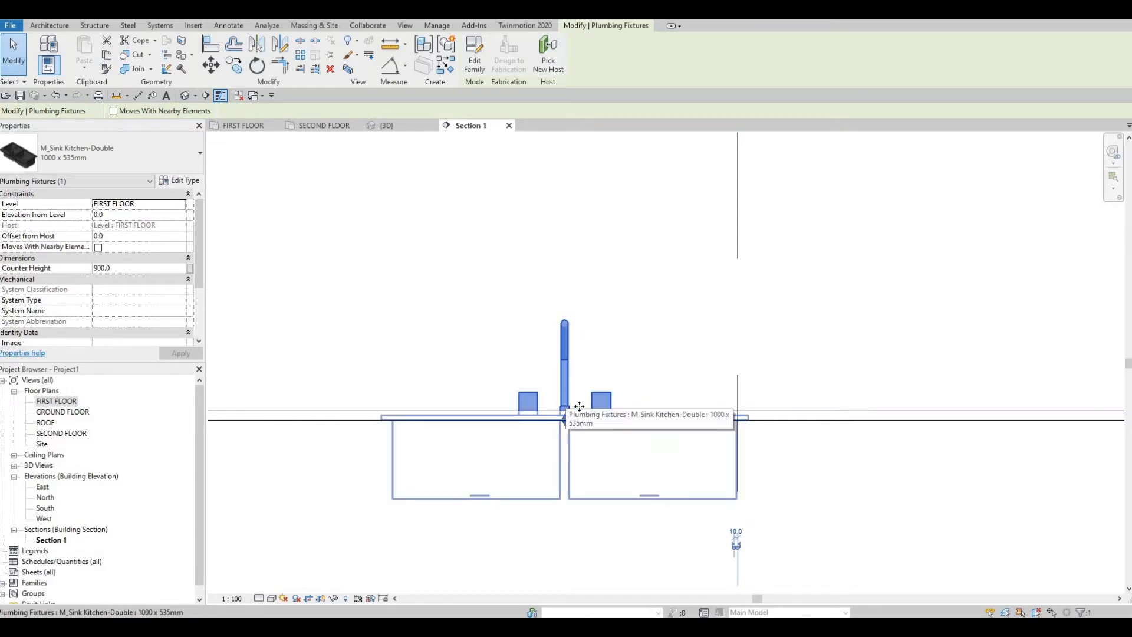
key("Up")
key("Up")
key("Up")
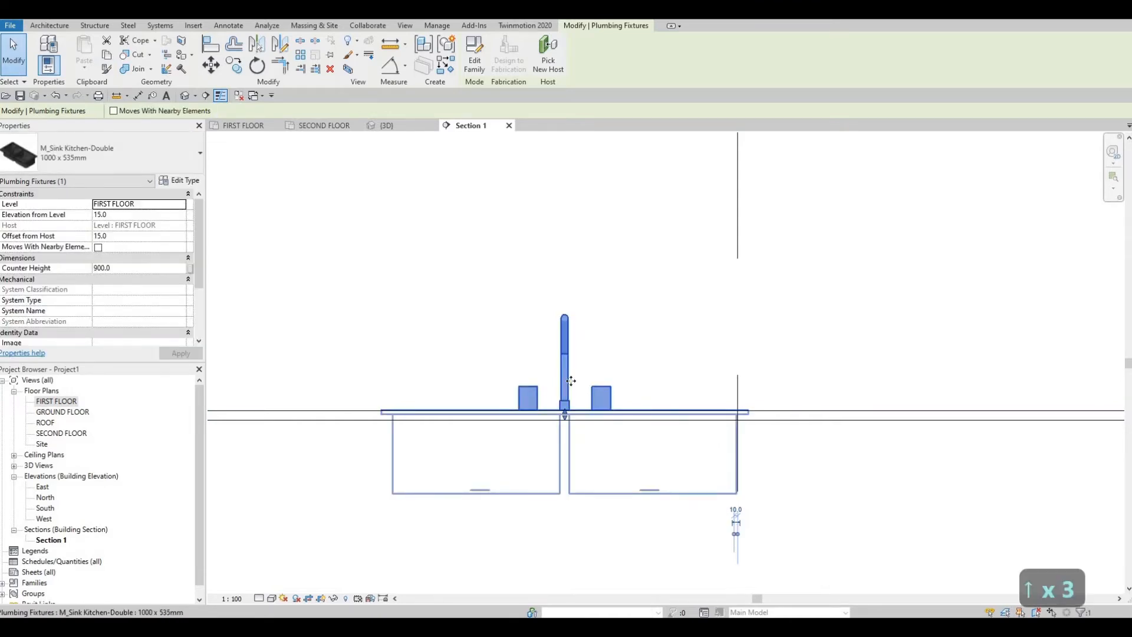
key("Up")
key("Up")
key("Up")
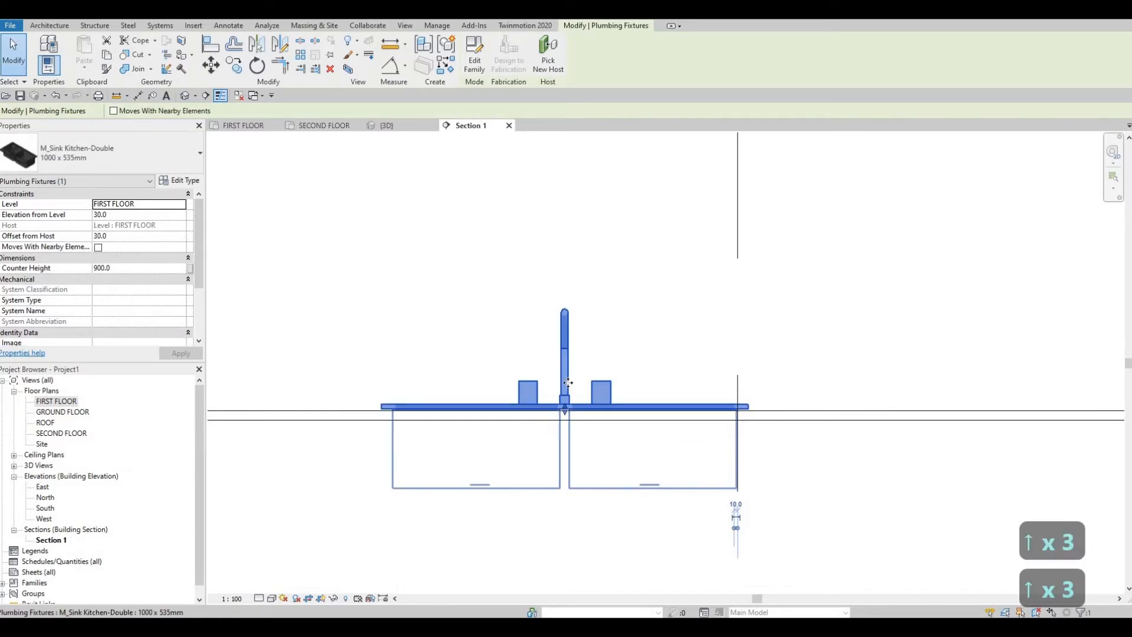
key("Down")
key("Up")
key("Up")
key("Up")
key("Up")
key("Up")
key("Up")
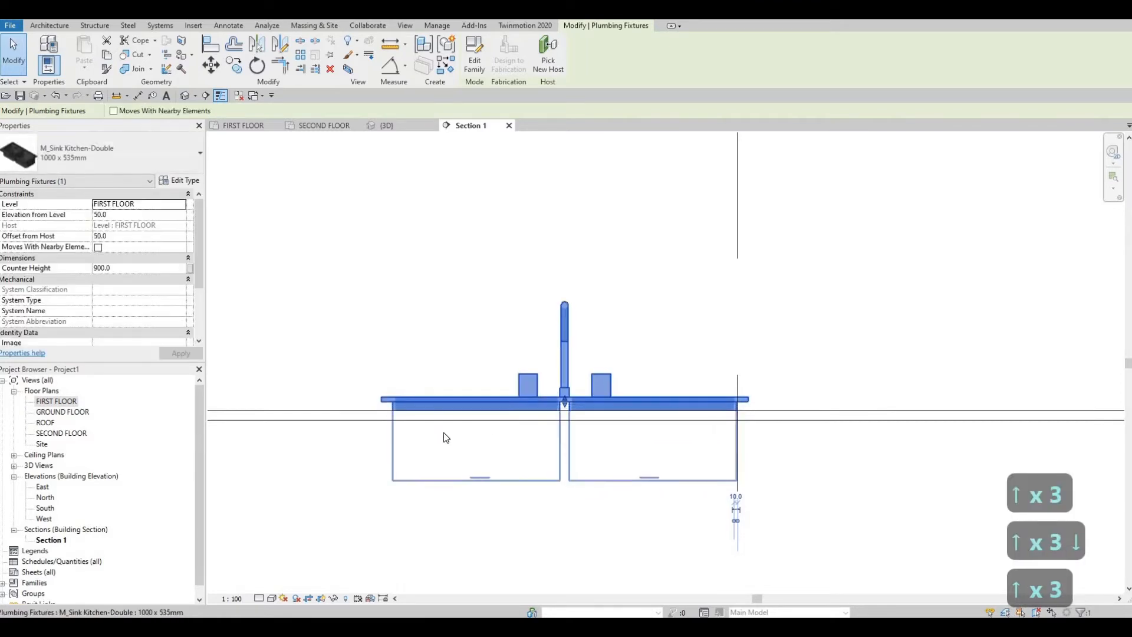
Align the underside of the kitchen sink's rim with the top of the countertop slab and check it in the 3D view.
key("a")
key("l")
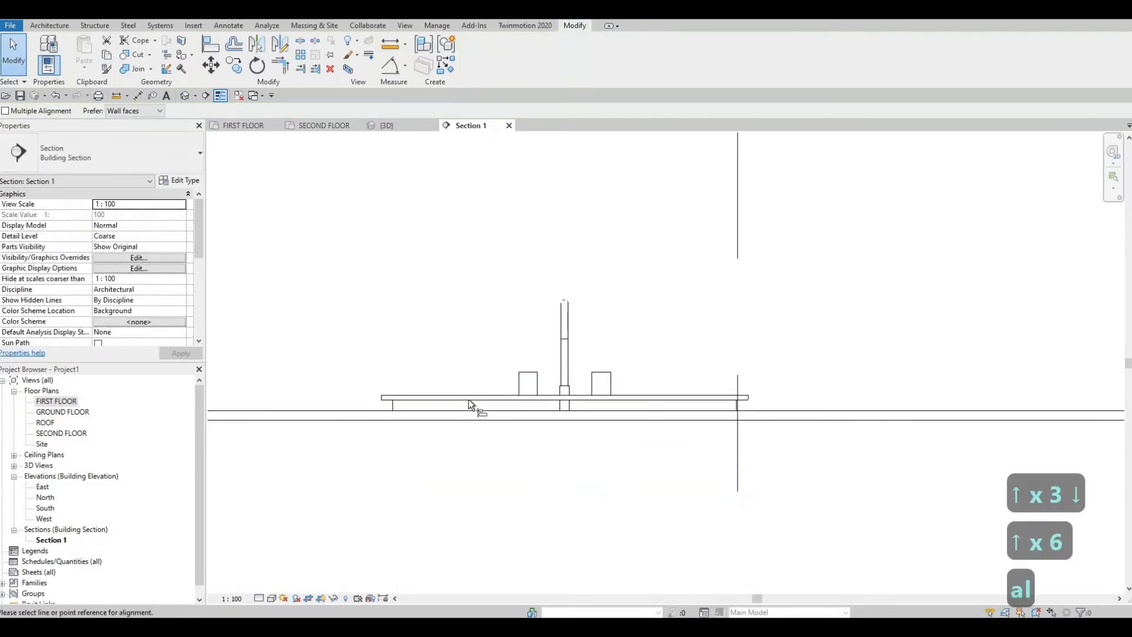
scroll(468, 399, "up", 3)
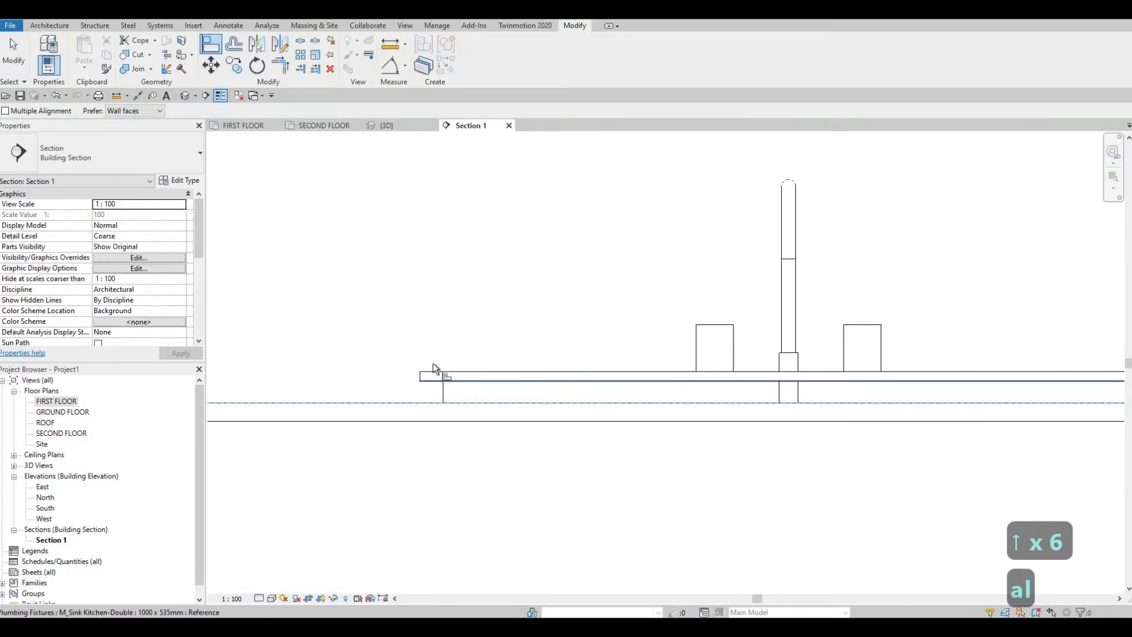
left_click(435, 380)
key("Escape")
key("Escape")
left_click(185, 96)
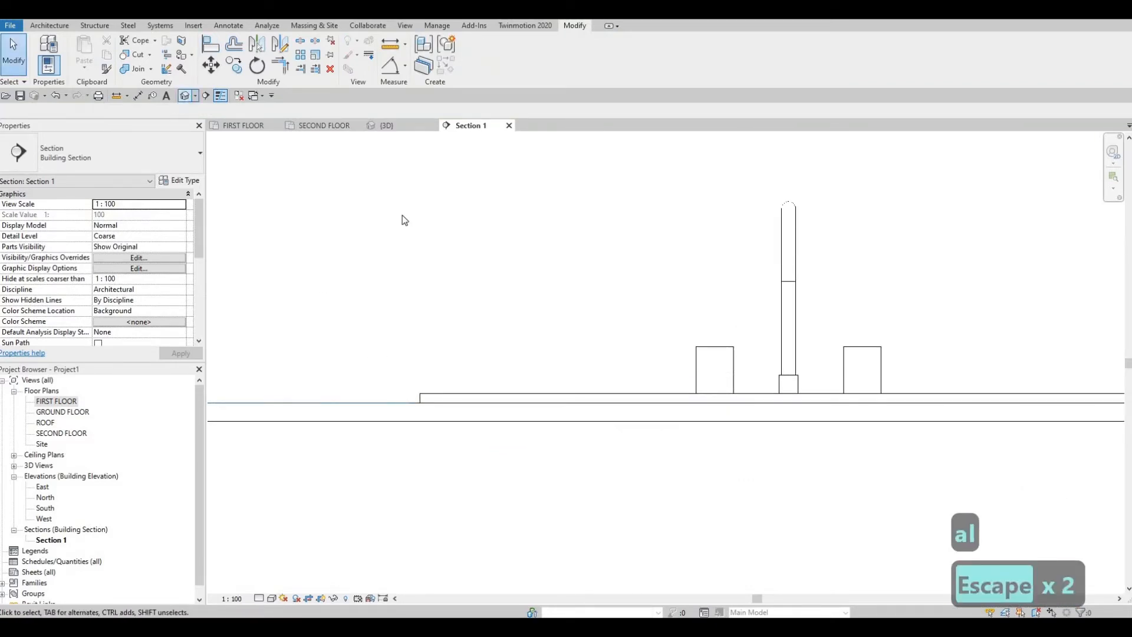
scroll(590, 273, "up", 2)
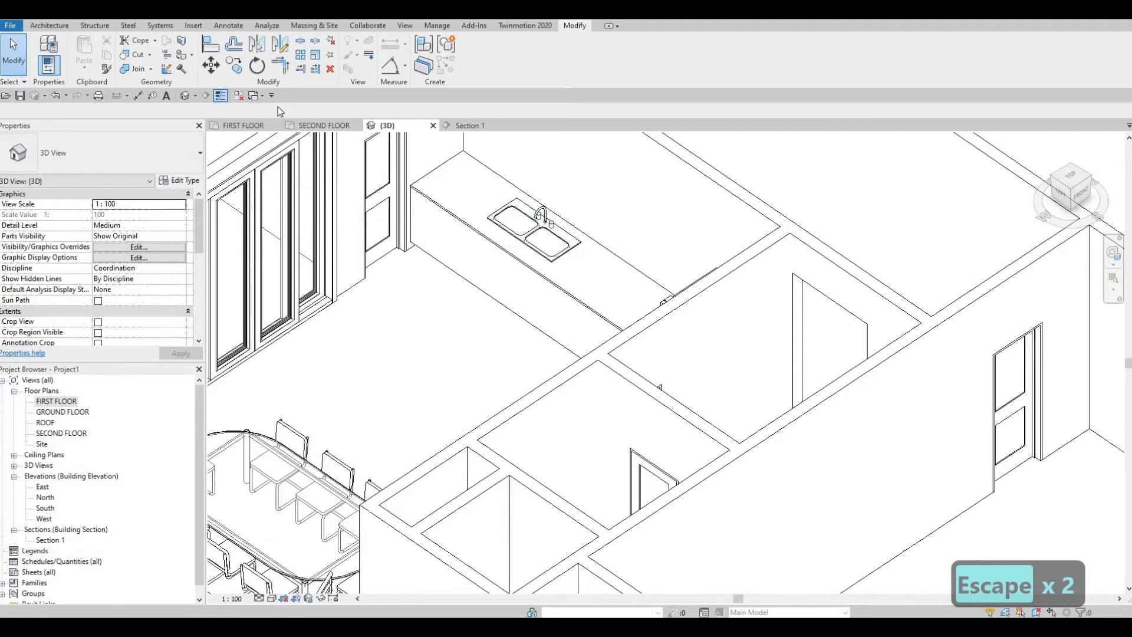
Return to the FIRST FLOOR plan and set the double kitchen sink's type Depth to 500.
left_click(244, 125)
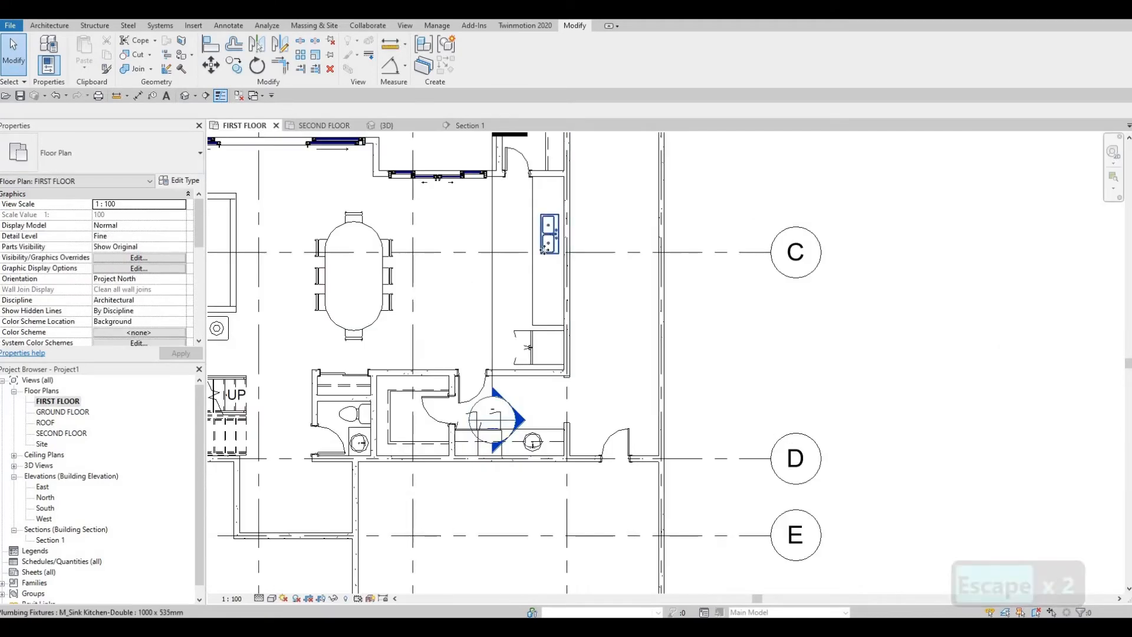
left_click(548, 233)
left_click(180, 180)
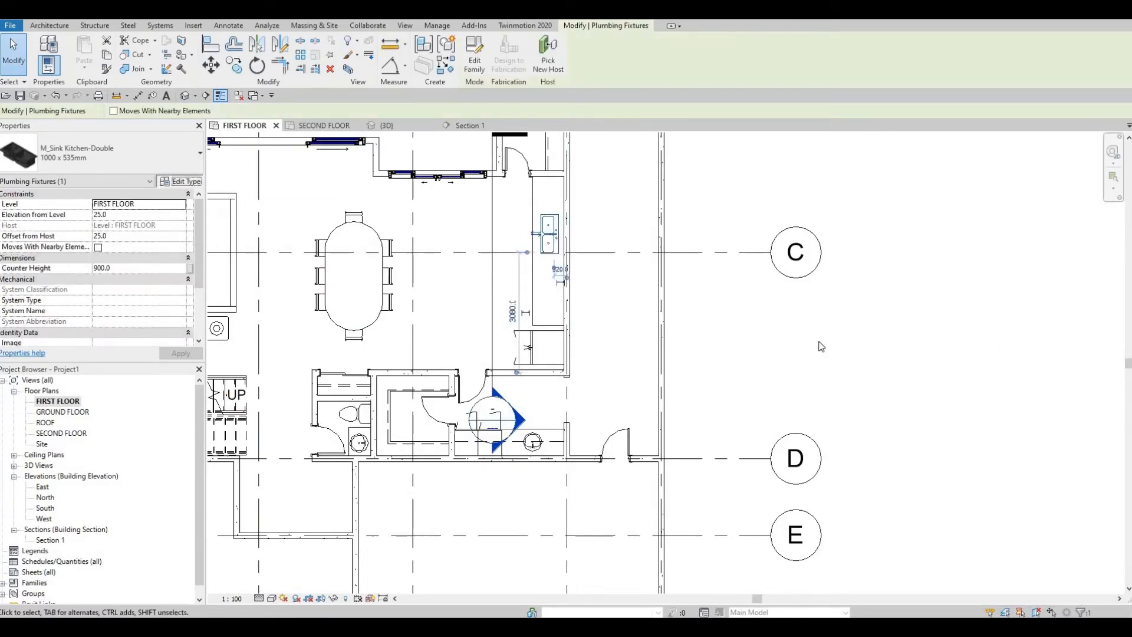
left_click(895, 319)
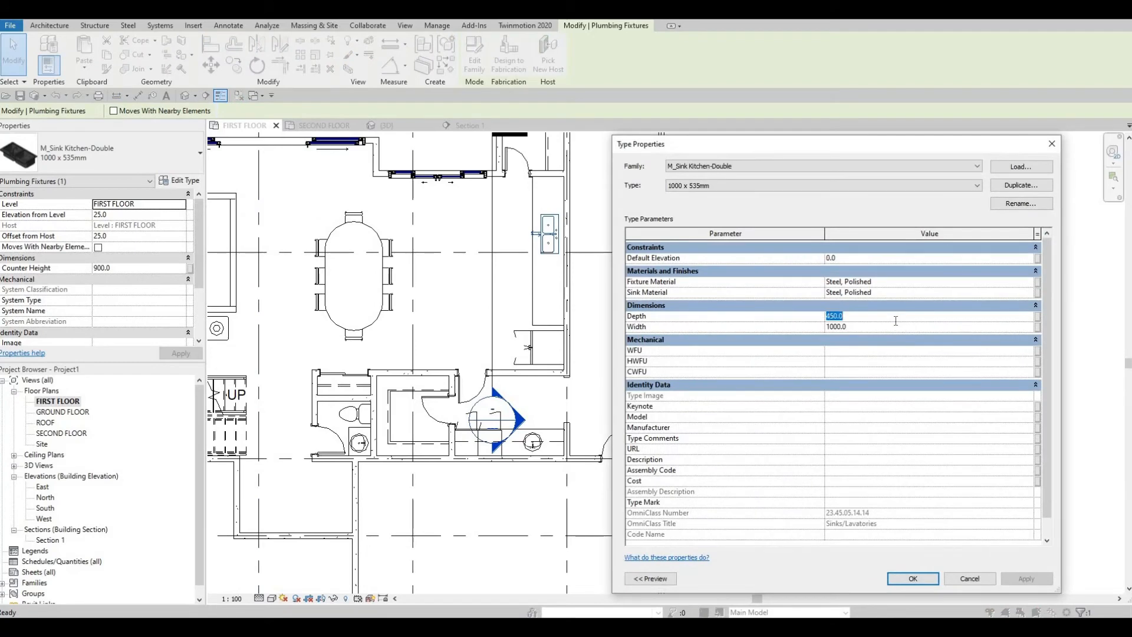
type("500")
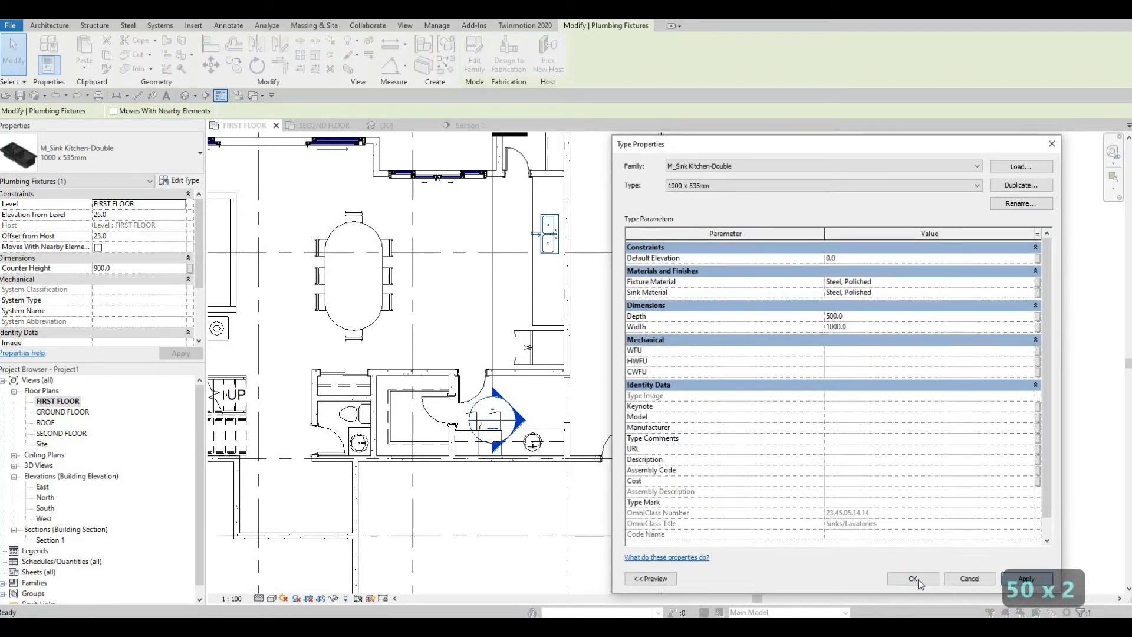
left_click(912, 578)
Nudge the double sink about 60 mm away from the wall, toward the counter's front edge.
scroll(578, 217, "up", 2)
scroll(592, 232, "up", 4)
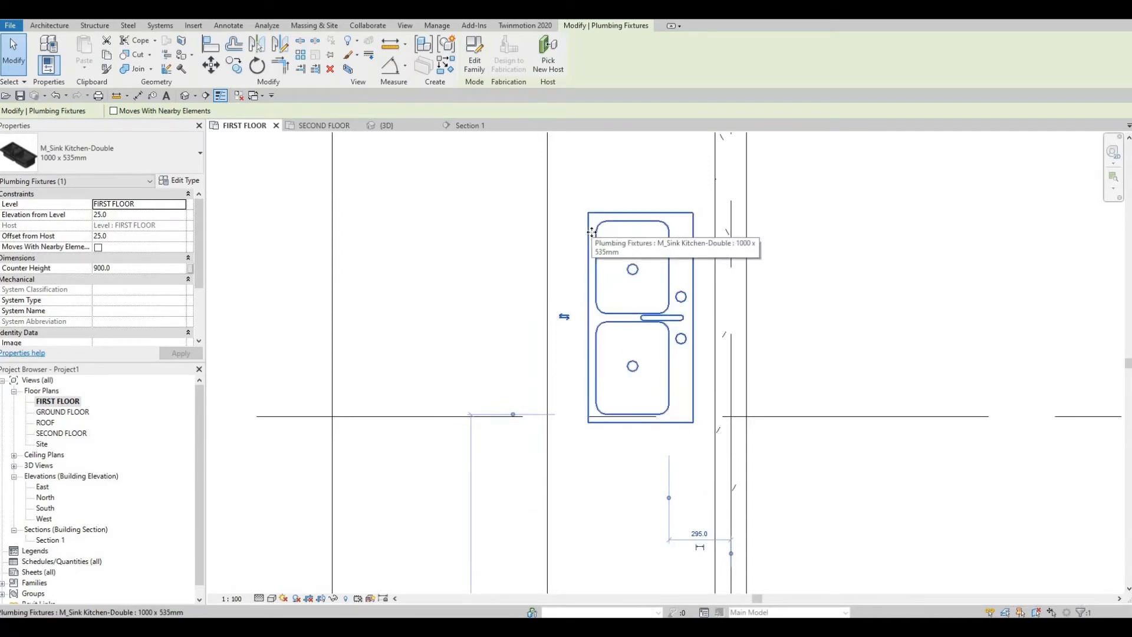
key("Left")
key("Left")
key("Left")
key("Left")
key("Left")
key("Left")
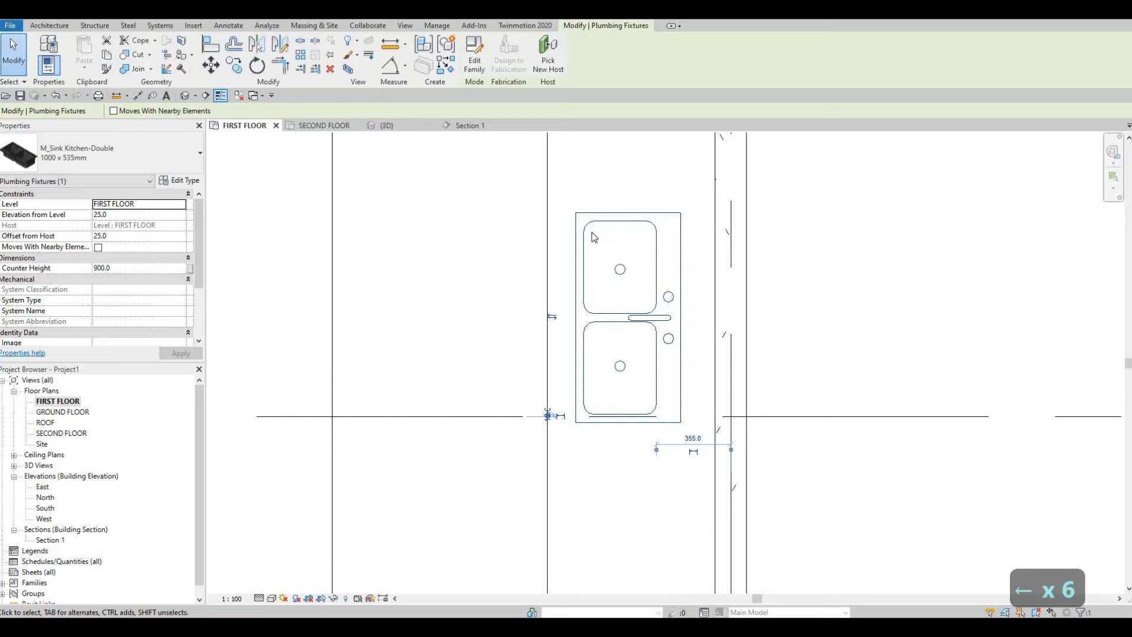
key("Escape")
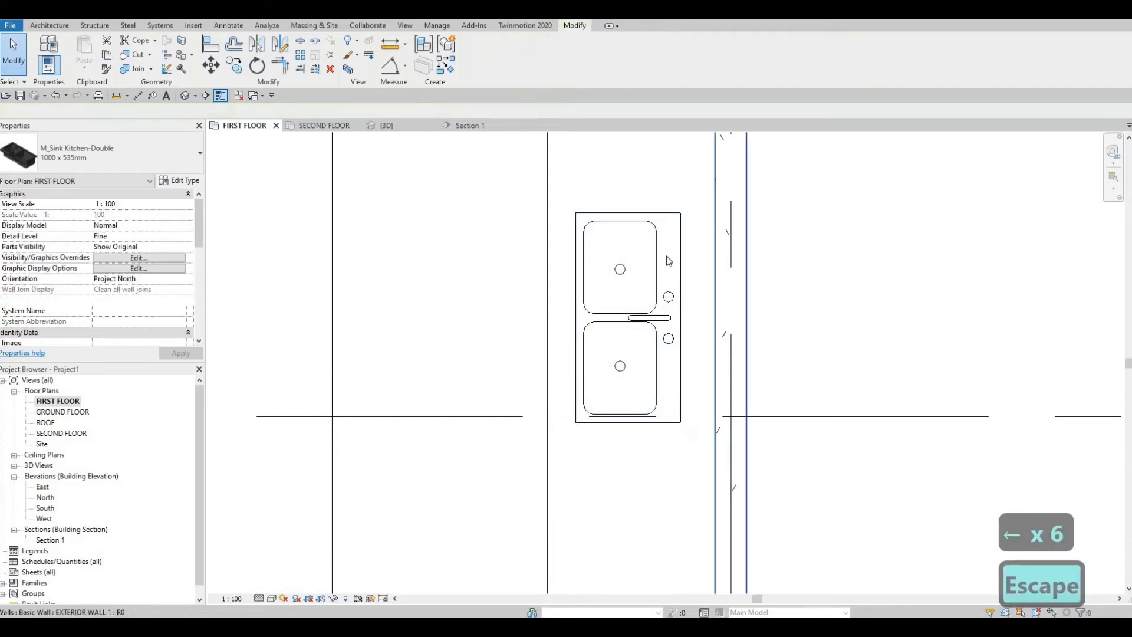
Open the kitchen counter's generic model for in-place editing.
scroll(666, 256, "down", 4)
middle_click_drag(663, 275, 665, 306)
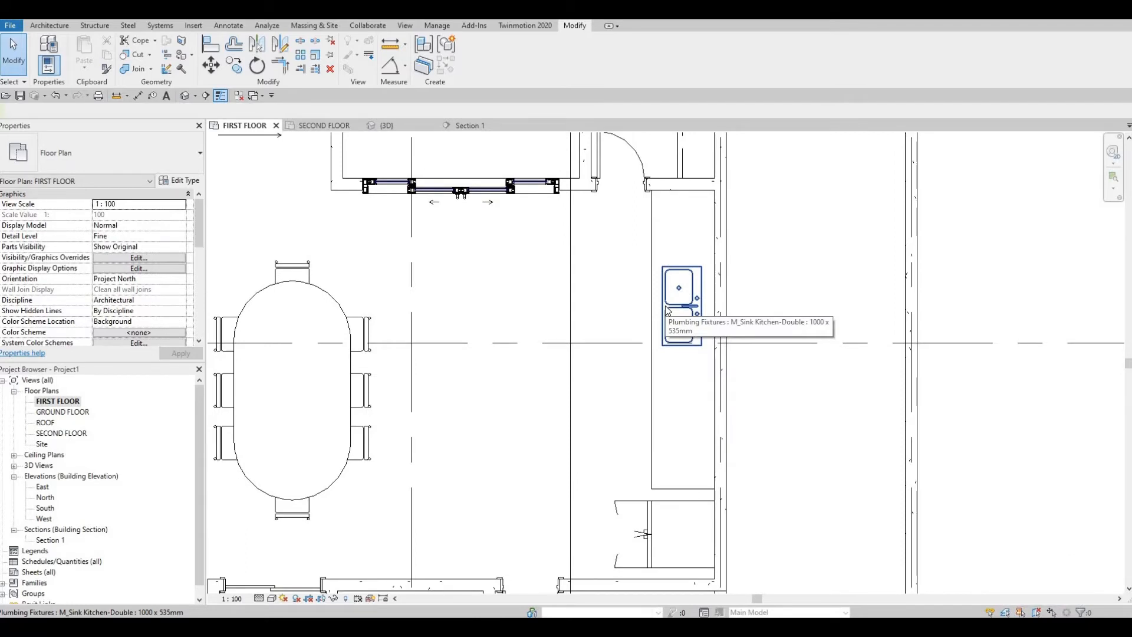
key("F1")
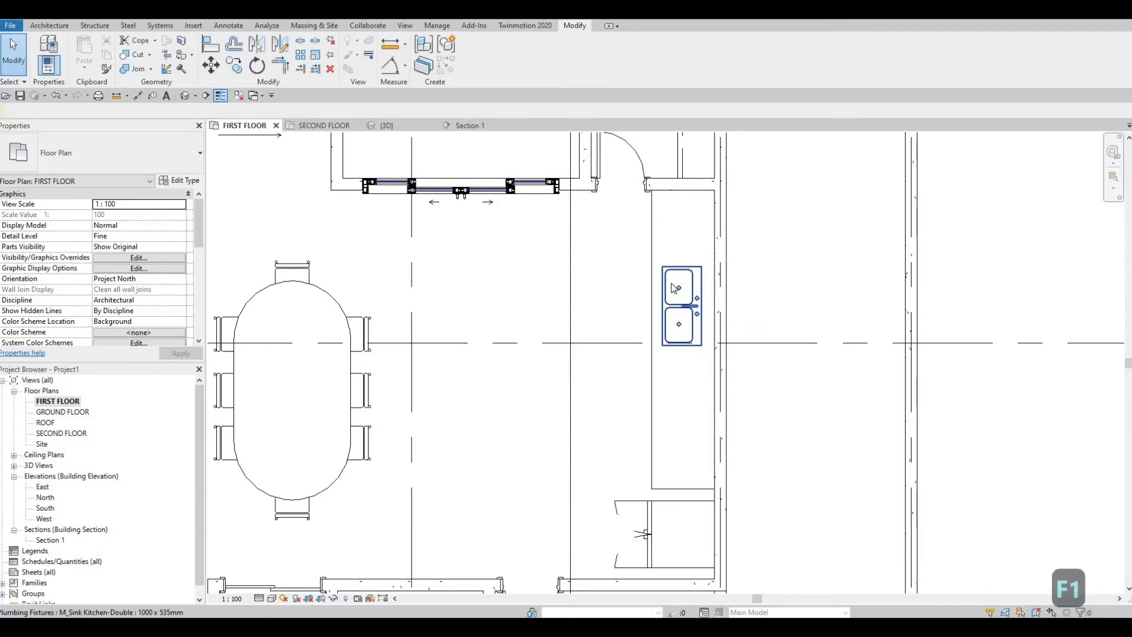
left_click(652, 241)
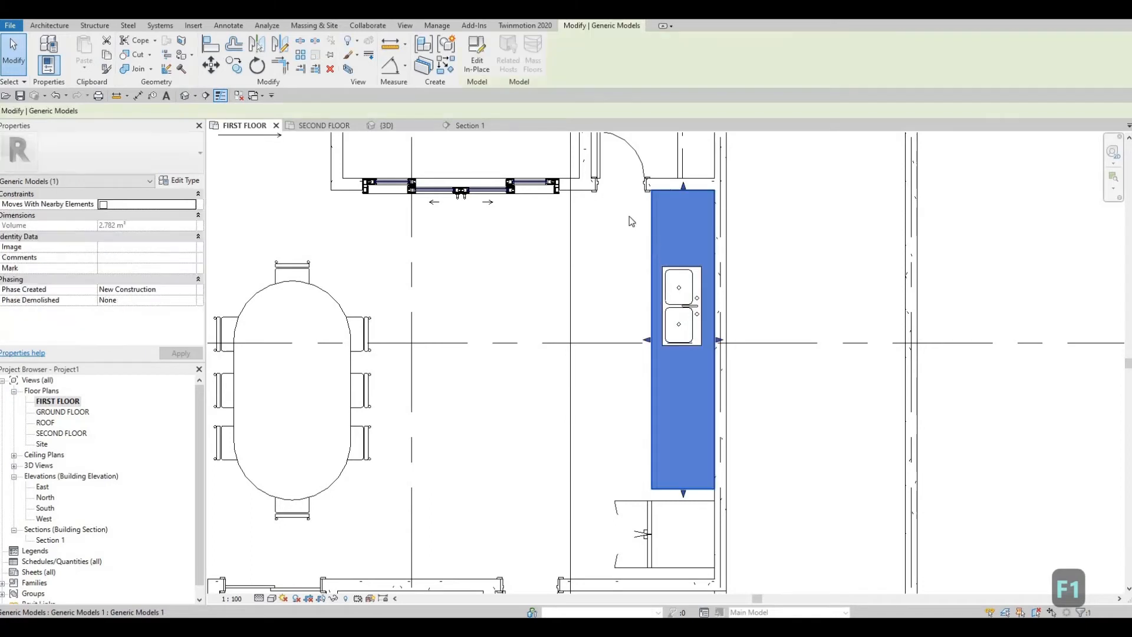
left_click(487, 67)
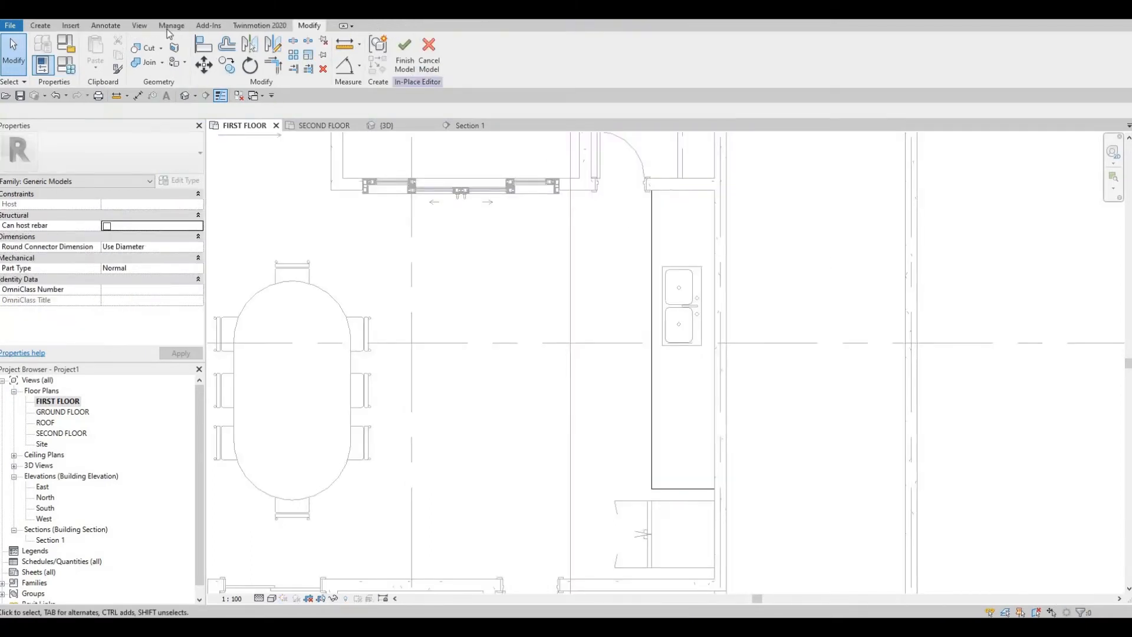
Start a void extrusion and sketch a rectangle about 924 mm long around both sink basins.
left_click(40, 26)
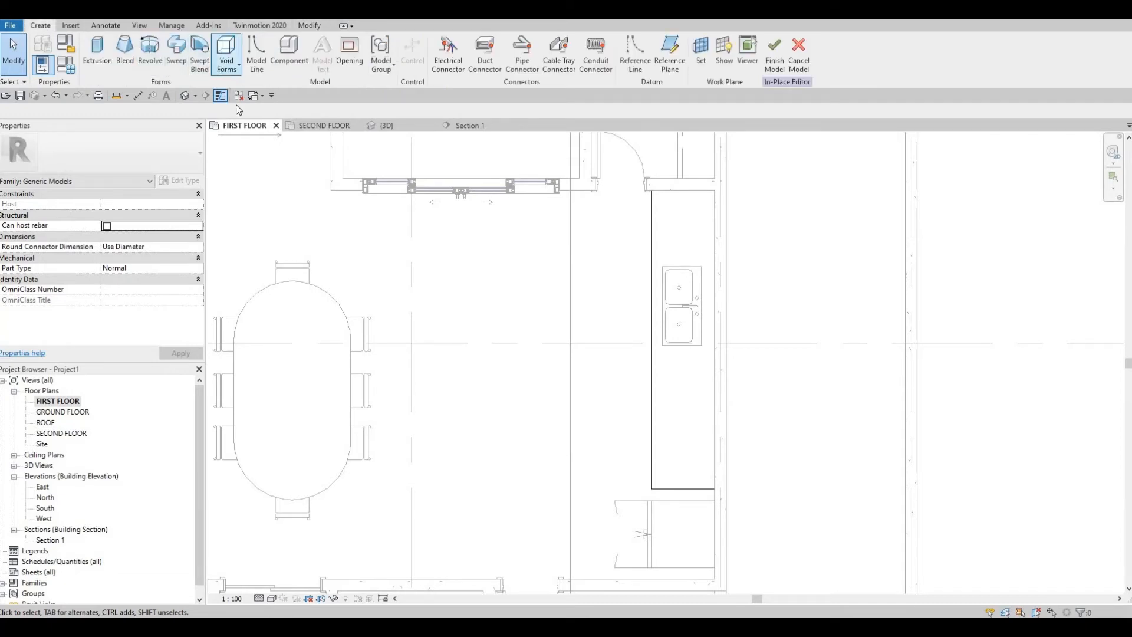
left_click(226, 59)
left_click(255, 88)
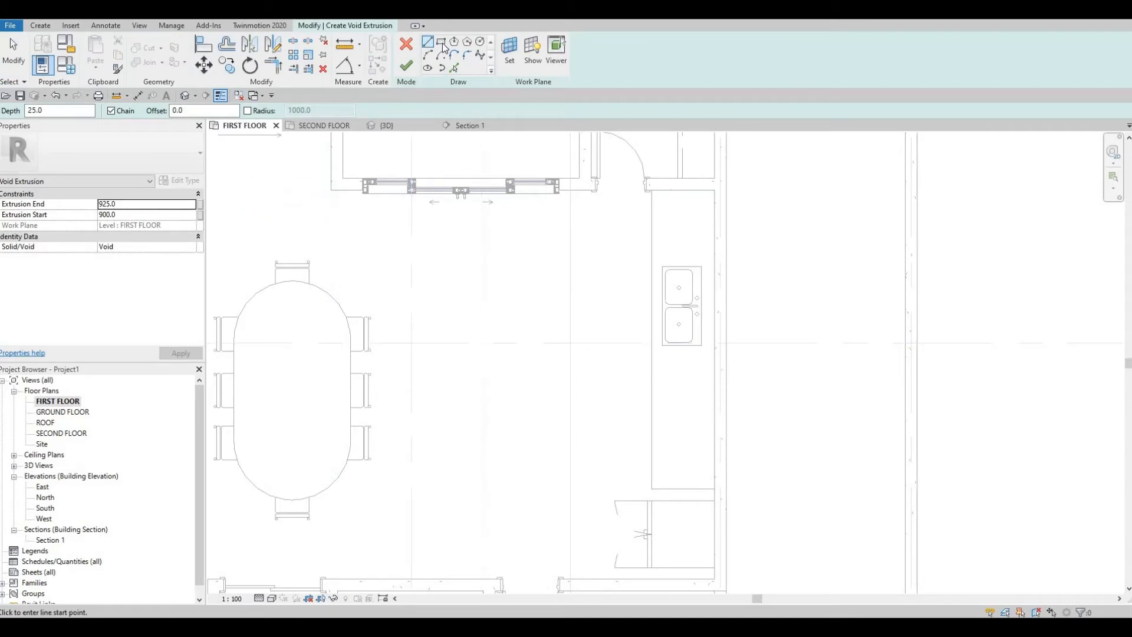
left_click(441, 43)
scroll(646, 272, "up", 6)
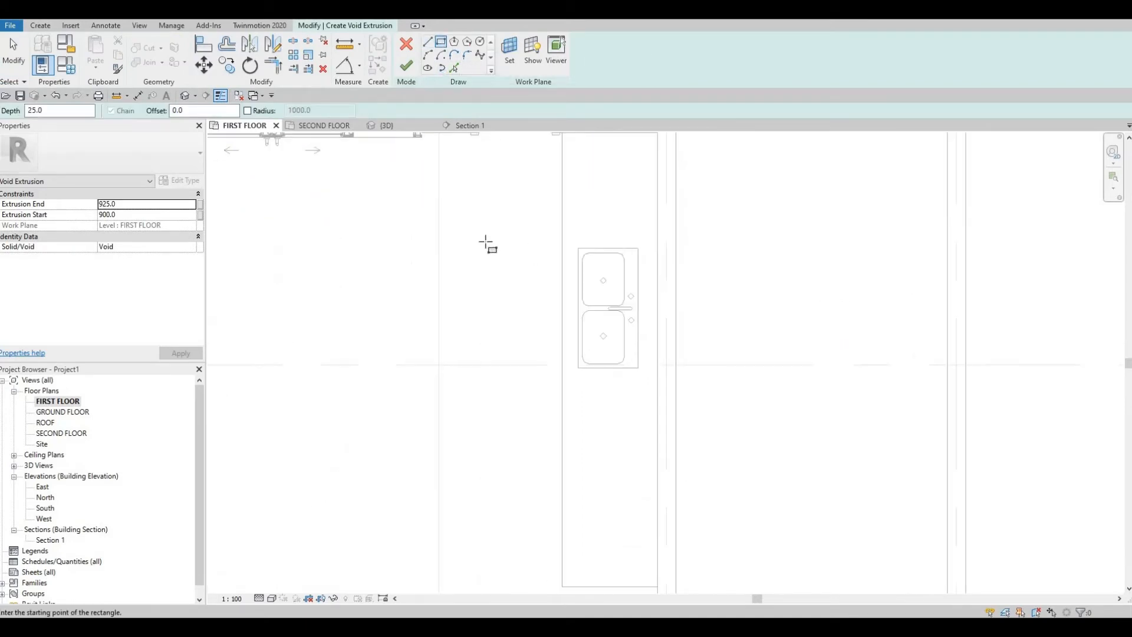
left_click(600, 383)
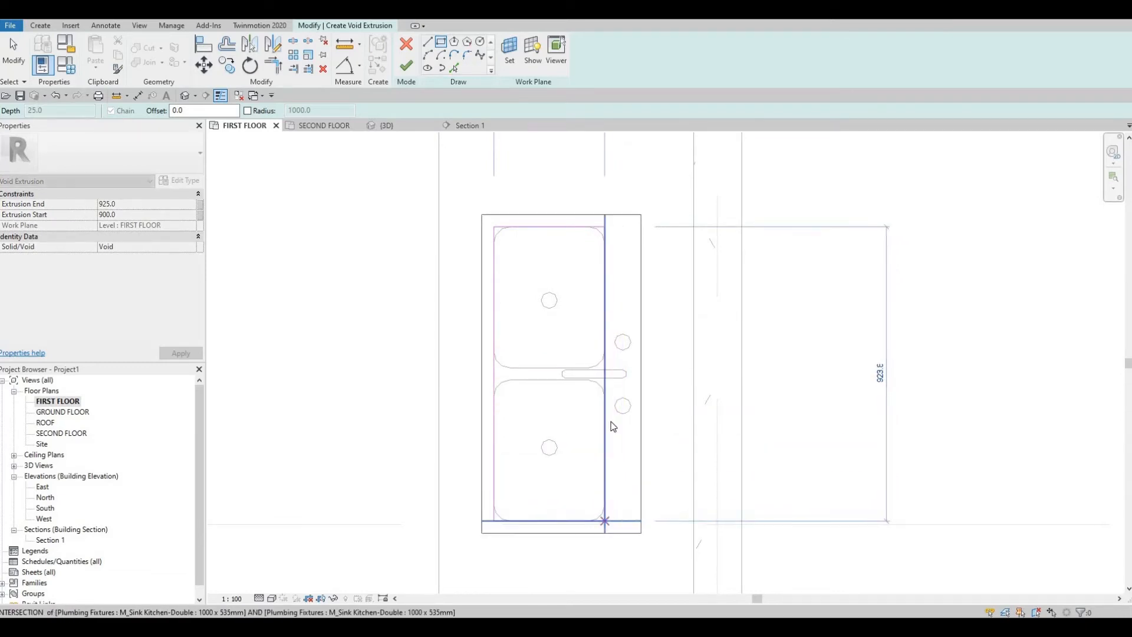
key("Escape")
scroll(604, 383, "up", 2)
key("Escape")
key("Escape")
Nudge the void rectangle's right, lower and left lines one increment outward from the basins.
left_click(601, 362)
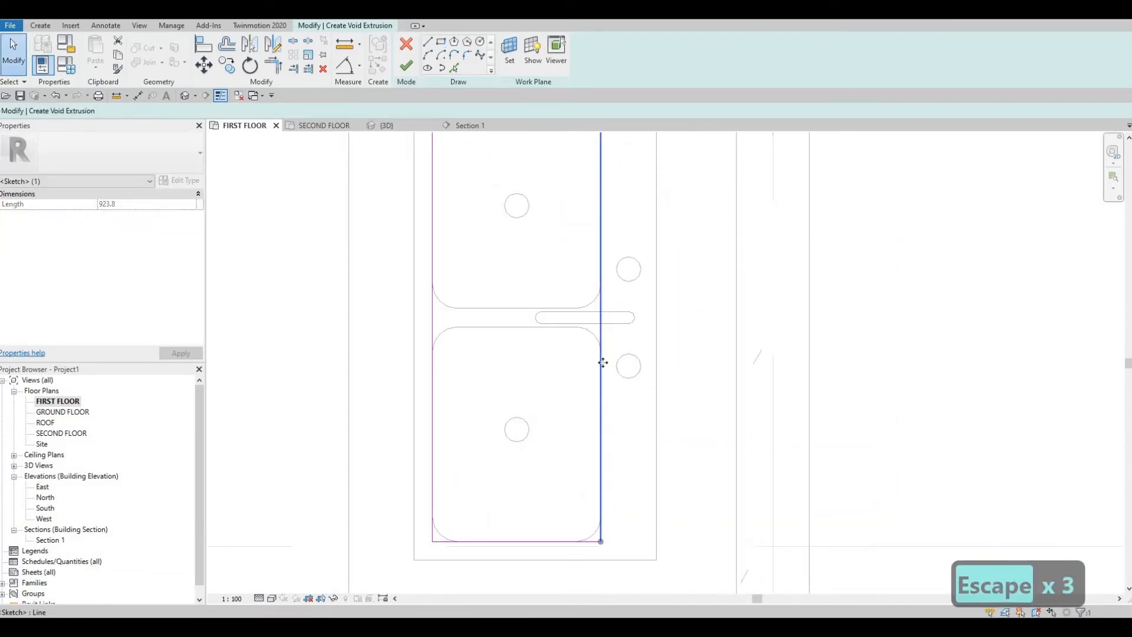
key("Right")
left_click(498, 542)
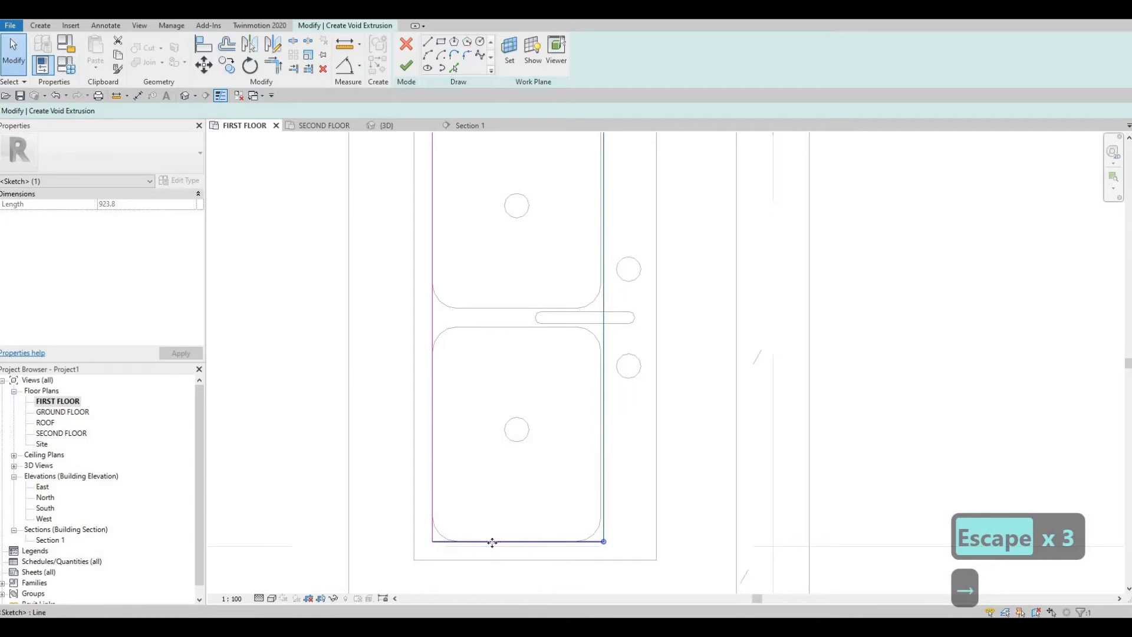
key("Down")
left_click(435, 492)
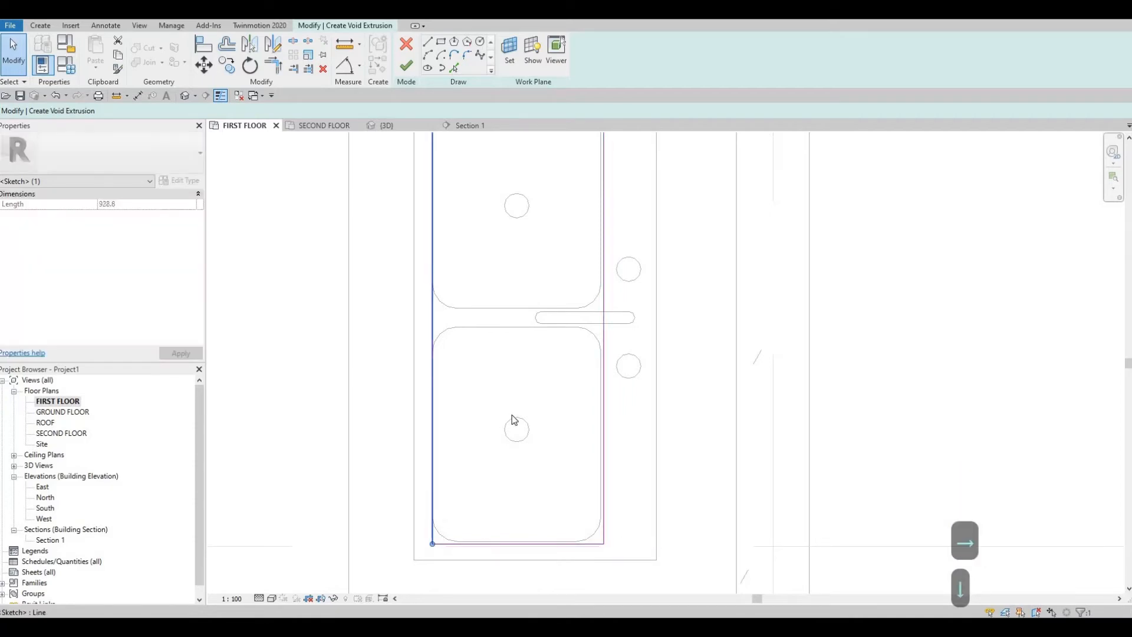
key("Left")
Nudge the void rectangle's upper line one increment outward and finish the void extrusion sketch.
middle_click_drag(508, 193, 522, 343)
scroll(521, 343, "down", 1)
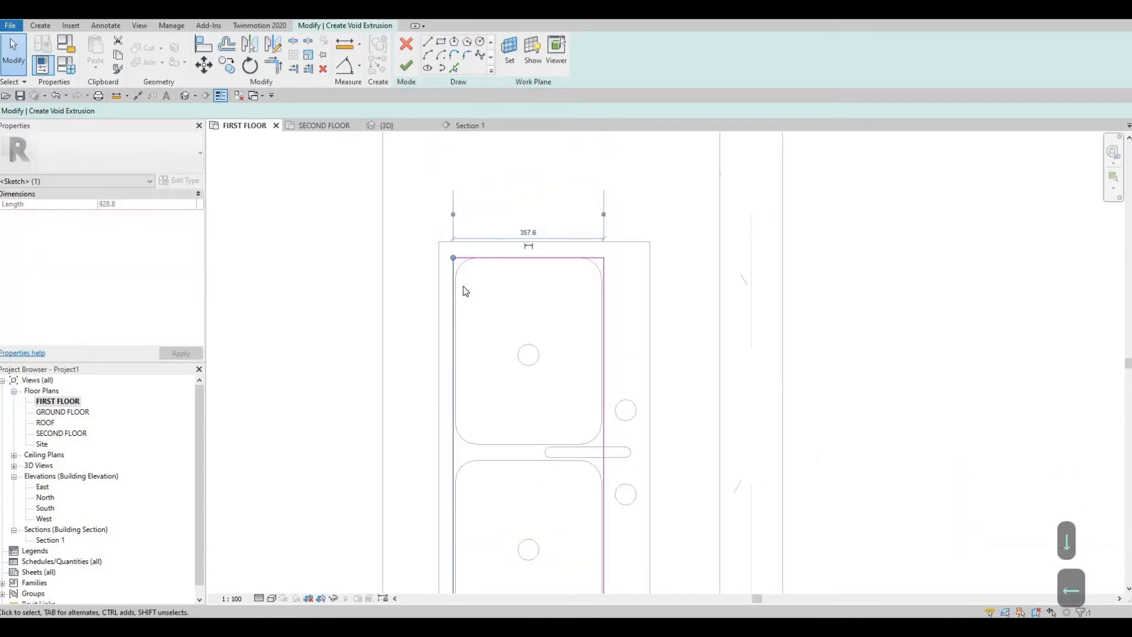
scroll(440, 303, "up", 3)
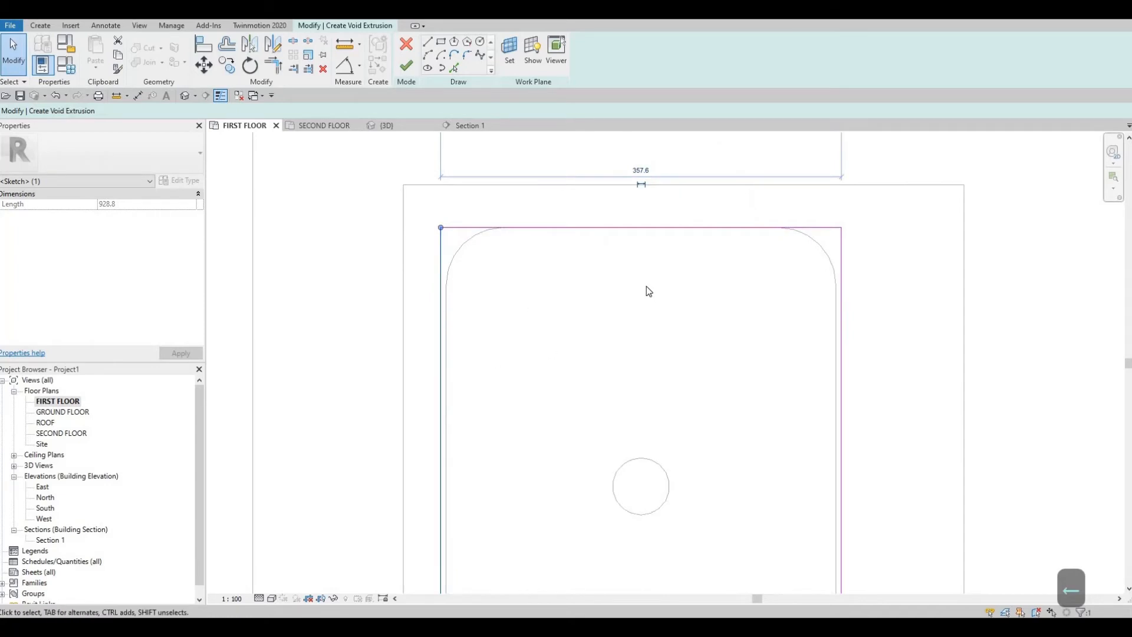
middle_click_drag(685, 231, 646, 281)
left_click(600, 276)
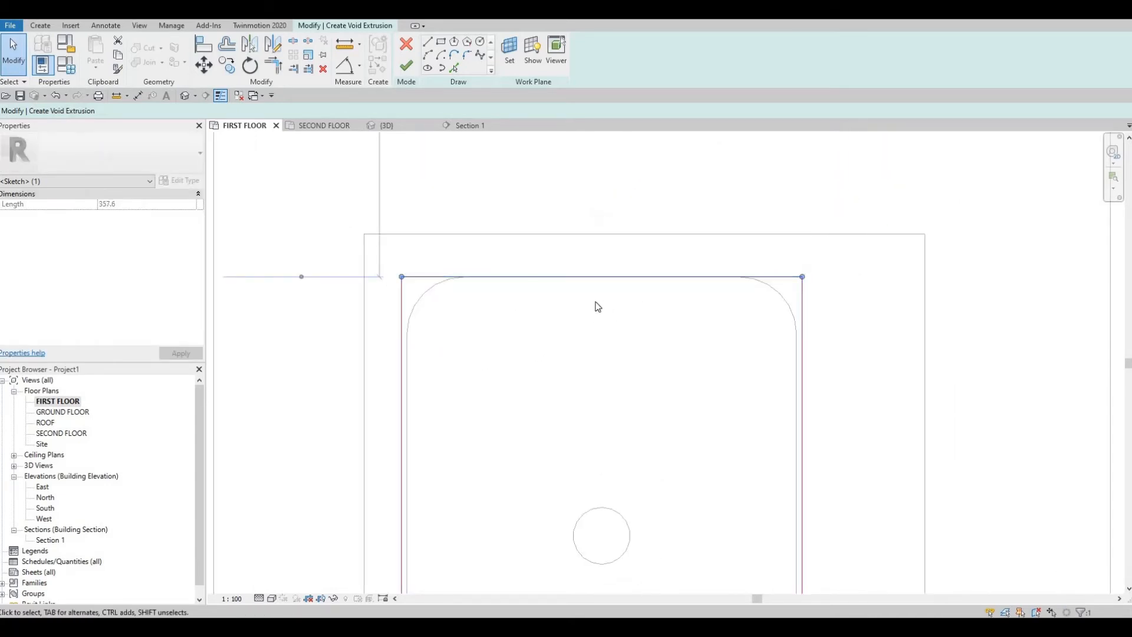
key("Up")
scroll(718, 387, "down", 3)
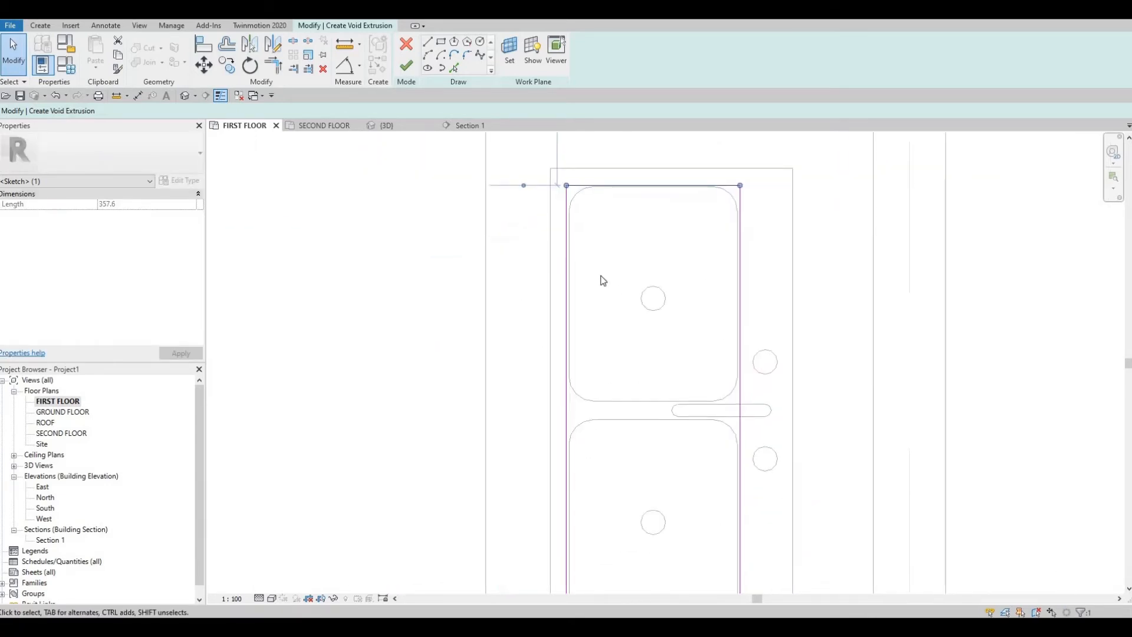
left_click(406, 66)
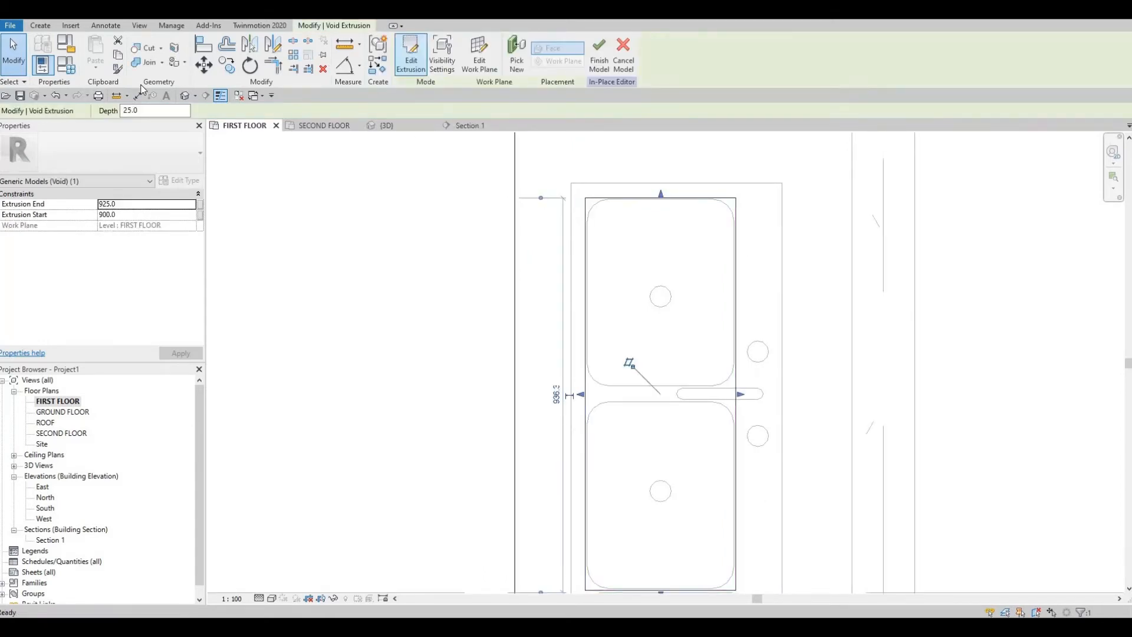
In the 3D view, stretch the void's top to about 1066 mm and extend its base down into the counter.
left_click(184, 95)
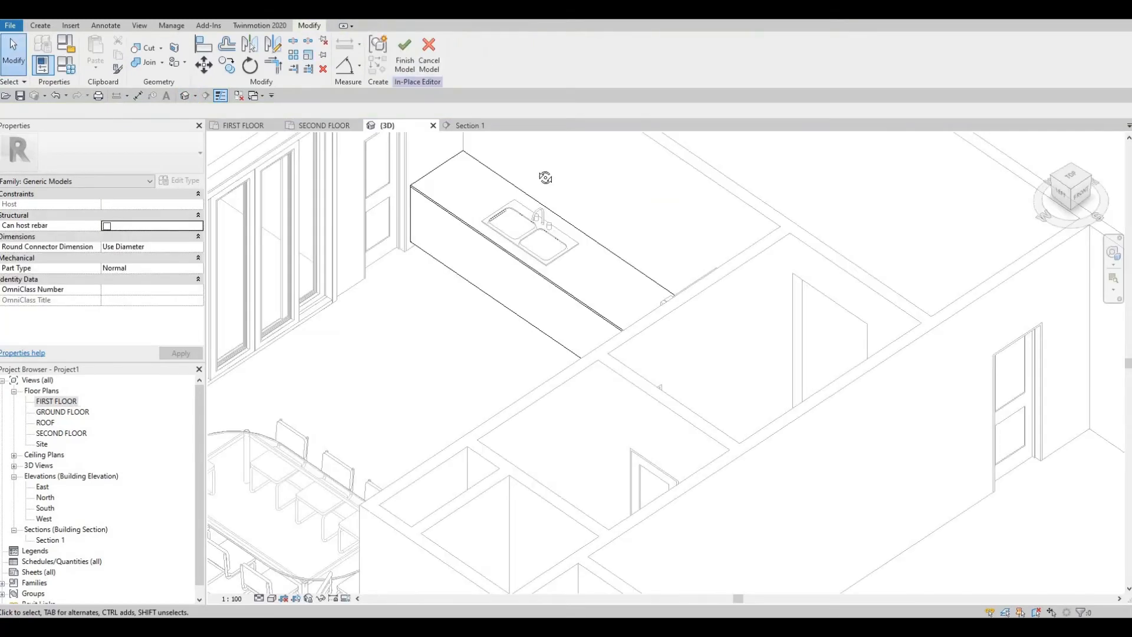
middle_click_drag(546, 177, 522, 235, "shift")
left_click(519, 236)
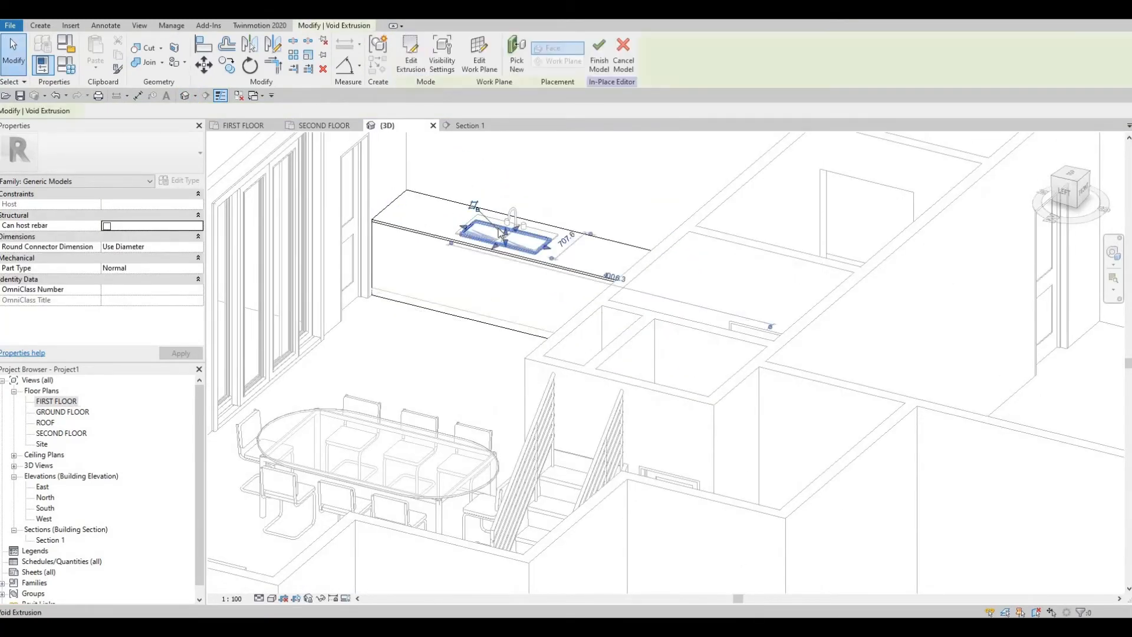
scroll(513, 239, "up", 5)
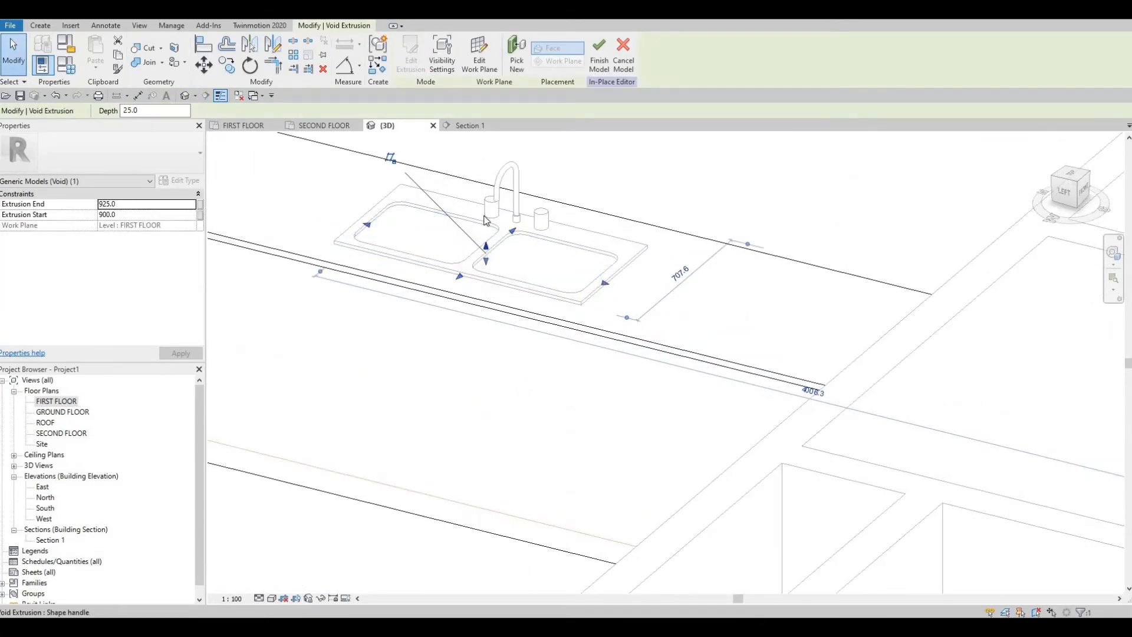
left_click_drag(488, 247, 486, 211)
left_click_drag(488, 263, 485, 319)
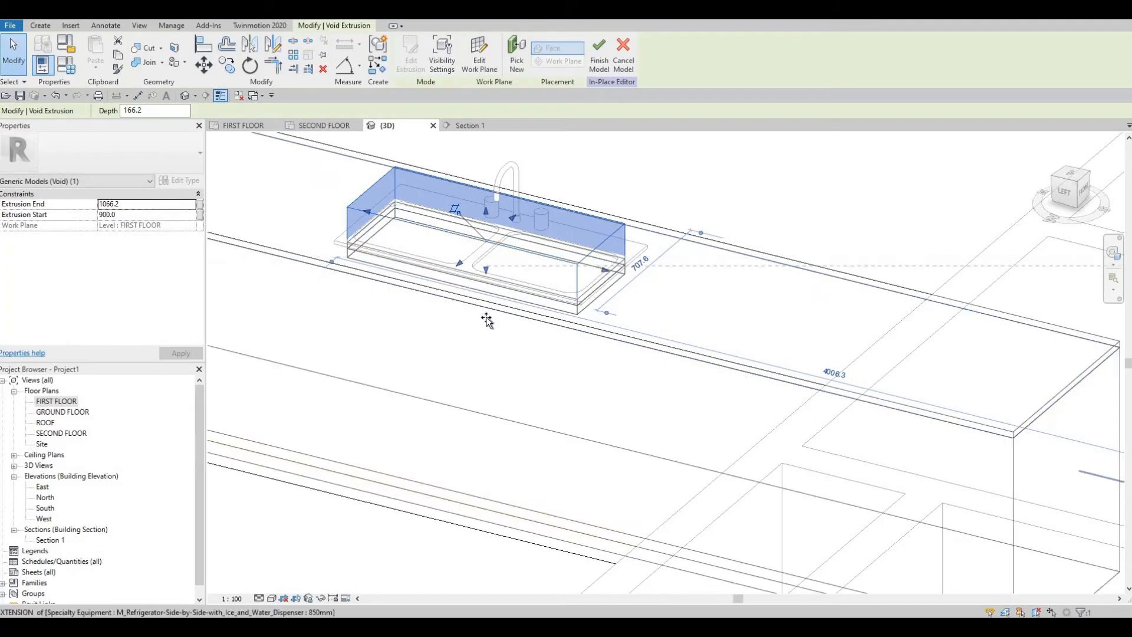
Cut the countertop slab and counter body with the void, finish the in-place model and inspect the sink opening.
left_click(144, 48)
middle_click_drag(320, 432, 512, 182, "shift")
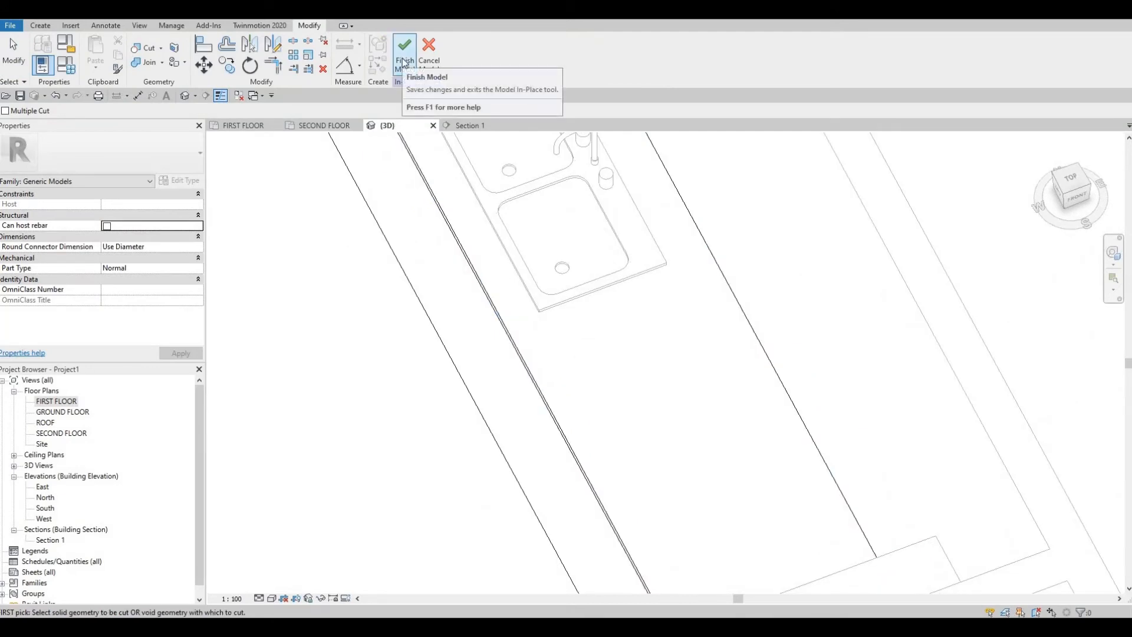
middle_click_drag(736, 271, 505, 525, "shift")
middle_click_drag(575, 203, 439, 163, "shift")
scroll(490, 179, "down", 3)
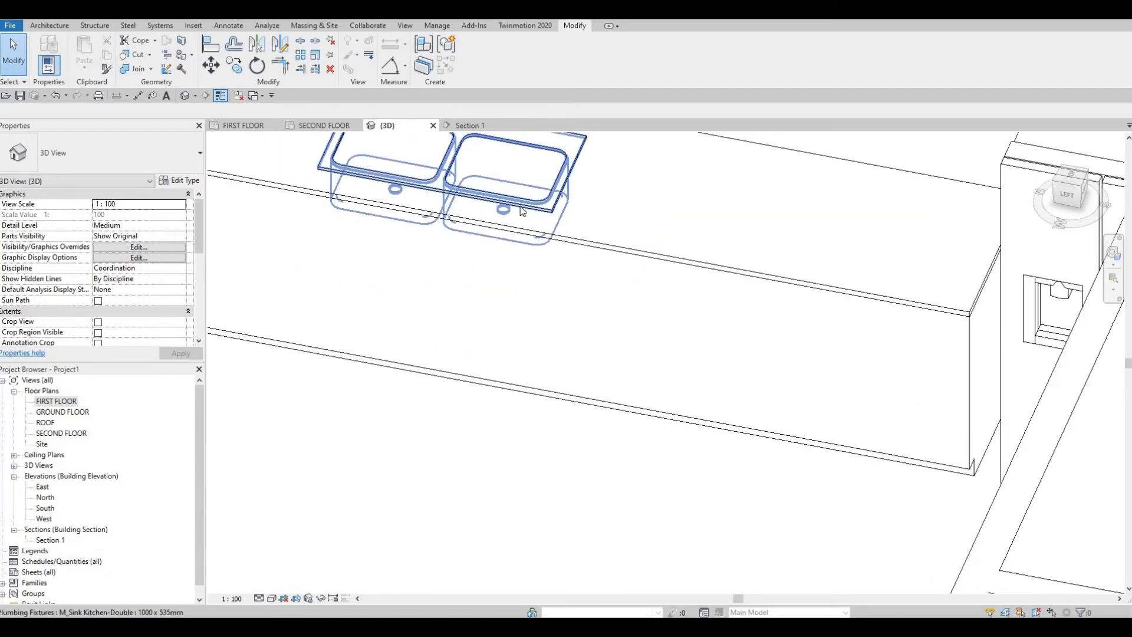
middle_click_drag(548, 298, 168, 387, "shift")
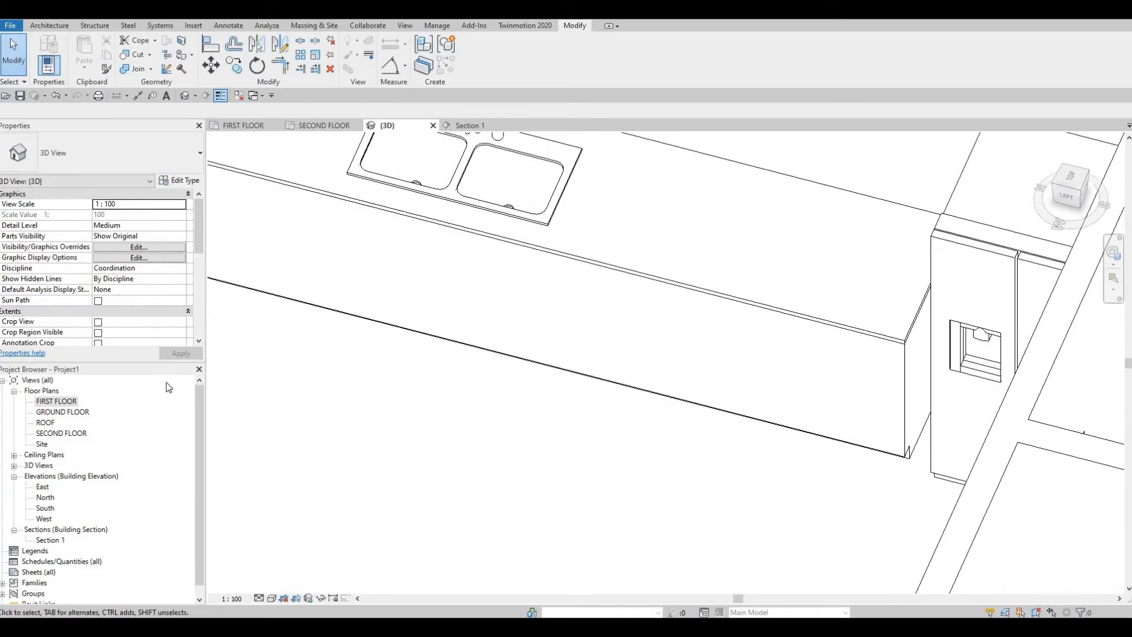
Open the FIRST FLOOR plan and load the M_Cooktop-Gas family from the Mid-Range folder.
double_click(56, 403)
scroll(533, 281, "down", 2)
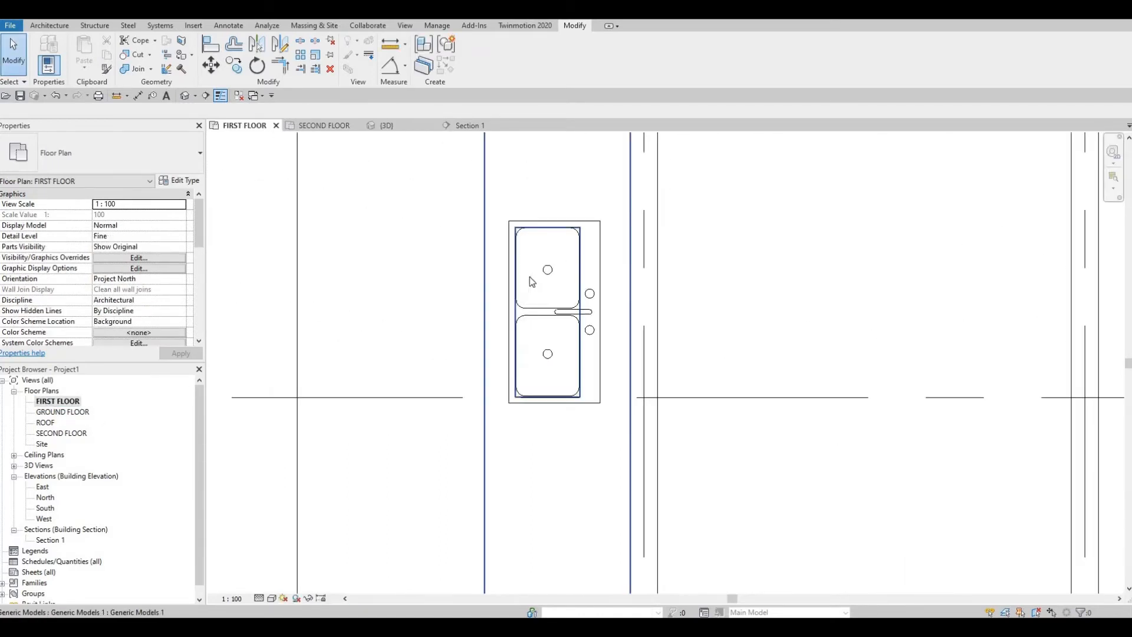
scroll(529, 277, "down", 1)
middle_click_drag(529, 277, 582, 165)
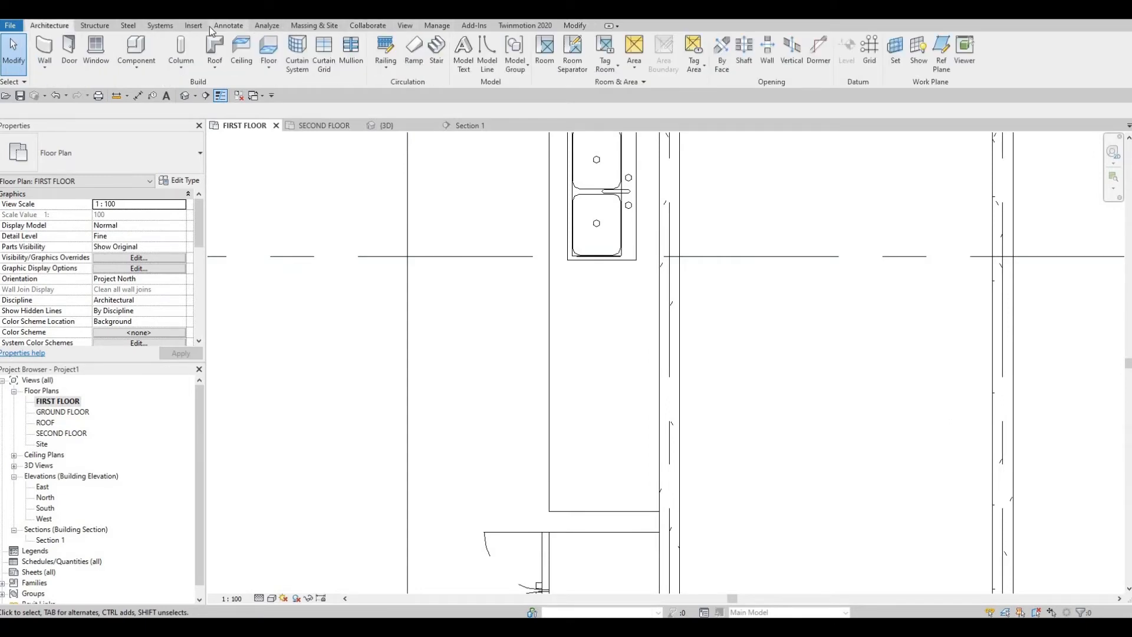
left_click(194, 25)
left_click(483, 52)
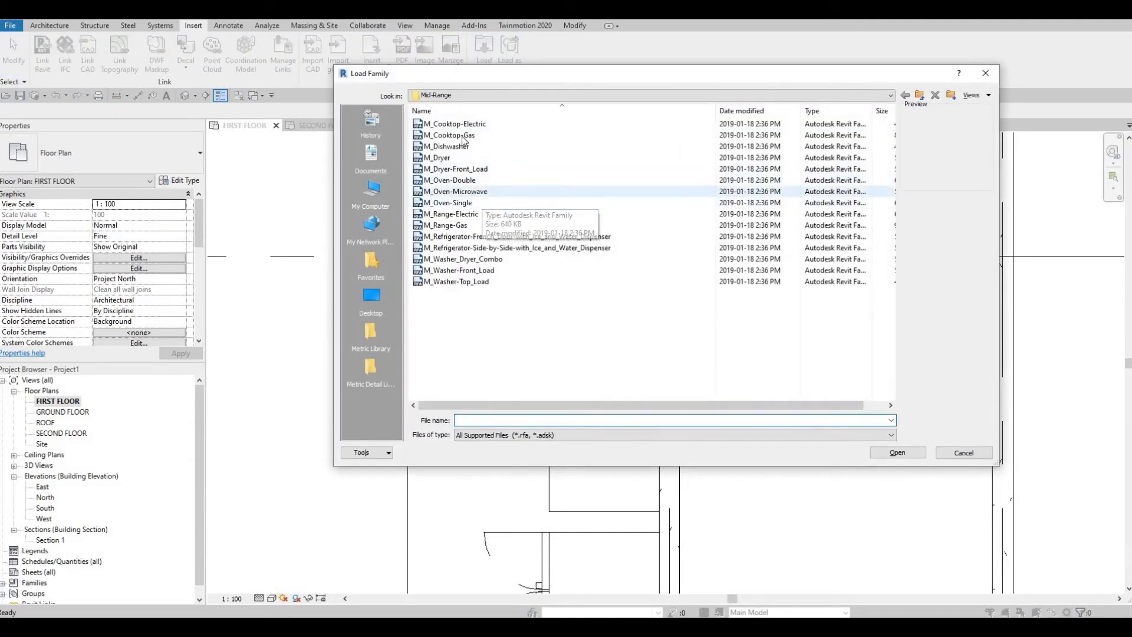
left_click(456, 124)
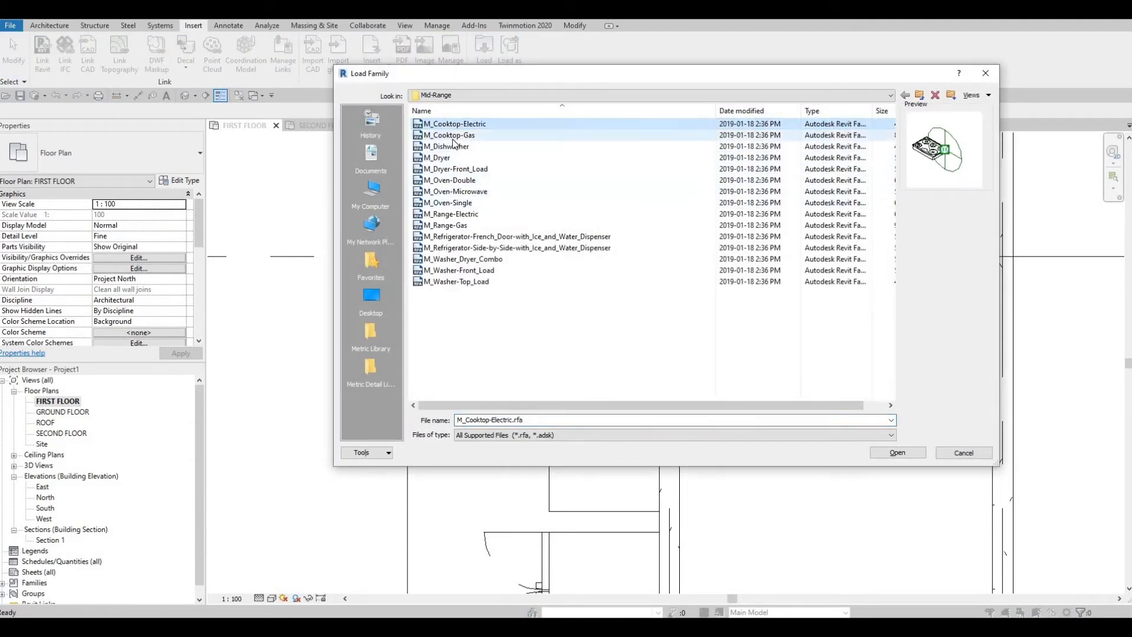
left_click(453, 135)
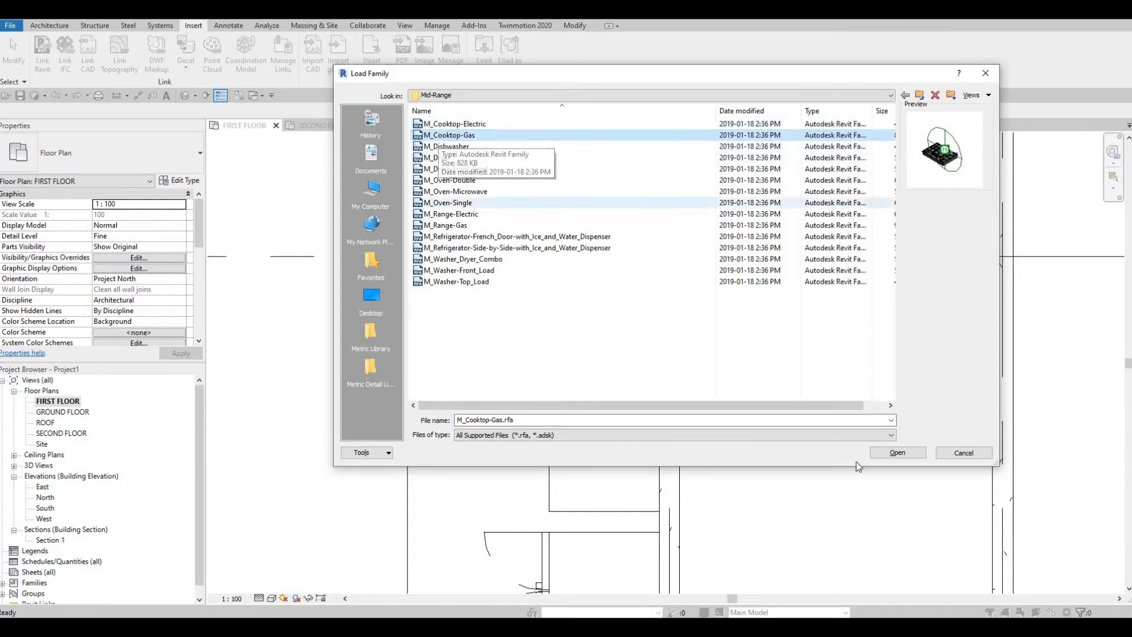
key("Return")
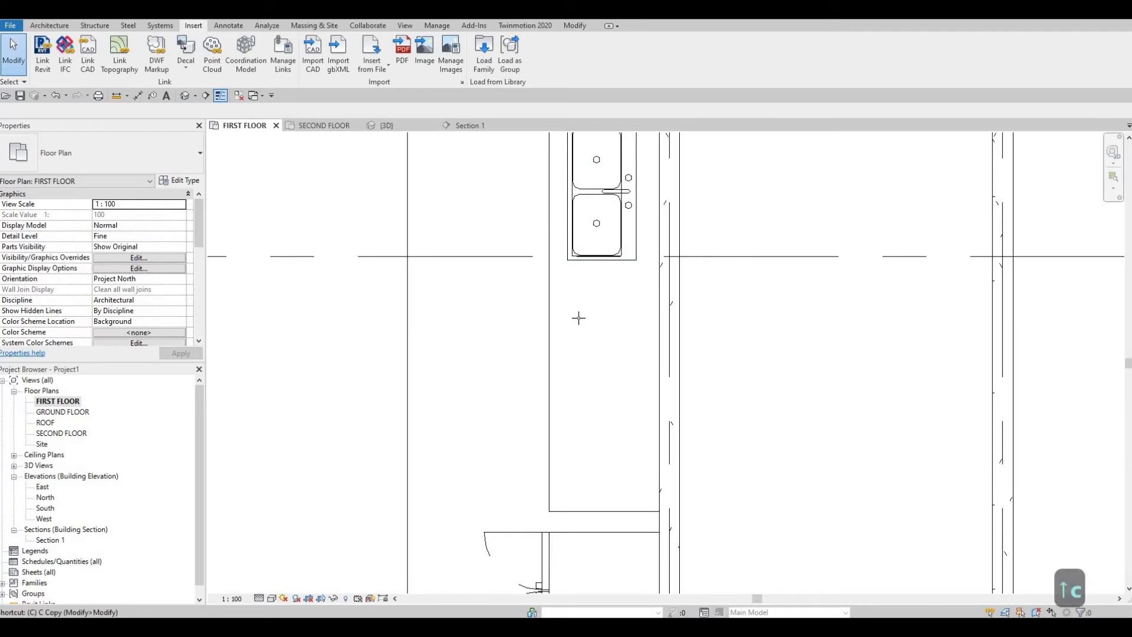
scroll(608, 295, "down", 4)
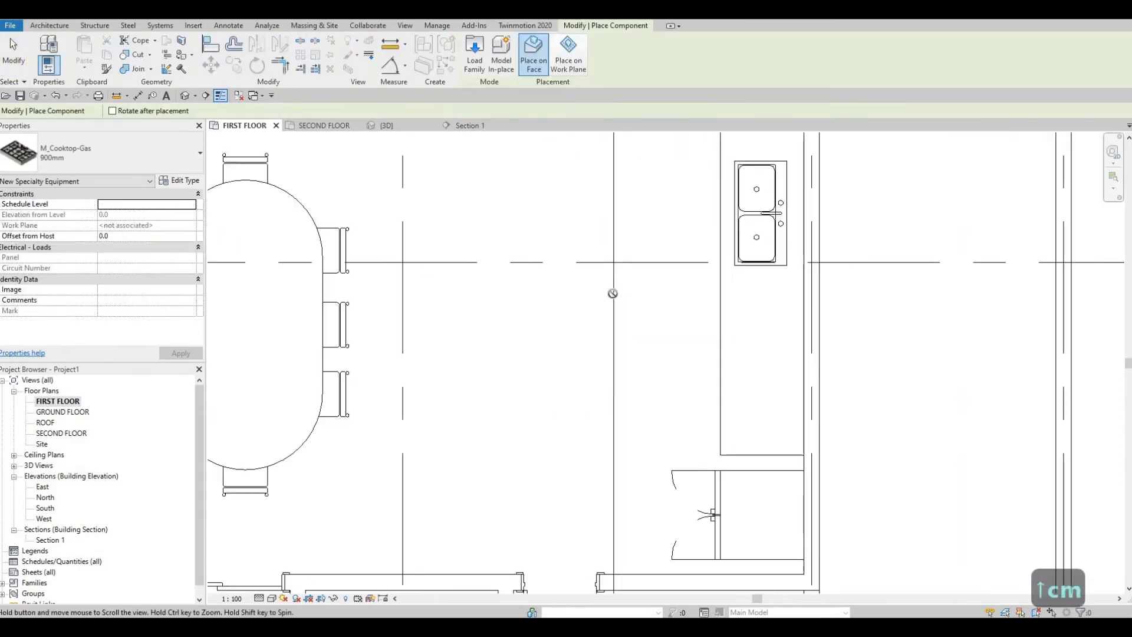
scroll(600, 355, "down", 2)
scroll(588, 289, "down", 2)
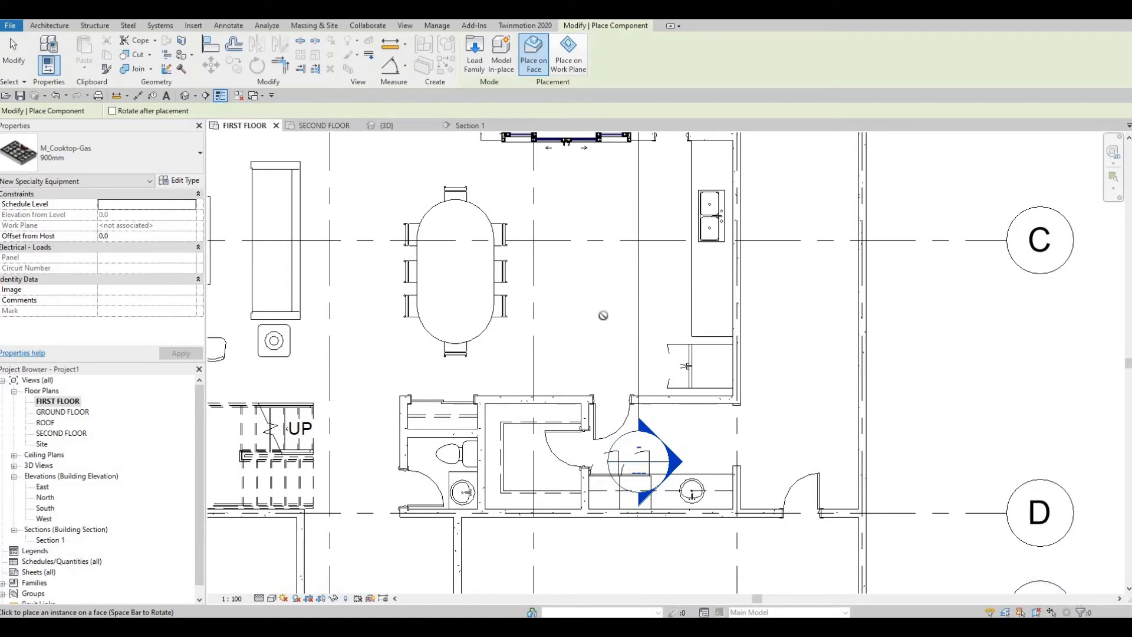
key("Escape")
key("Escape")
key("Escape")
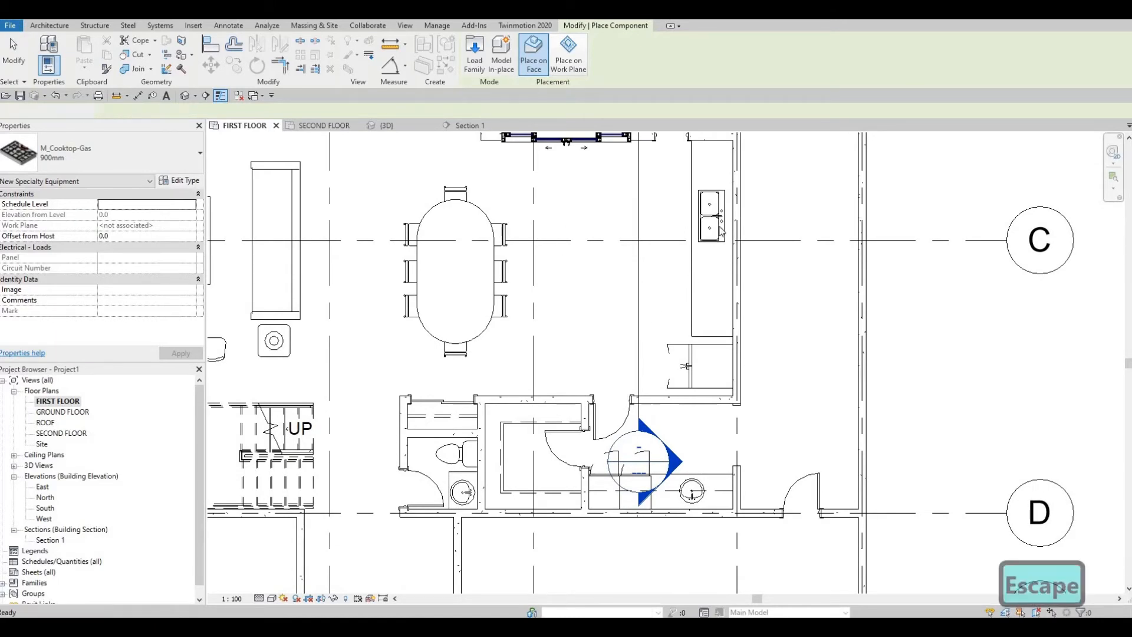
Examine the first-floor kitchen layout around the double sink, counter, refrigerator and dining table.
left_click(710, 239)
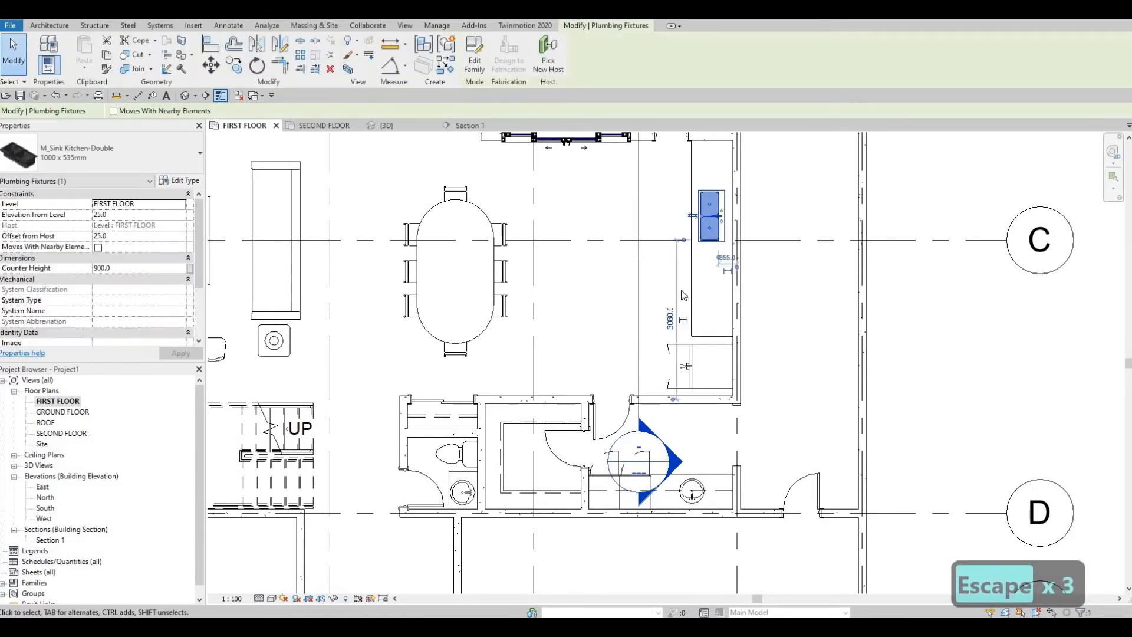
middle_click_drag(673, 229, 675, 278)
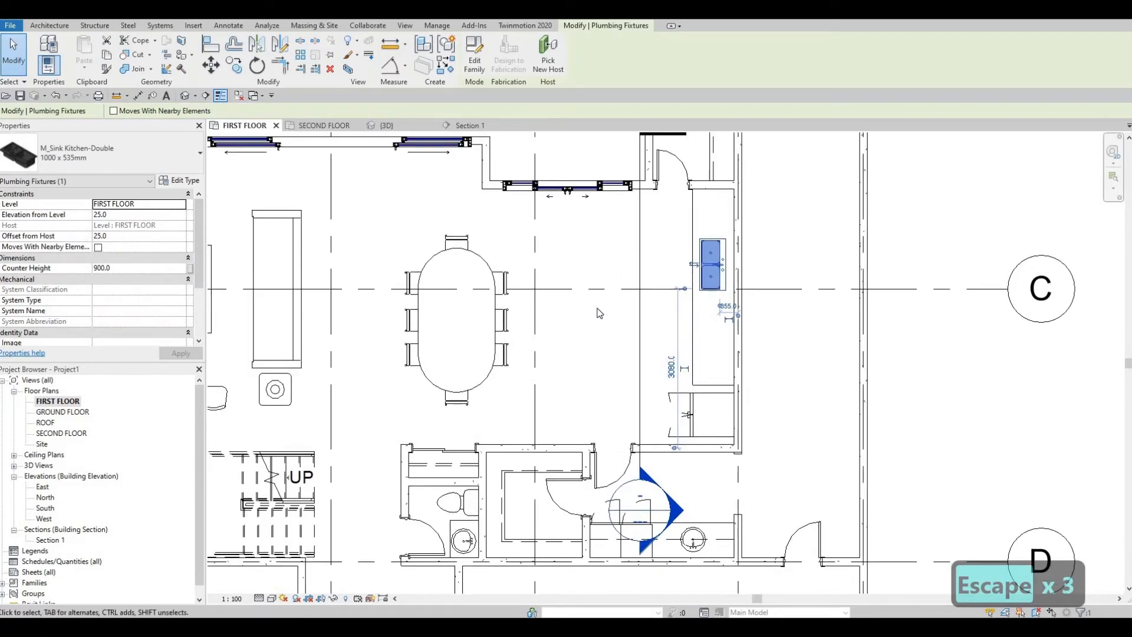
key("Escape")
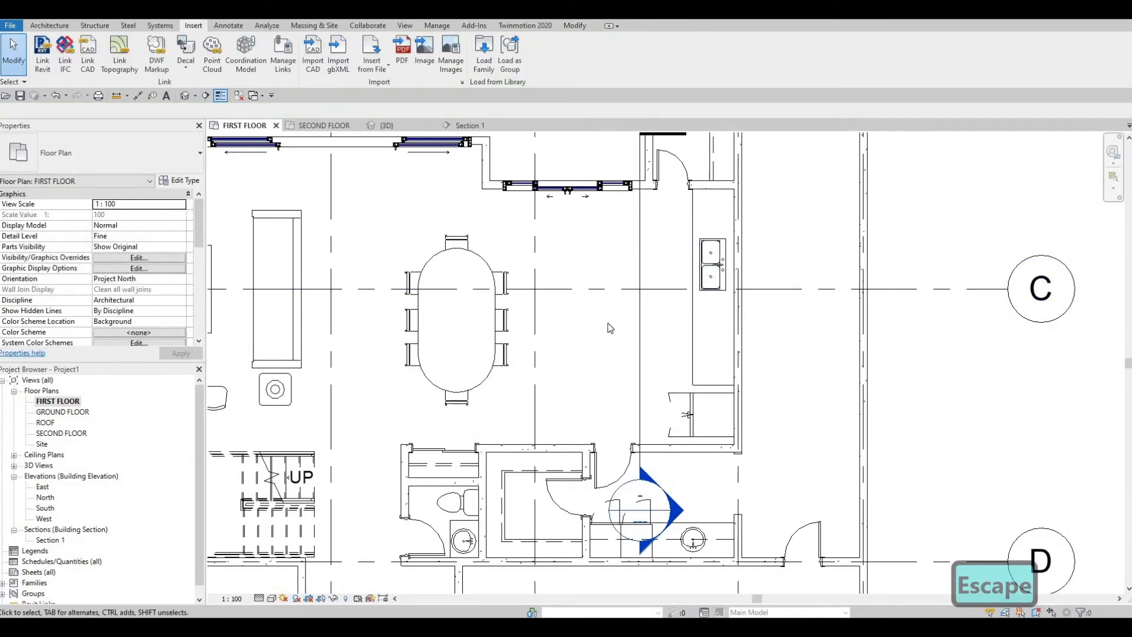
middle_click_drag(617, 268, 641, 238)
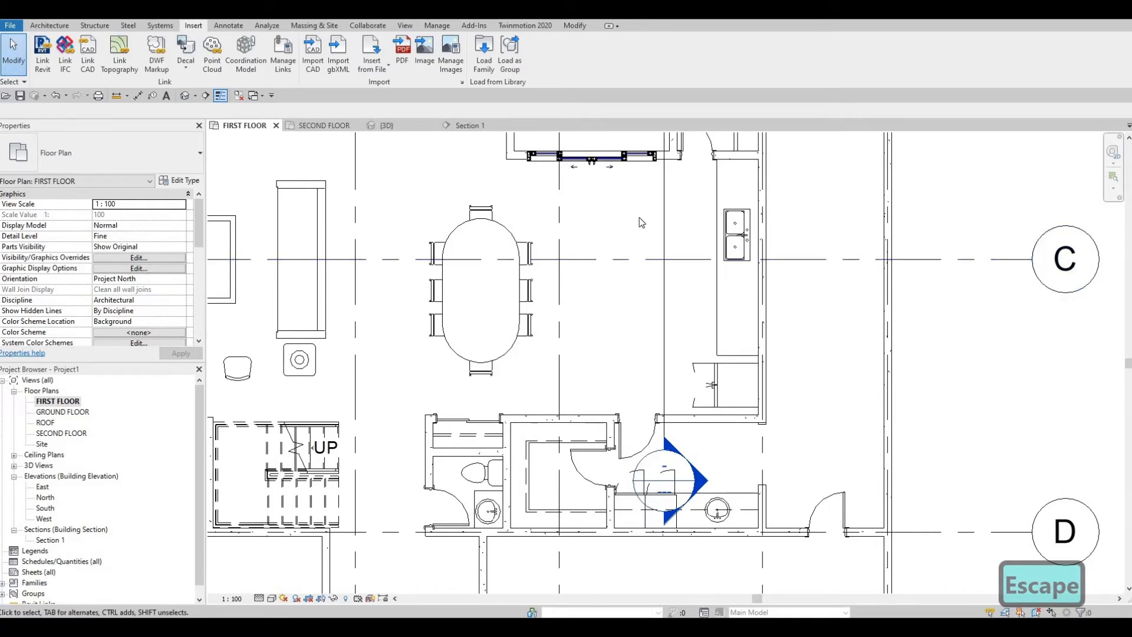
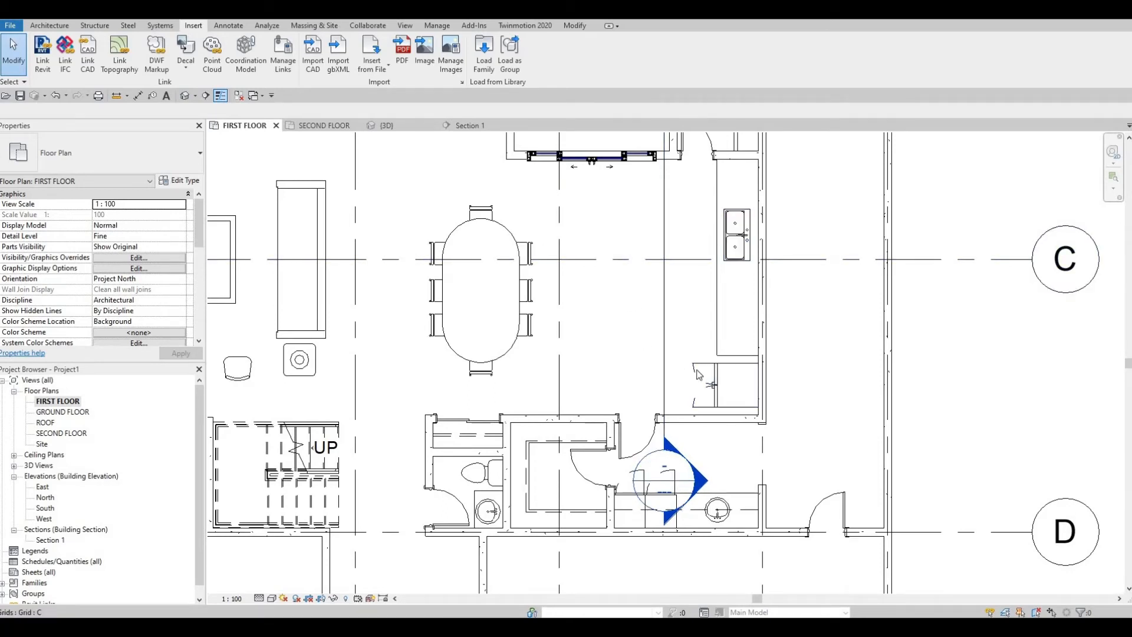
middle_click_drag(552, 321, 563, 304)
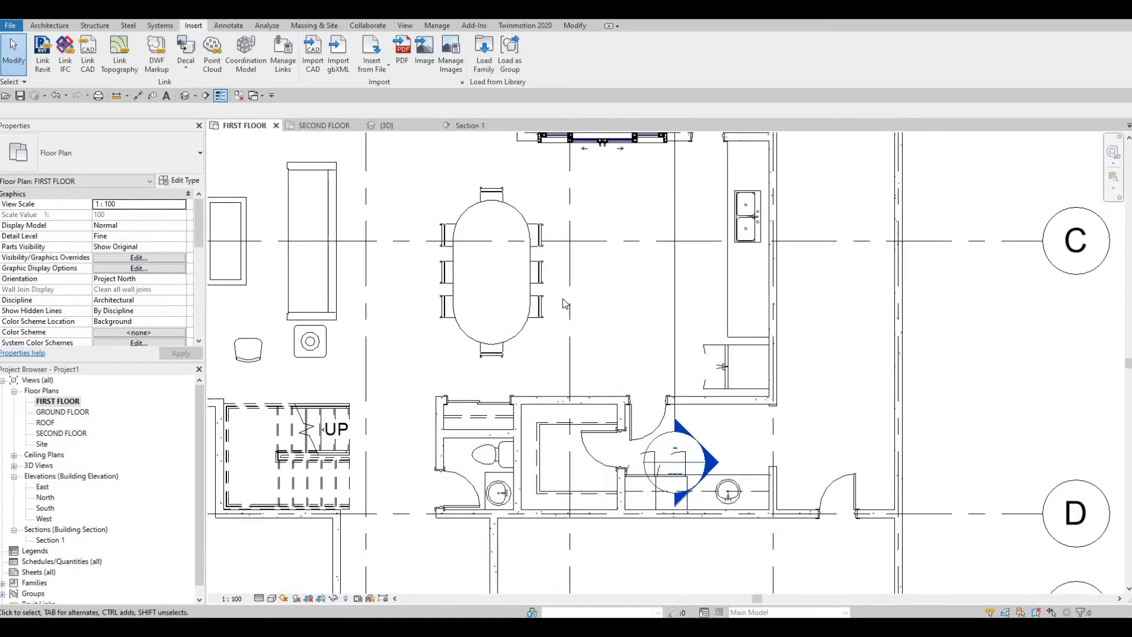
scroll(464, 222, "down", 1)
middle_click_drag(464, 222, 521, 265)
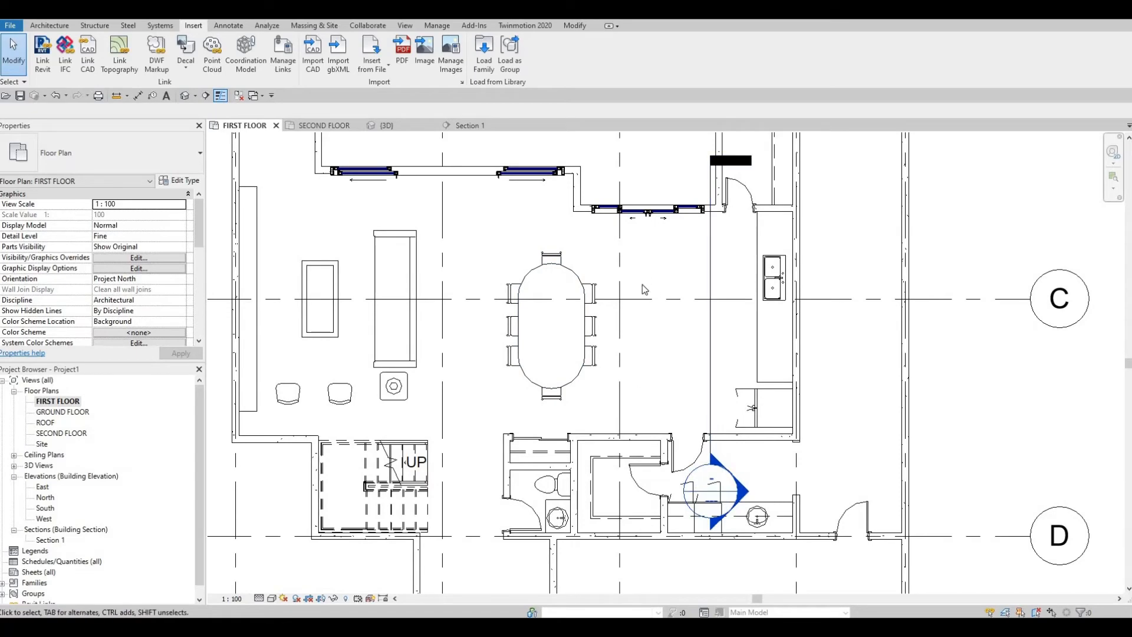
middle_click_drag(653, 301, 646, 233)
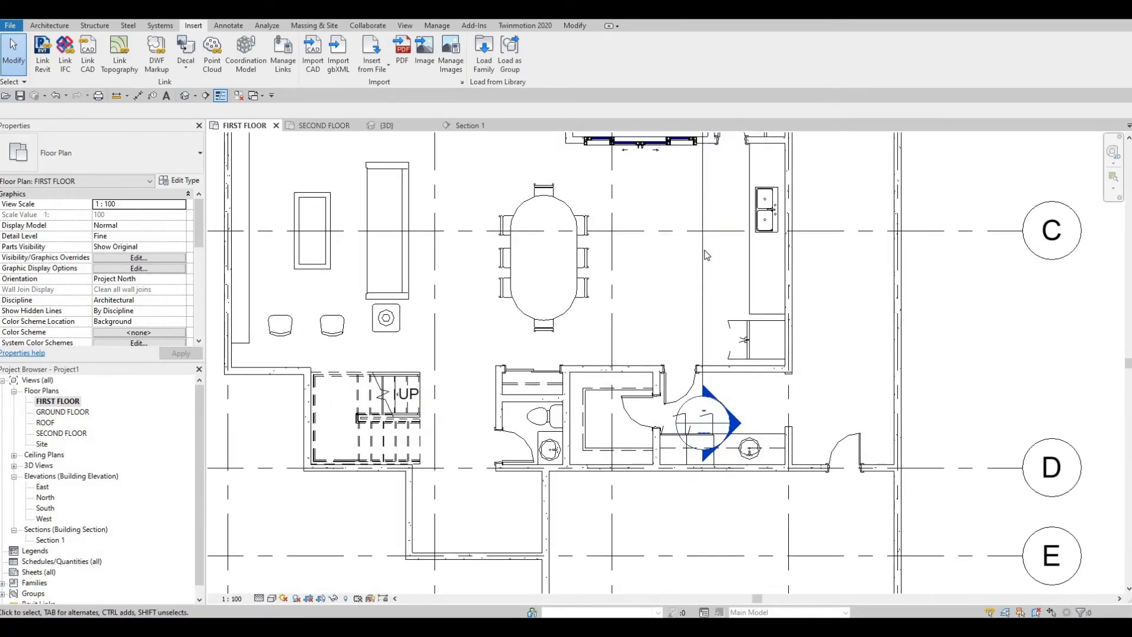
scroll(704, 257, "up", 3)
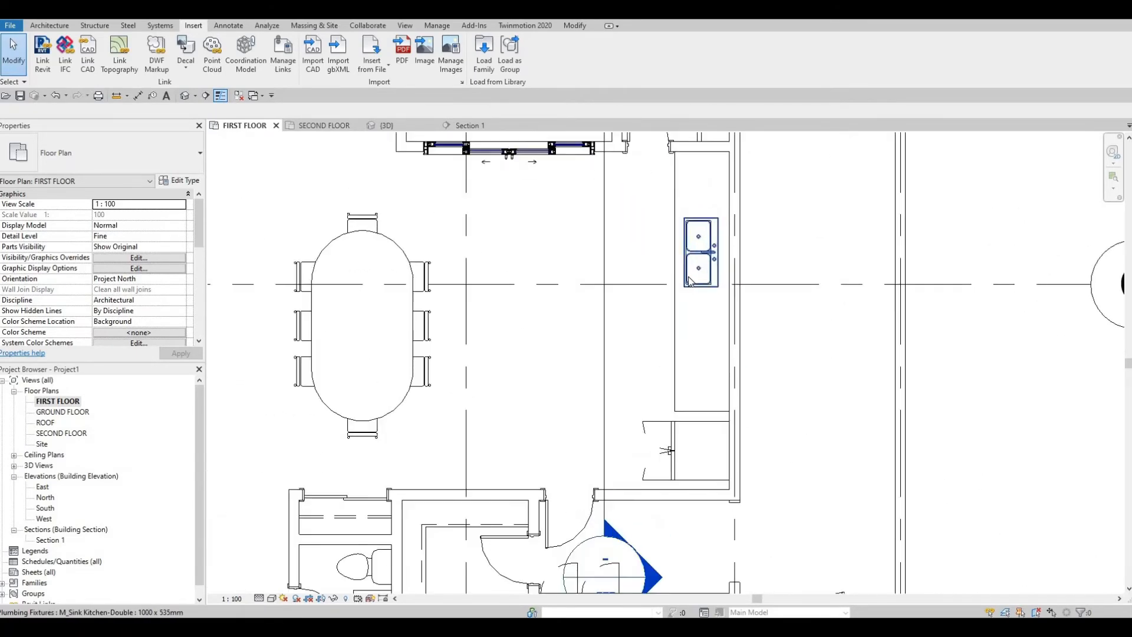
scroll(605, 473, "down", 2)
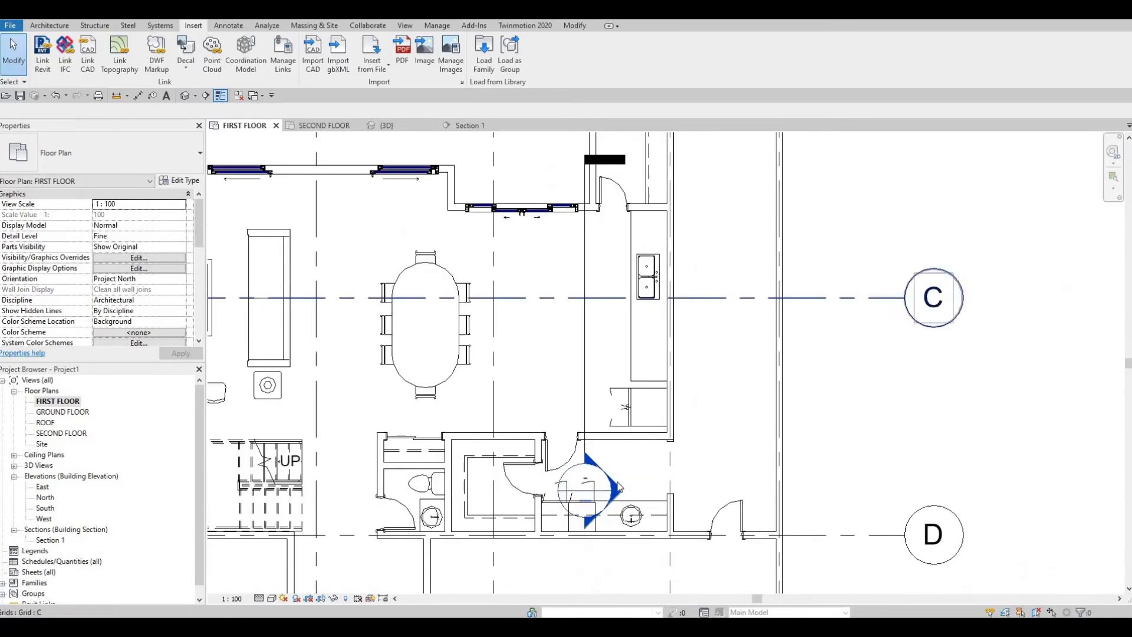
Open the Section 1 view from the plan's section mark and extend the level lines so their heads sit farther outside the crop boundary.
key("Escape")
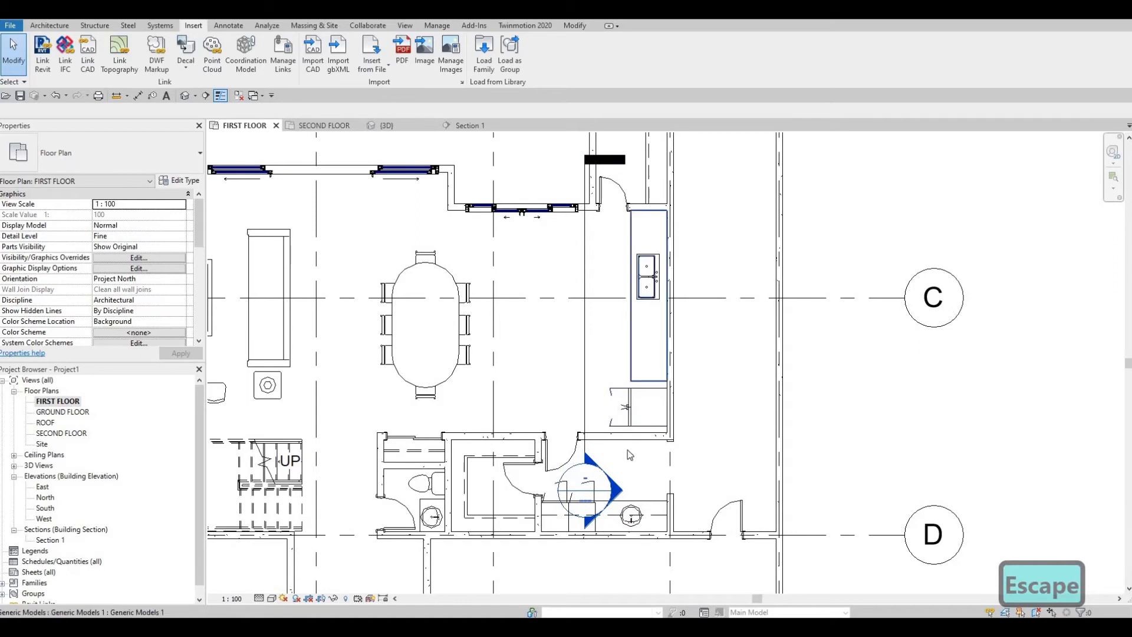
double_click(618, 488)
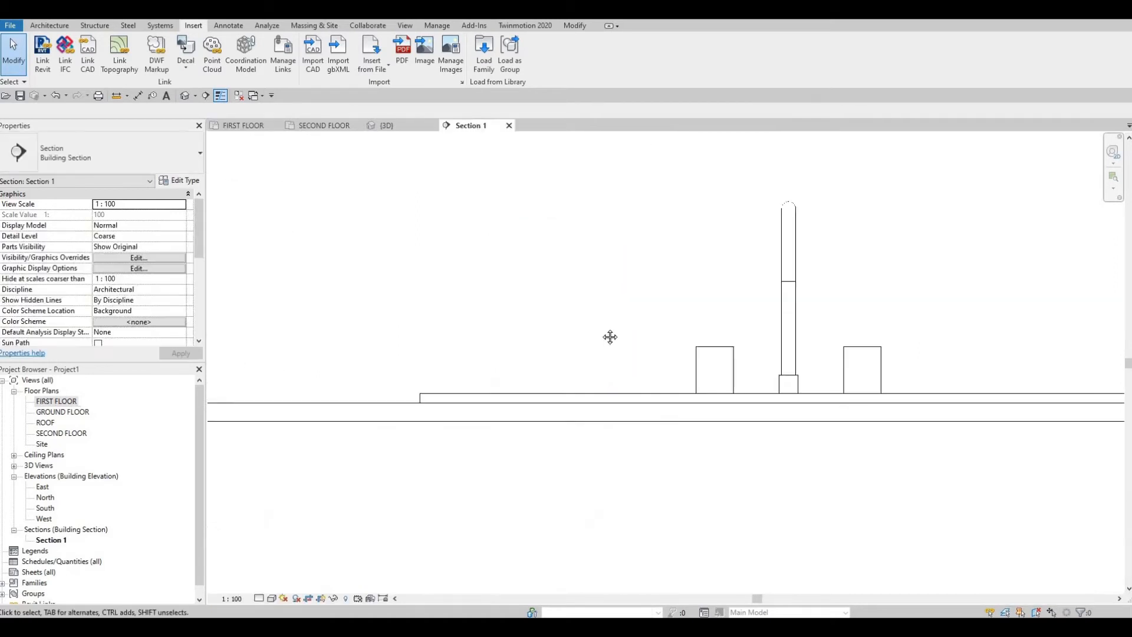
scroll(648, 354, "up", 8)
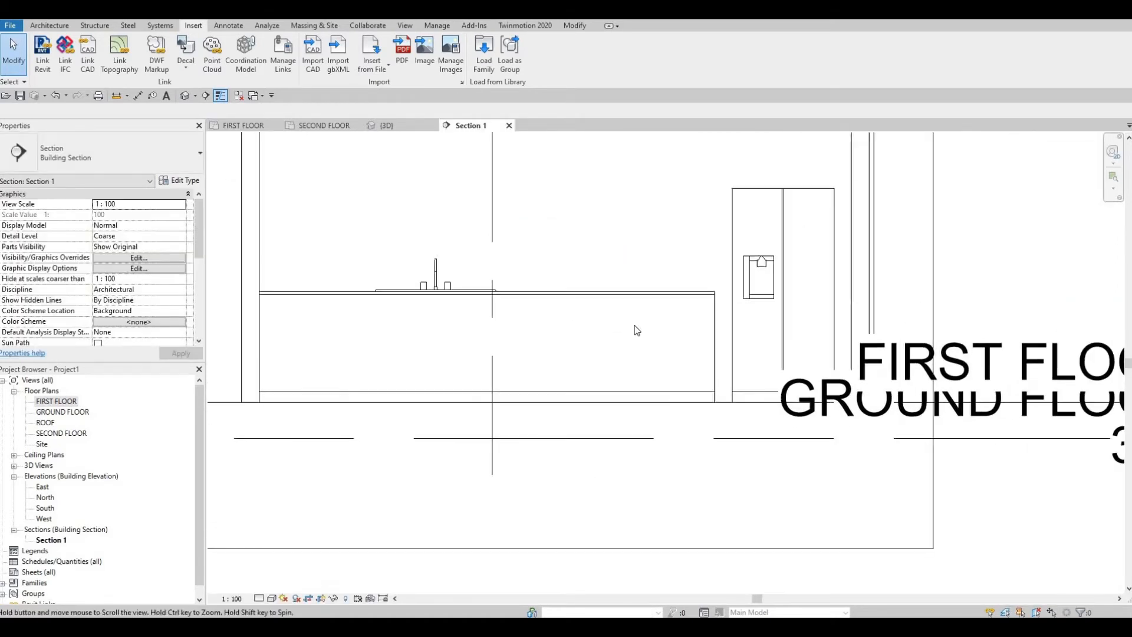
scroll(760, 361, "down", 2)
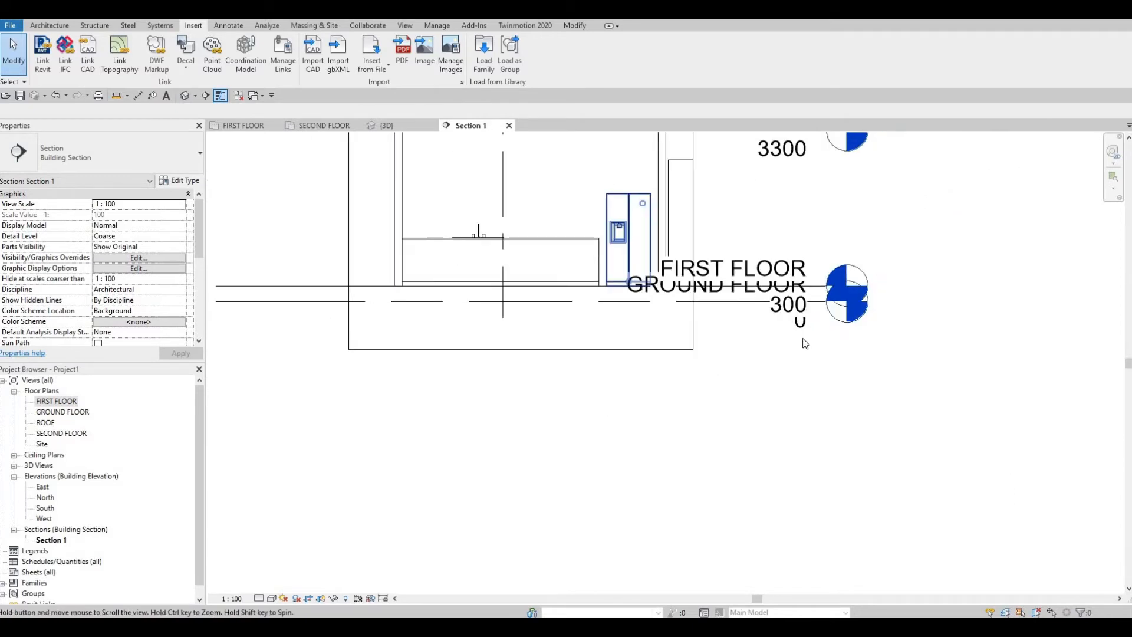
scroll(818, 332, "down", 2)
left_click(820, 330)
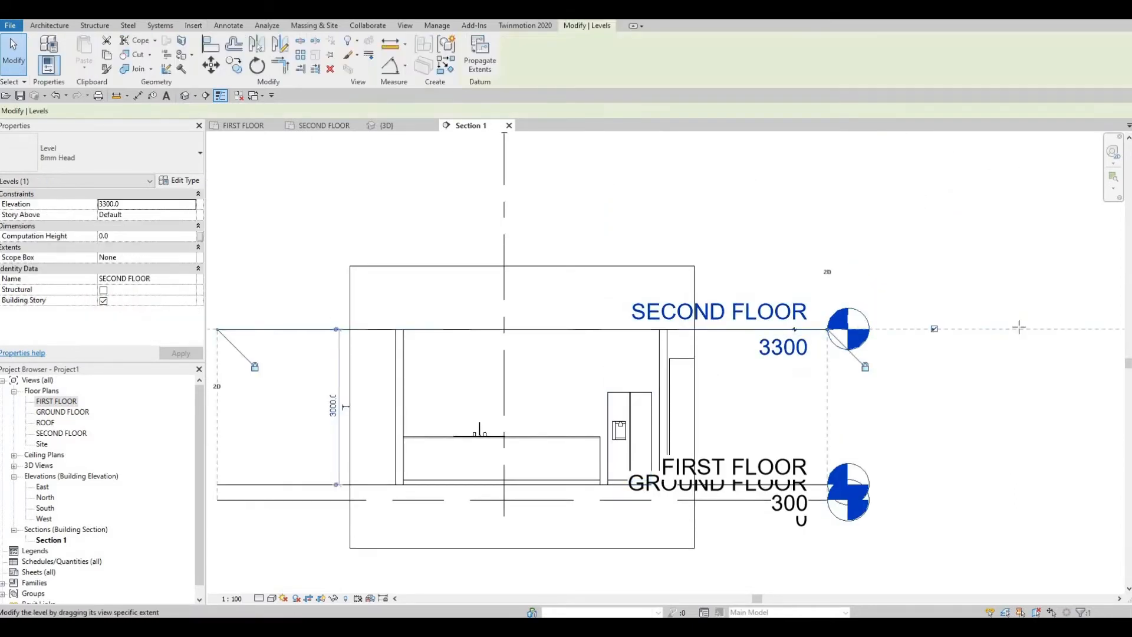
left_click_drag(1030, 327, 1032, 327)
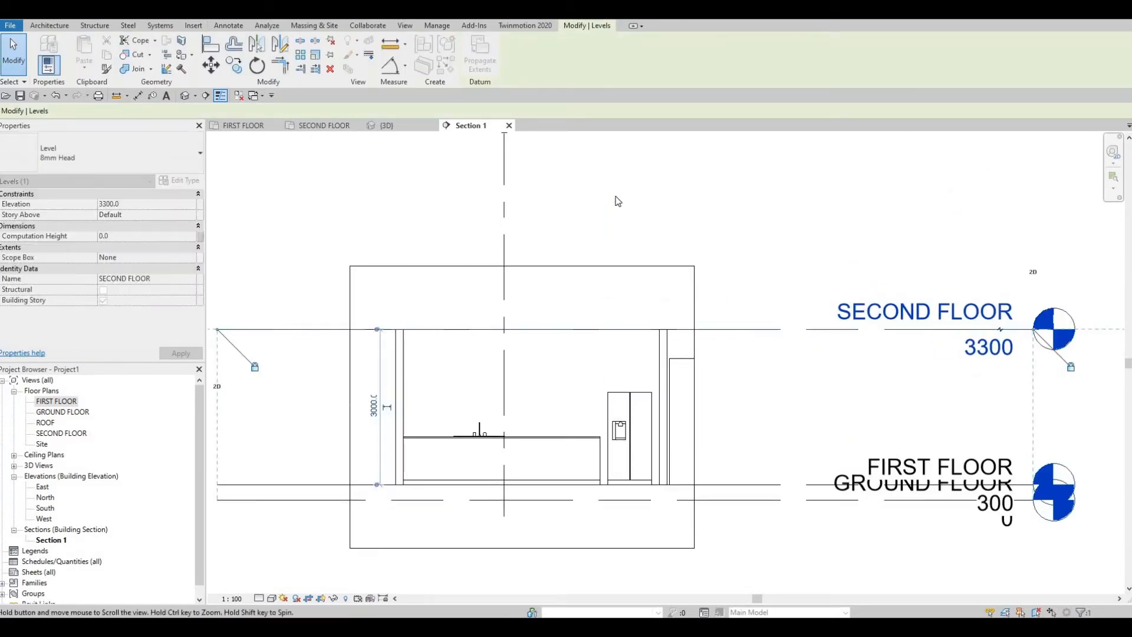
Examine the wall opening beside the refrigerator in the section and compare its location with the first floor plan.
middle_click_drag(655, 382, 720, 226)
scroll(723, 227, "up", 1)
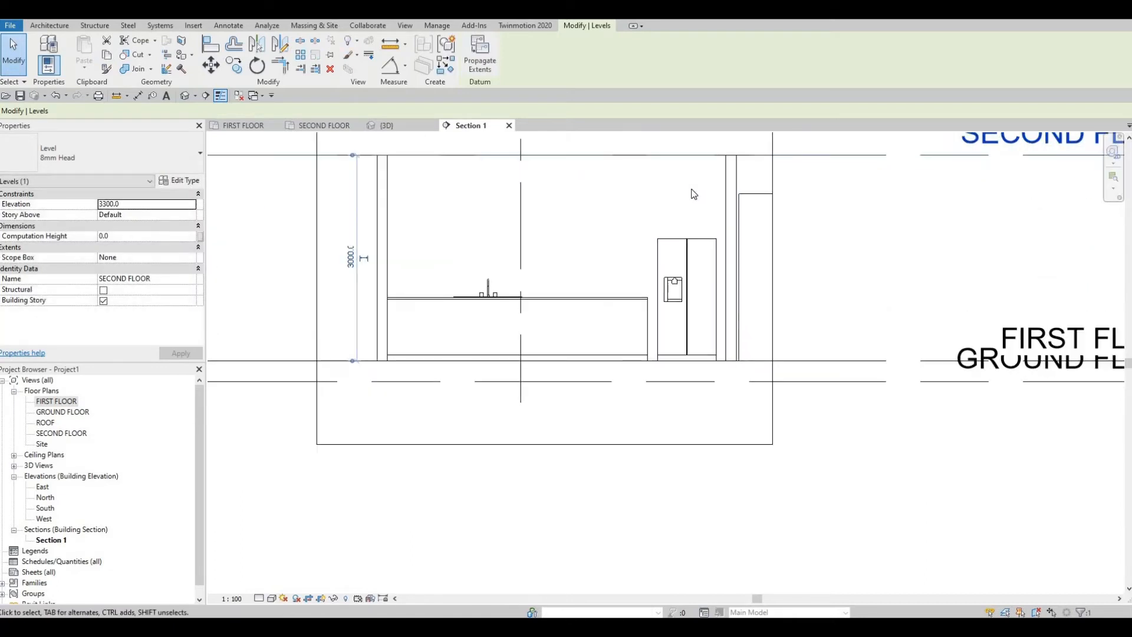
left_click(753, 190)
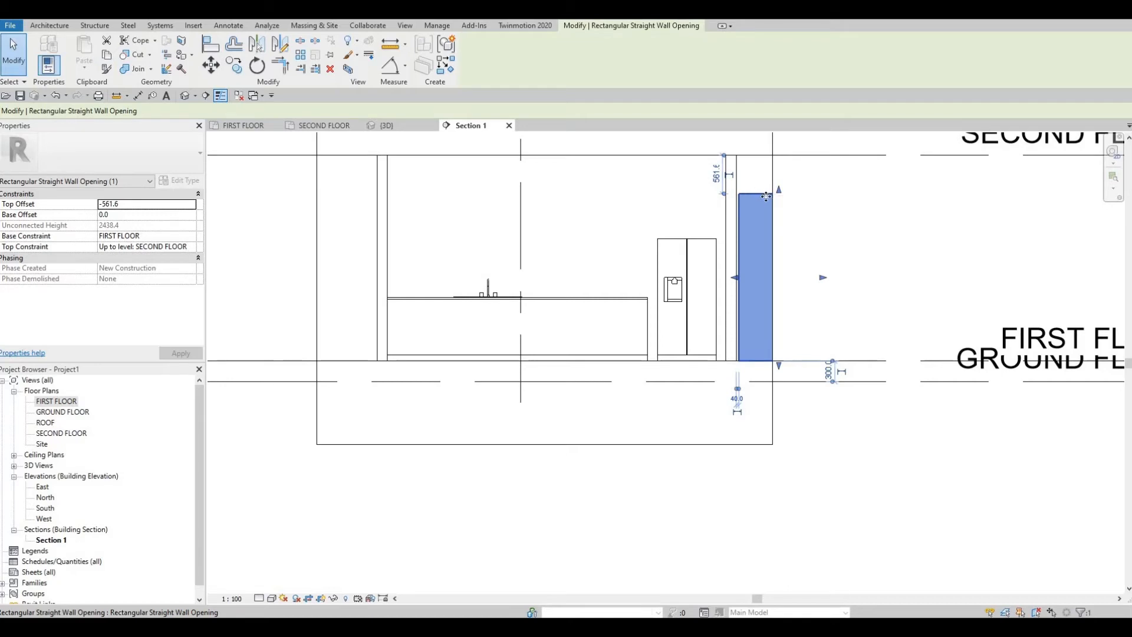
key("Escape")
key("Escape")
left_click(255, 126)
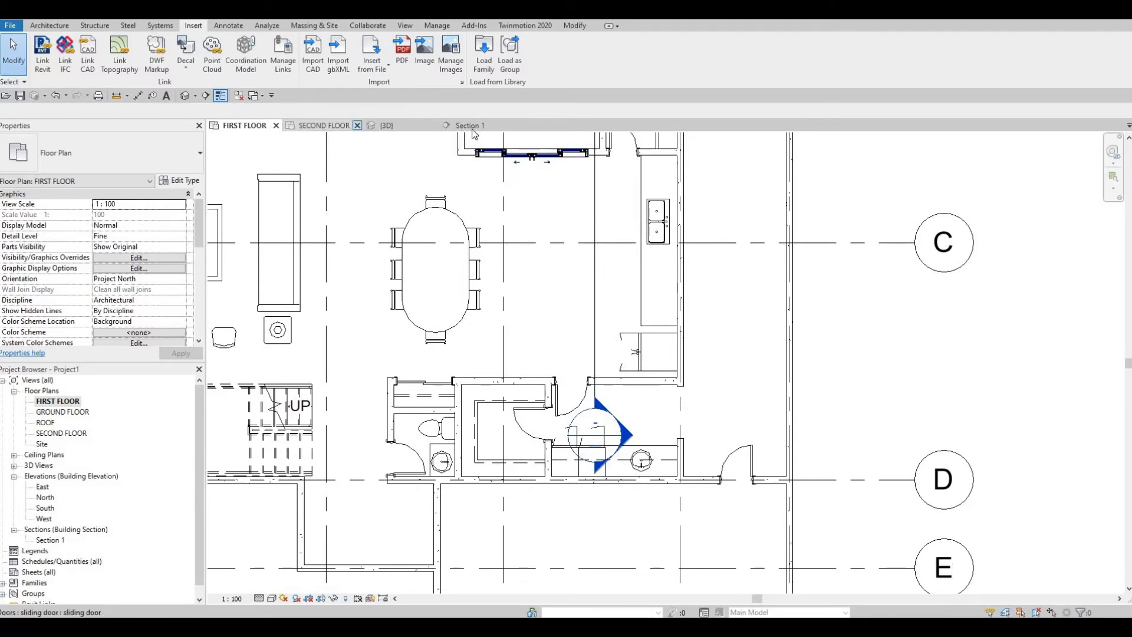
double_click(531, 185)
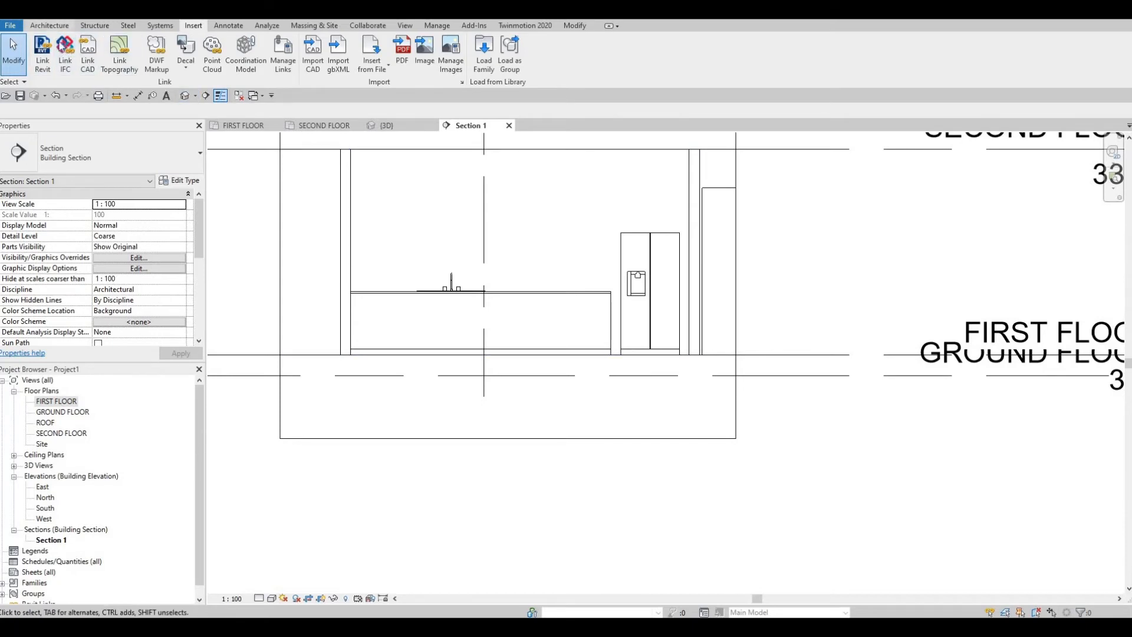
Create a new in-place model in the Generic Models category, accepting the suggested name.
left_click(49, 25)
left_click(137, 69)
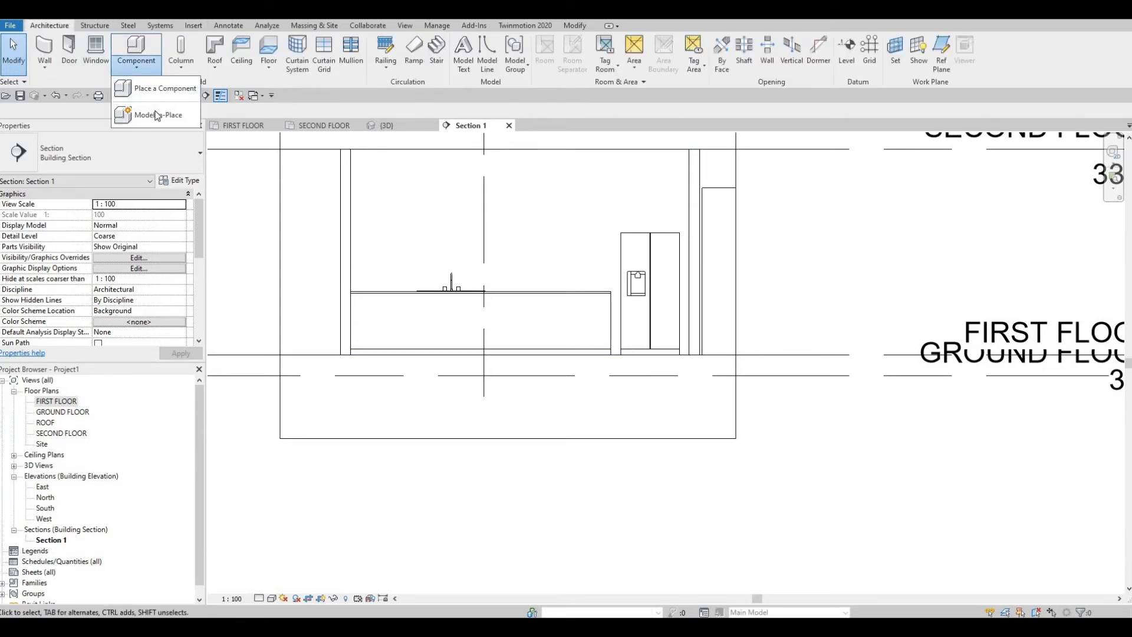
left_click(157, 114)
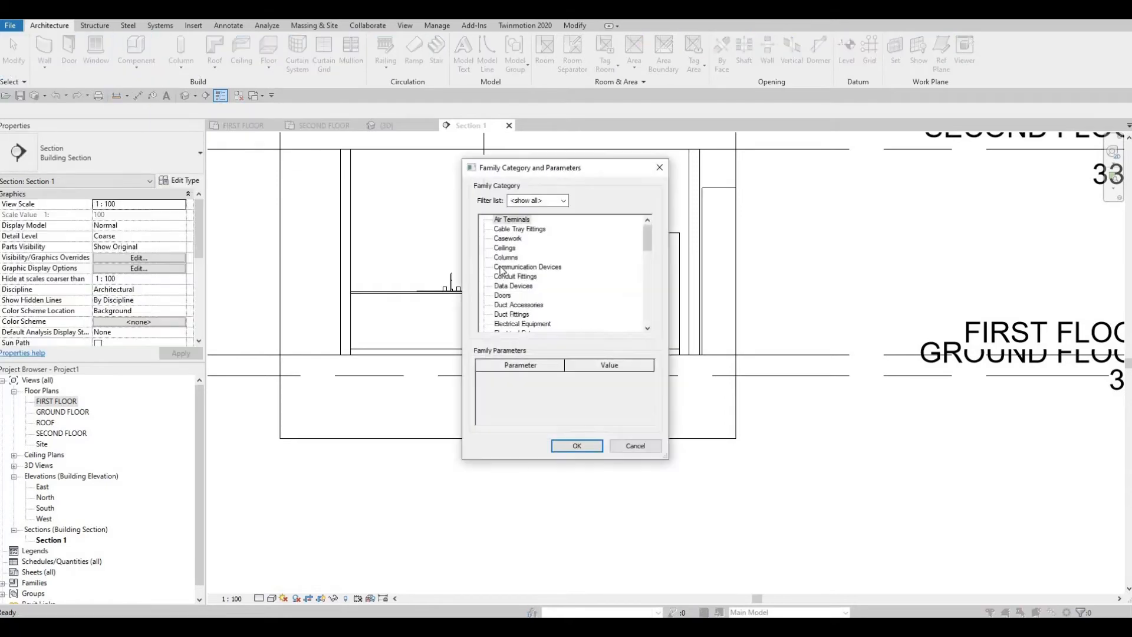
scroll(513, 271, "down", 4)
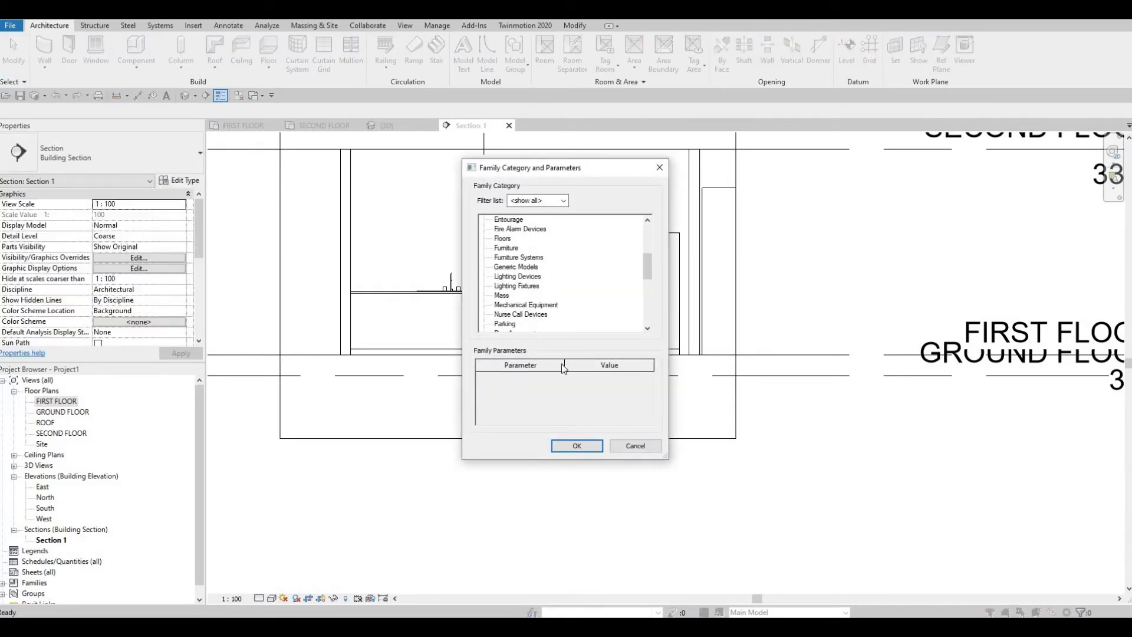
left_click(560, 446)
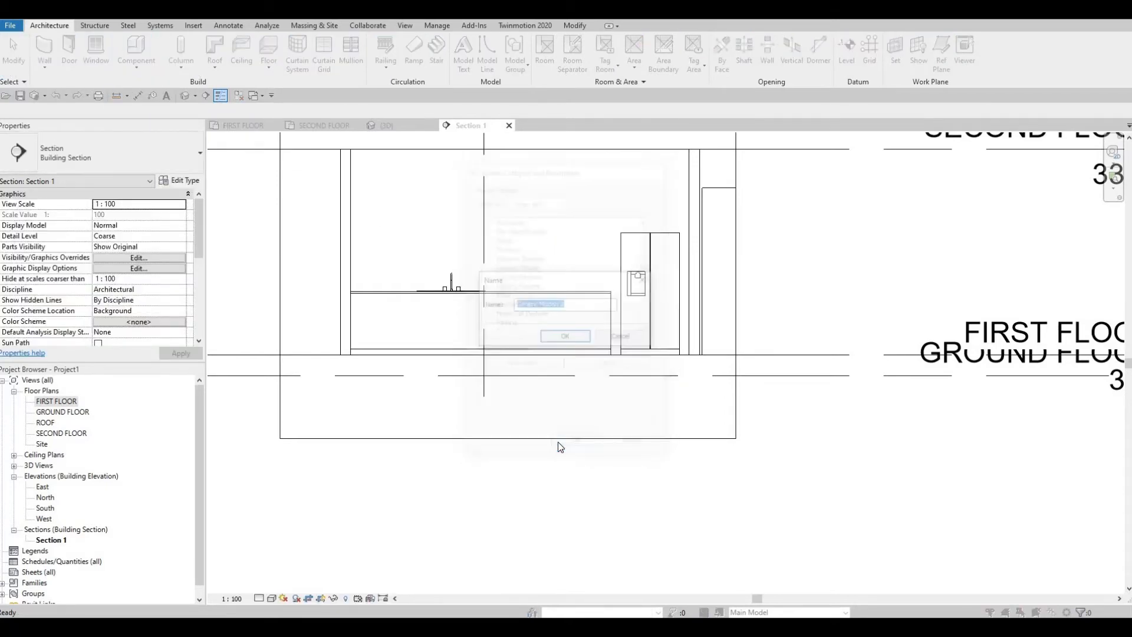
left_click(564, 337)
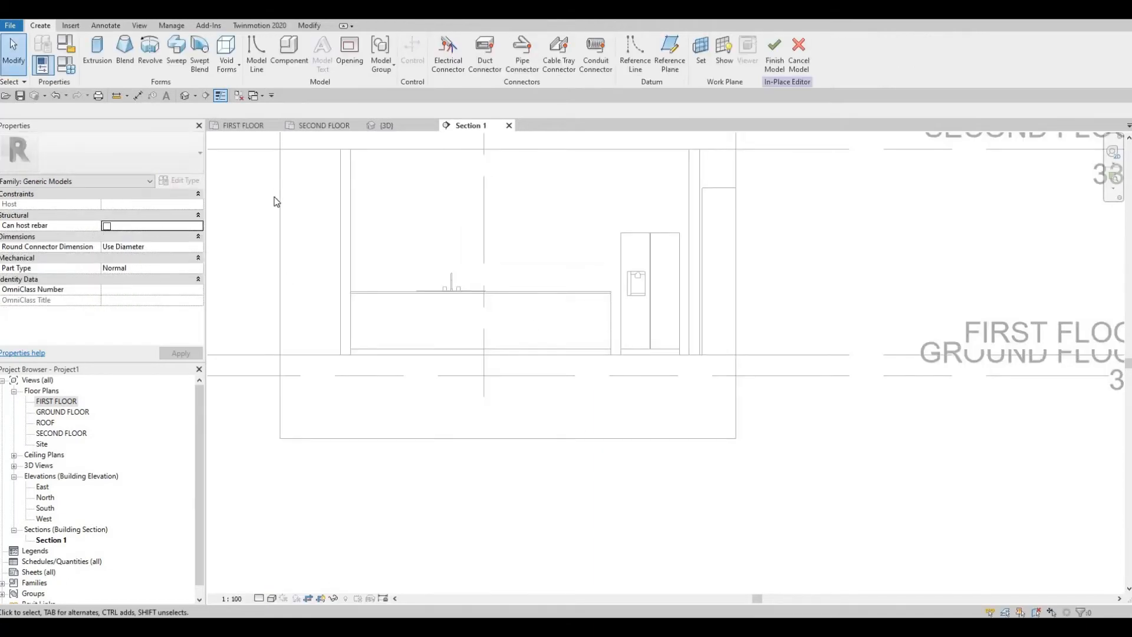
Start an extrusion with the exterior wall behind the kitchen counter picked as its work plane.
left_click(97, 56)
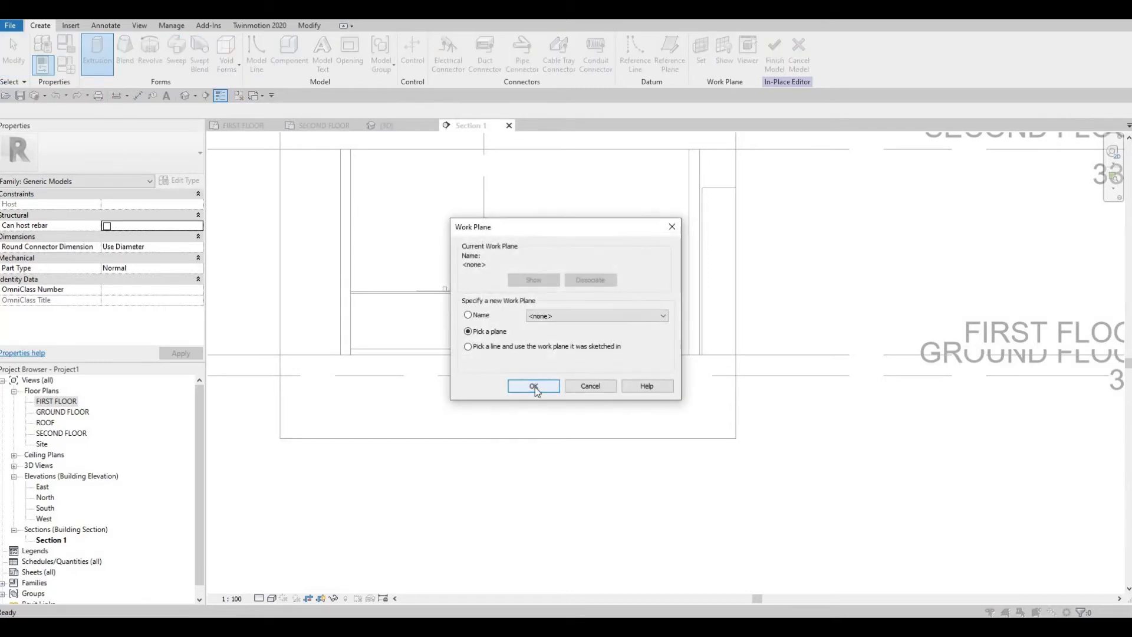
left_click(533, 385)
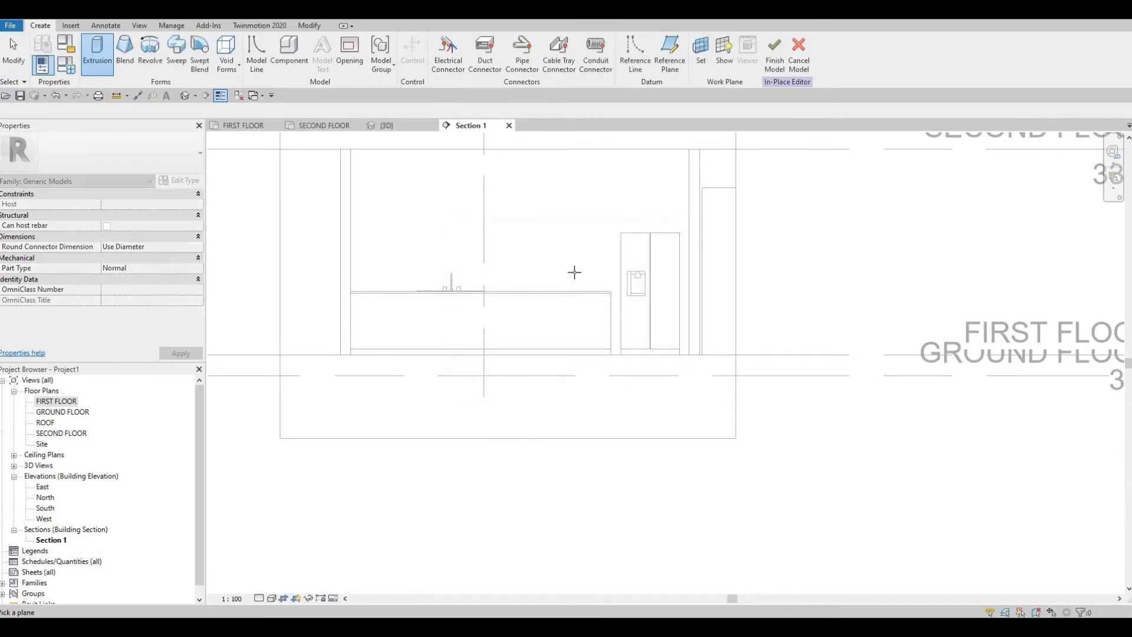
scroll(576, 265, "up", 3, "ctrl")
left_click(332, 249)
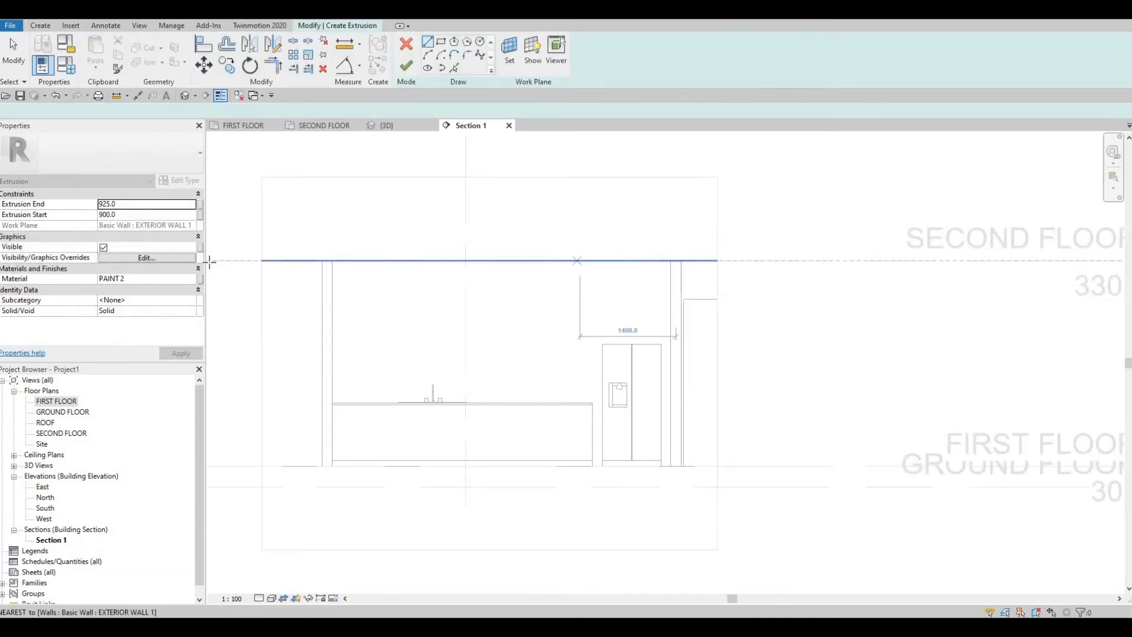
Duplicate the PAINT 2 material as PAINT 3 and assign it to the extrusion.
left_click(187, 279)
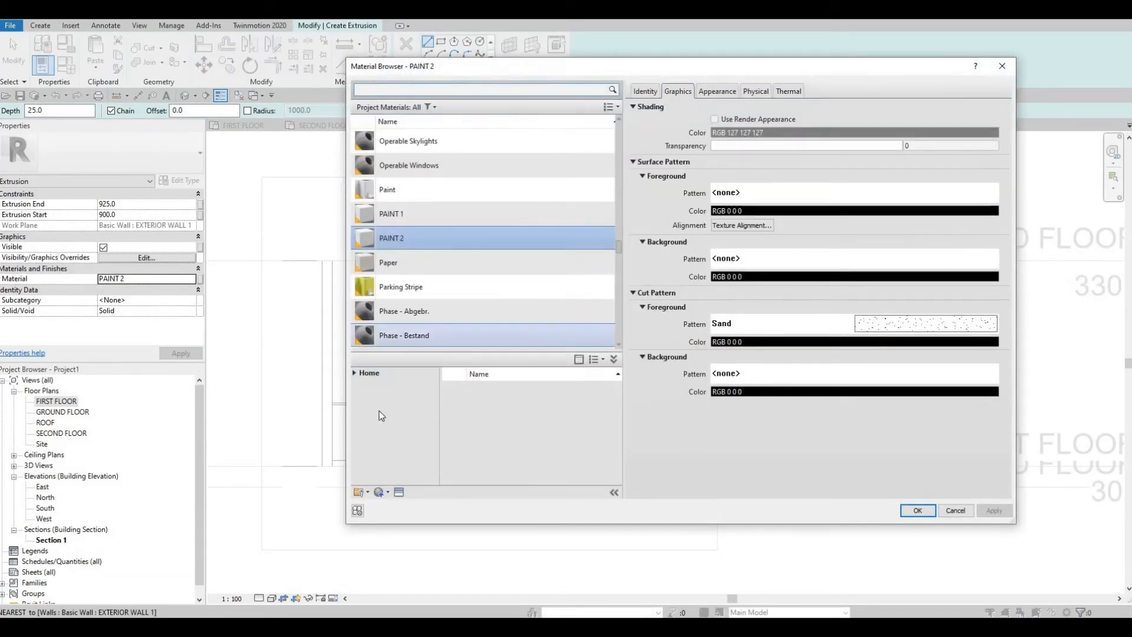
left_click(387, 493)
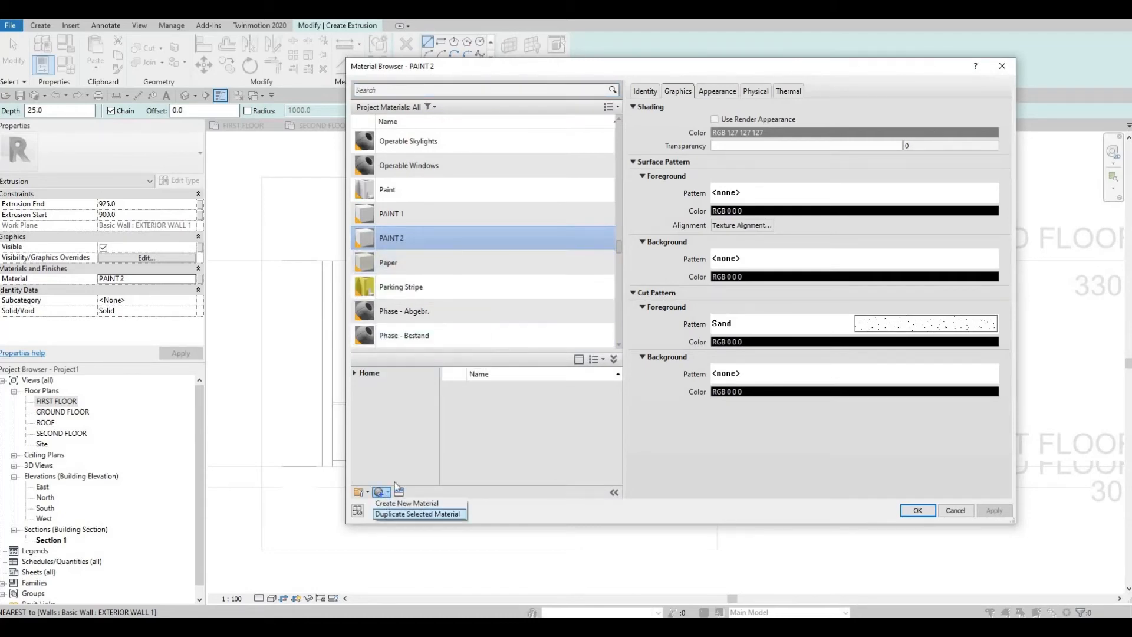
key("Return")
key("End")
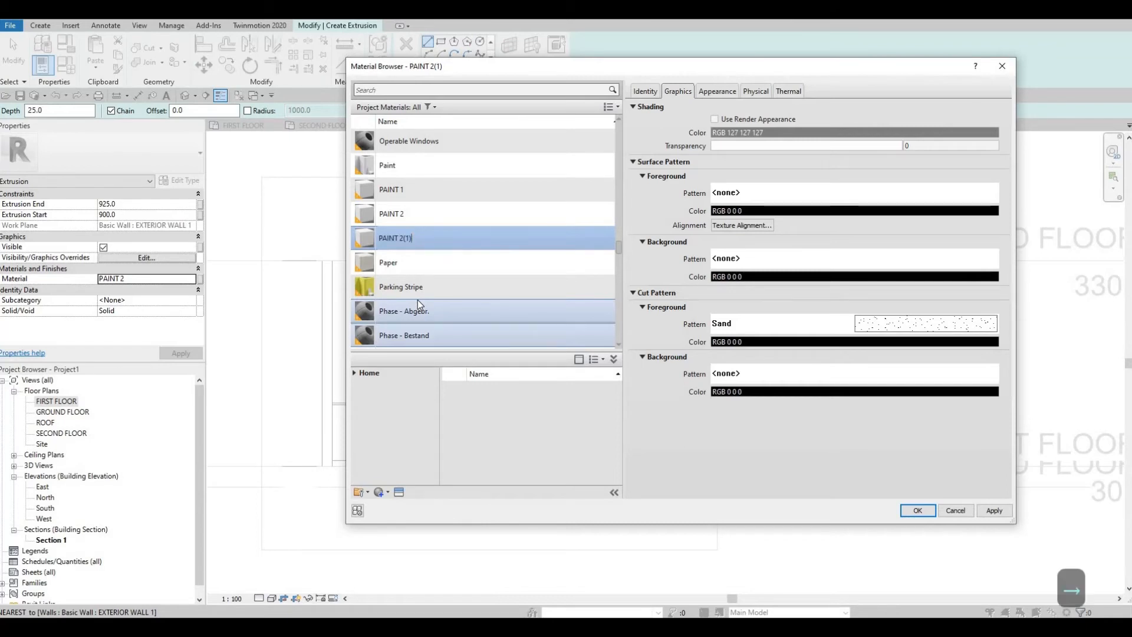
key("BackSpace")
key("BackSpace")
key("BackSpace")
key("BackSpace")
type("3")
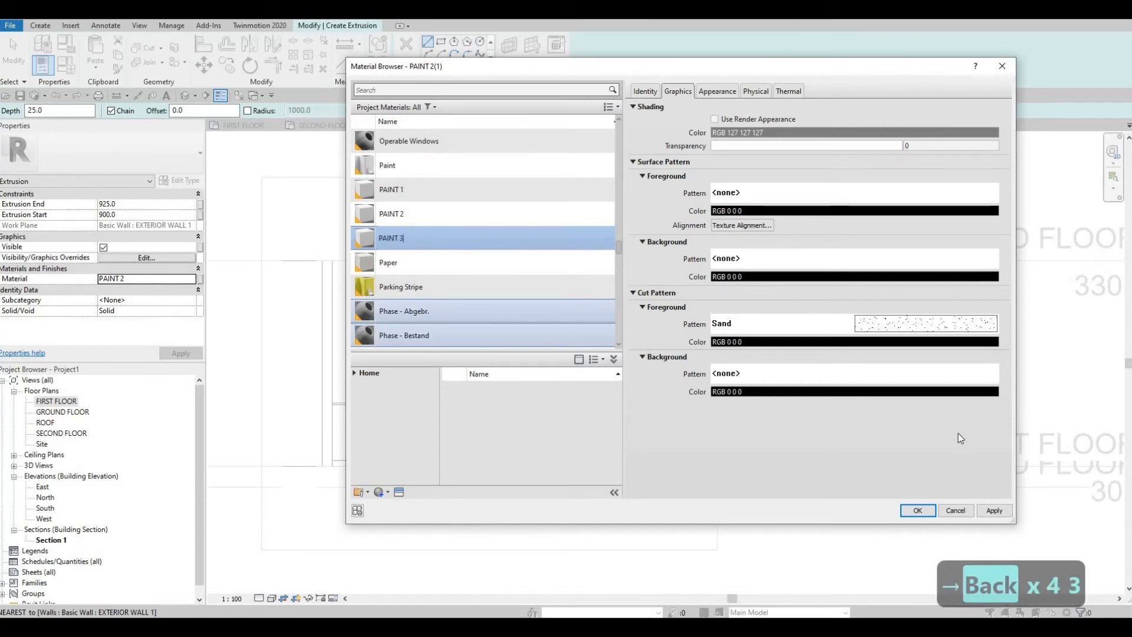
left_click(917, 509)
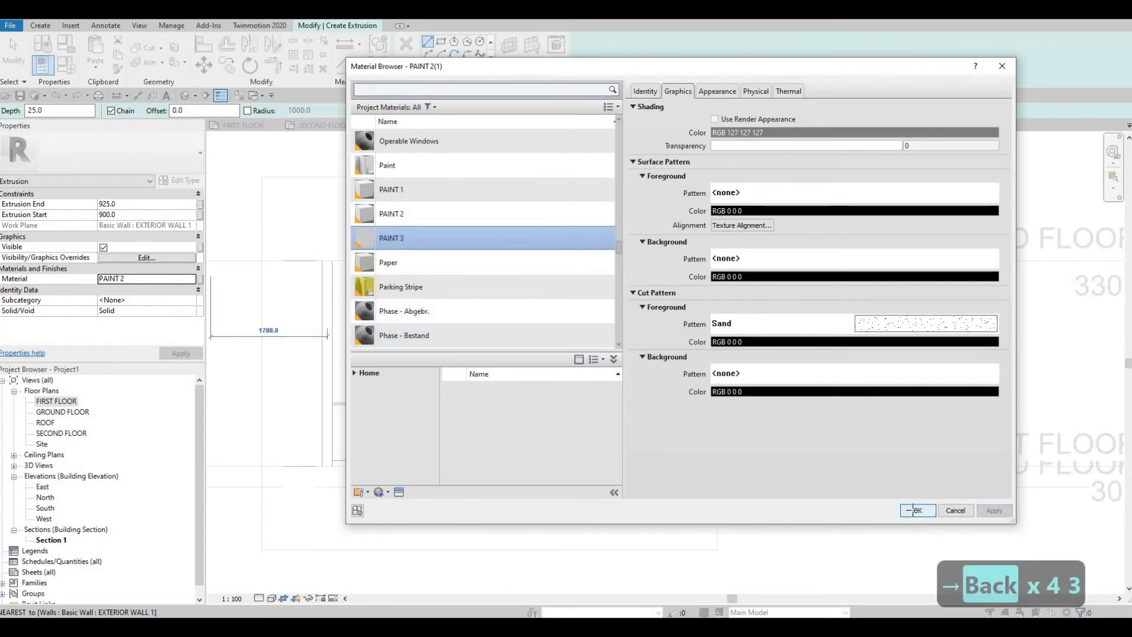
left_click(918, 509)
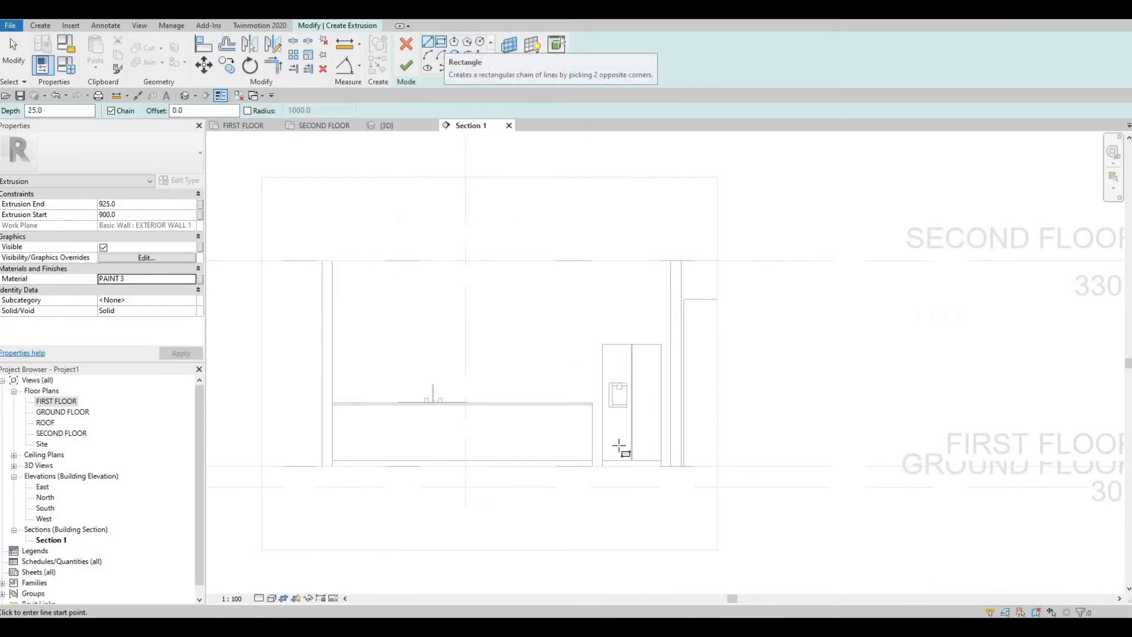
Sketch a rectangle about 2760 mm high around the refrigerator, from the wall's base corner across to the end of the counter.
left_click(444, 44)
scroll(660, 466, "up", 3)
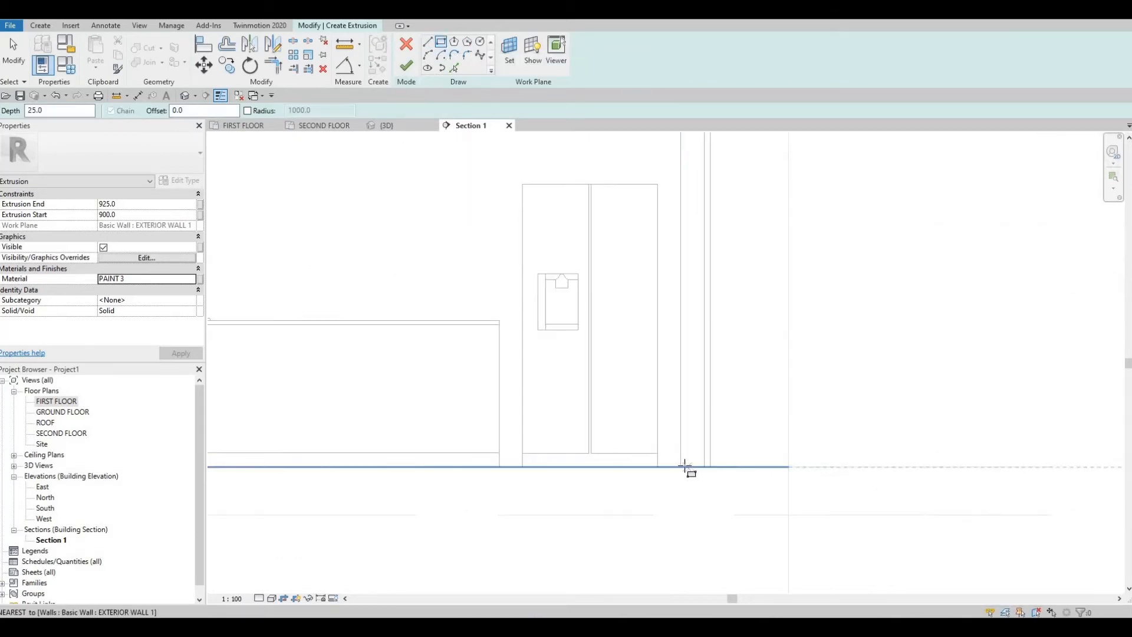
left_click(682, 467)
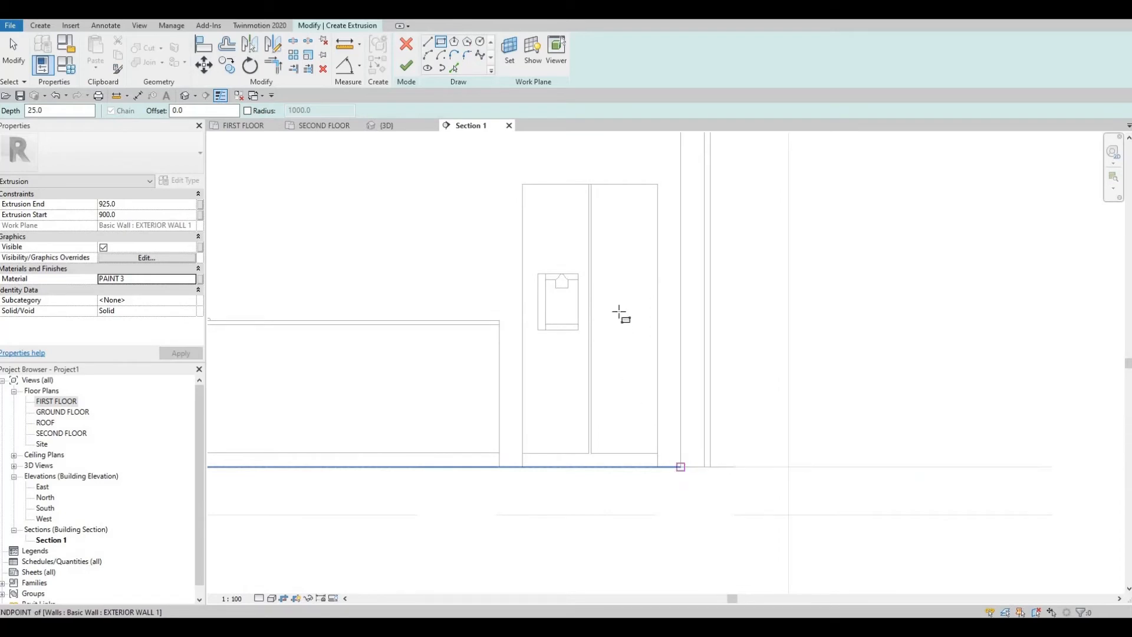
middle_click_drag(622, 322, 616, 435)
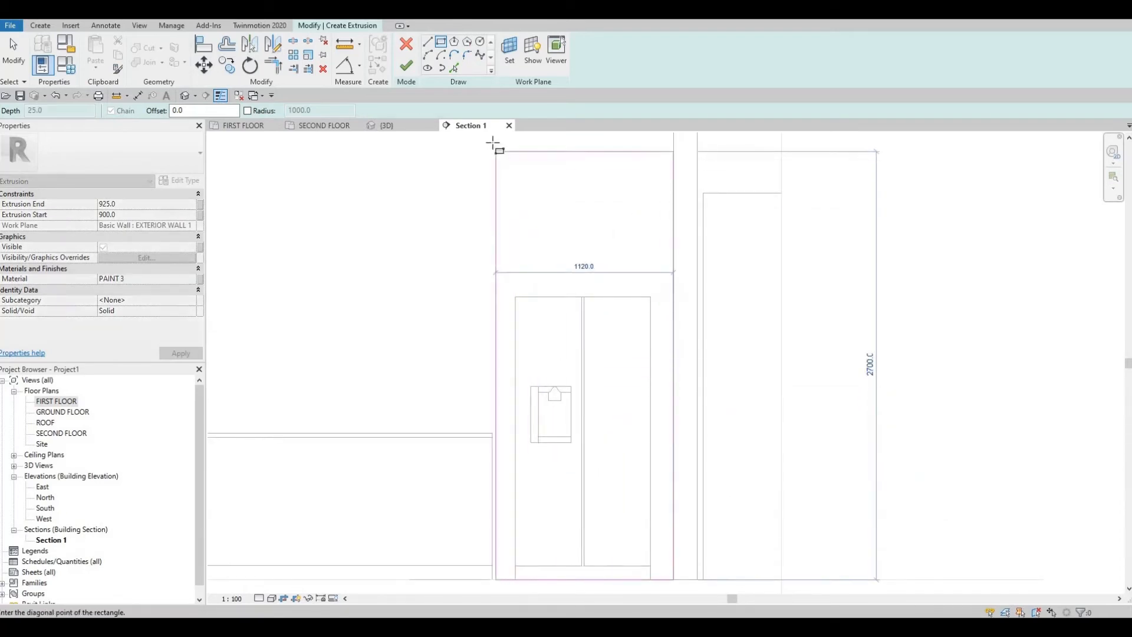
key("Escape")
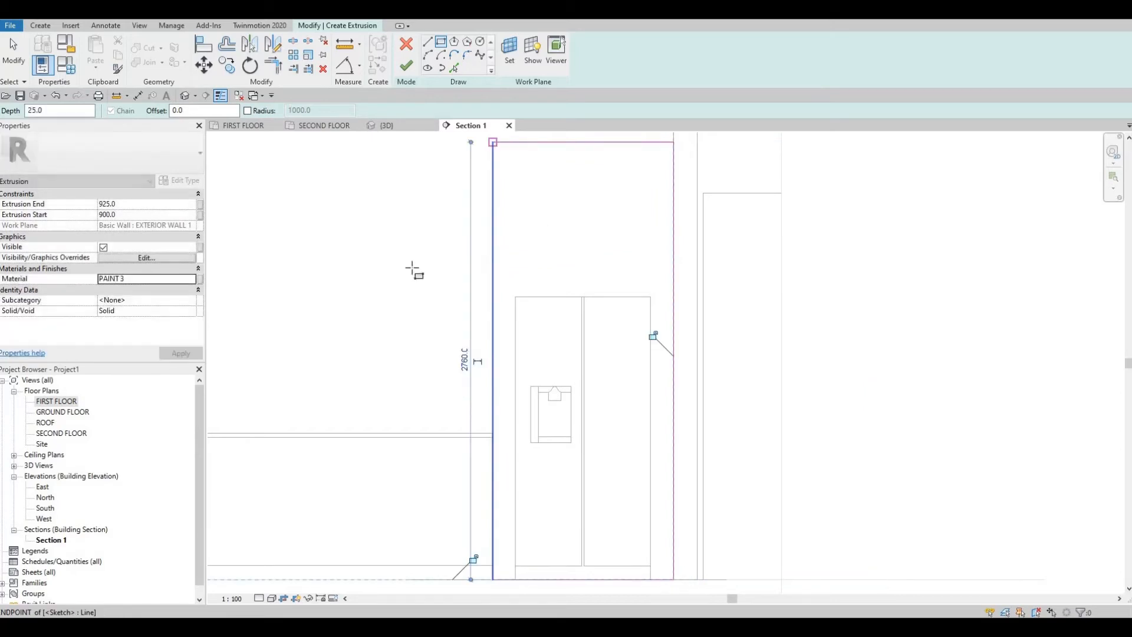
scroll(531, 271, "down", 2)
Set the extrusion start to 0 and the extrusion end to 800.
left_click(144, 207)
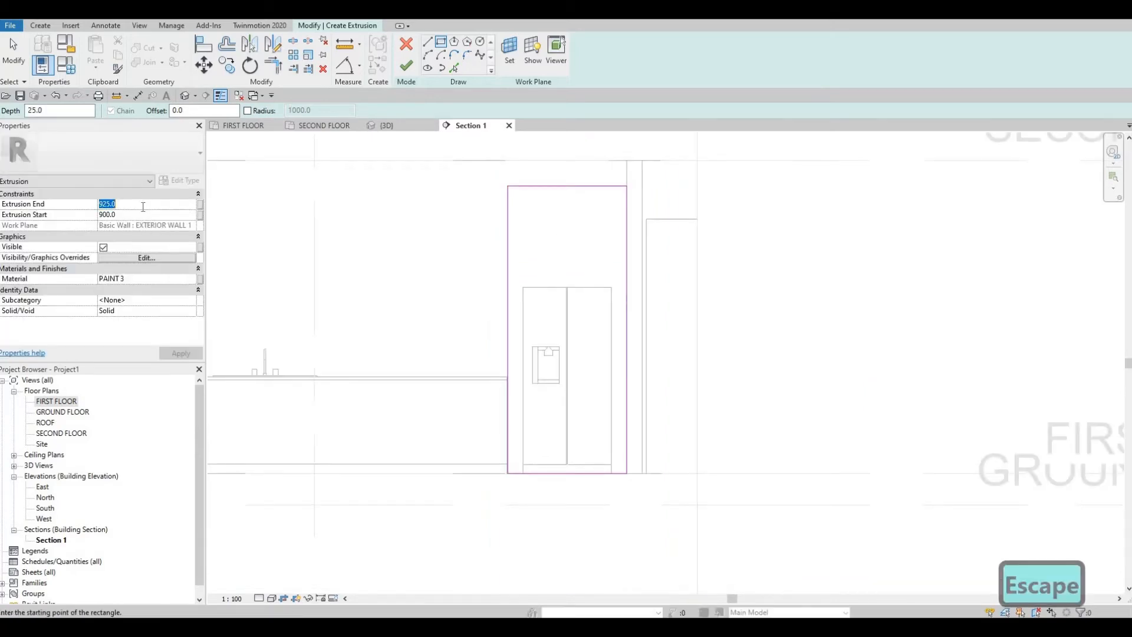
type("0")
key("Return")
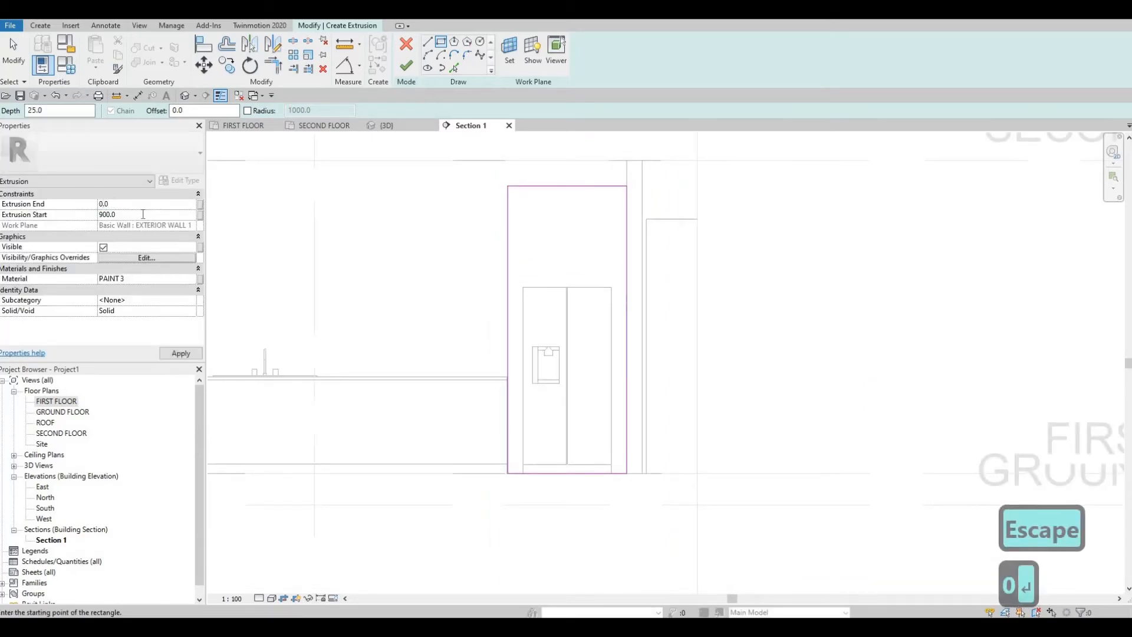
type("0")
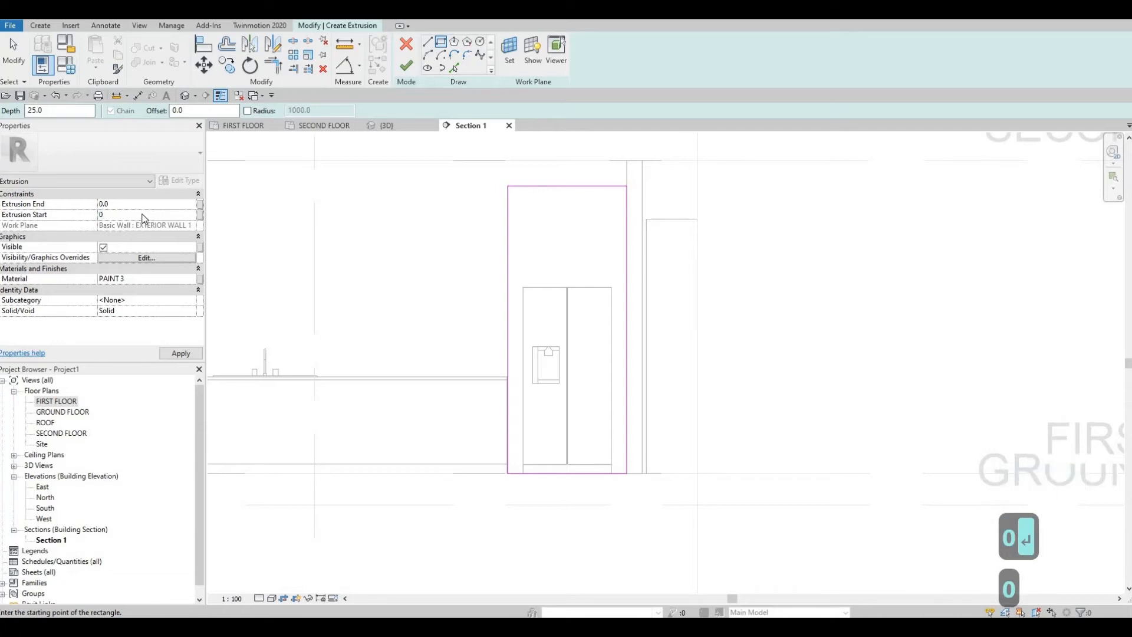
key("Return")
left_click(135, 194)
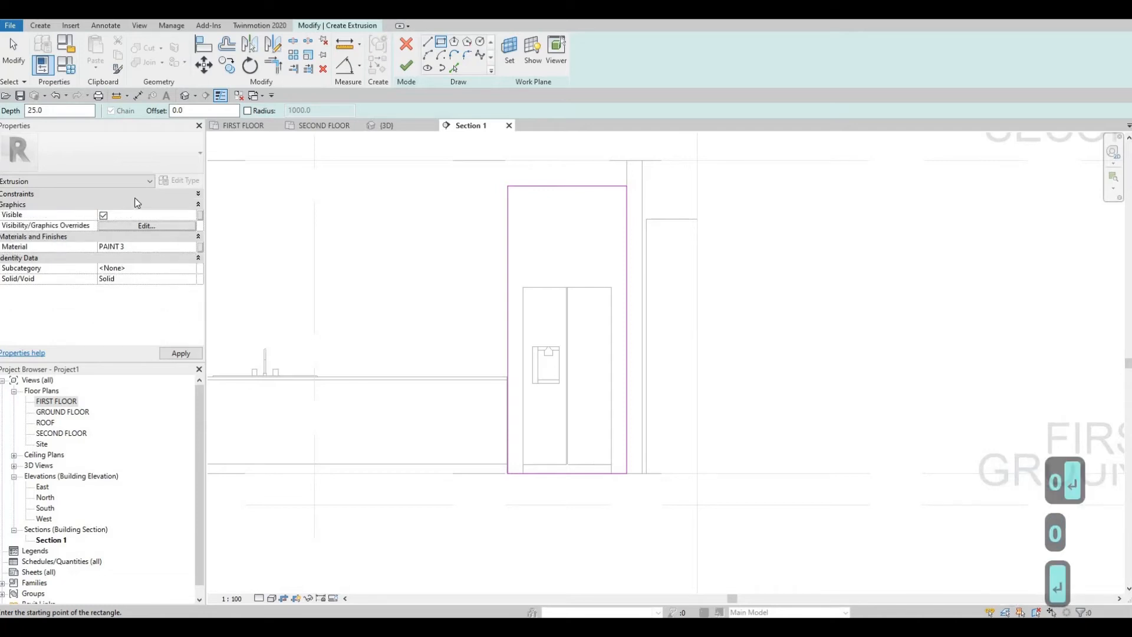
left_click(134, 197)
left_click(134, 197)
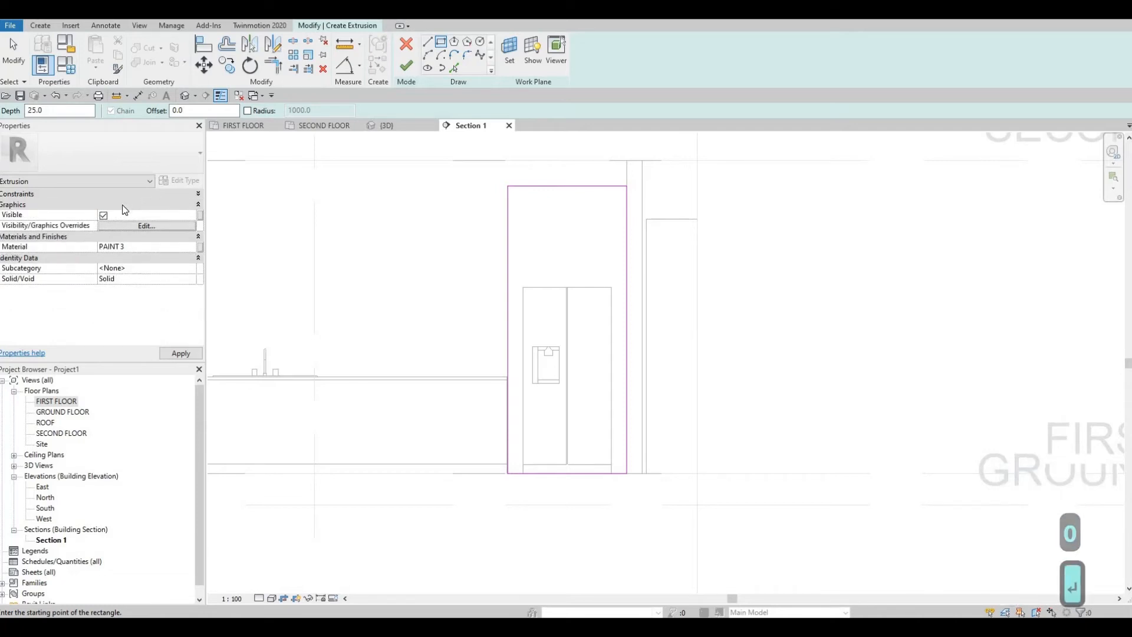
left_click(124, 195)
type("800")
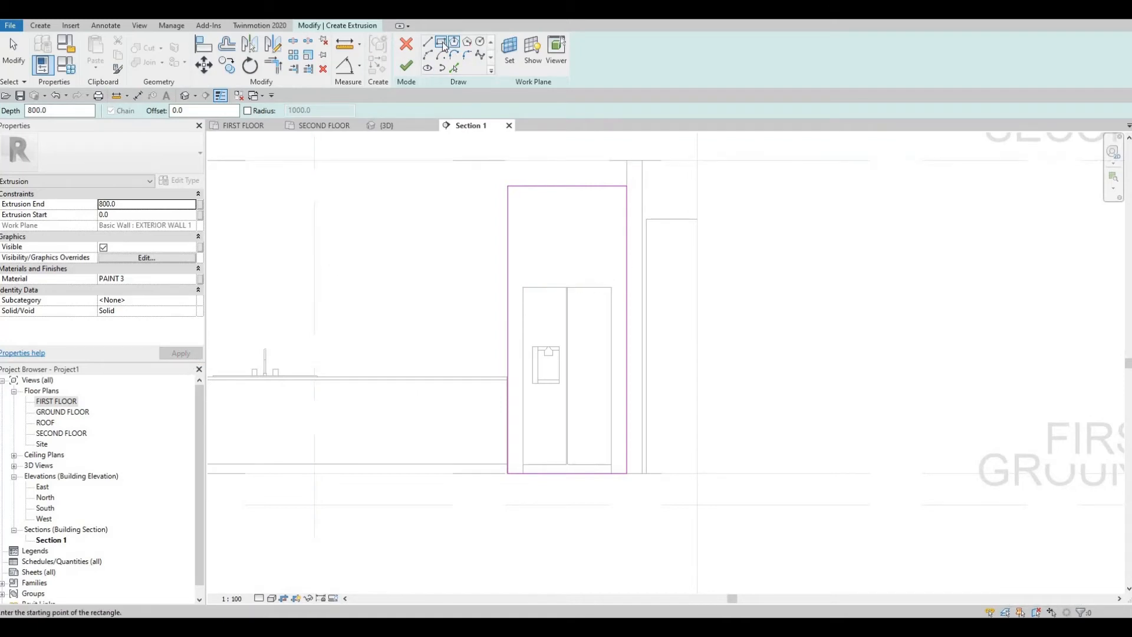
Sketch an inner rectangle about 1785 mm high around the refrigerator's outline, from its base corner to the opposite upper corner.
scroll(509, 466, "up", 5)
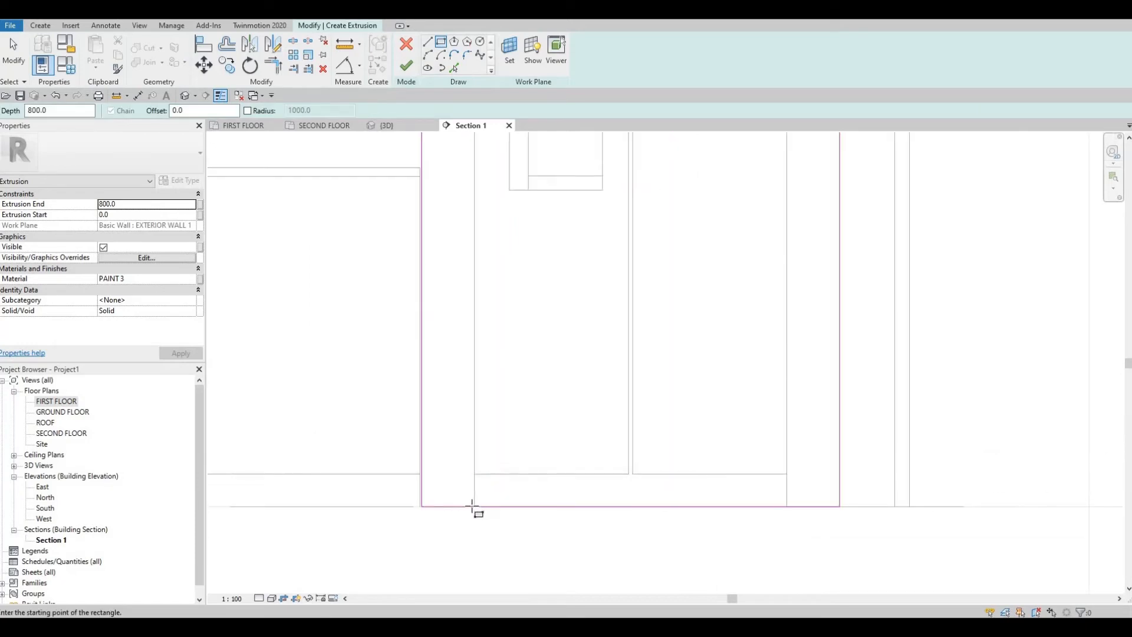
left_click(507, 472)
scroll(707, 302, "down", 4)
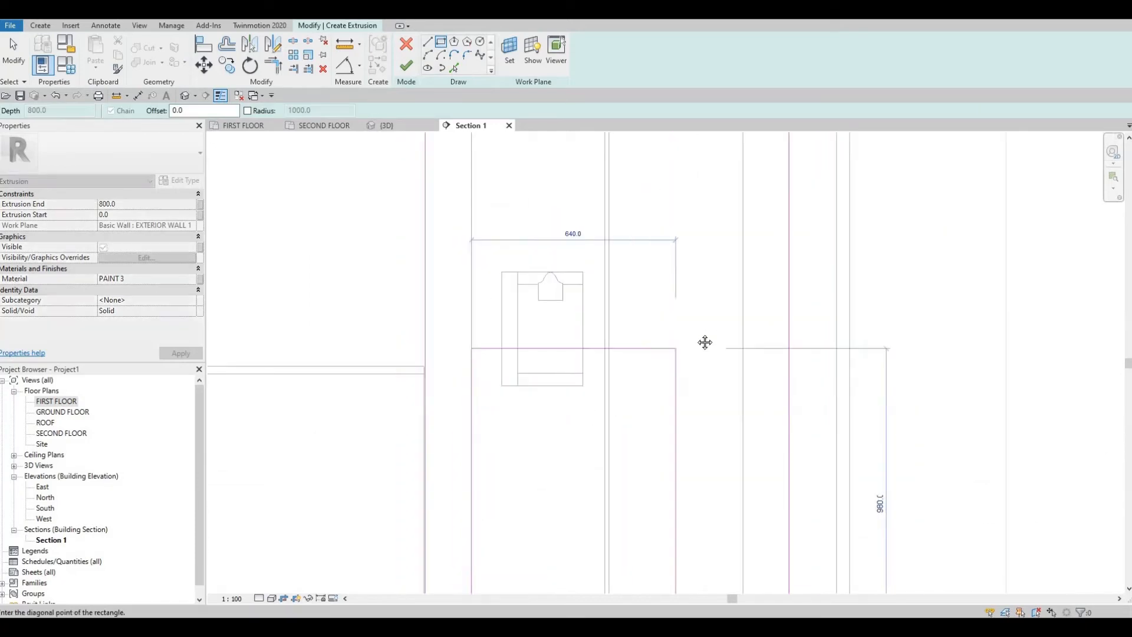
left_click(714, 205)
key("Escape")
key("Escape")
key("Escape")
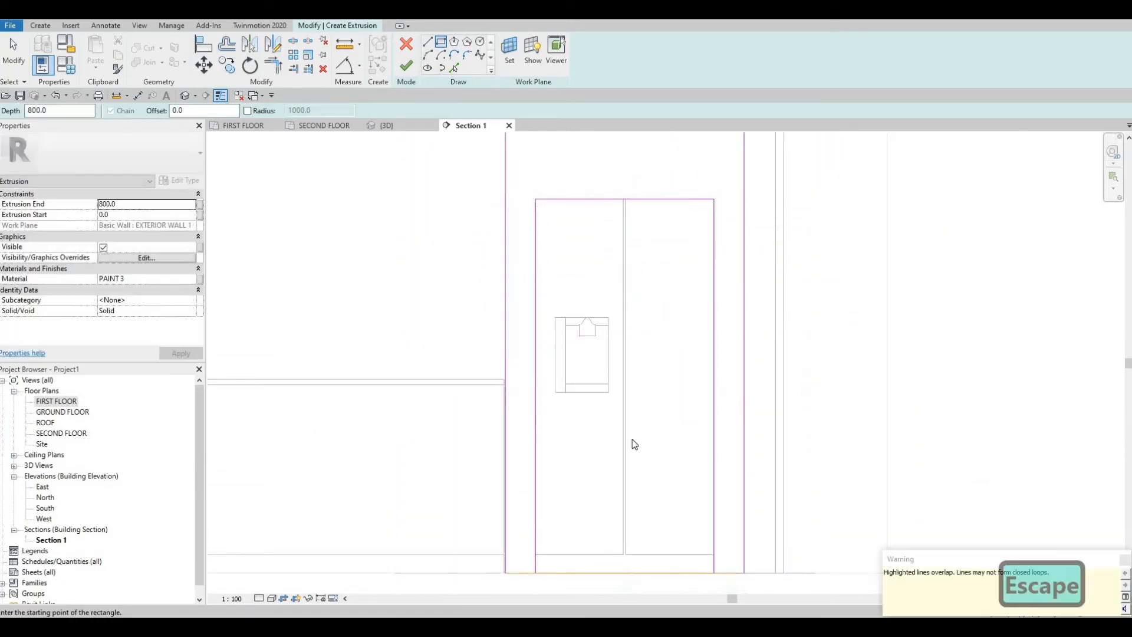
Delete the inner rectangle's bottom line that overlaps the outer rectangle's base line.
scroll(629, 500, "down", 1)
left_click(616, 520)
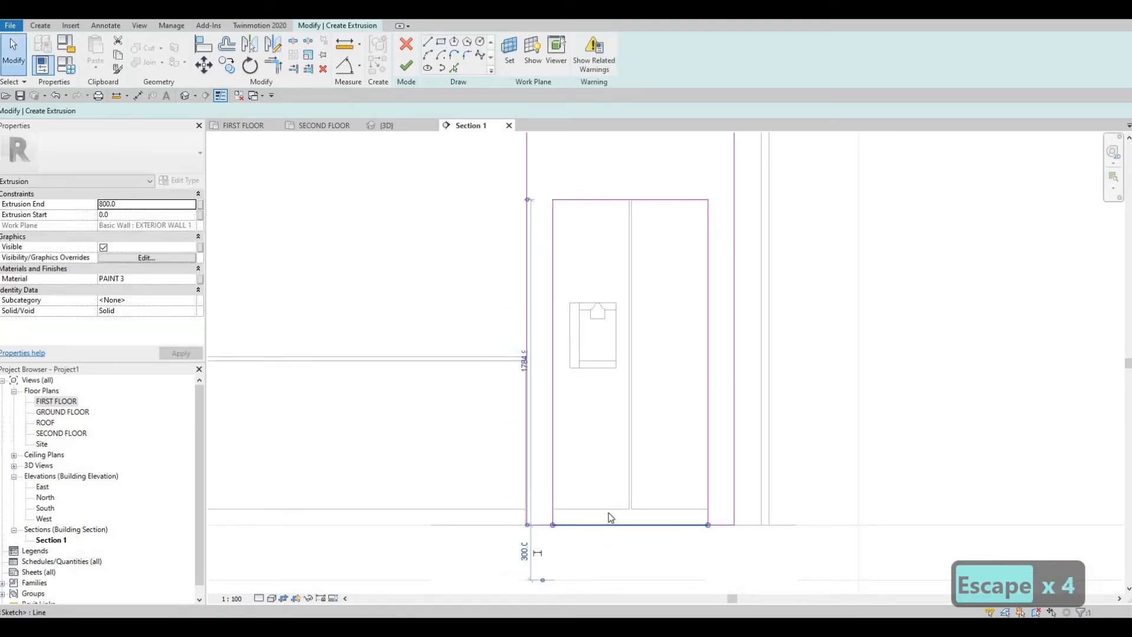
key("Delete")
Split the outer rectangle's base line and trim both halves to the inner verticals, leaving the refrigerator opening open at the floor.
key("s")
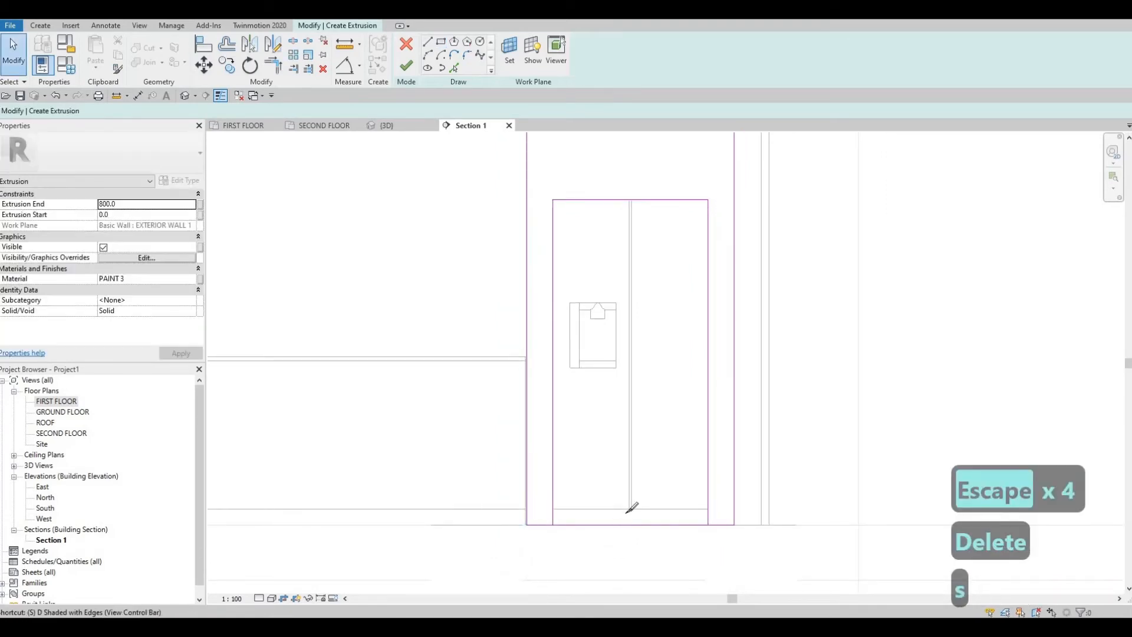
key("l")
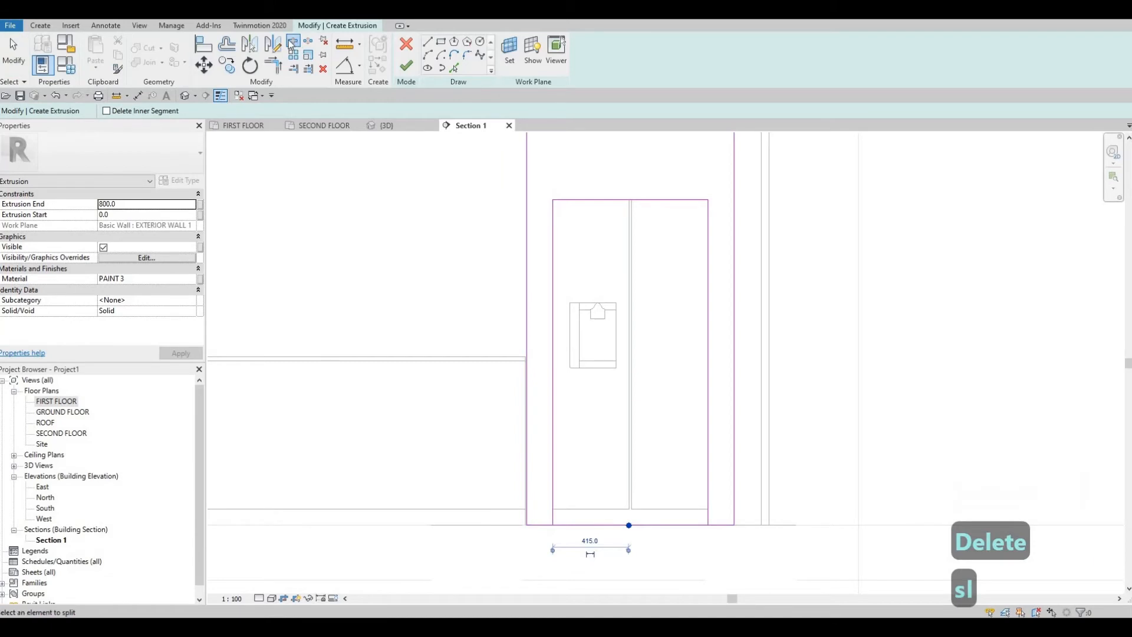
key("Escape")
key("Escape")
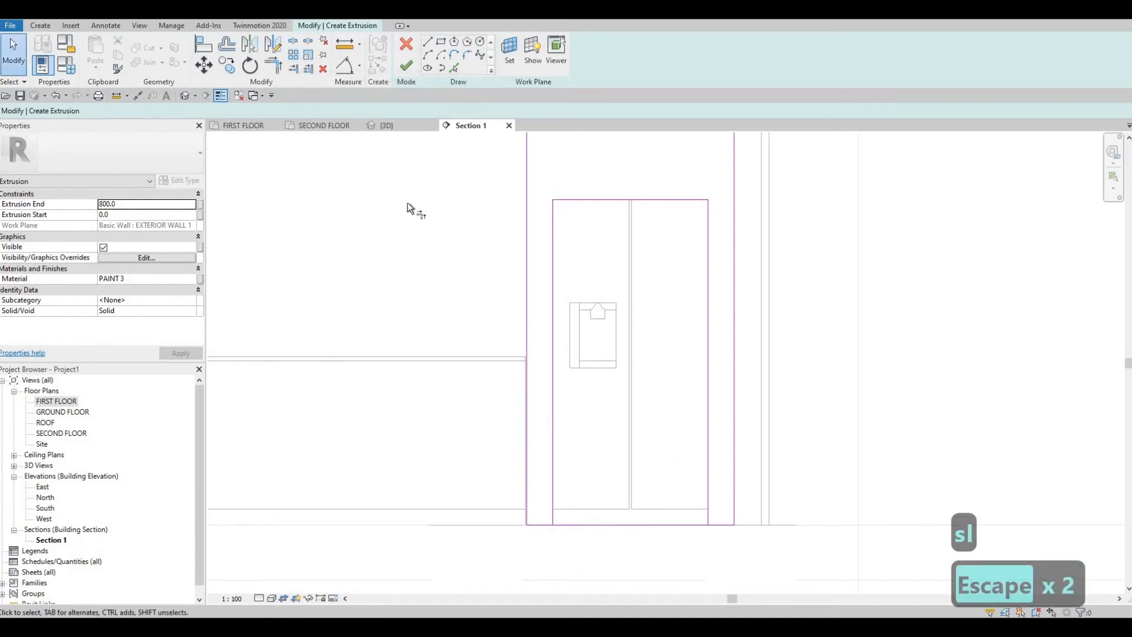
key("t")
key("r")
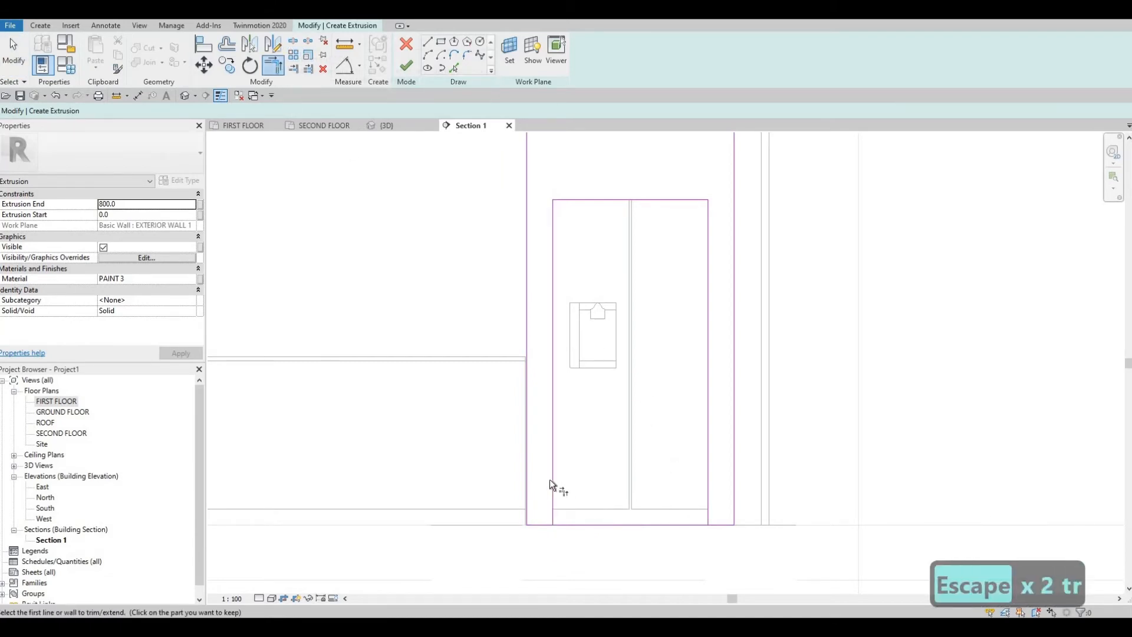
left_click(537, 522)
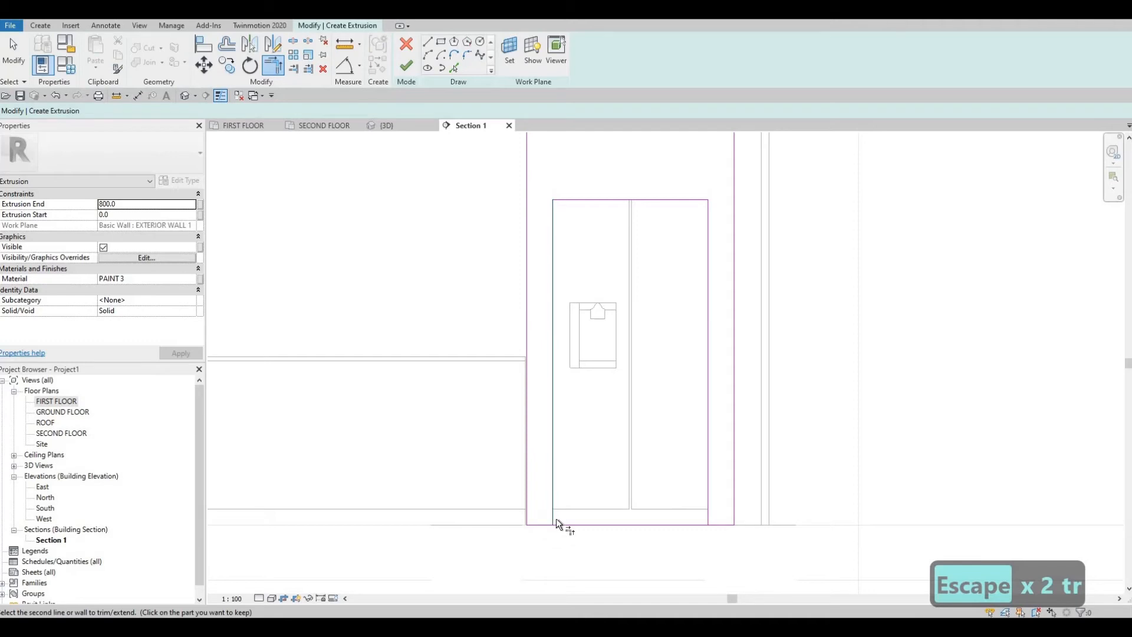
left_click(708, 451)
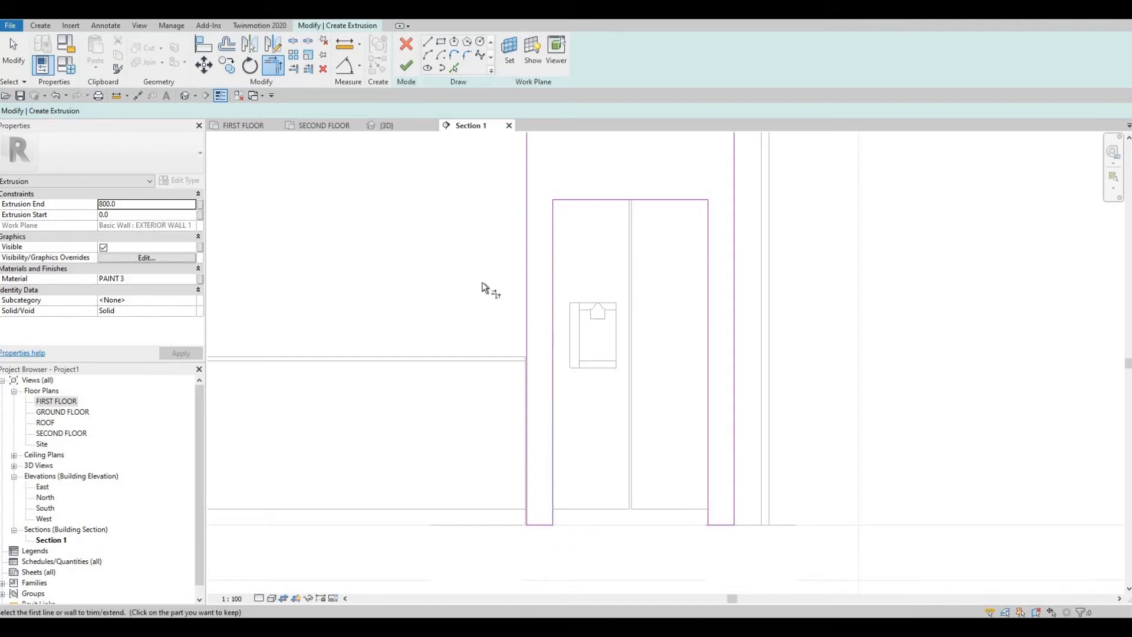
scroll(544, 331, "down", 4)
key("Escape")
Set the height of the enclosure profile's top line to 2800 mm, measured from the base of the side leg.
scroll(530, 380, "up", 2)
middle_click_drag(528, 376, 531, 460)
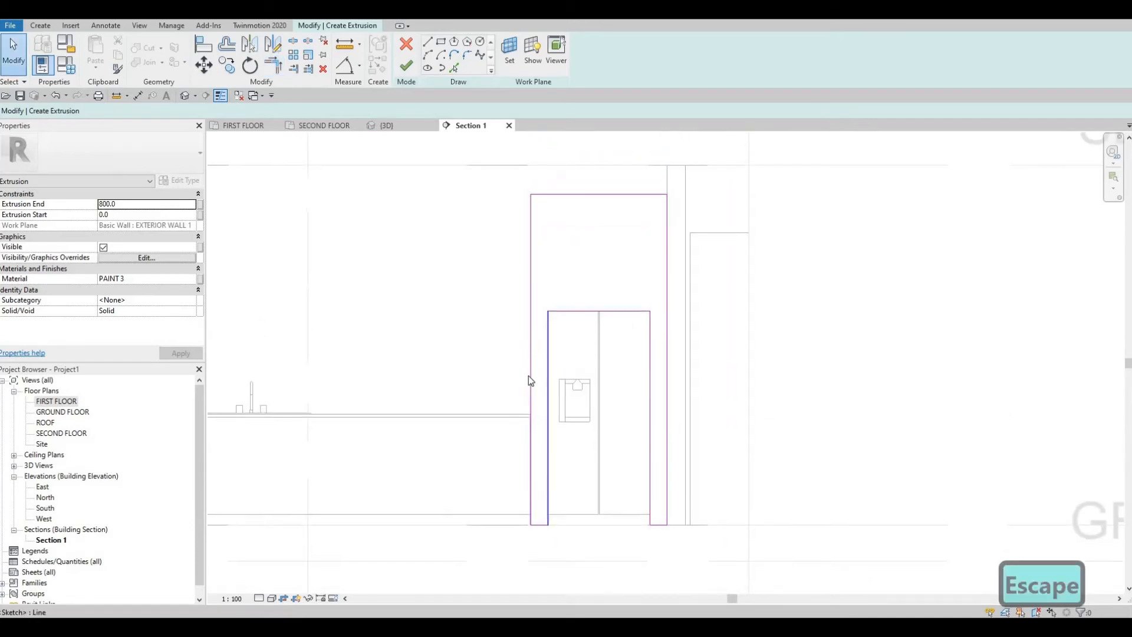
middle_click_drag(668, 148, 776, 104)
scroll(674, 154, "down", 1)
key("Escape")
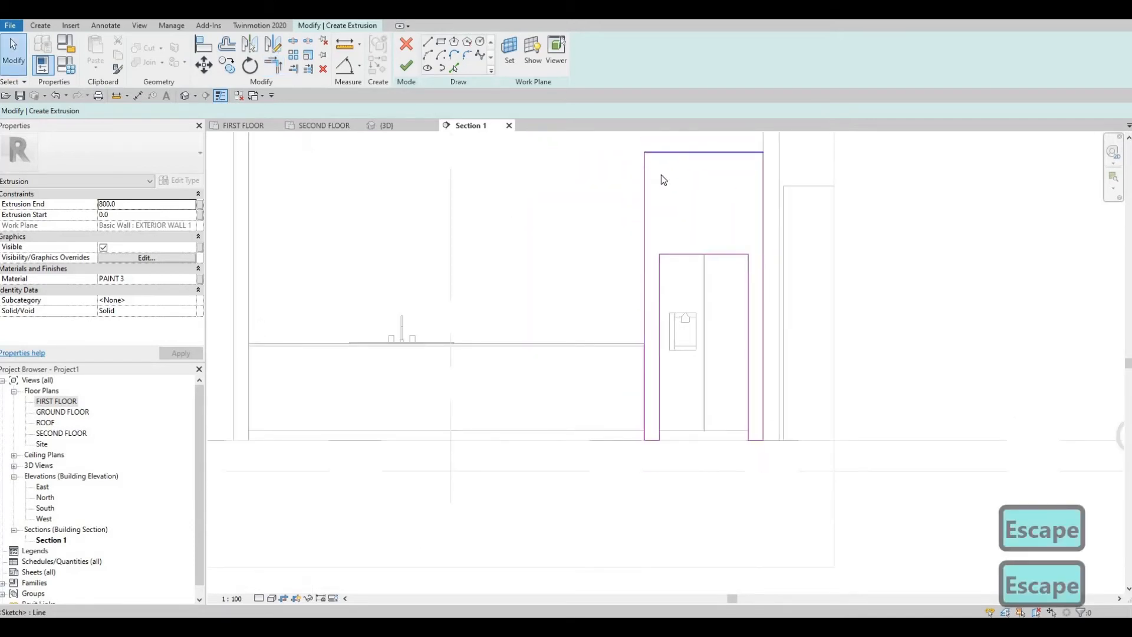
left_click(676, 152)
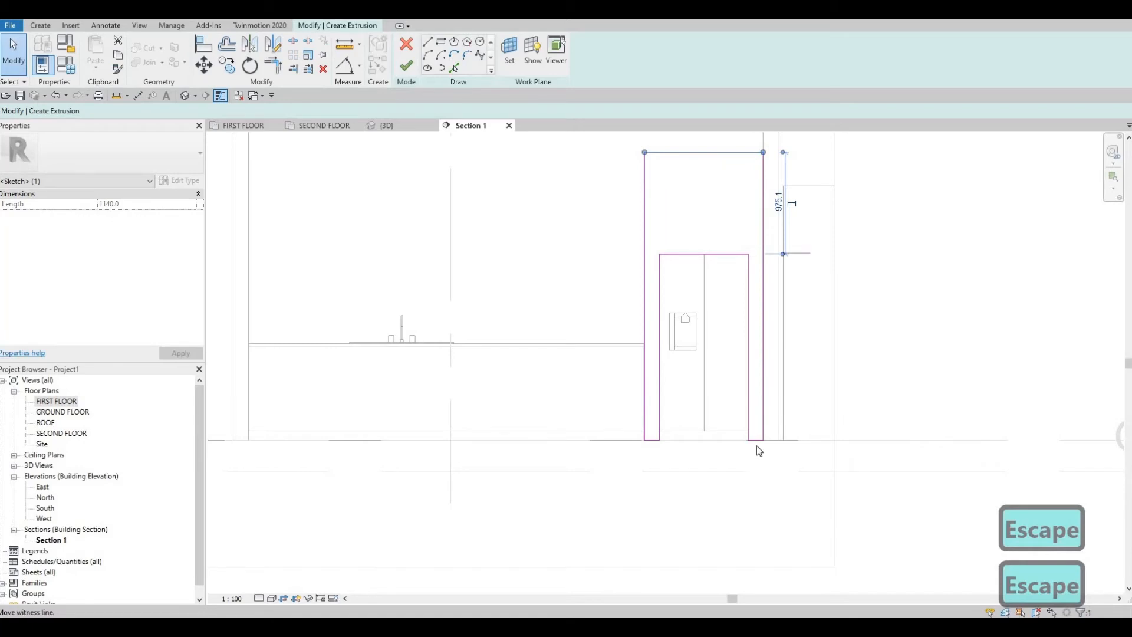
left_click_drag(756, 445, 758, 363)
middle_click_drag(776, 299, 773, 328)
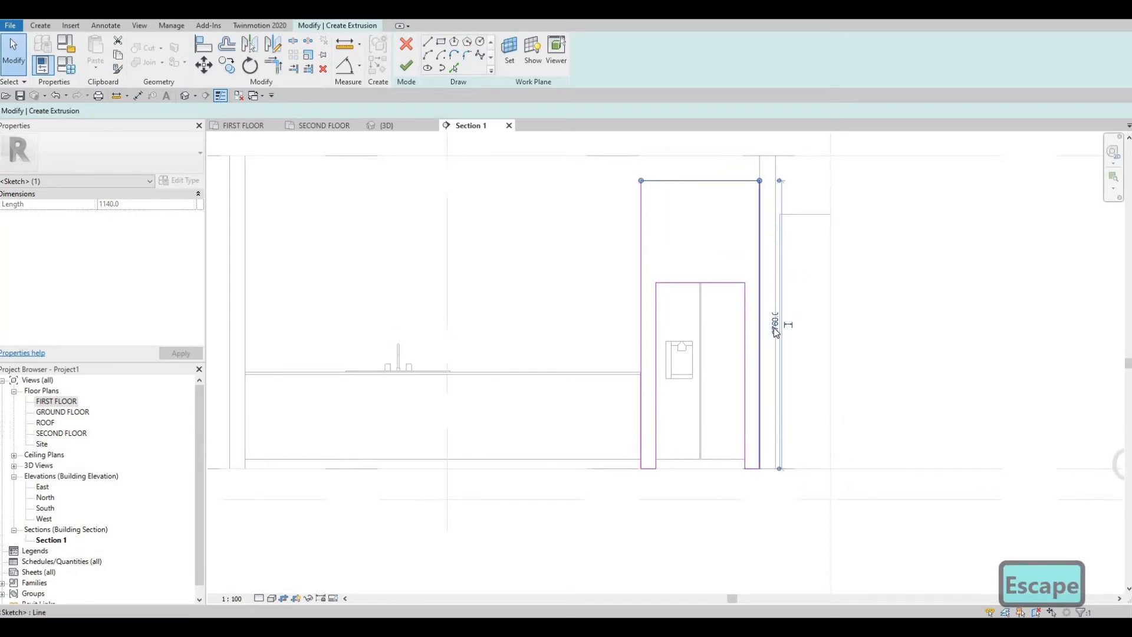
scroll(773, 327, "up", 1)
left_click(775, 327)
type("2800")
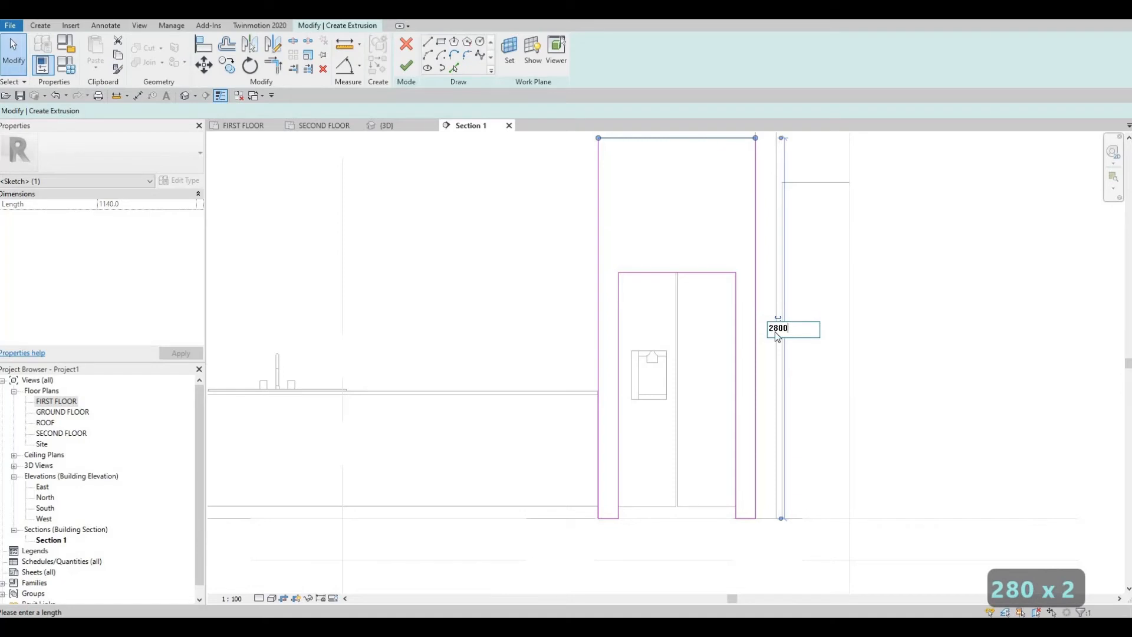
key("Return")
key("Escape")
Finish the enclosure's extrusion sketch and inspect the extrusion beside the counter in the 3D view.
scroll(798, 404, "down", 2)
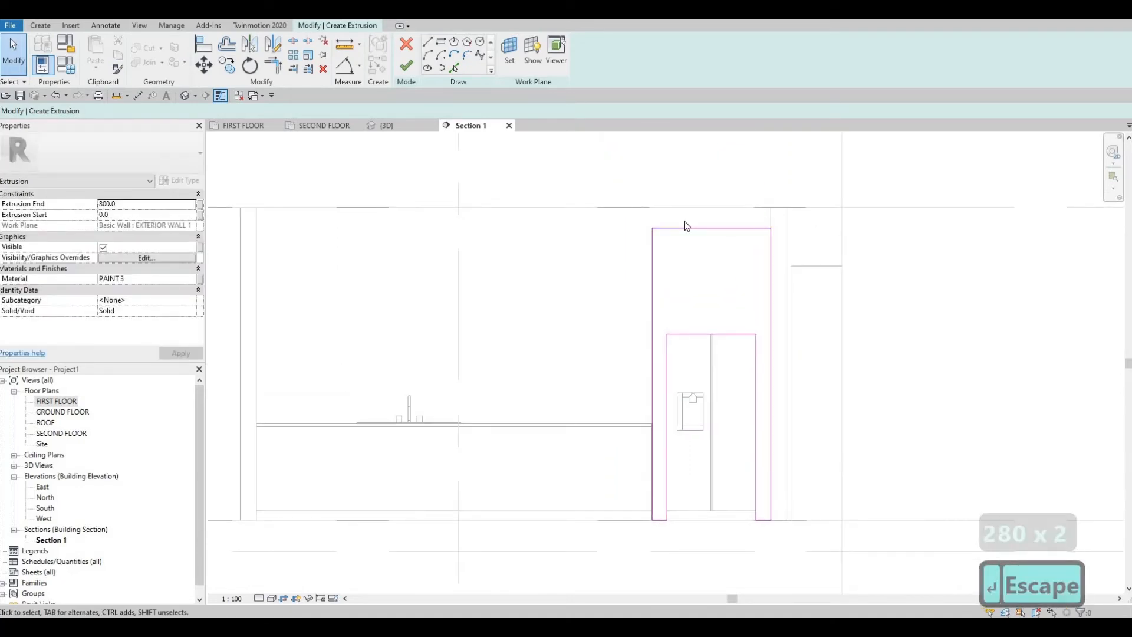
middle_click_drag(458, 220, 512, 234)
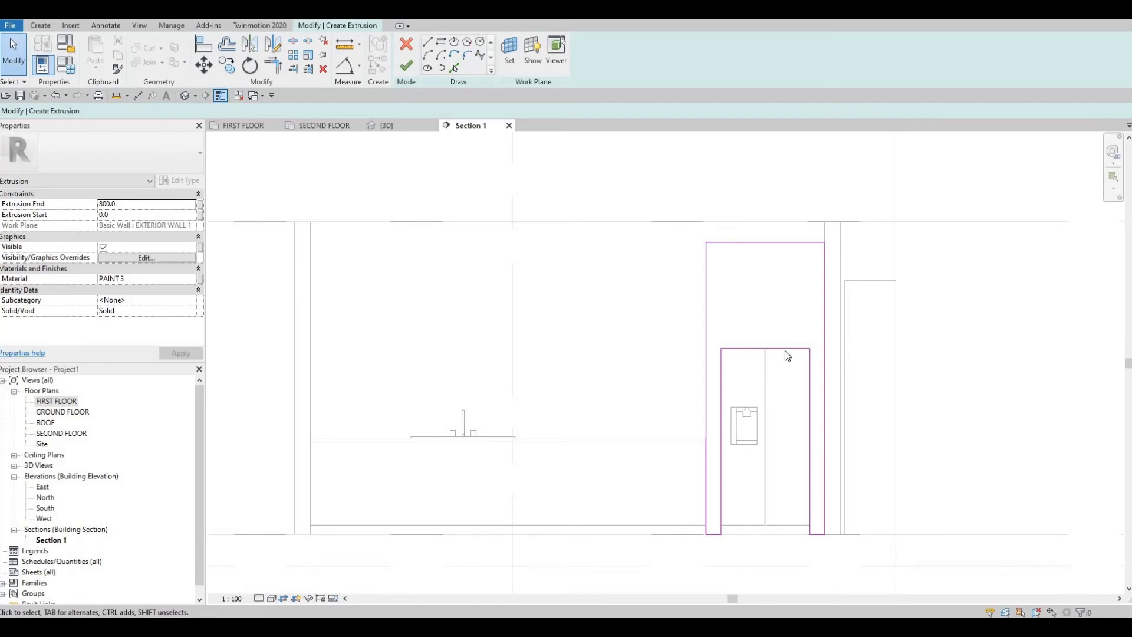
middle_click_drag(824, 443, 830, 417)
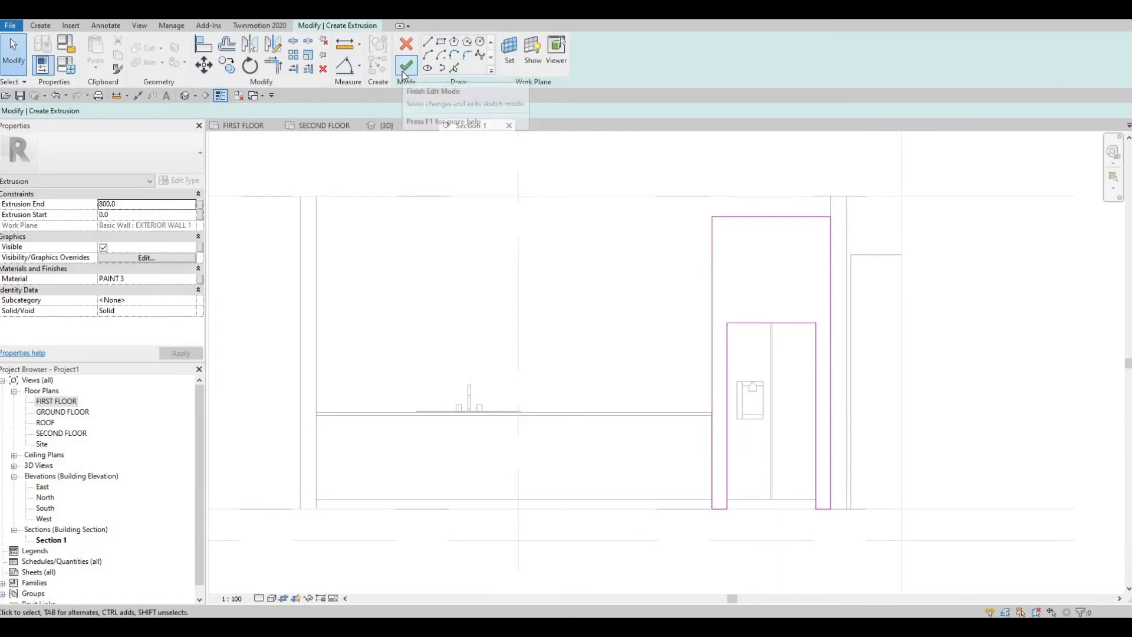
left_click(403, 68)
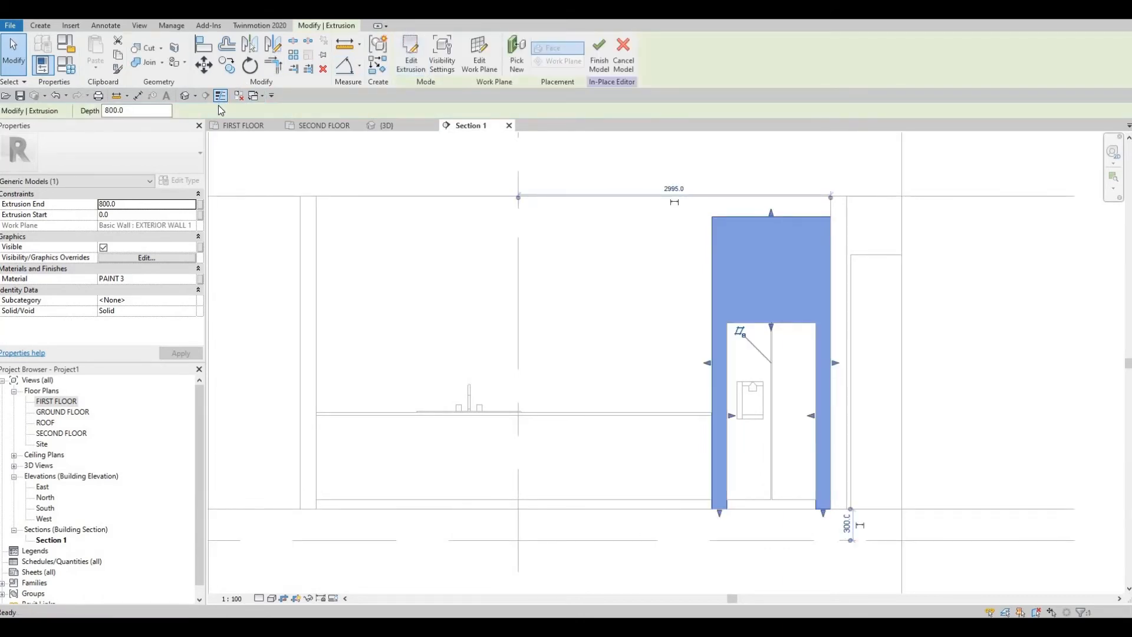
left_click(185, 95)
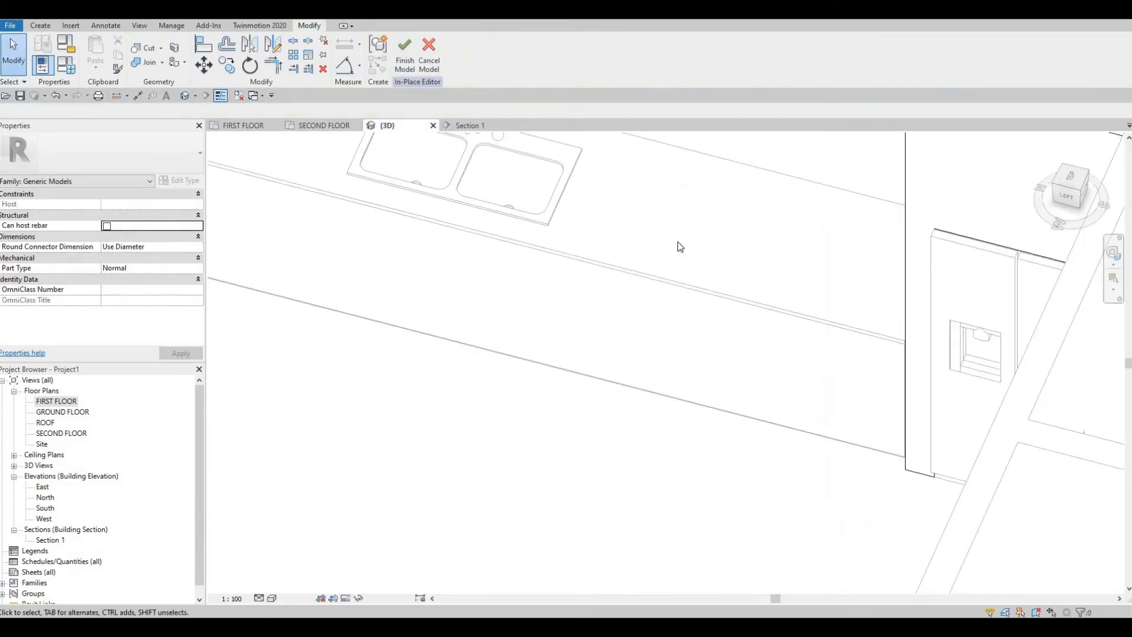
middle_click_drag(710, 383, 935, 374, "shift")
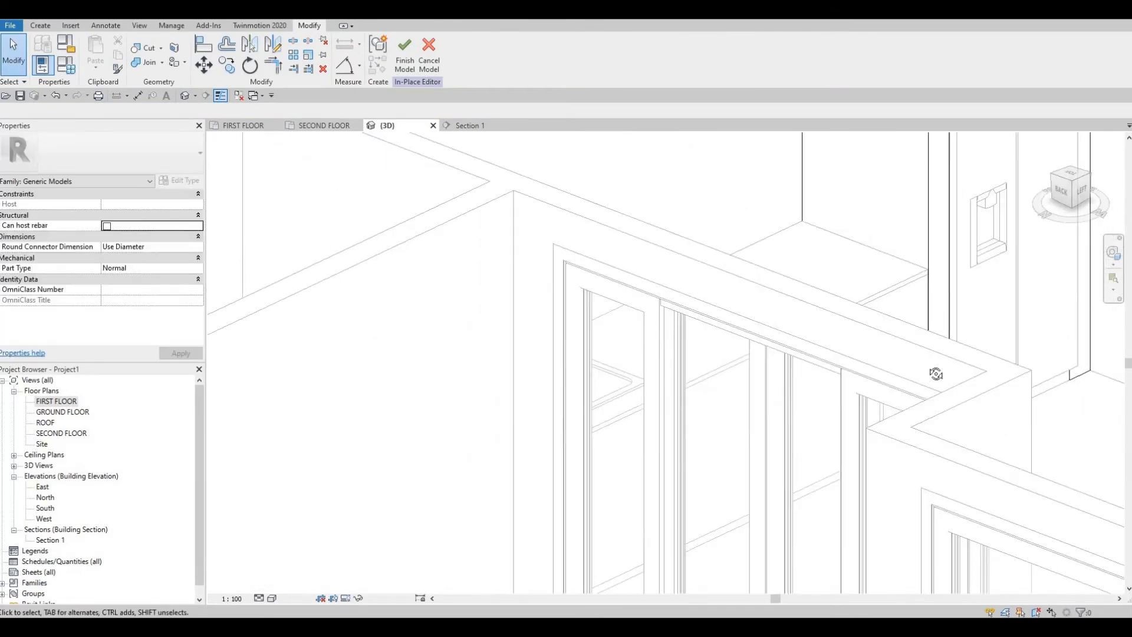
middle_click_drag(472, 440, 472, 513, "shift")
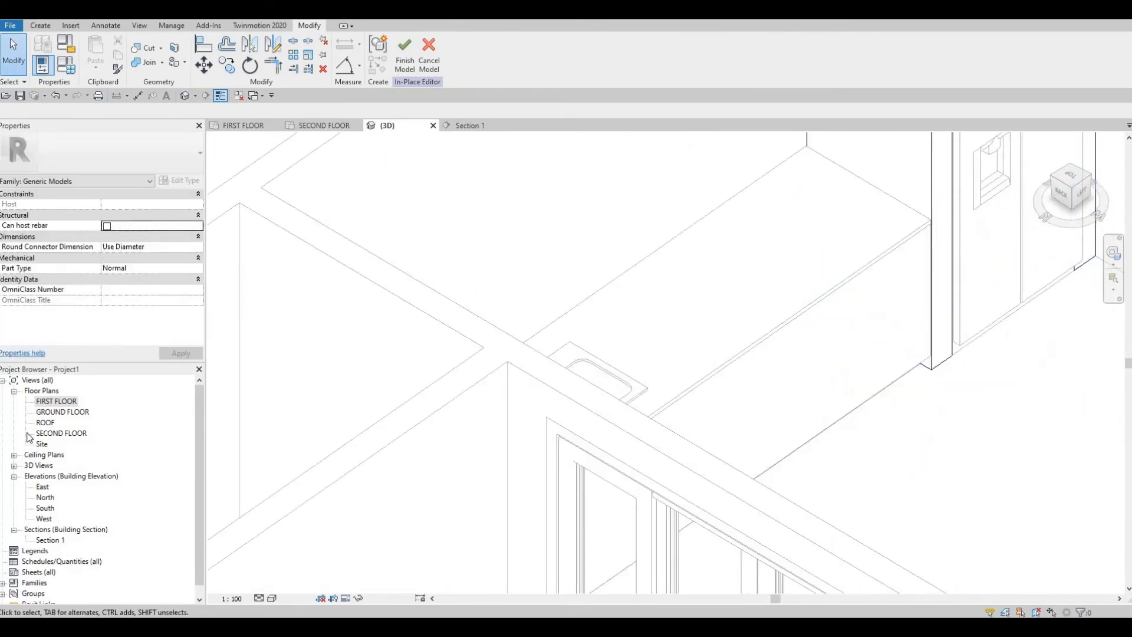
In the FIRST FLOOR plan, stretch the enclosure's front face outward to an extrusion end of about 817 mm and finish the in-place model.
double_click(58, 401)
scroll(639, 327, "up", 5)
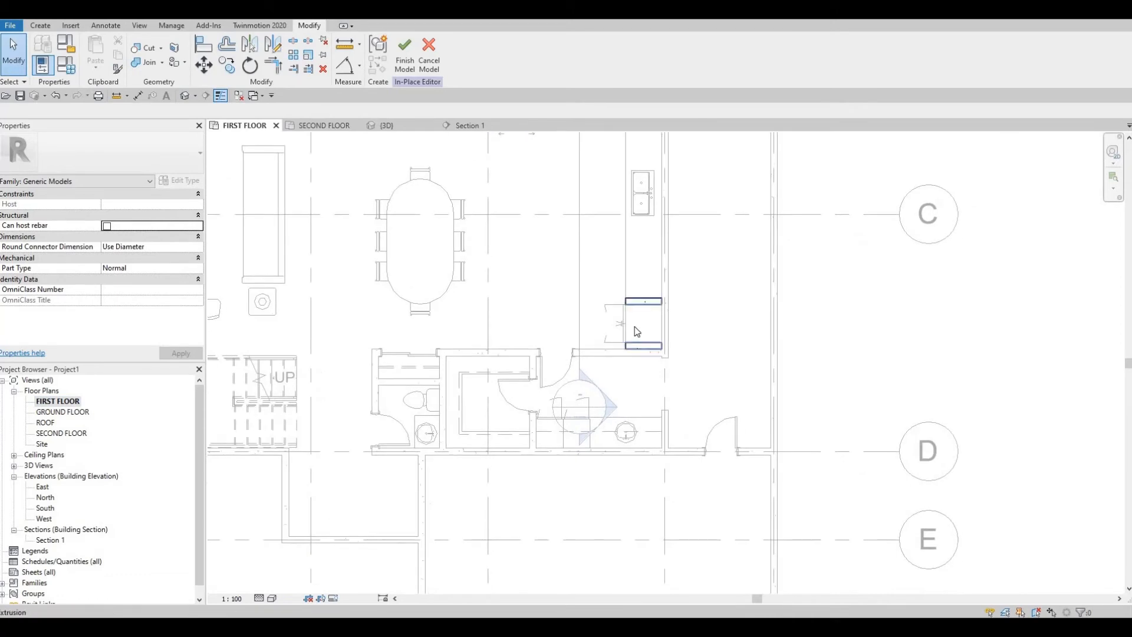
scroll(638, 326, "up", 3)
left_click(596, 357)
scroll(585, 358, "up", 2)
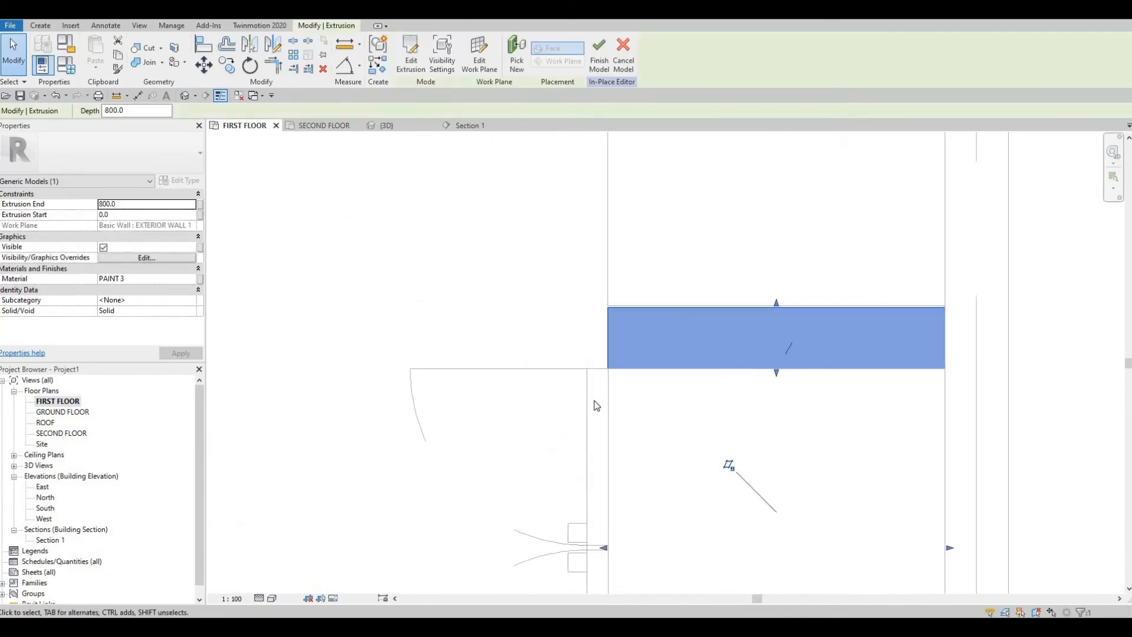
middle_click_drag(597, 549, 610, 382)
left_click_drag(615, 381, 634, 431)
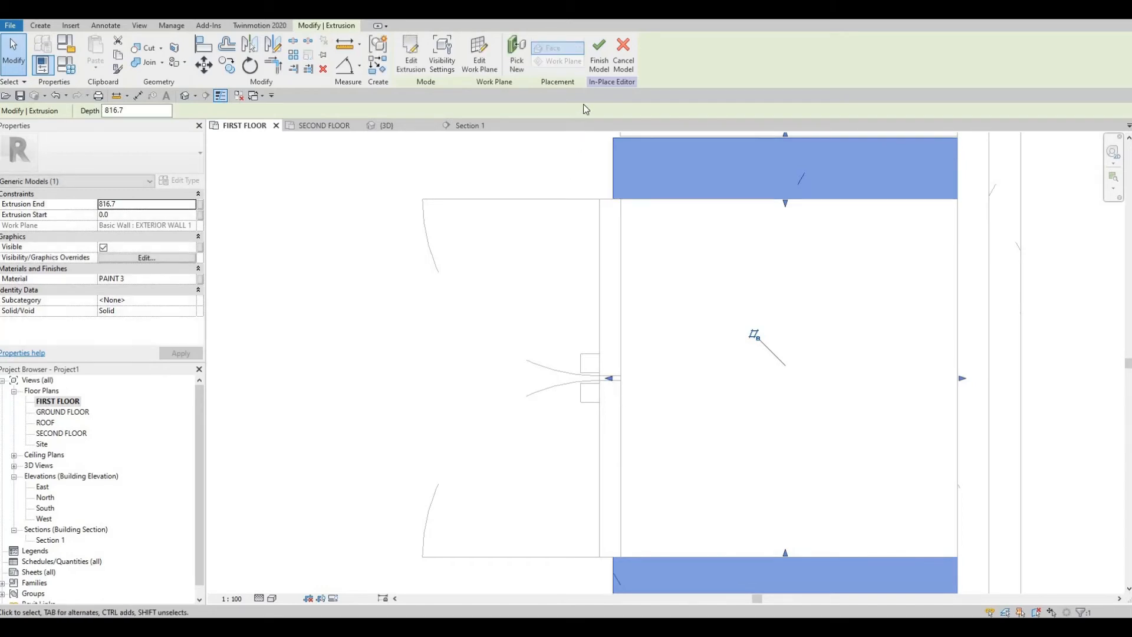
middle_click_drag(628, 284, 620, 433)
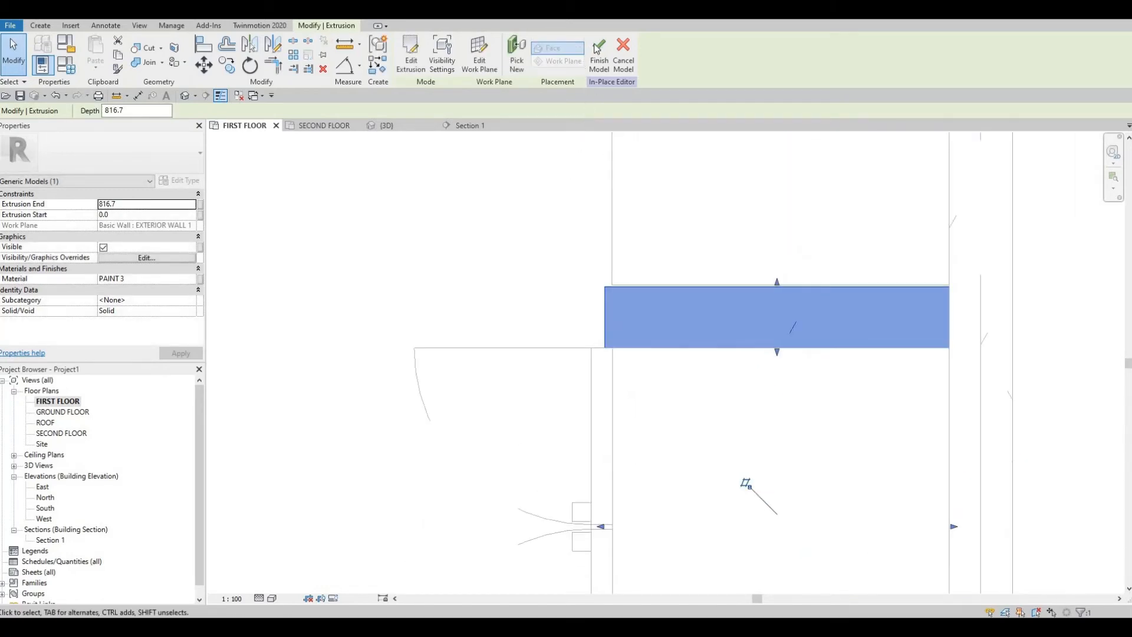
left_click(598, 55)
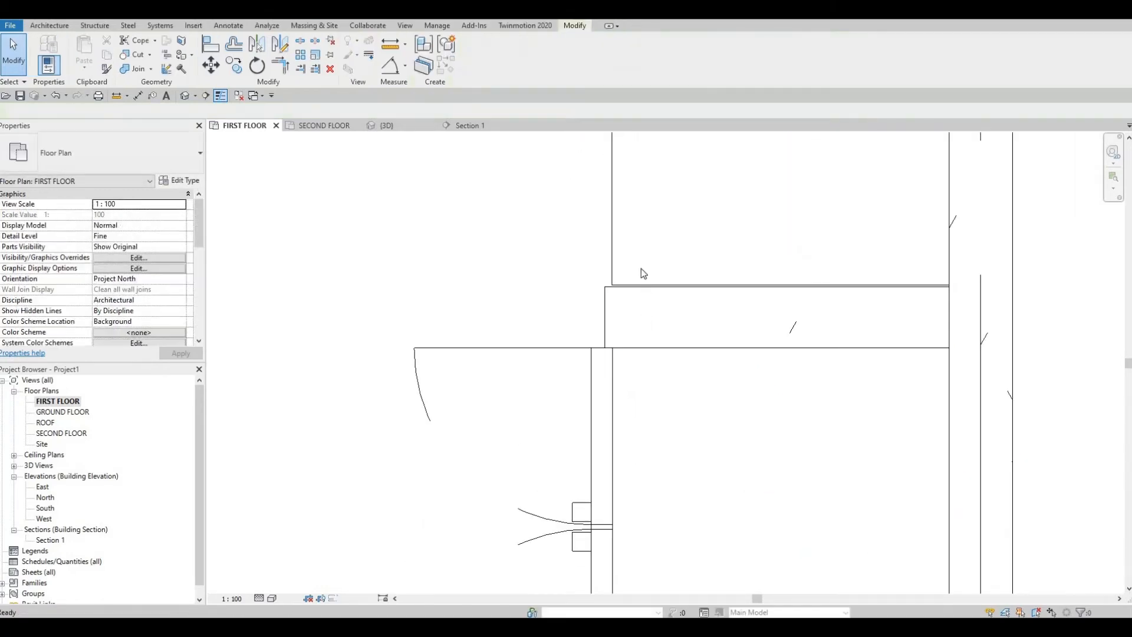
key("Escape")
key("Escape")
Stretch the end of the kitchen countertop in plan to meet the side of the refrigerator enclosure.
left_click(757, 274)
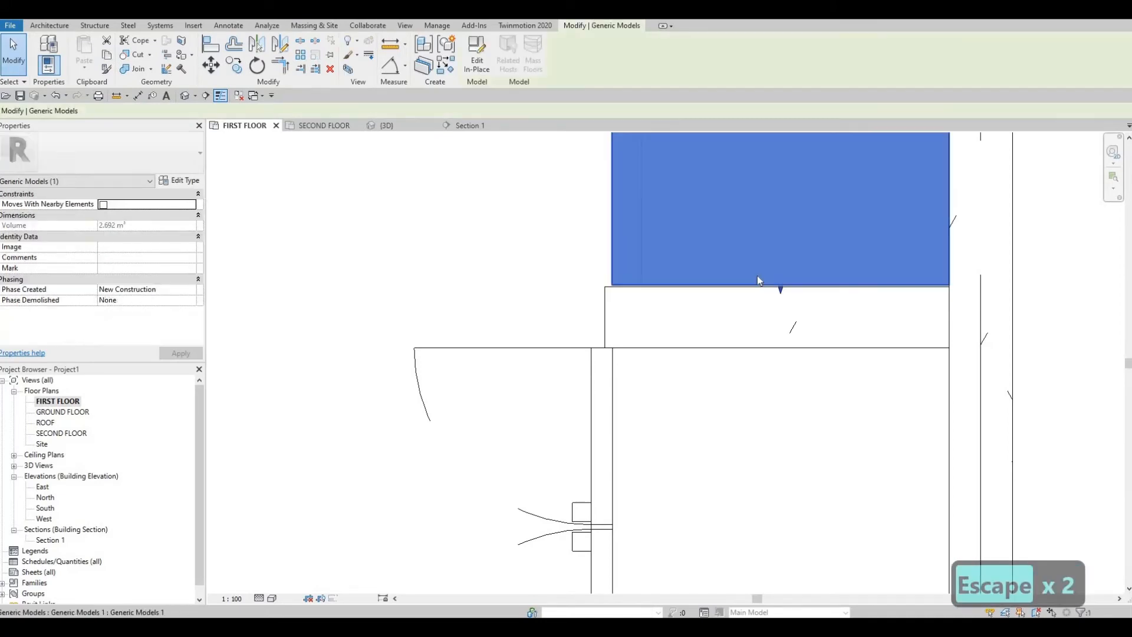
scroll(737, 272, "up", 3)
mouse_move(734, 272)
left_mouse_down()
mouse_move(683, 285)
mouse_move(591, 280)
left_mouse_up()
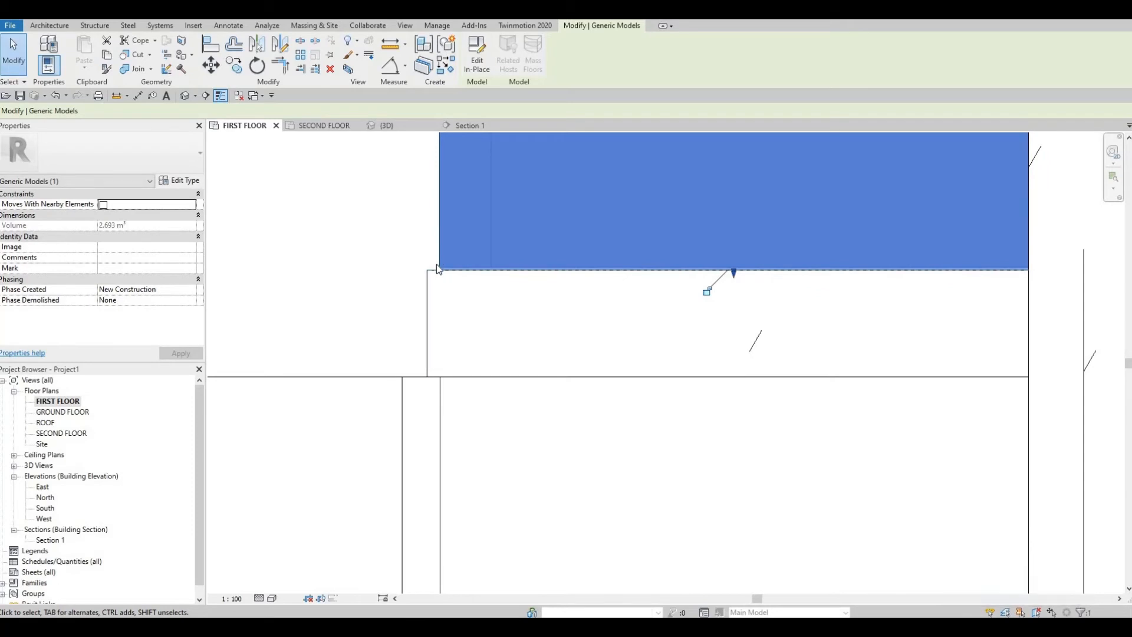
key("Escape")
key("Escape")
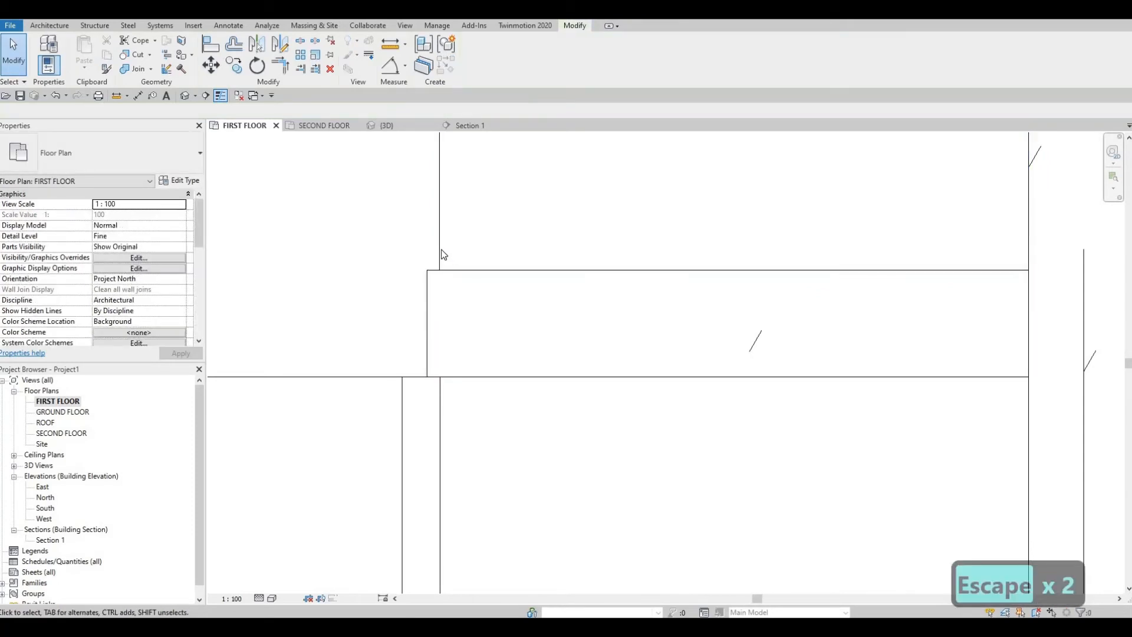
key("Tab")
left_click(449, 250)
key("Escape")
key("Escape")
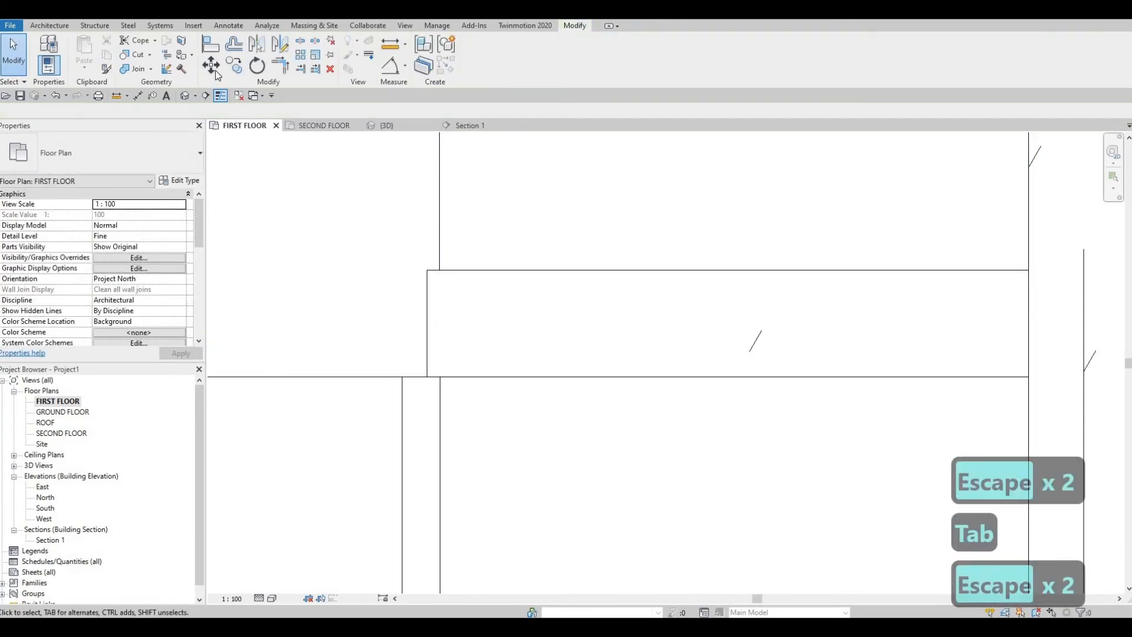
In Section 1, stretch the end of the counter's base below the worktop to the side face of the refrigerator enclosure.
left_click(479, 126)
scroll(741, 315, "up", 3)
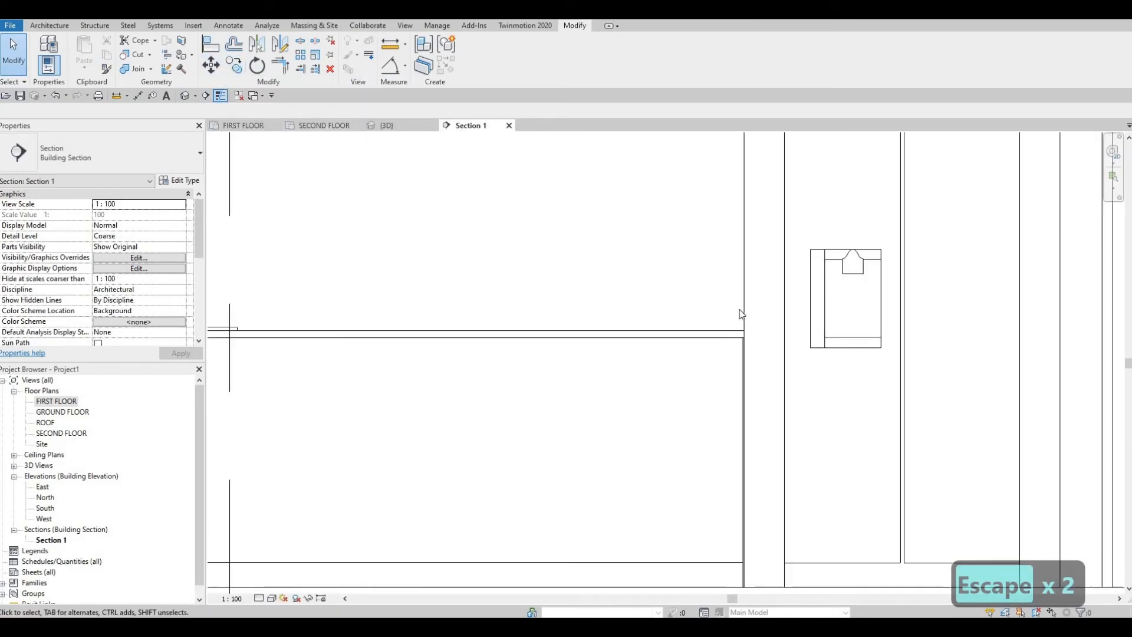
scroll(742, 315, "up", 2)
key("Escape")
key("Tab")
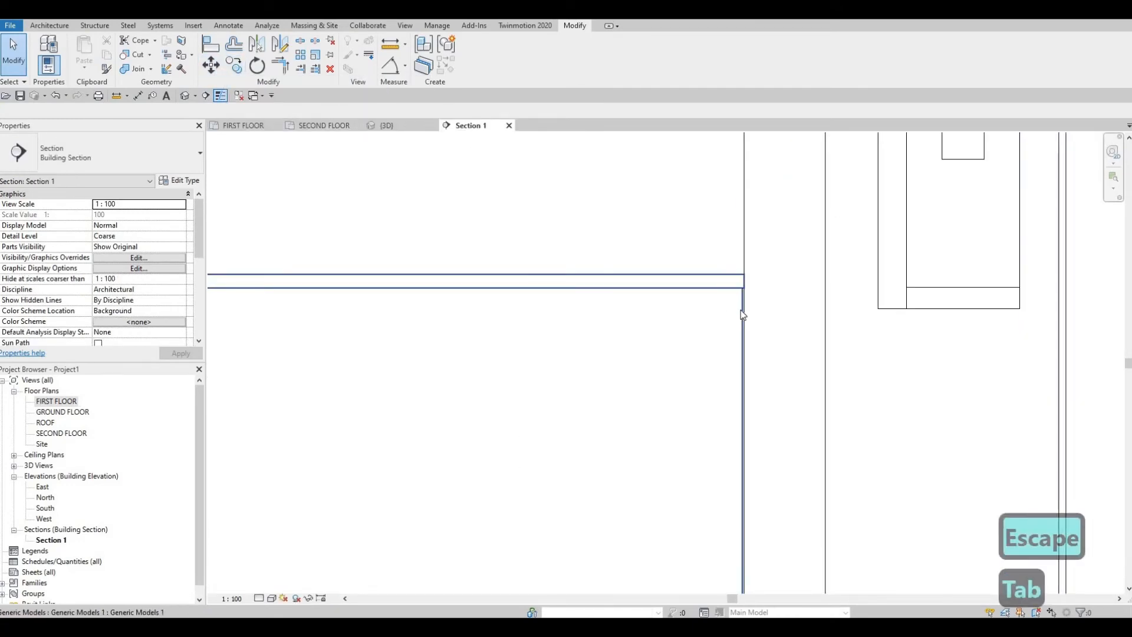
left_click(741, 314)
key("Escape")
left_click(738, 554)
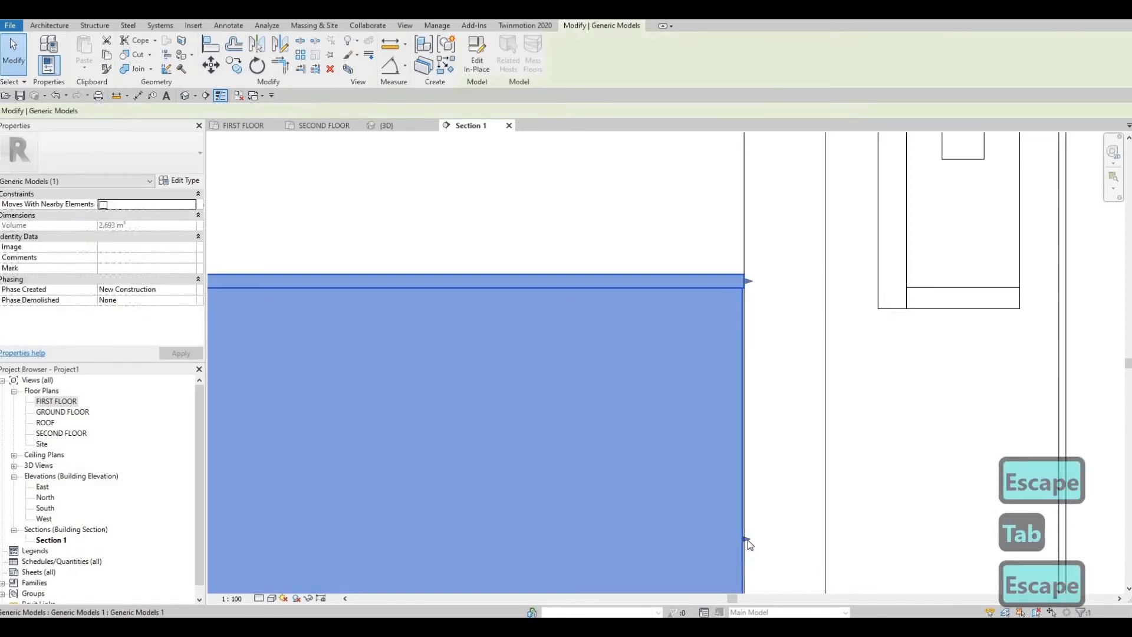
left_click_drag(747, 542, 746, 543)
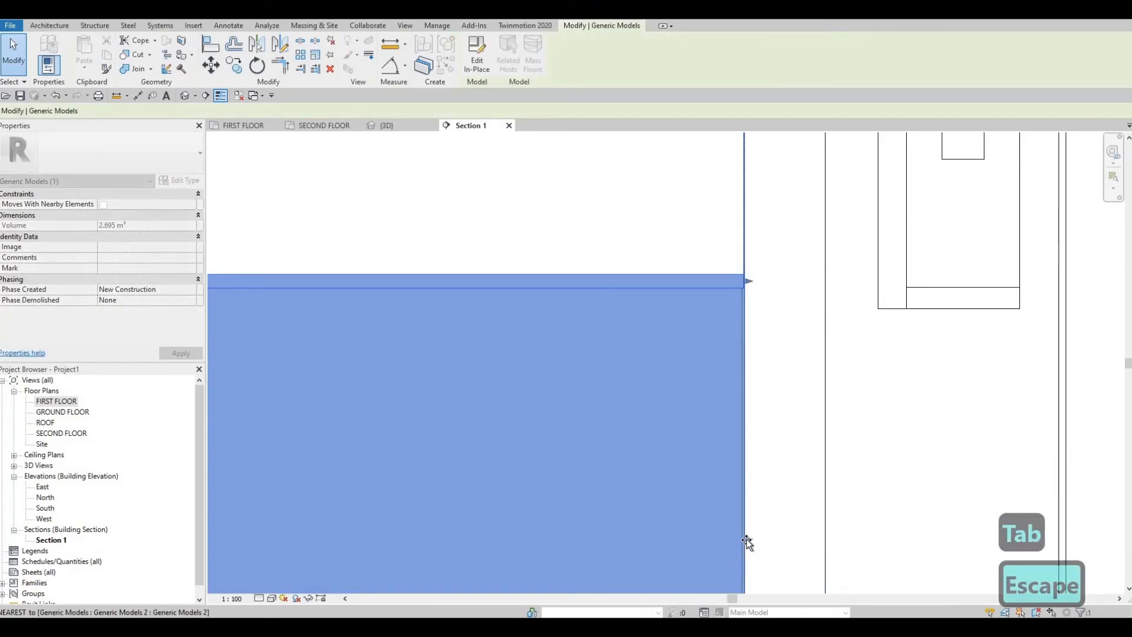
Clear the counter selection and examine how the counter meets the refrigerator enclosure in Section 1.
scroll(716, 472, "up", 2)
key("Escape")
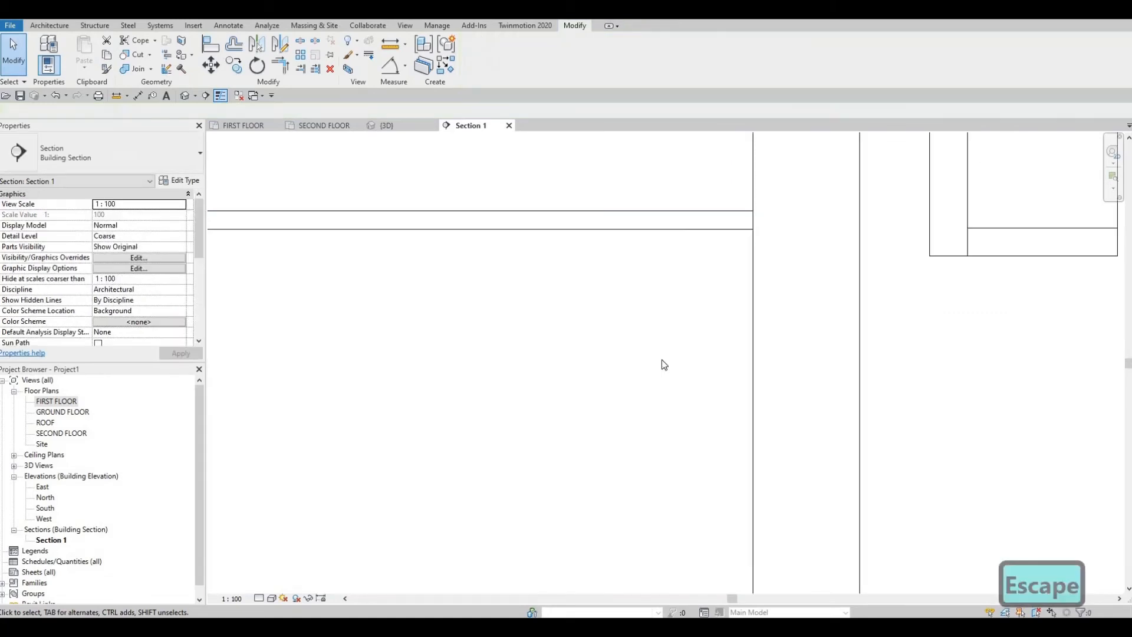
scroll(661, 359, "down", 3)
middle_click_drag(728, 539, 693, 417)
scroll(693, 418, "down", 5)
mouse_move(753, 473)
middle_mouse_down()
mouse_move(798, 482)
mouse_move(773, 472)
middle_mouse_up()
scroll(774, 473, "down", 5)
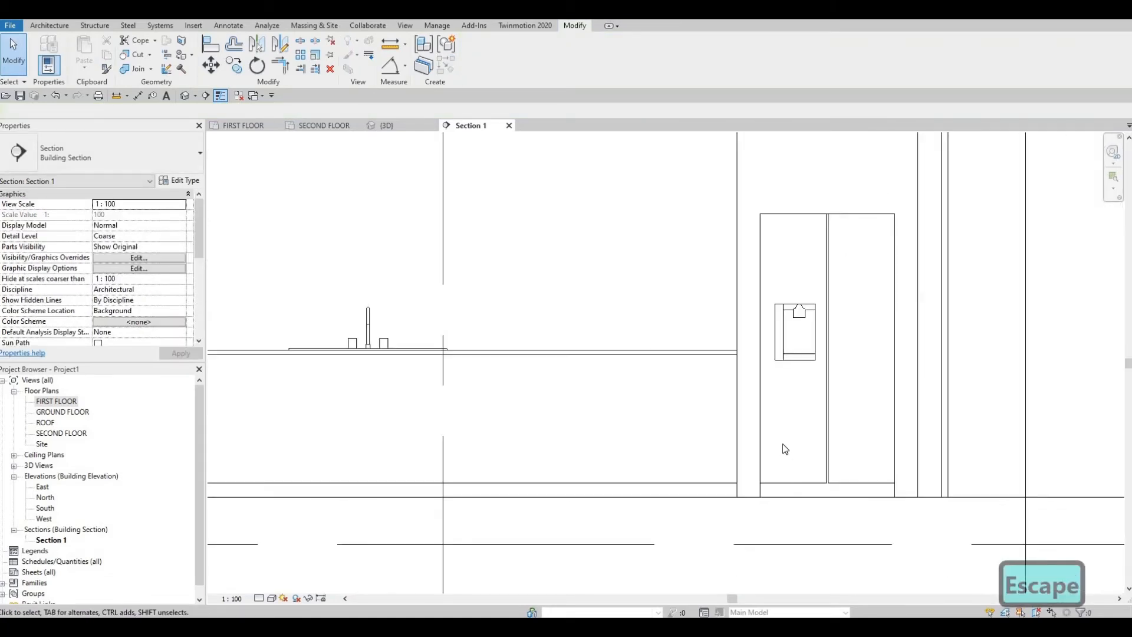
middle_click_drag(776, 418, 774, 481)
scroll(776, 482, "down", 2)
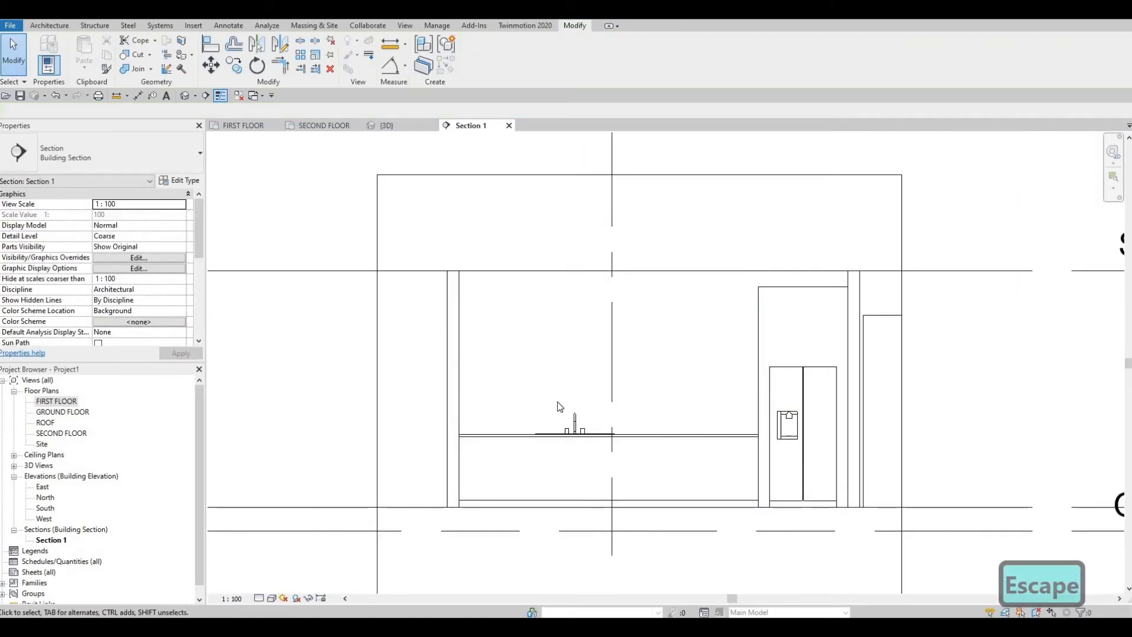
middle_click_drag(280, 221, 315, 182)
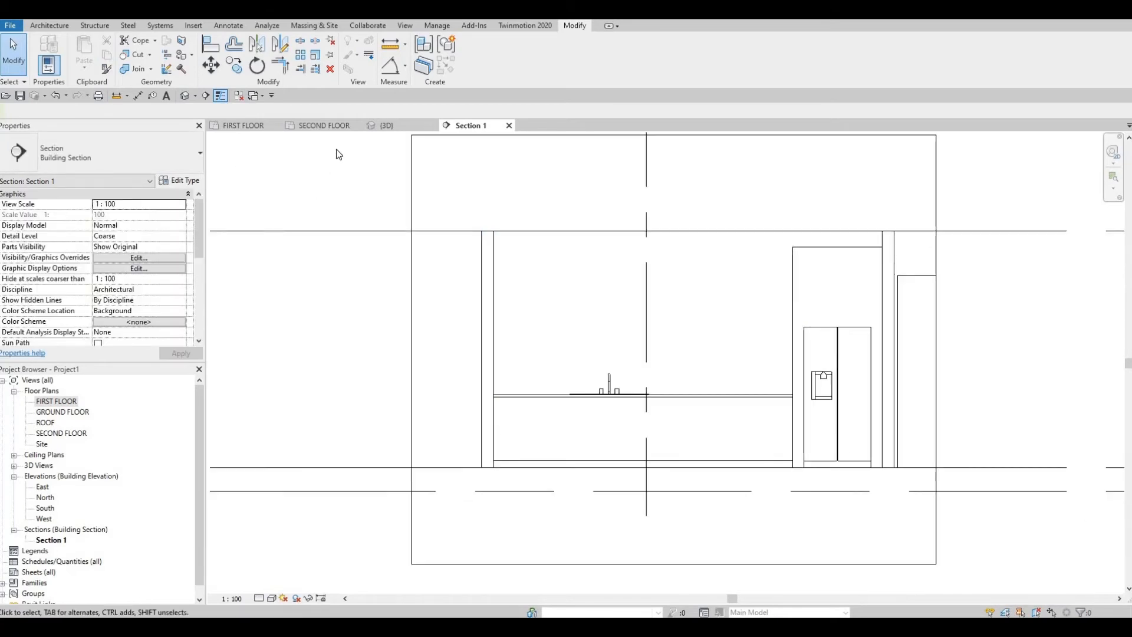
key("F1")
key("F1")
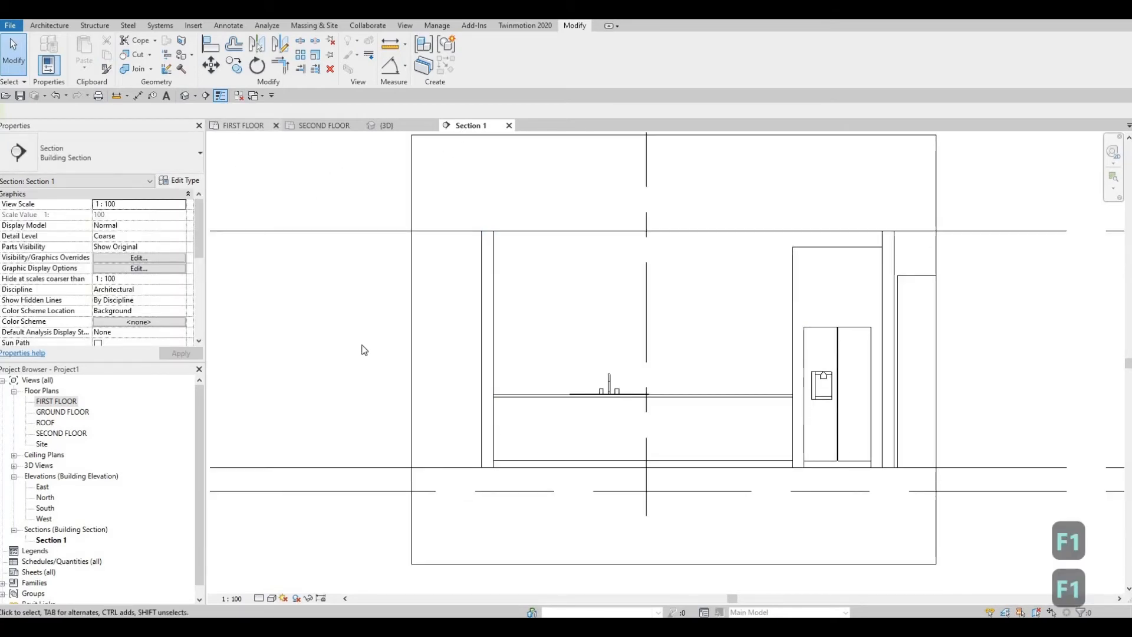
mouse_move(508, 357)
middle_mouse_down()
mouse_move(518, 346)
mouse_move(526, 354)
middle_mouse_up()
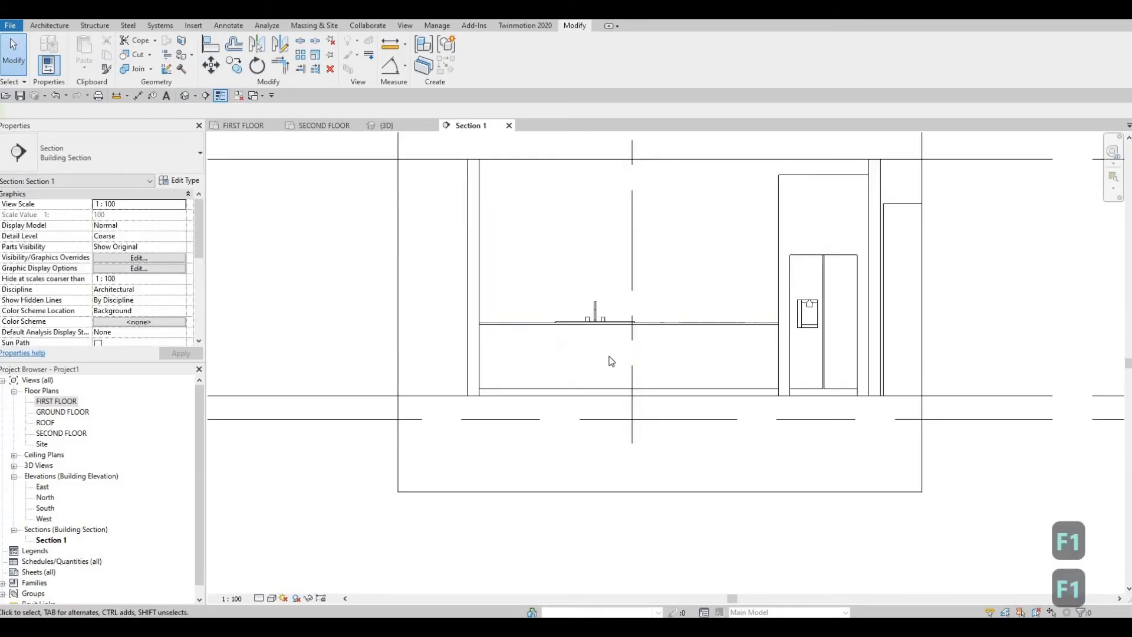
scroll(610, 361, "up", 3)
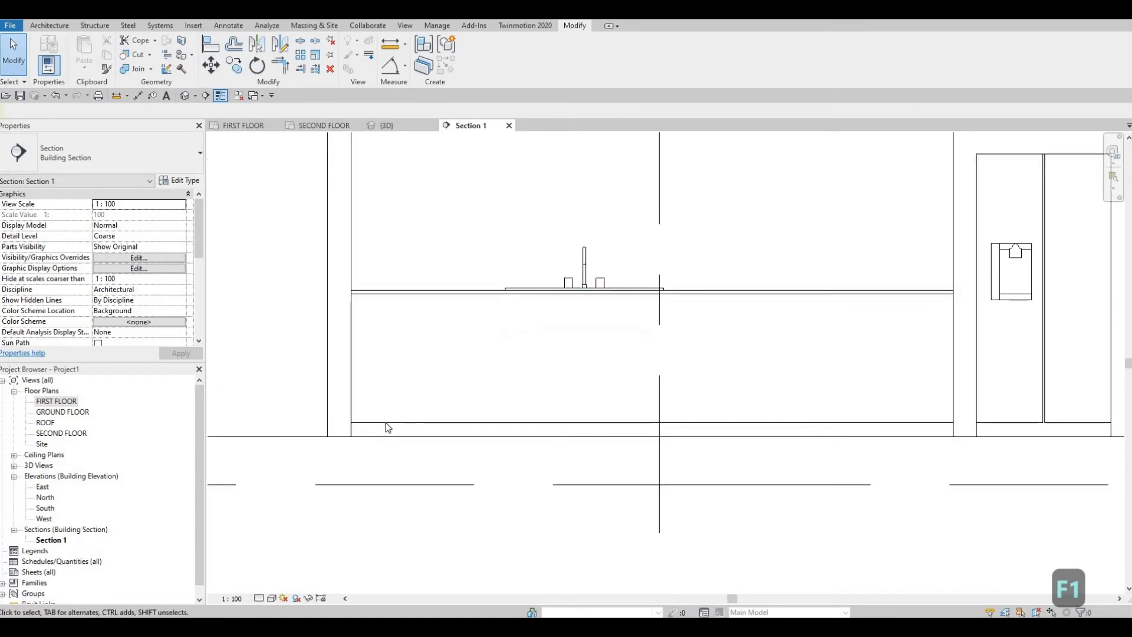
middle_click_drag(519, 284, 521, 272)
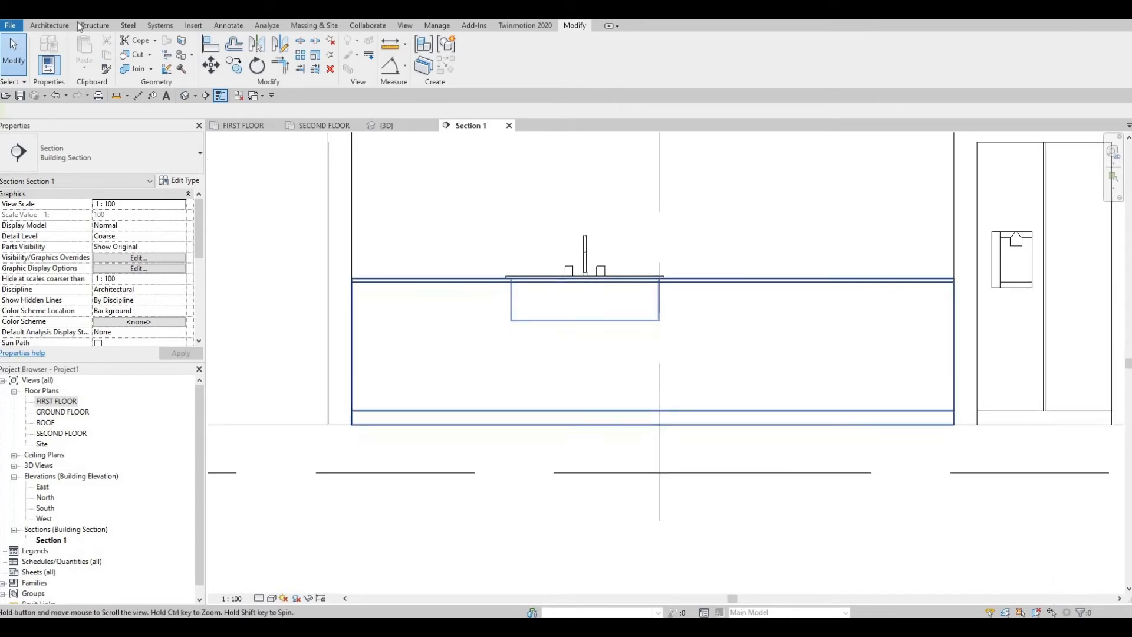
Create a new in-place model in the Generic Models category, keeping the proposed name.
left_click(50, 25)
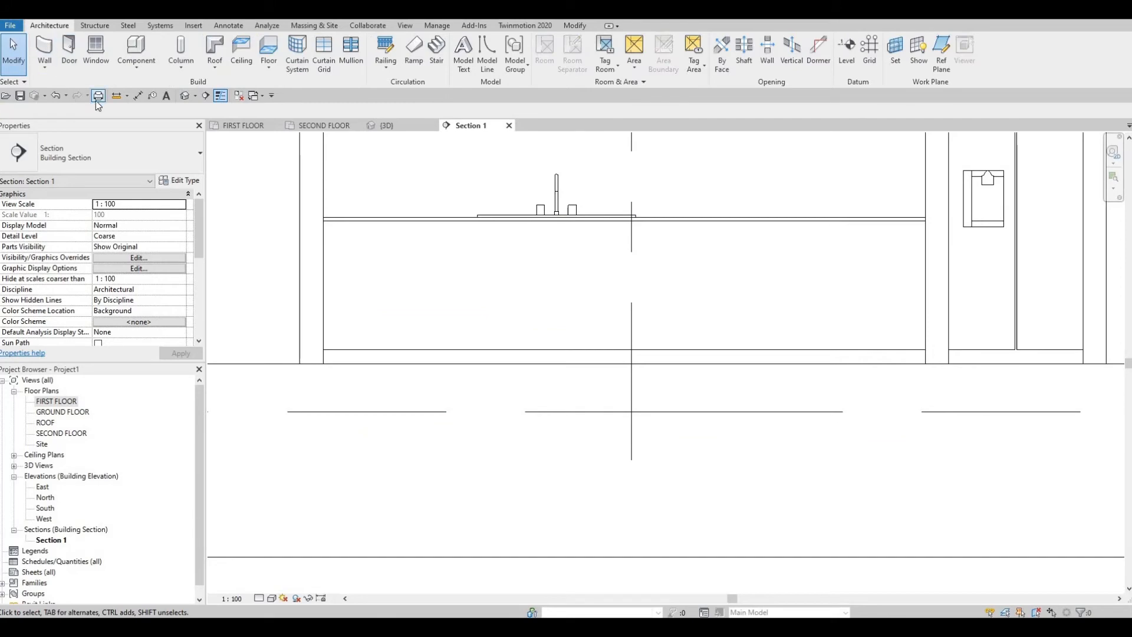
left_click(129, 68)
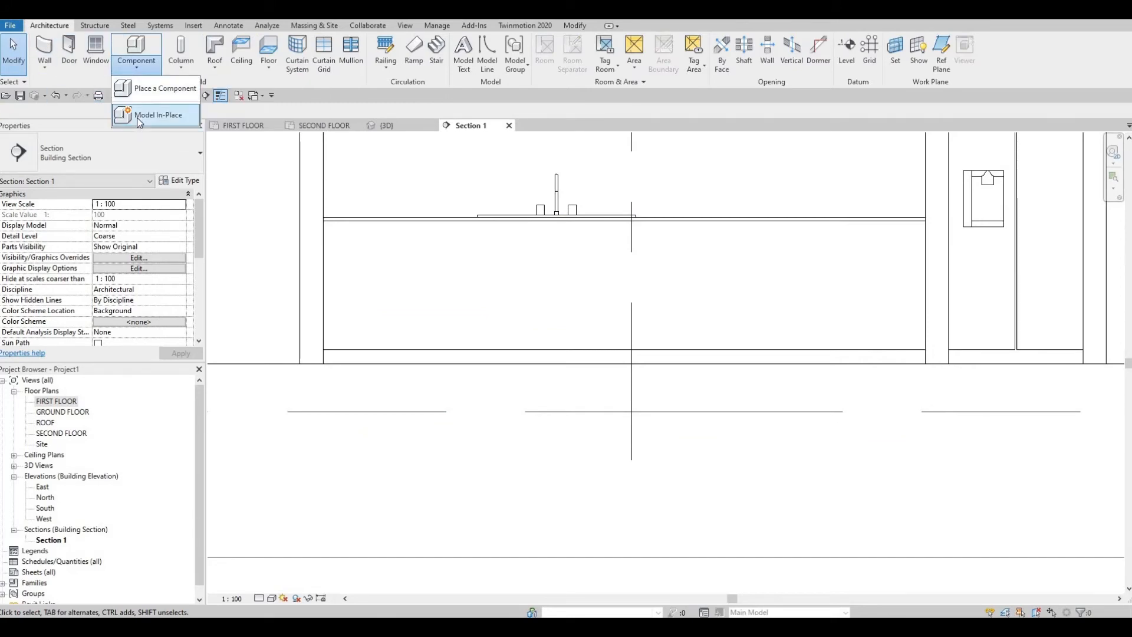
left_click(141, 116)
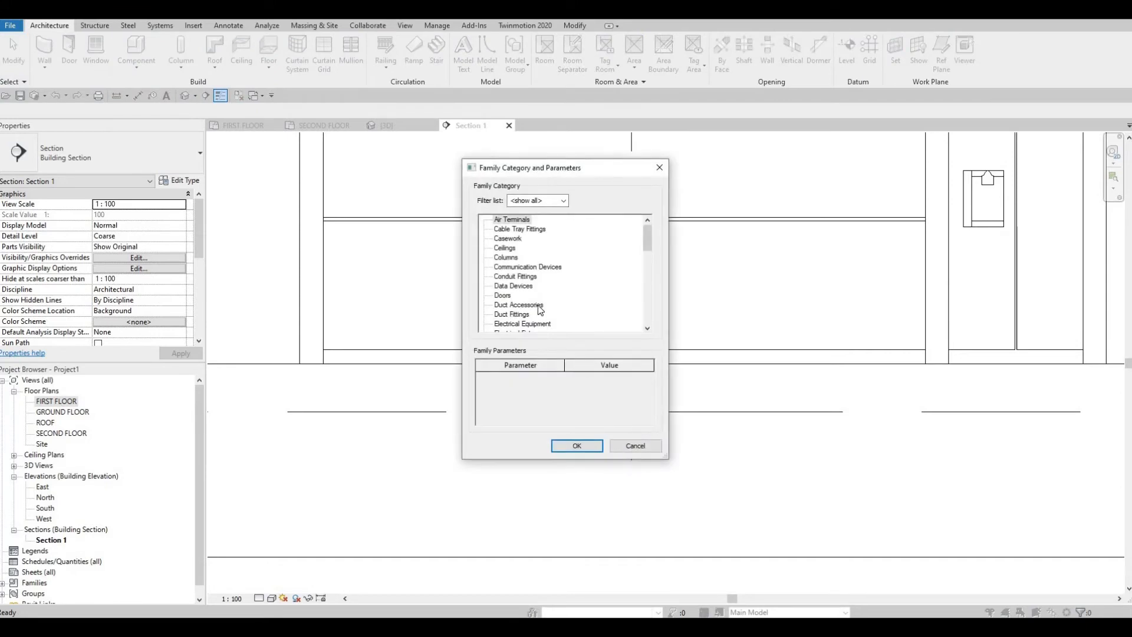
scroll(540, 309, "down", 3)
left_click(516, 295)
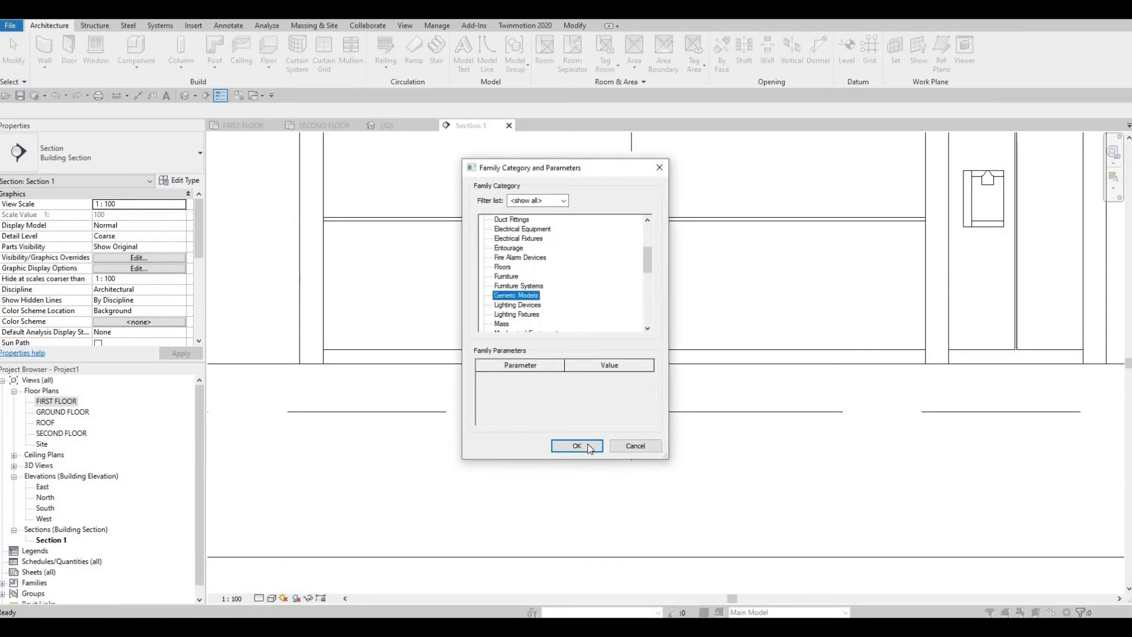
key("Return")
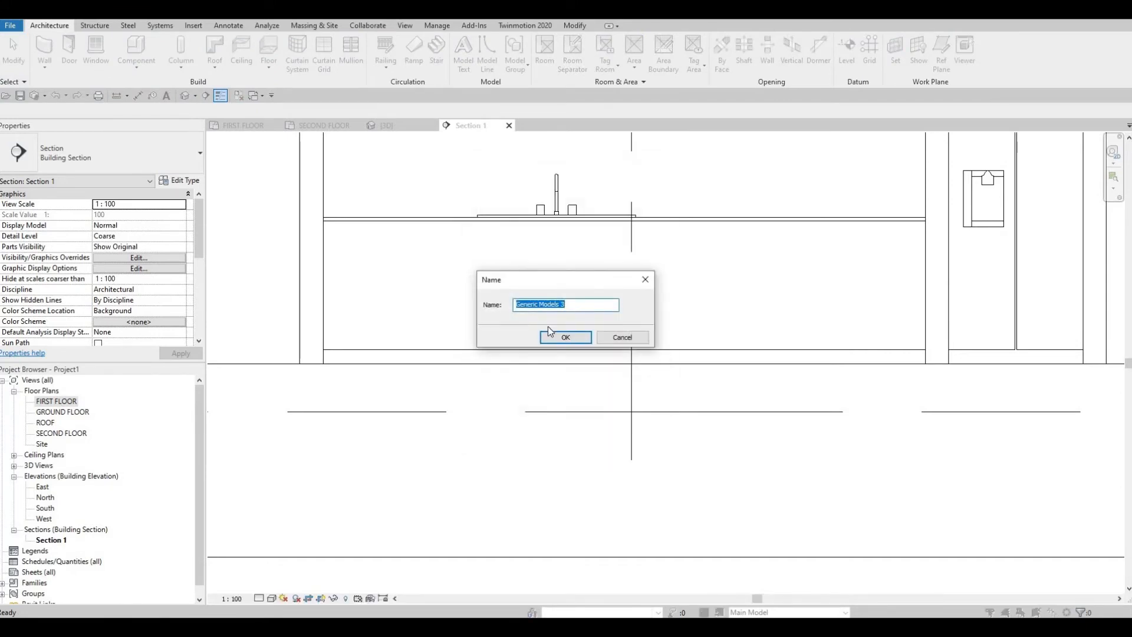
key("Return")
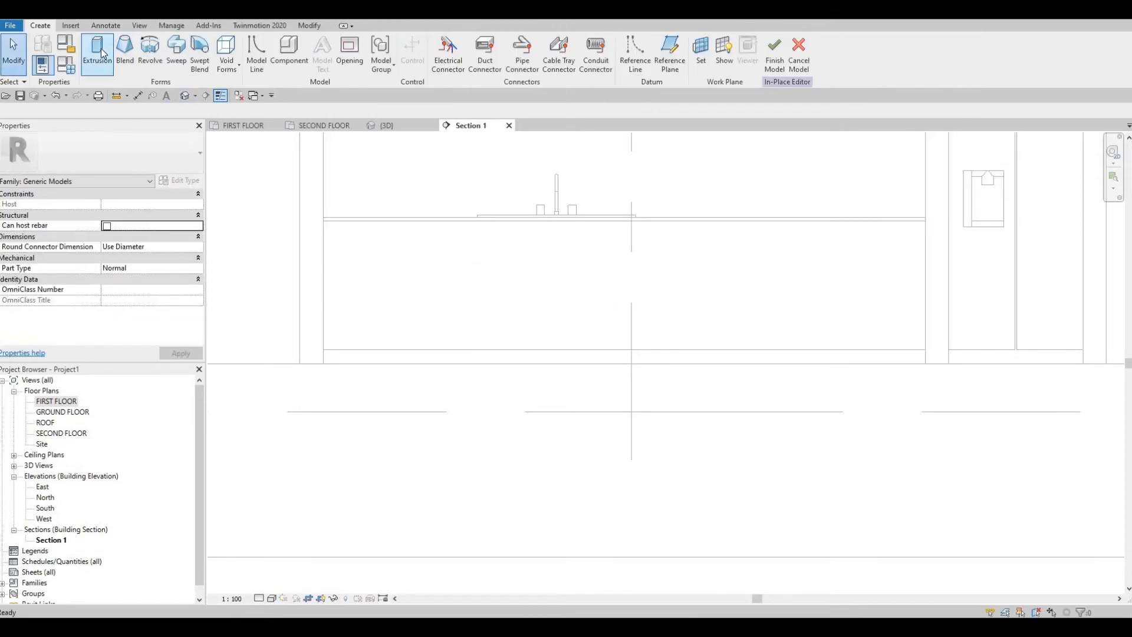
Begin an extrusion and pick the front face of the counter base below the worktop as its work plane.
left_click(106, 70)
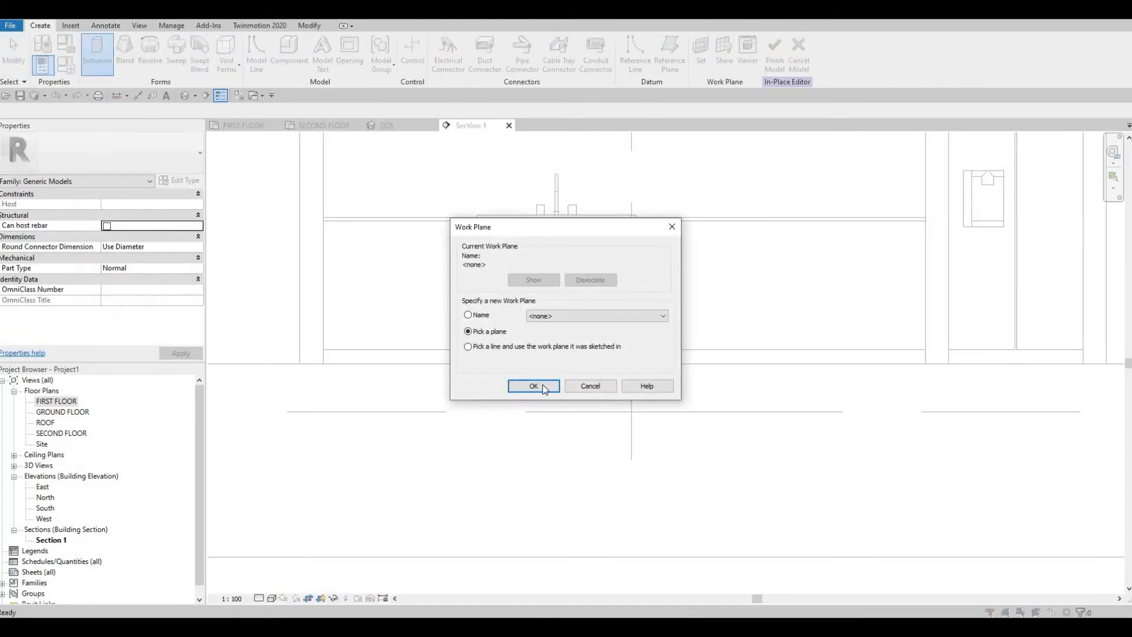
left_click(534, 386)
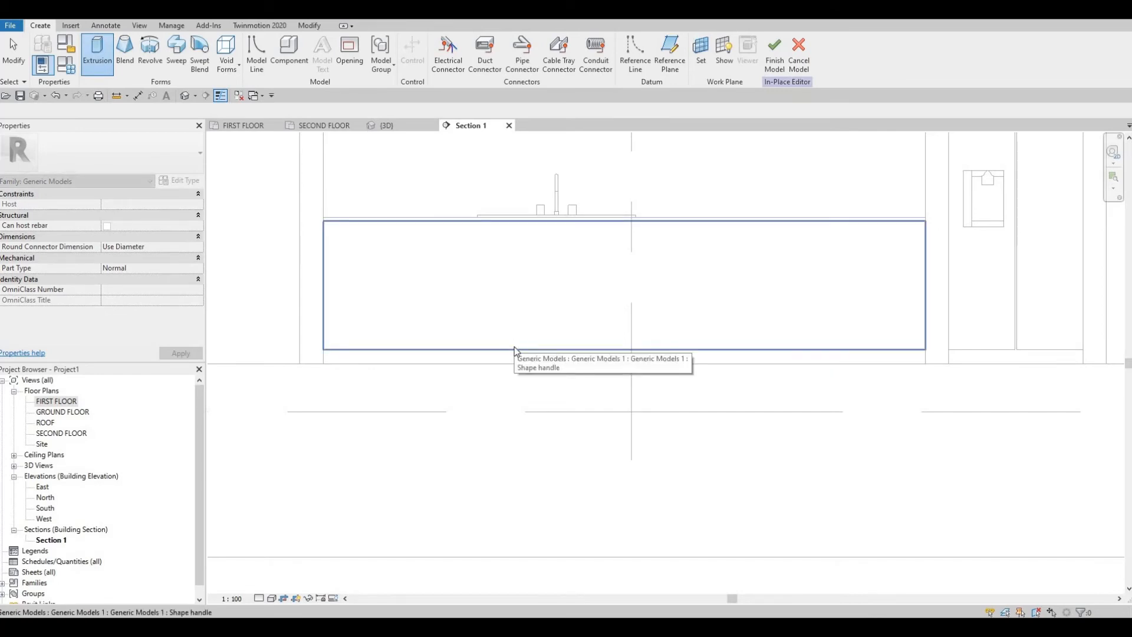
left_click(401, 270)
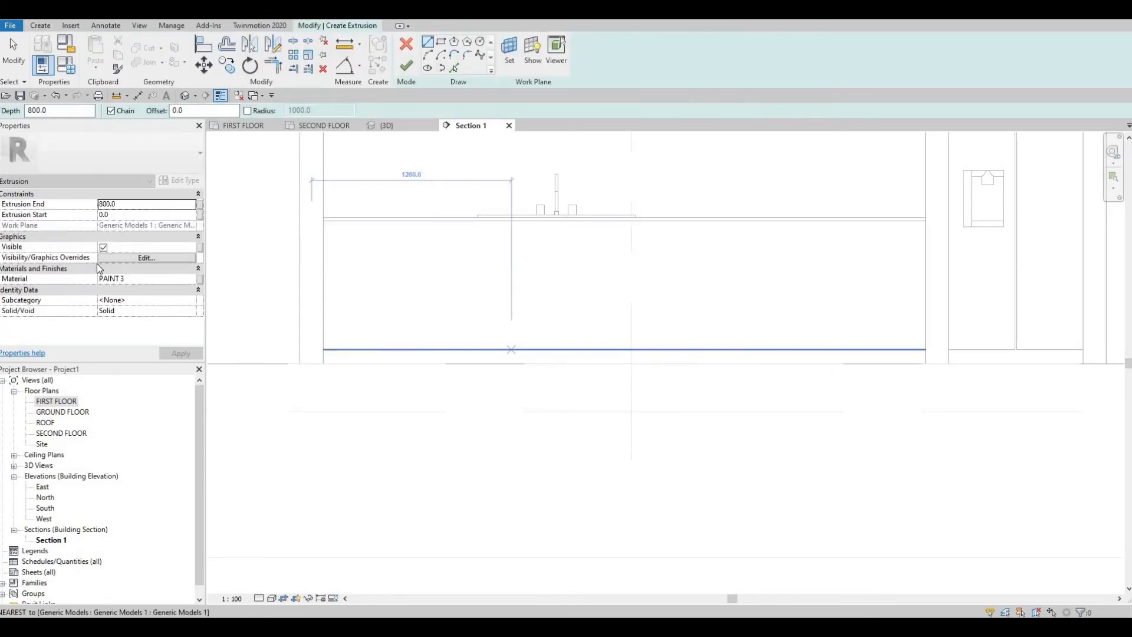
Set the extrusion end to 25 mm and assign the PAINT 1 material.
left_click(131, 204)
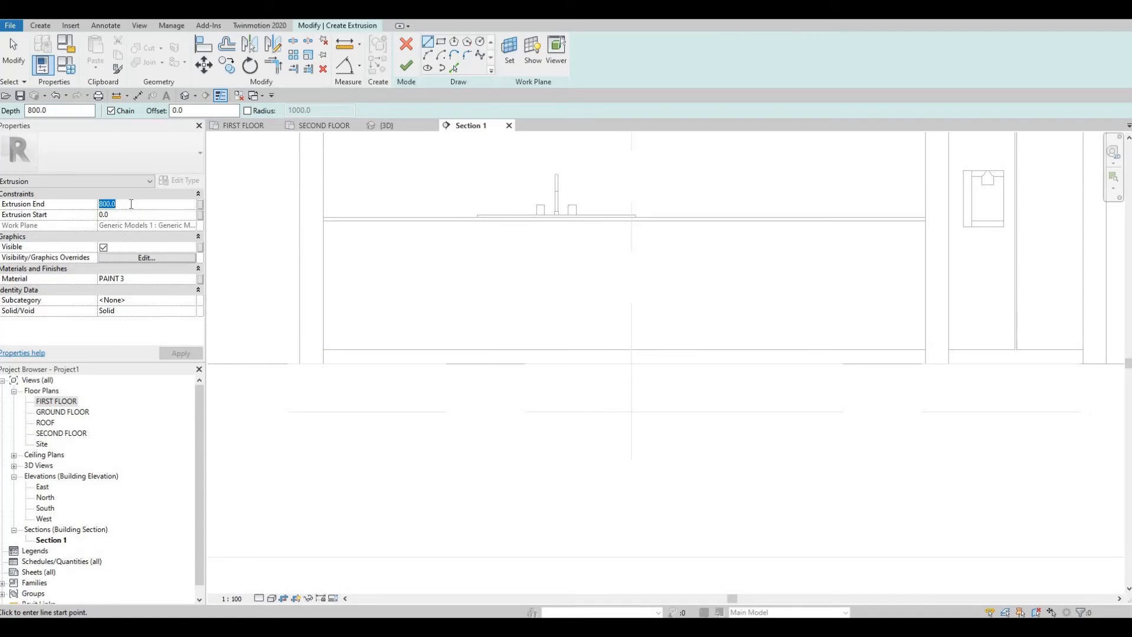
type("25")
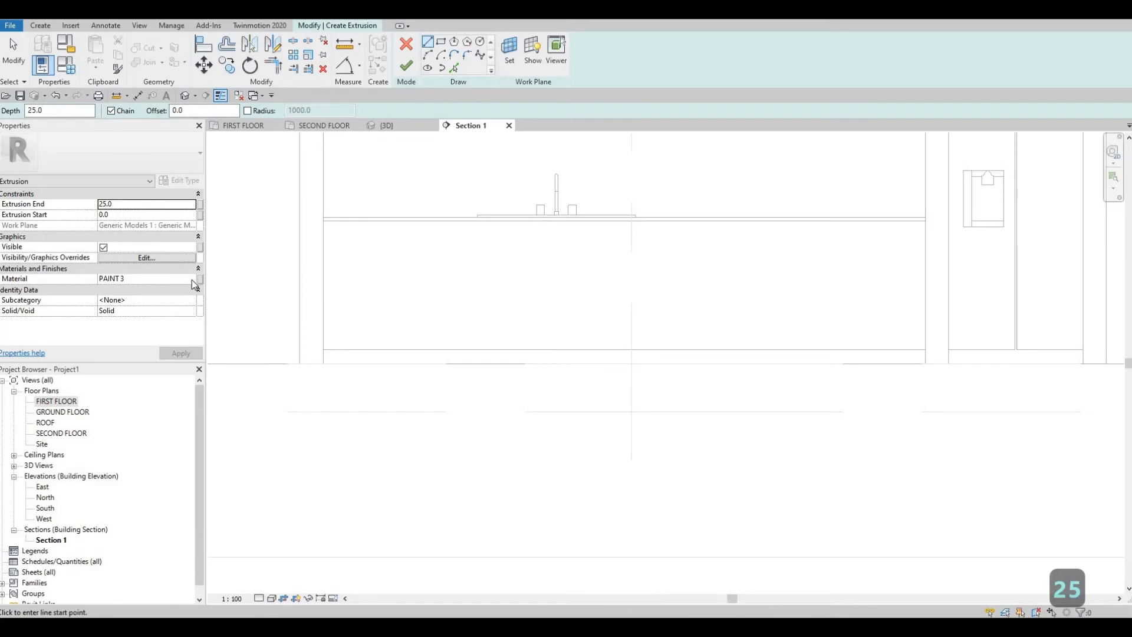
left_click(193, 279)
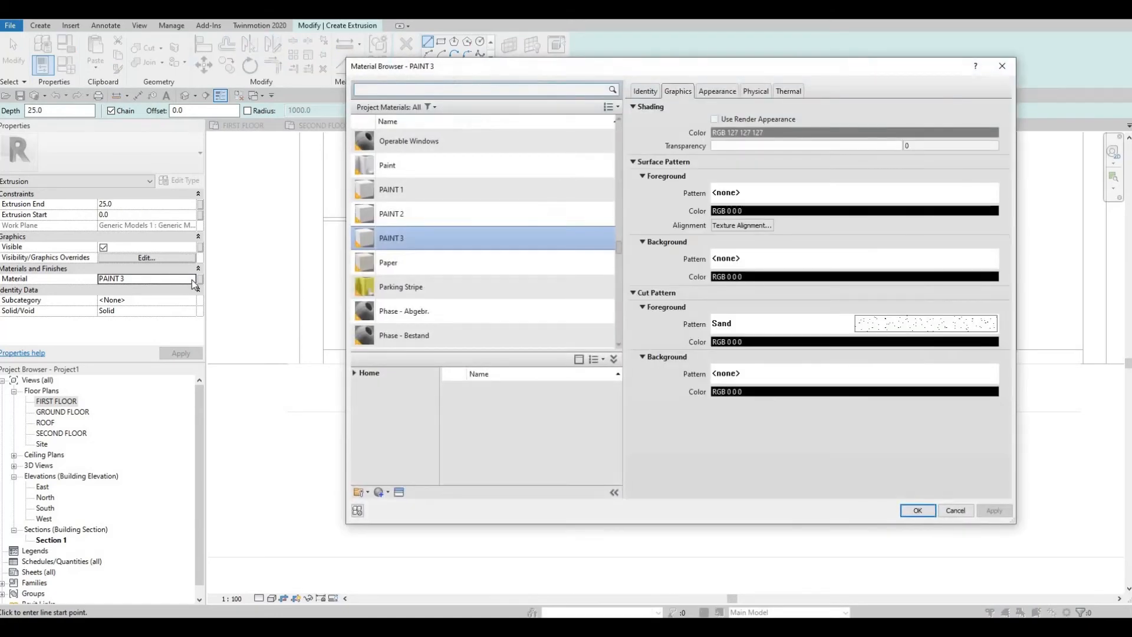
left_click(508, 200)
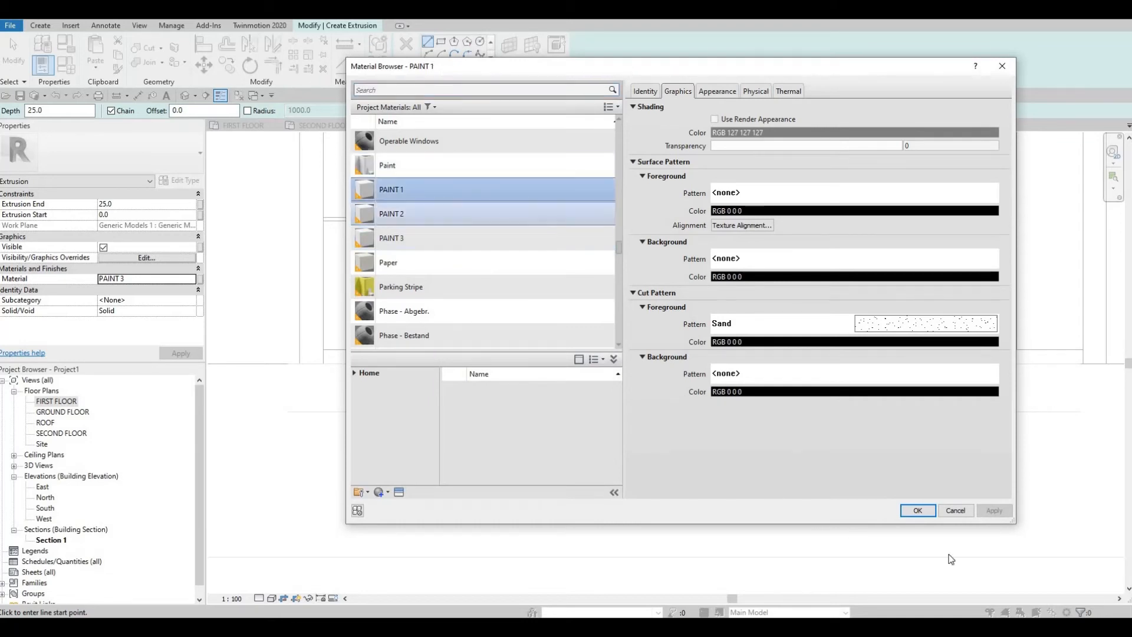
left_click(918, 510)
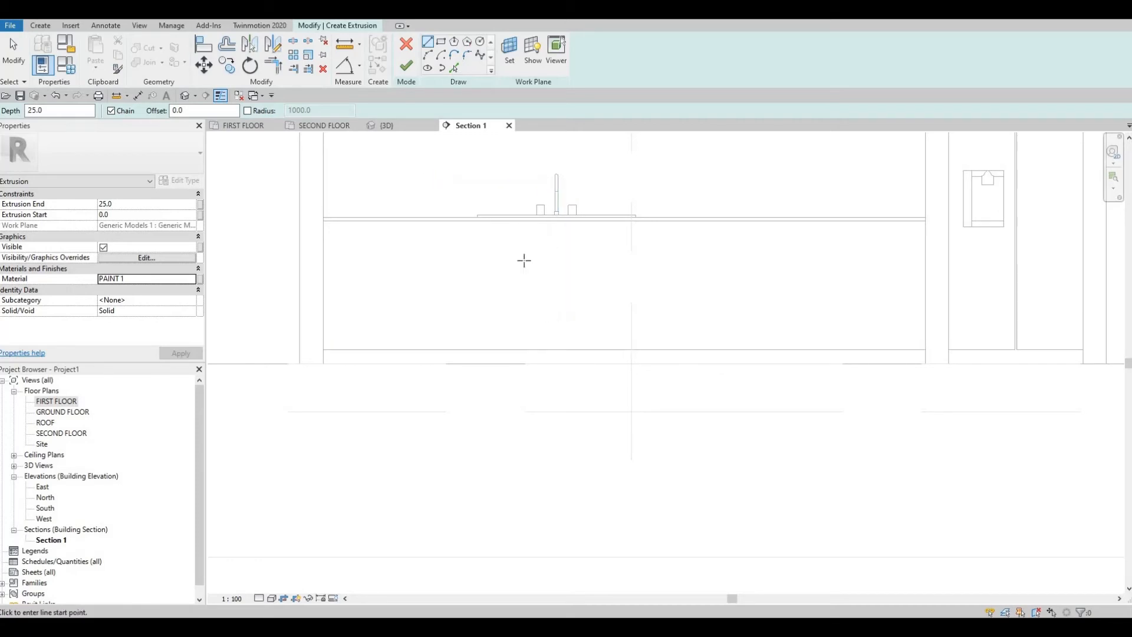
Sketch a rectangle offset 10 mm inward from the edges of the counter base's front face, between worktop and plinth.
left_click(441, 42)
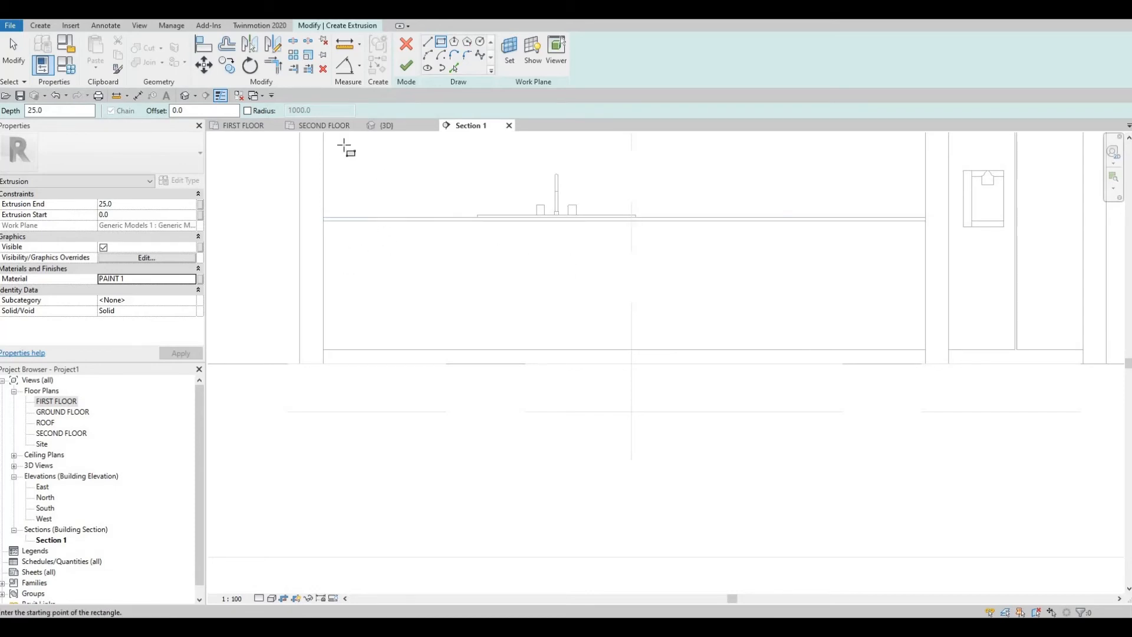
scroll(361, 233, "up", 1)
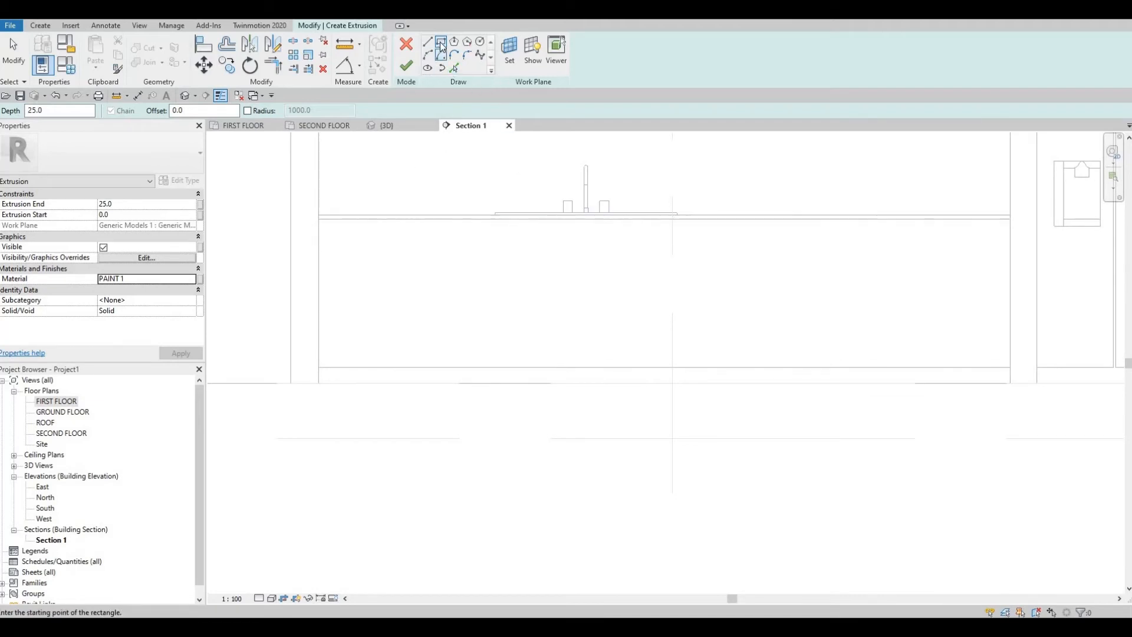
double_click(179, 111)
type("10")
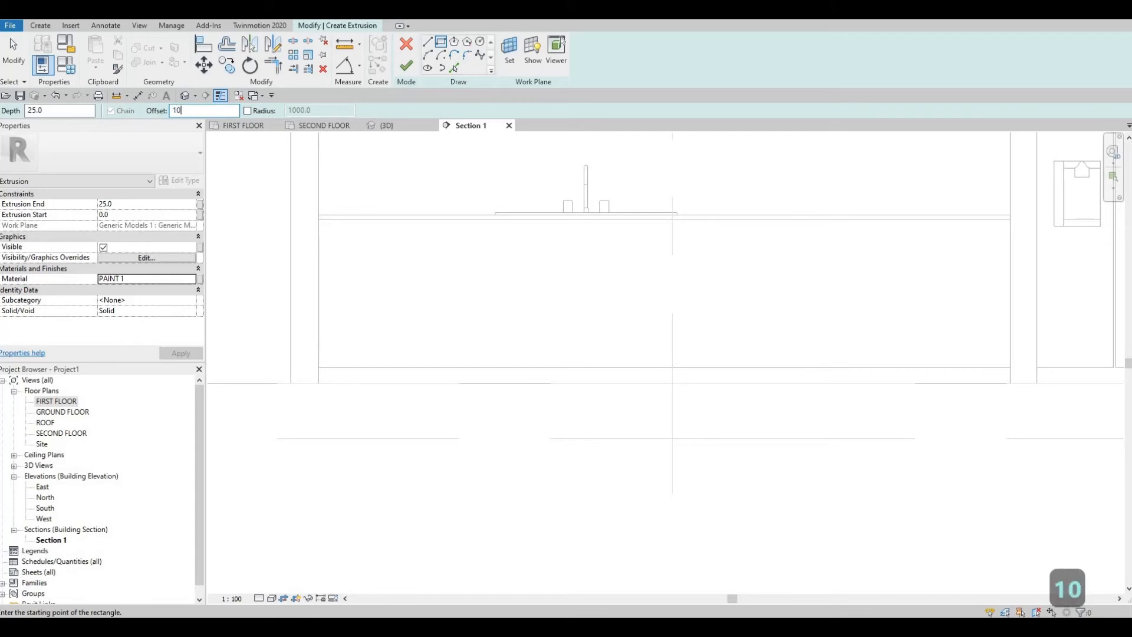
left_click(317, 220)
scroll(422, 280, "up", 4)
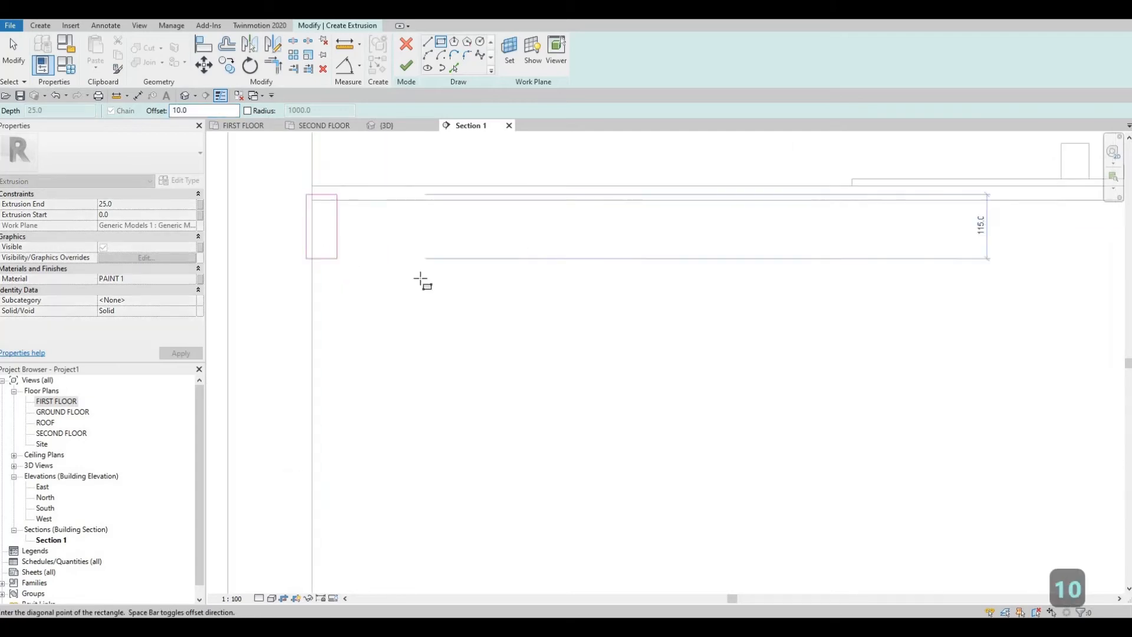
scroll(422, 281, "up", 2)
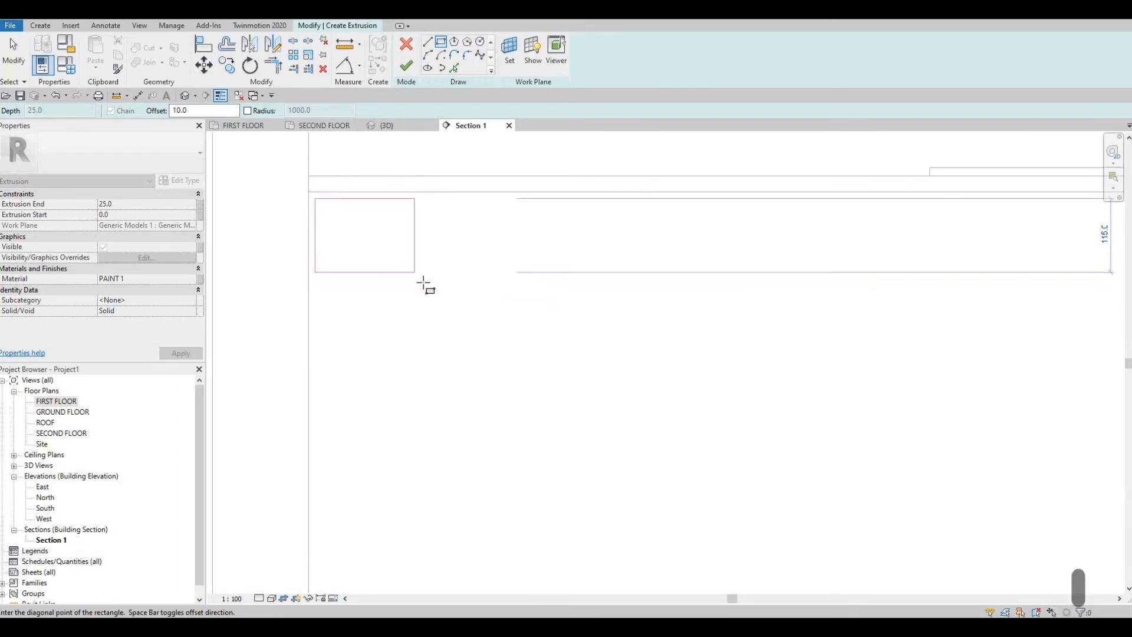
scroll(410, 262, "up", 5)
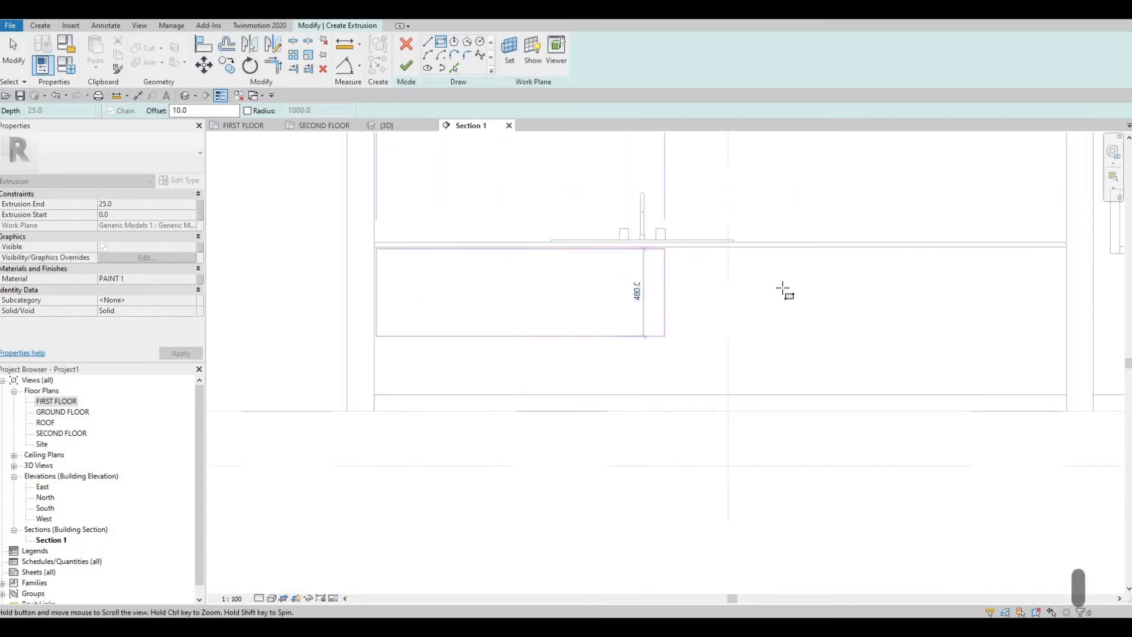
scroll(748, 383, "up", 3)
left_click(748, 394)
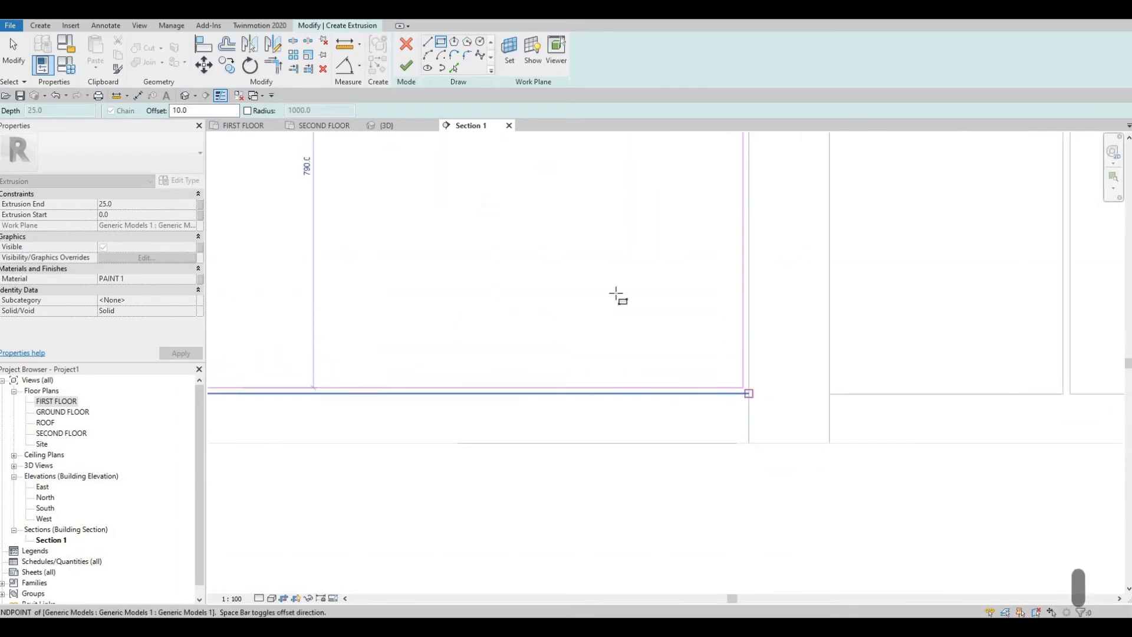
scroll(708, 277, "down", 6)
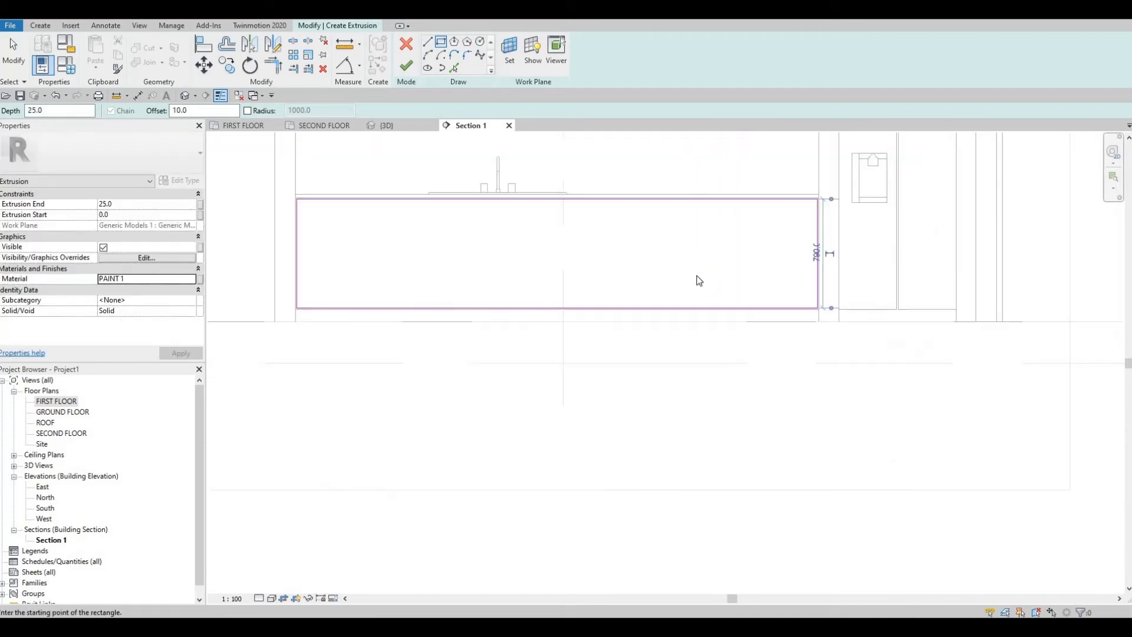
key("Escape")
key("Escape")
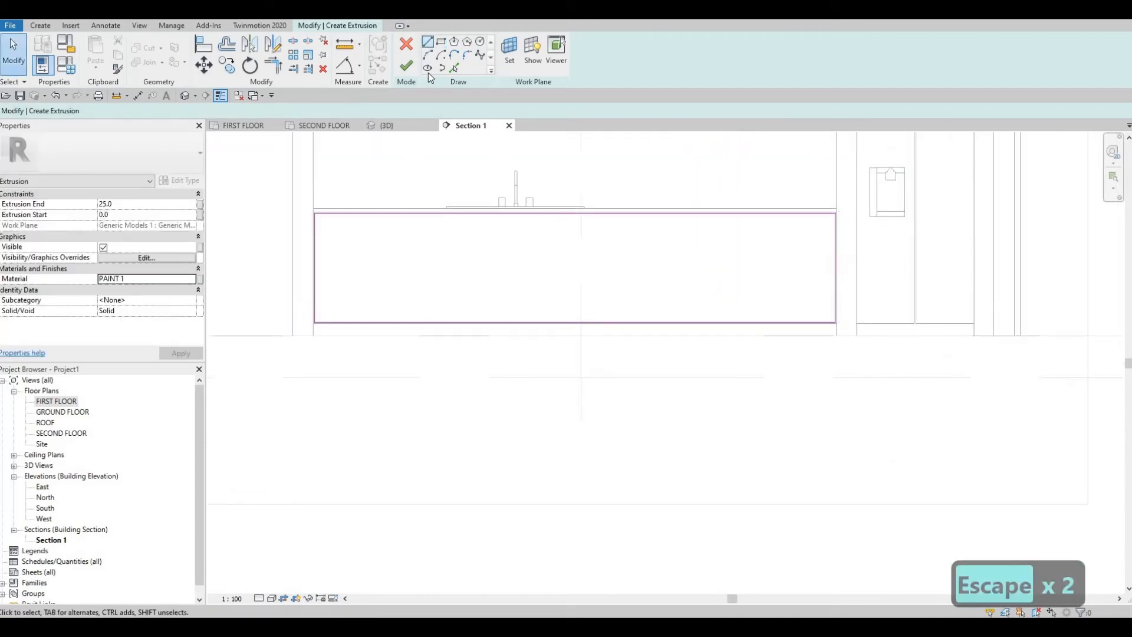
left_click(427, 41)
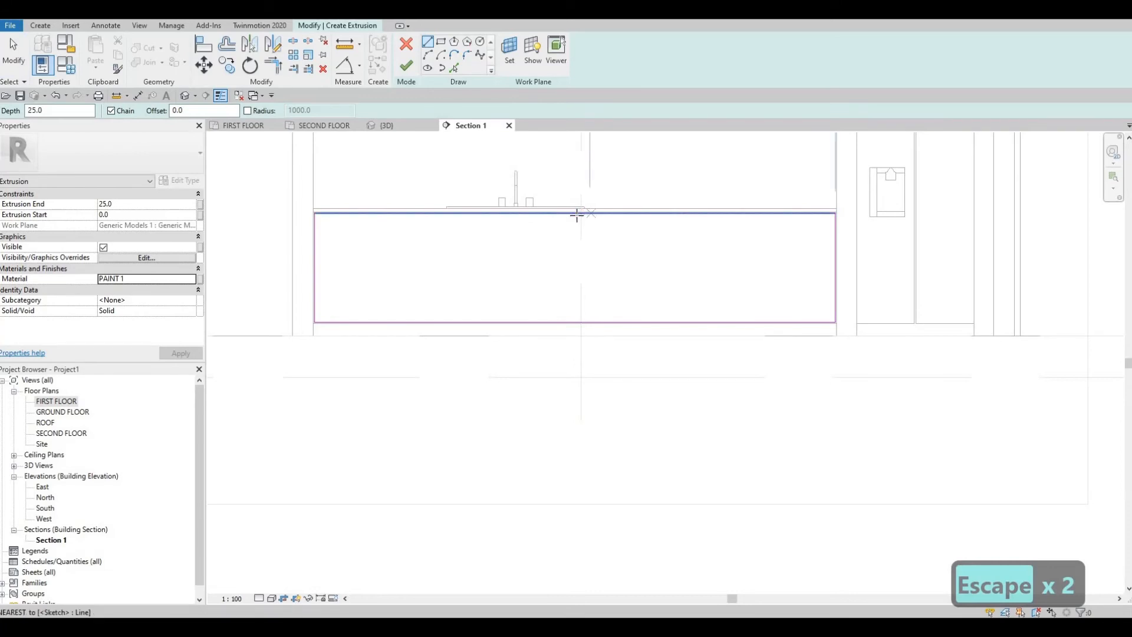
left_click(575, 268)
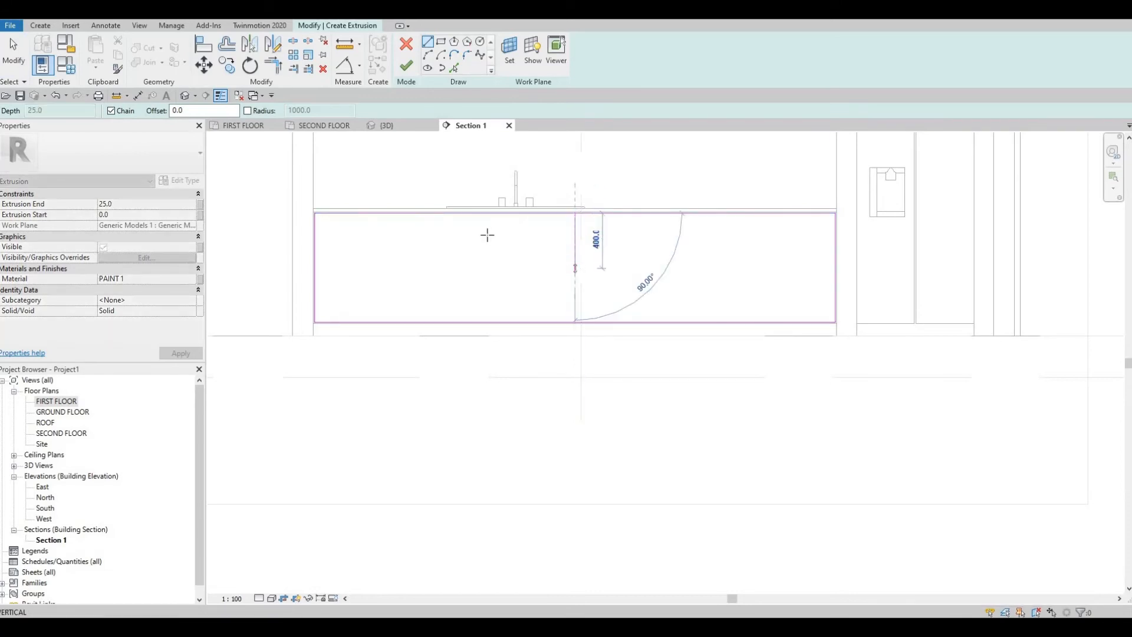
key("Escape")
scroll(515, 213, "up", 5)
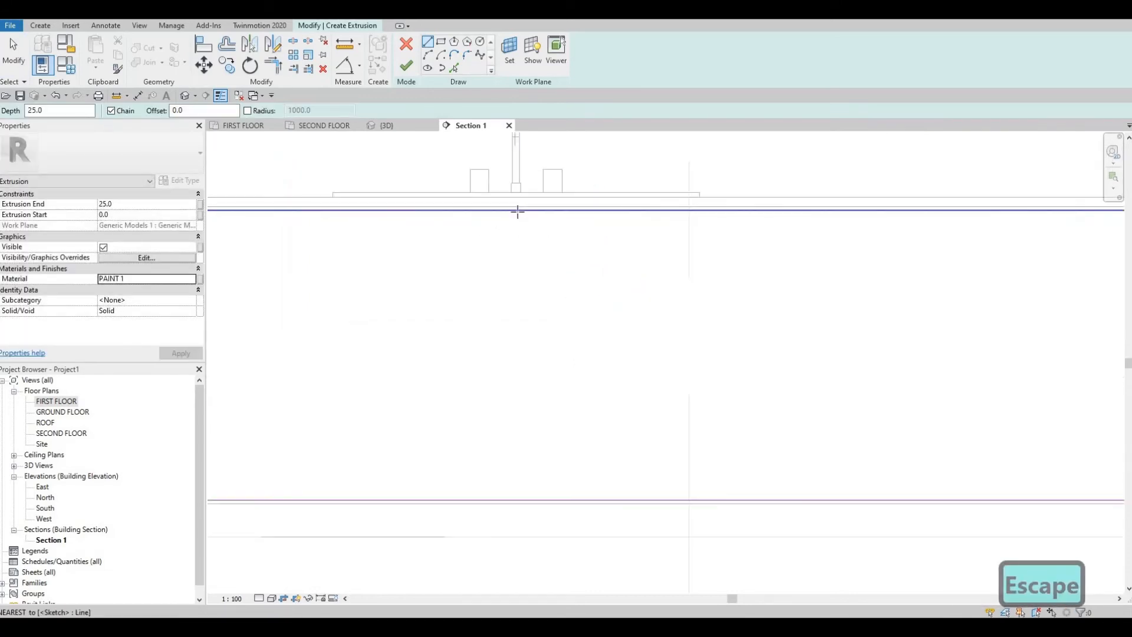
left_click(517, 208)
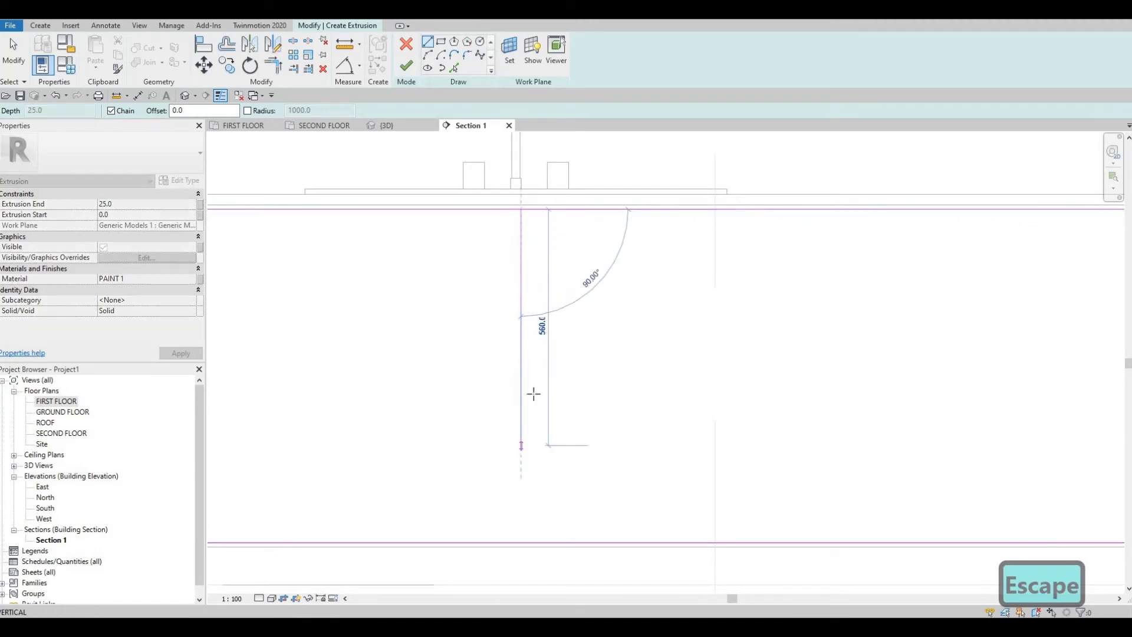
middle_click_drag(533, 448, 560, 308)
scroll(560, 308, "down", 2)
scroll(559, 324, "up", 1)
key("Escape")
Draw a vertical sketch line across the front panel rectangle, from its upper to lower edge, in line with the tap's centre.
scroll(551, 236, "down", 3)
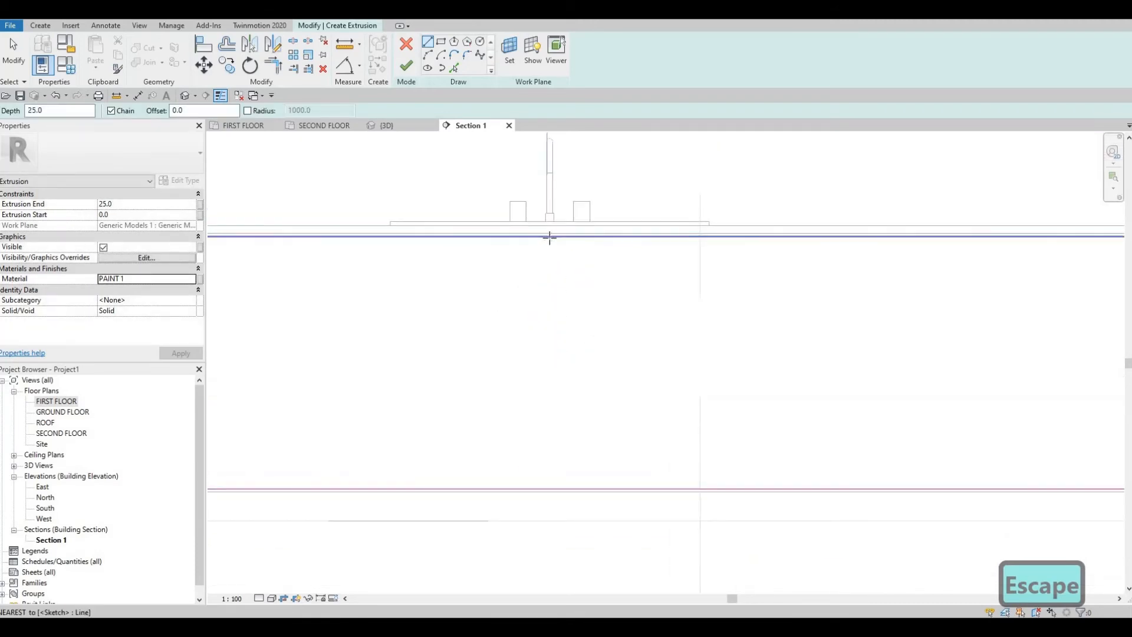
scroll(549, 236, "up", 1)
left_click(549, 236)
middle_click_drag(558, 510, 574, 241)
scroll(574, 241, "down", 1)
left_click(573, 321)
key("Escape")
scroll(571, 306, "down", 1)
middle_click_drag(584, 171, 574, 233)
scroll(621, 302, "down", 1)
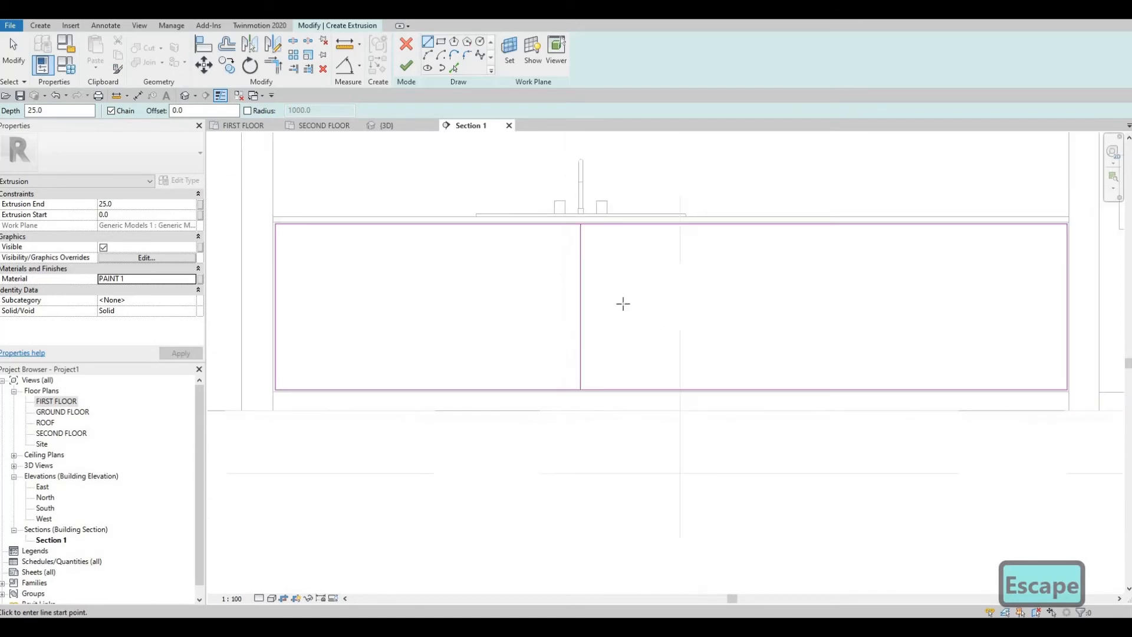
middle_click_drag(621, 303, 612, 296)
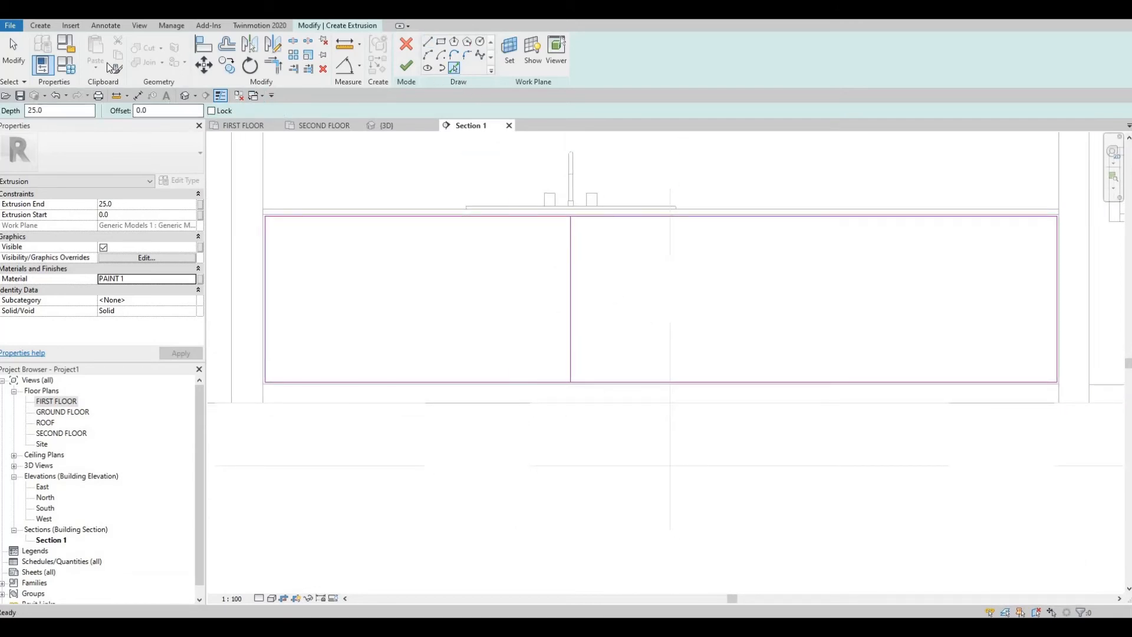
Create parallel lines offset 5 mm to both sides of the vertical sketch line using Pick Lines.
double_click(154, 110)
type("5")
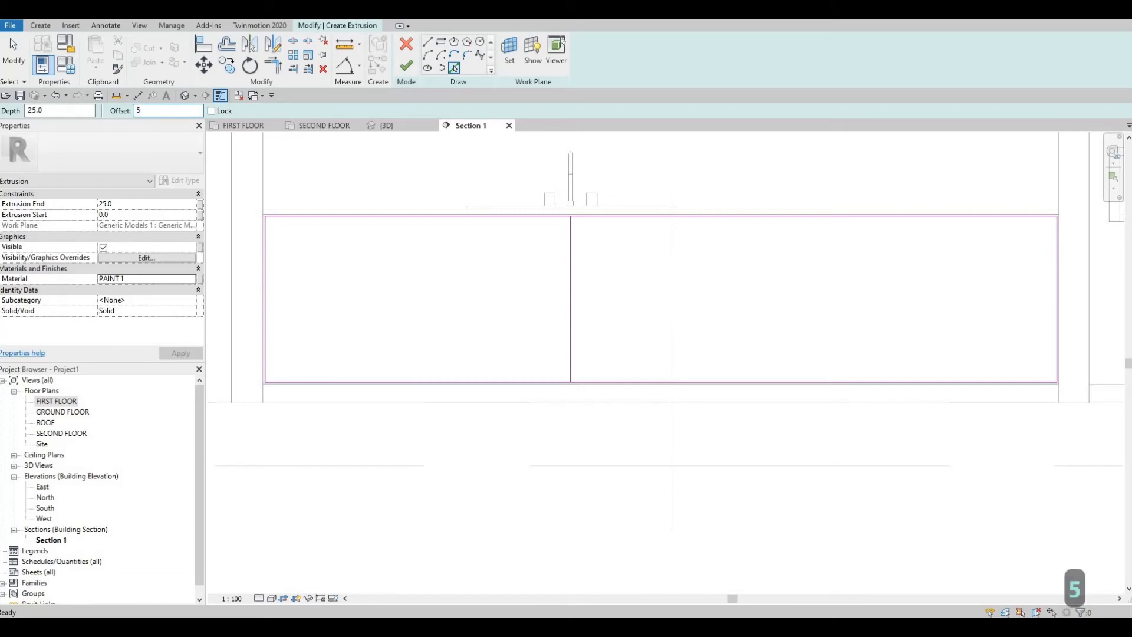
key("Return")
scroll(584, 254, "up", 2)
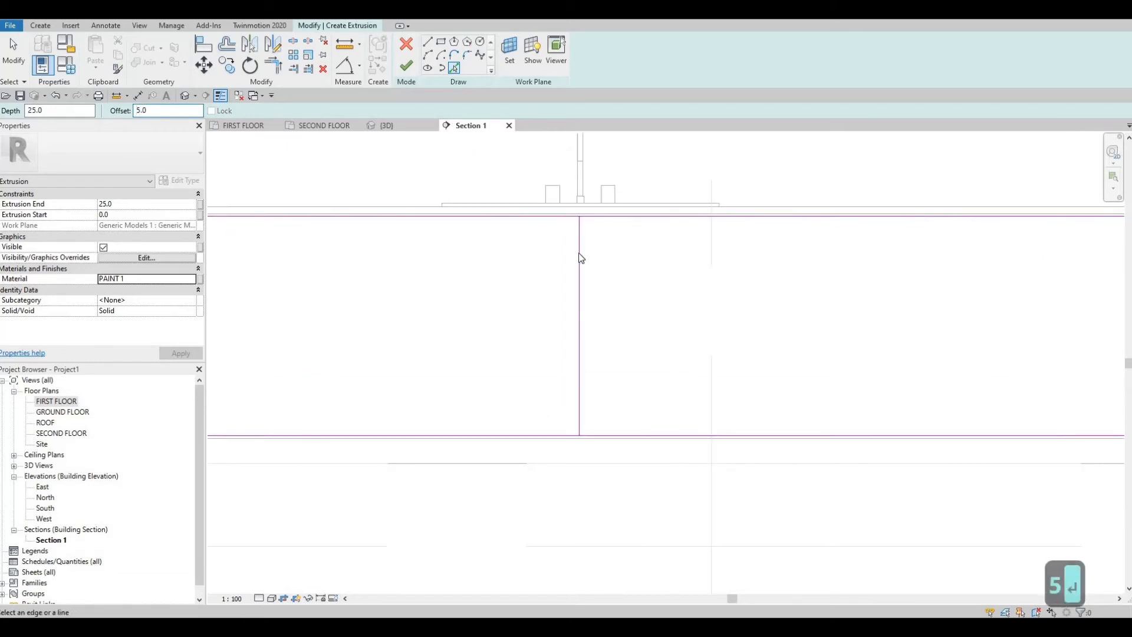
scroll(583, 241, "up", 3)
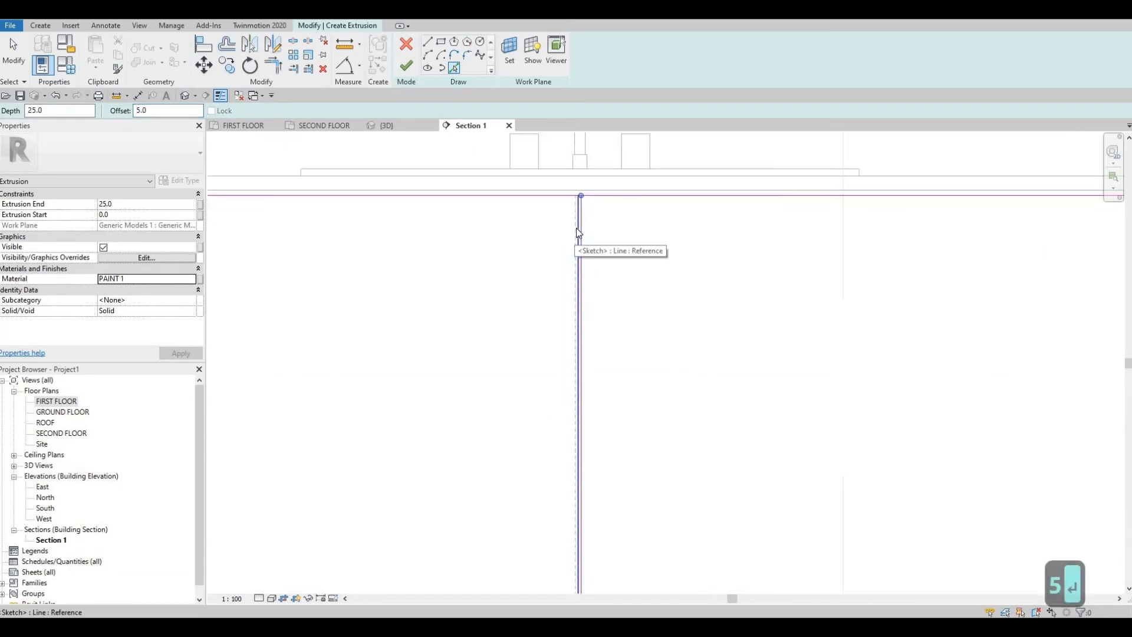
left_click(580, 228)
key("Escape")
key("Escape")
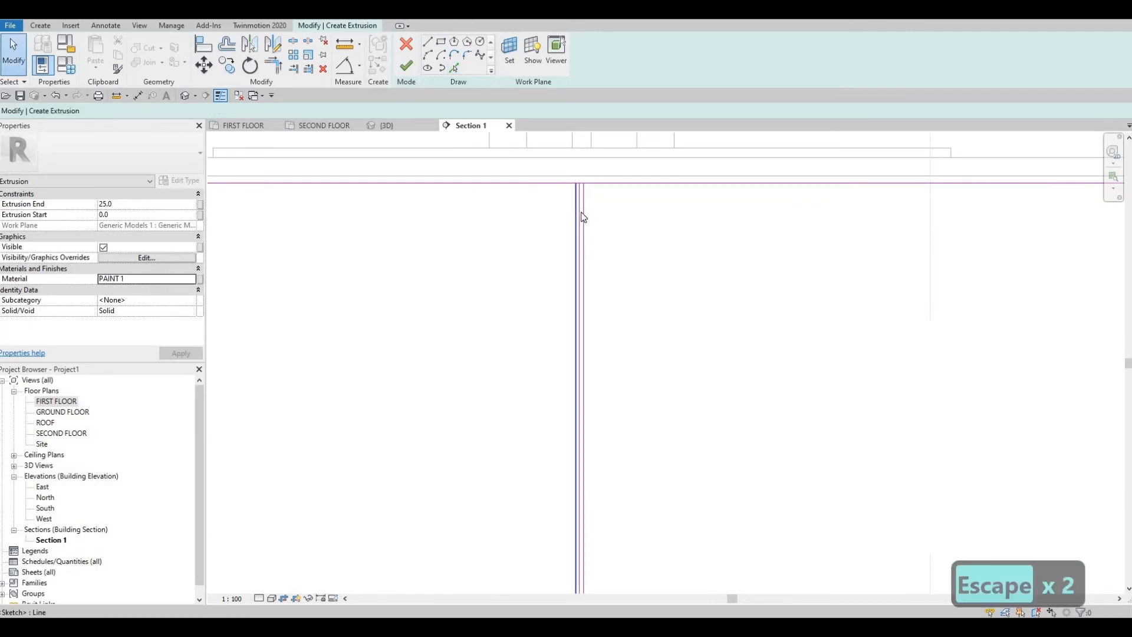
Delete the middle vertical line, keeping the two offset lines as the divider gap.
scroll(580, 202, "up", 2)
left_click(580, 203)
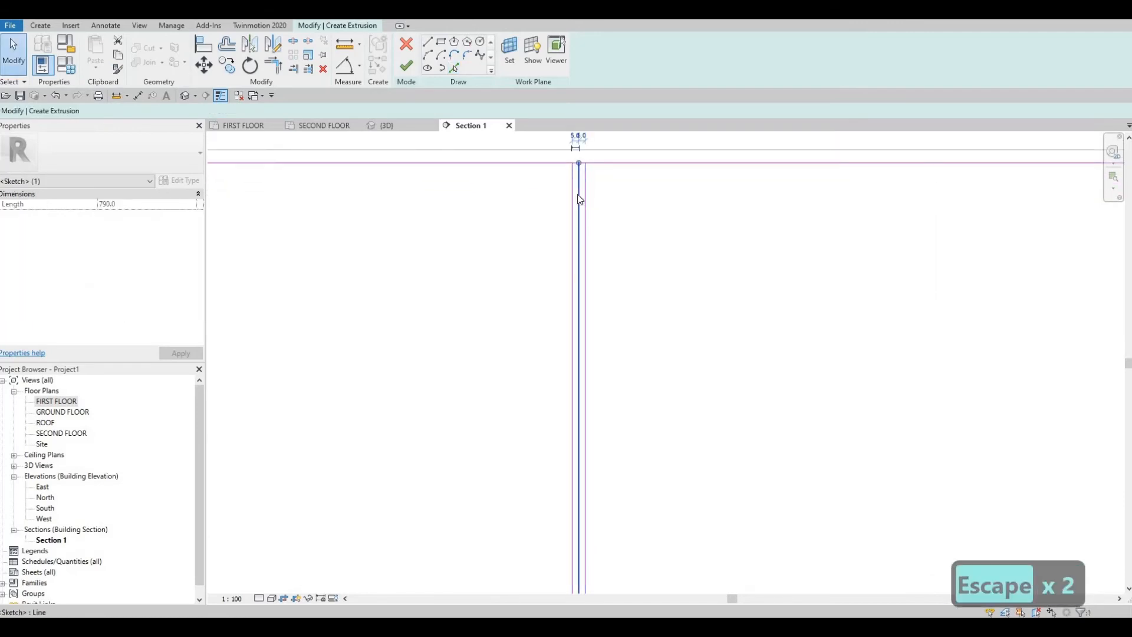
key("Delete")
scroll(542, 182, "down", 3)
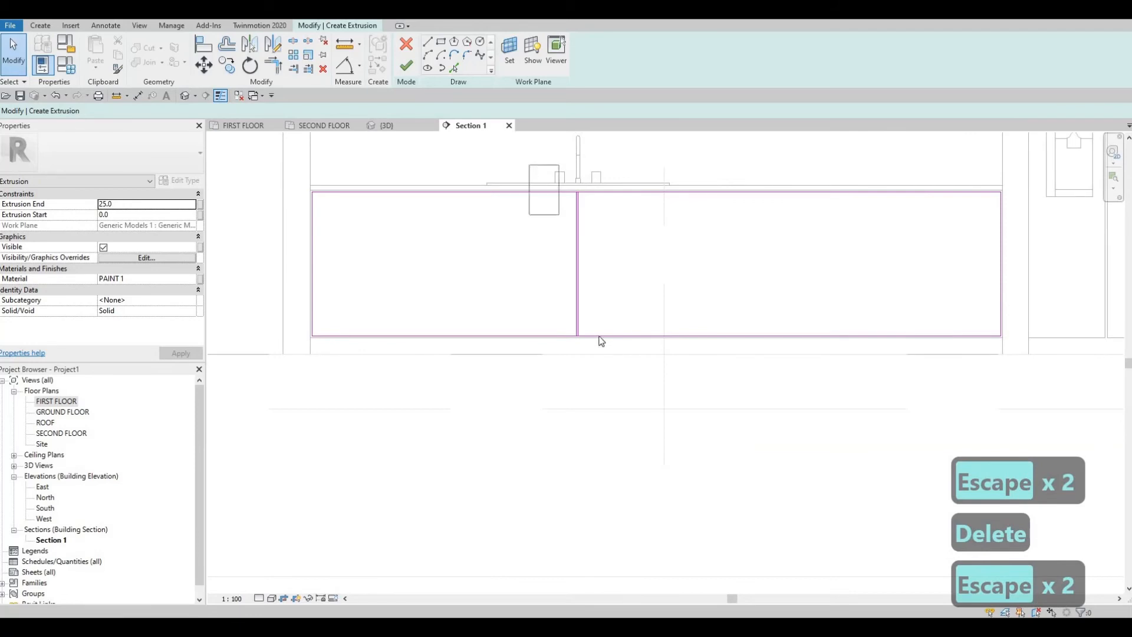
left_click(226, 44)
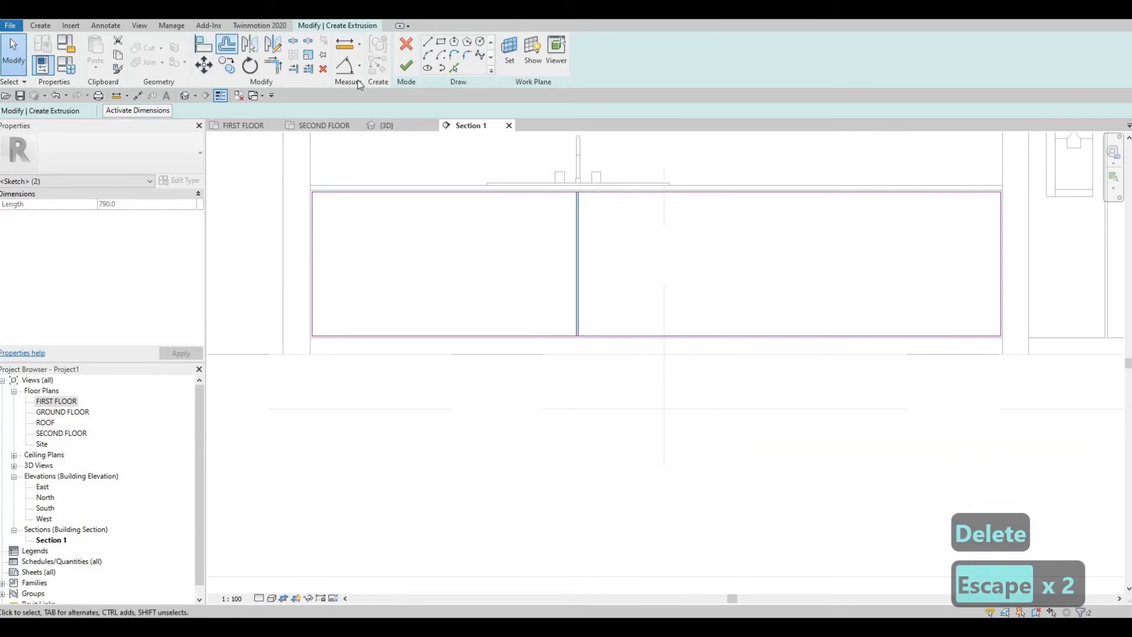
left_click(227, 64)
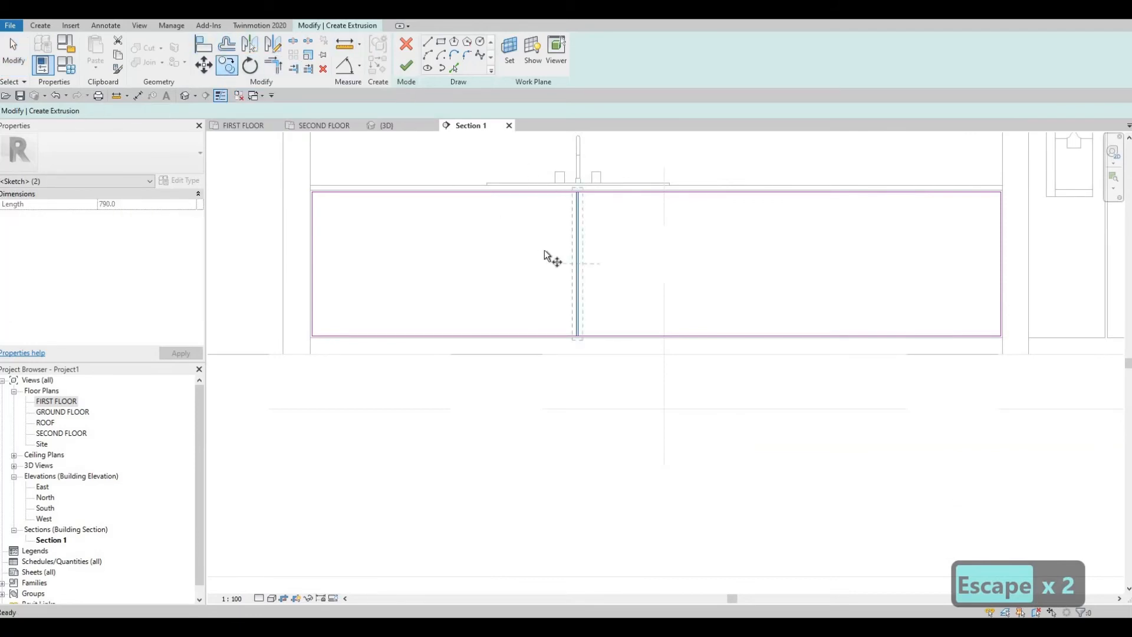
scroll(578, 203, "up", 2)
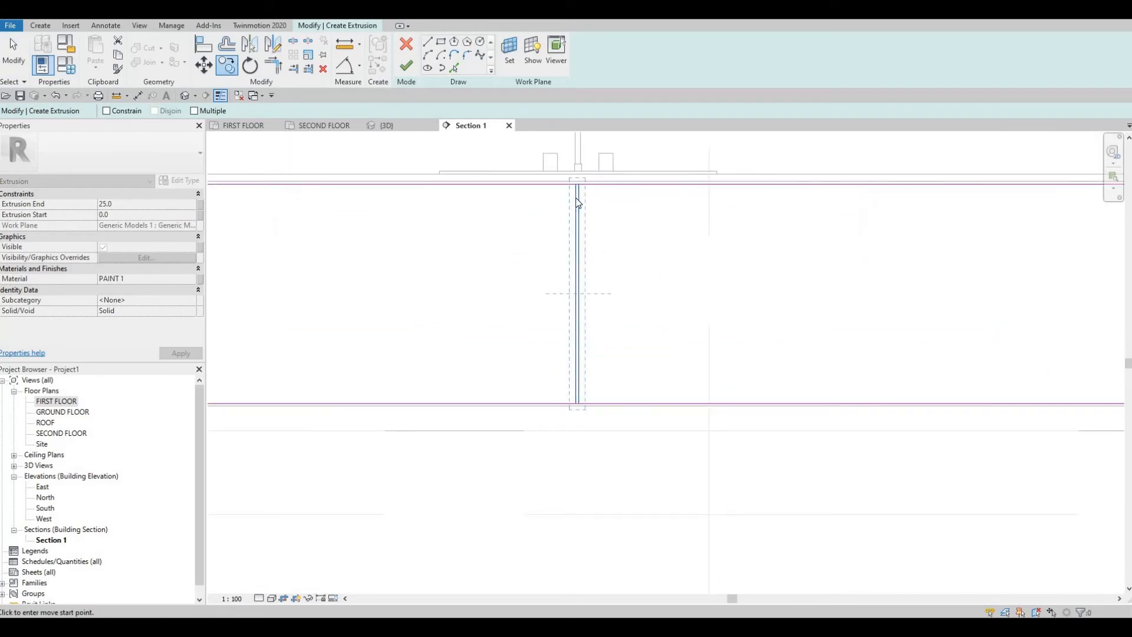
key("Escape")
key("Escape")
key("Escape")
scroll(577, 202, "up", 2)
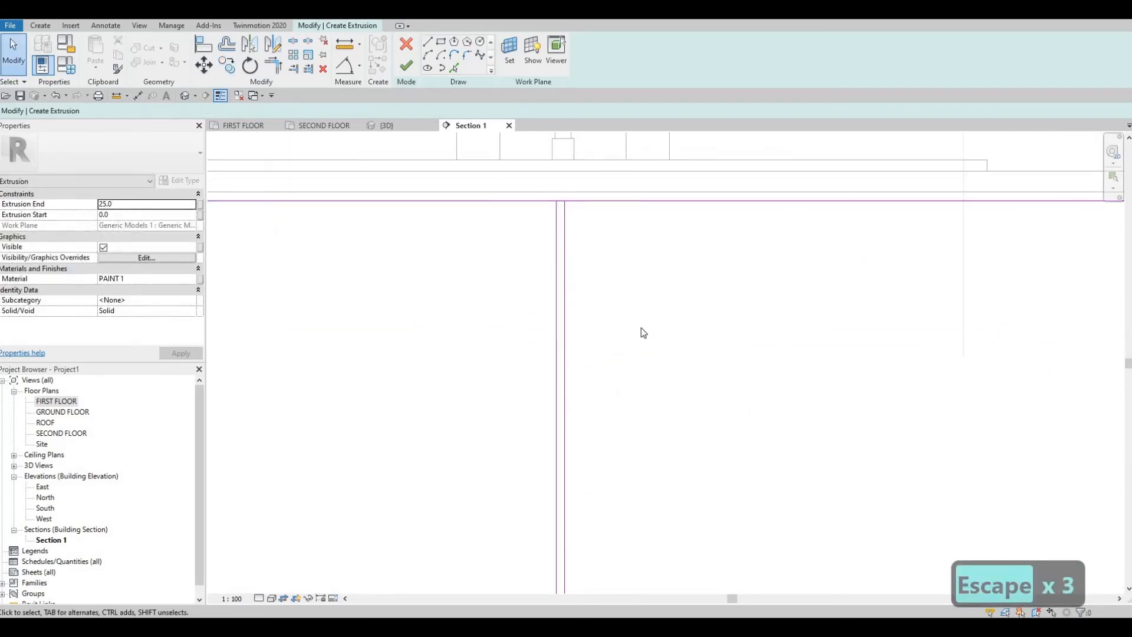
scroll(613, 302, "down", 3)
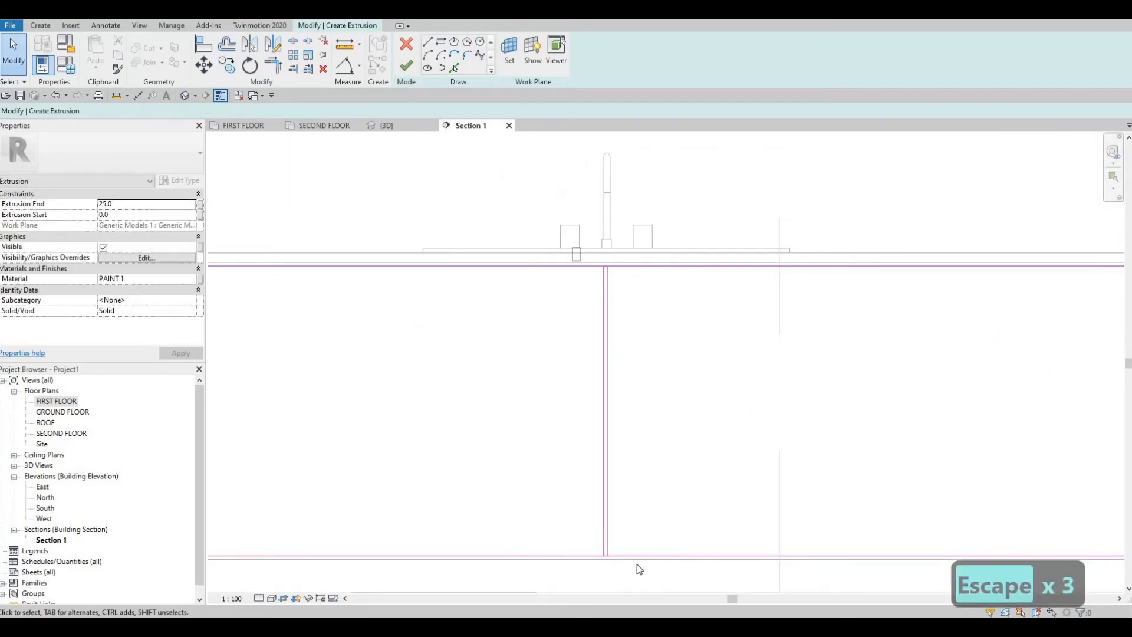
Copy the central pair of divider lines to the left, in line with the sink's left edge.
left_click_drag(637, 564, 572, 246)
key("m")
key("v")
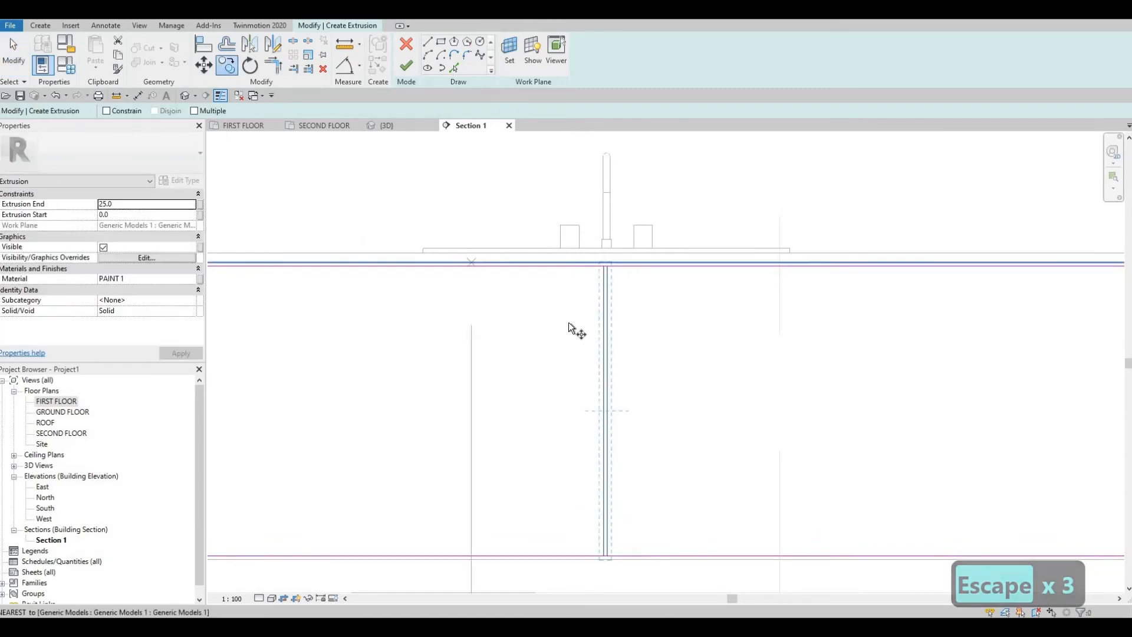
left_click(385, 325)
key("Escape")
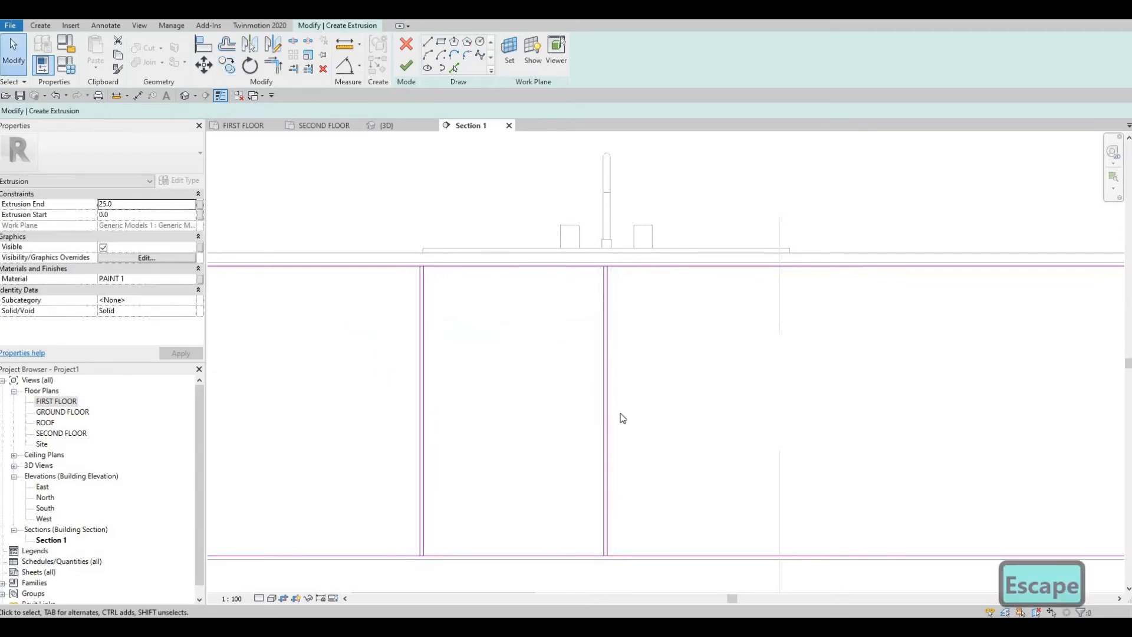
Copy the central pair of divider lines 500 mm to the right.
scroll(620, 383, "down", 2)
left_click_drag(576, 200, 629, 478)
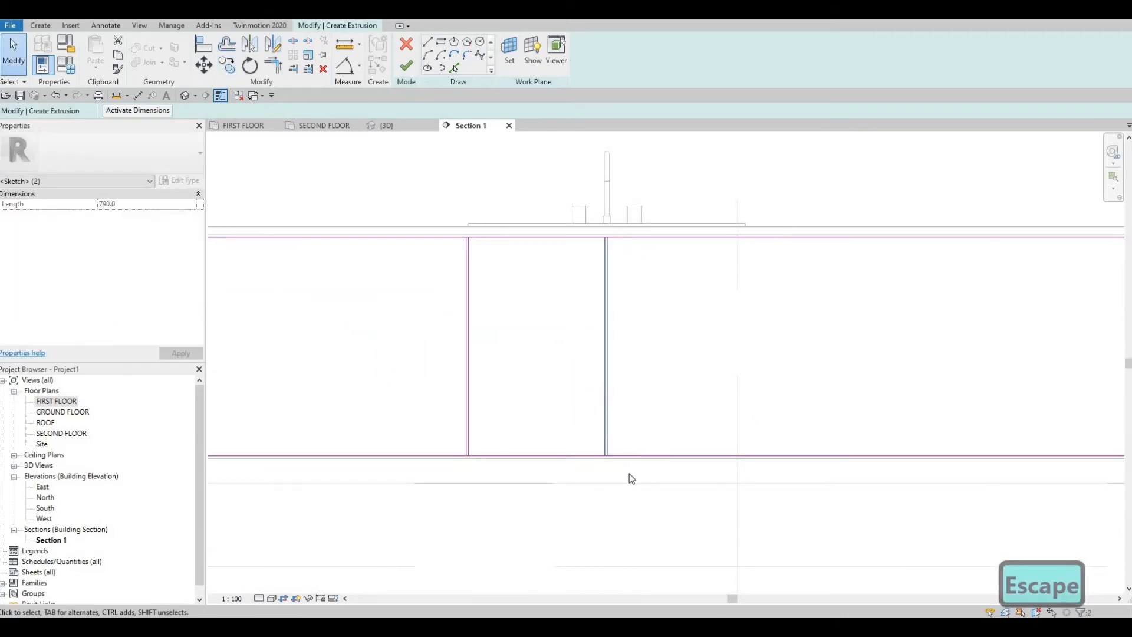
key("c")
key("o")
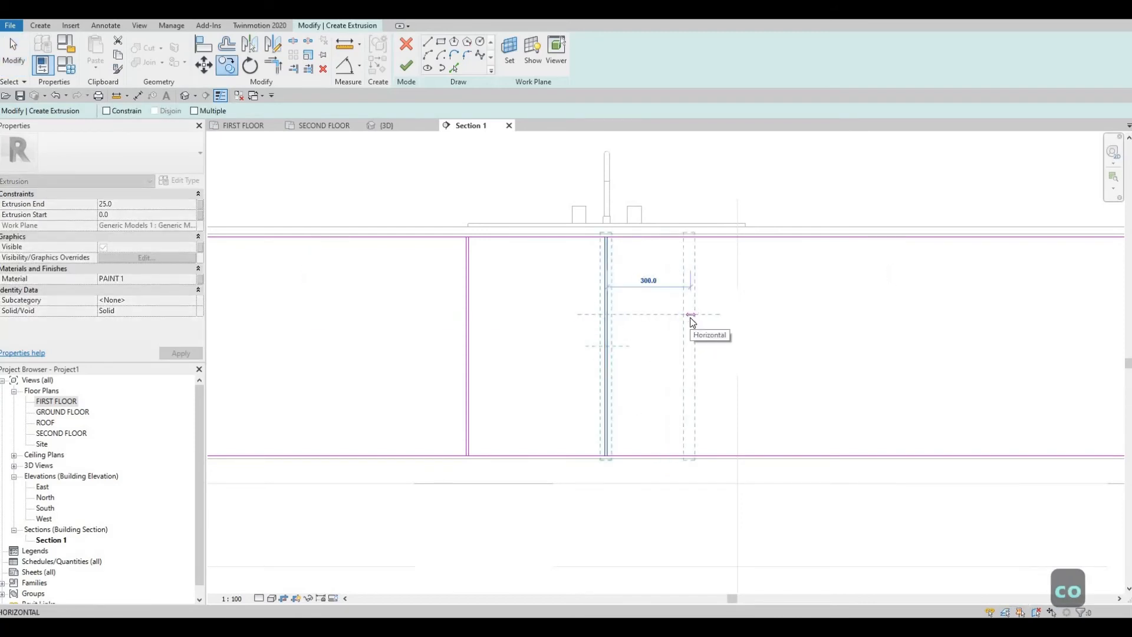
type("5000")
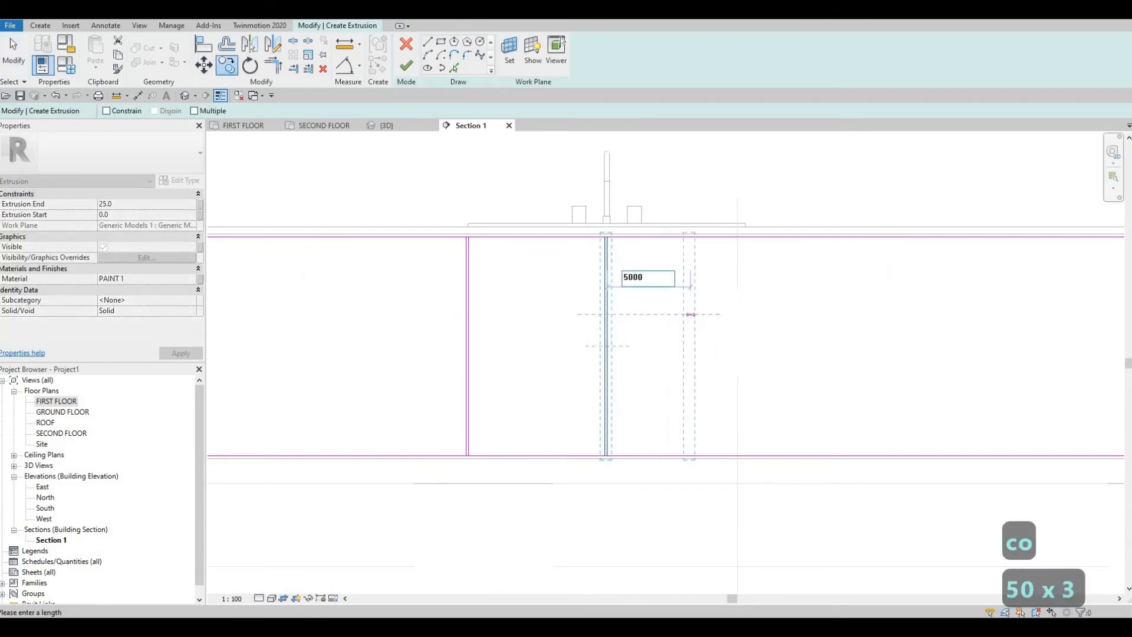
key("BackSpace")
key("Return")
key("Escape")
key("Escape")
key("Escape")
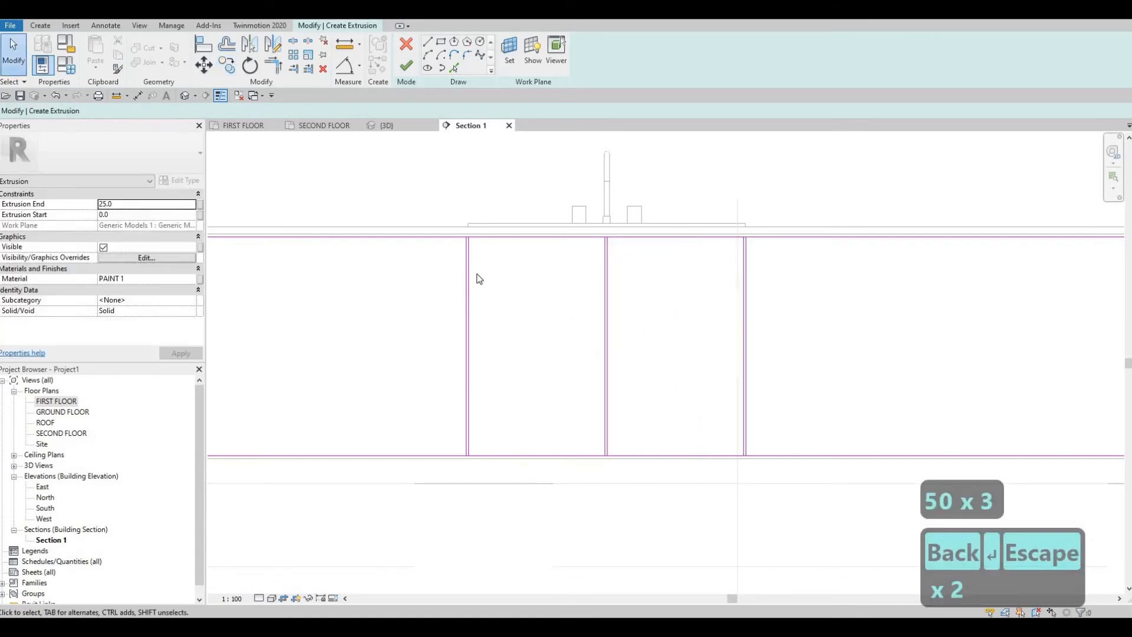
Start a multiple copy of the rightmost divider pair and place the first copy 500 mm to its right.
scroll(454, 229, "down", 2)
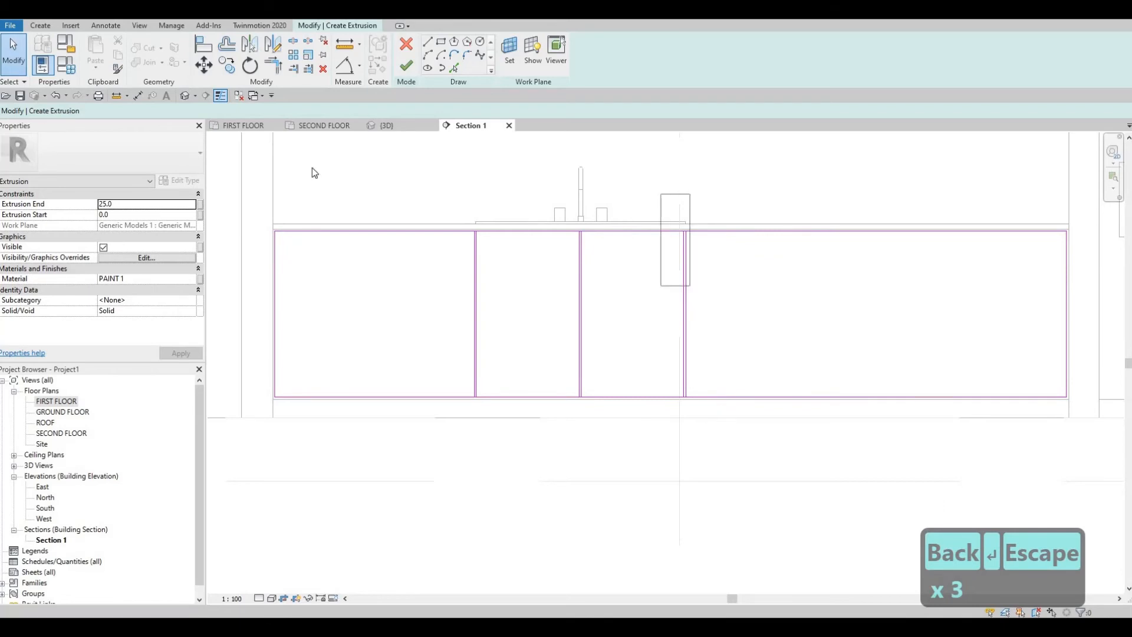
left_click(226, 64)
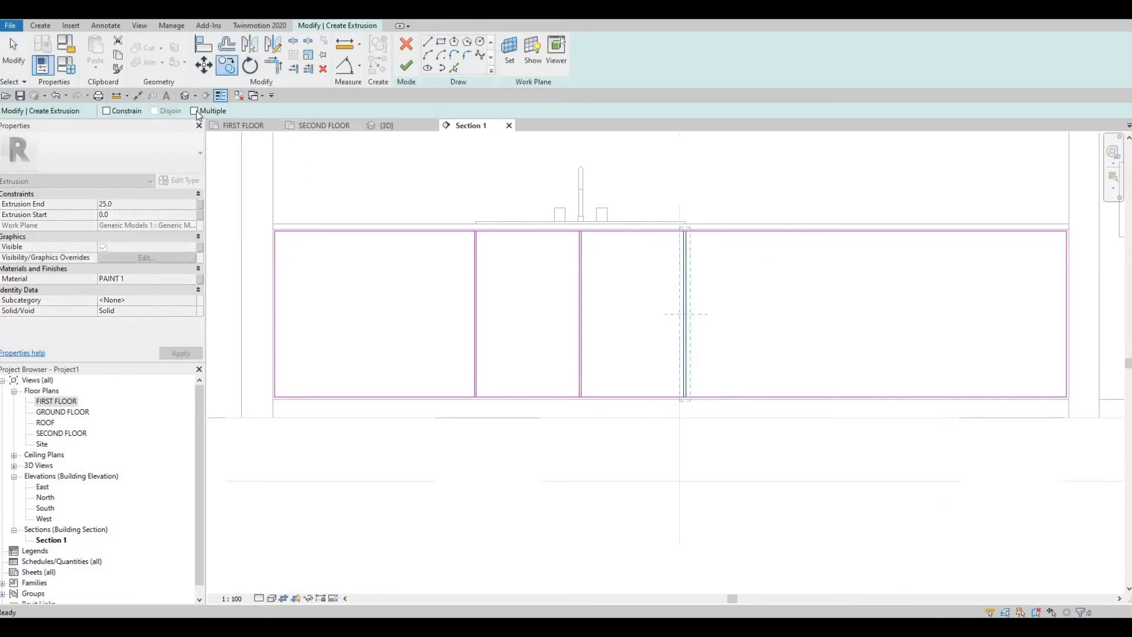
scroll(678, 188, "up", 5)
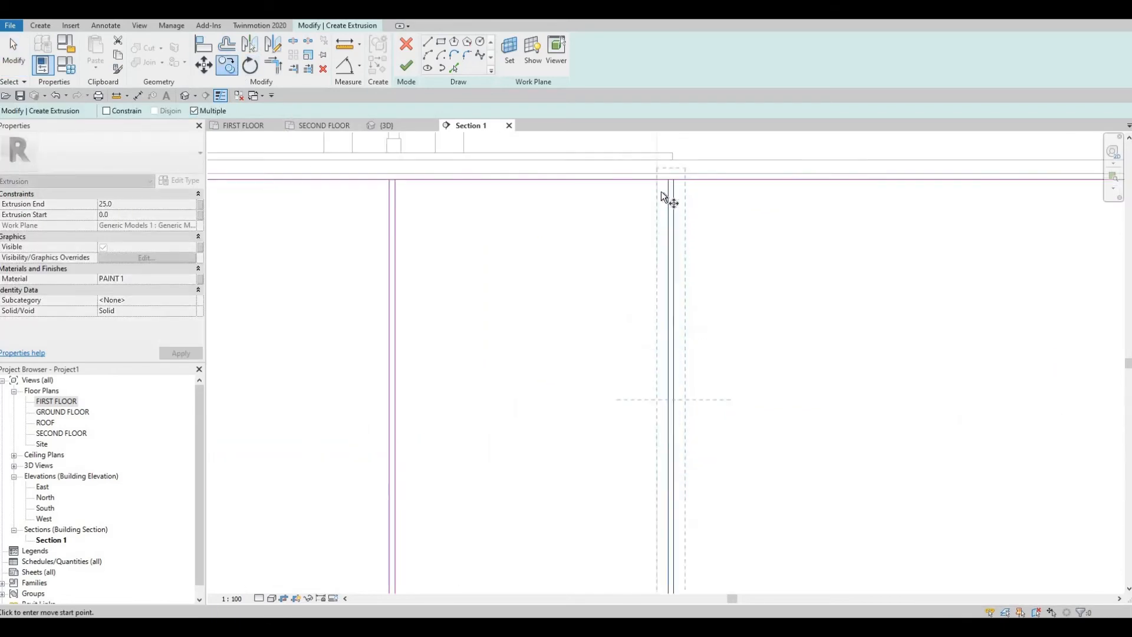
left_click(653, 198)
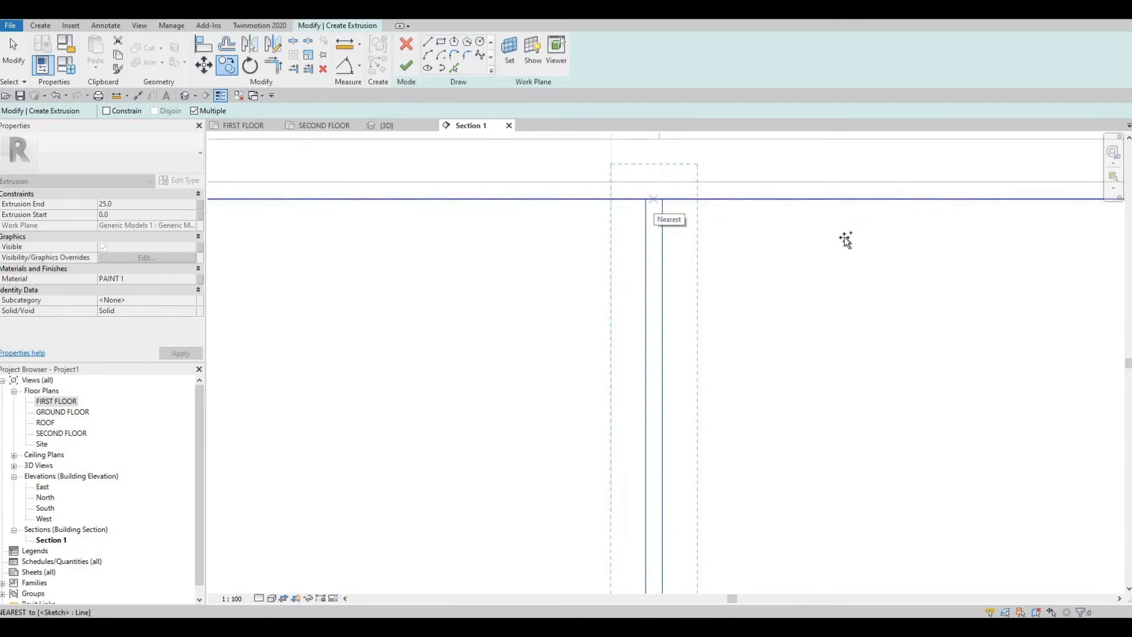
left_click(865, 198)
type("00")
key("Return")
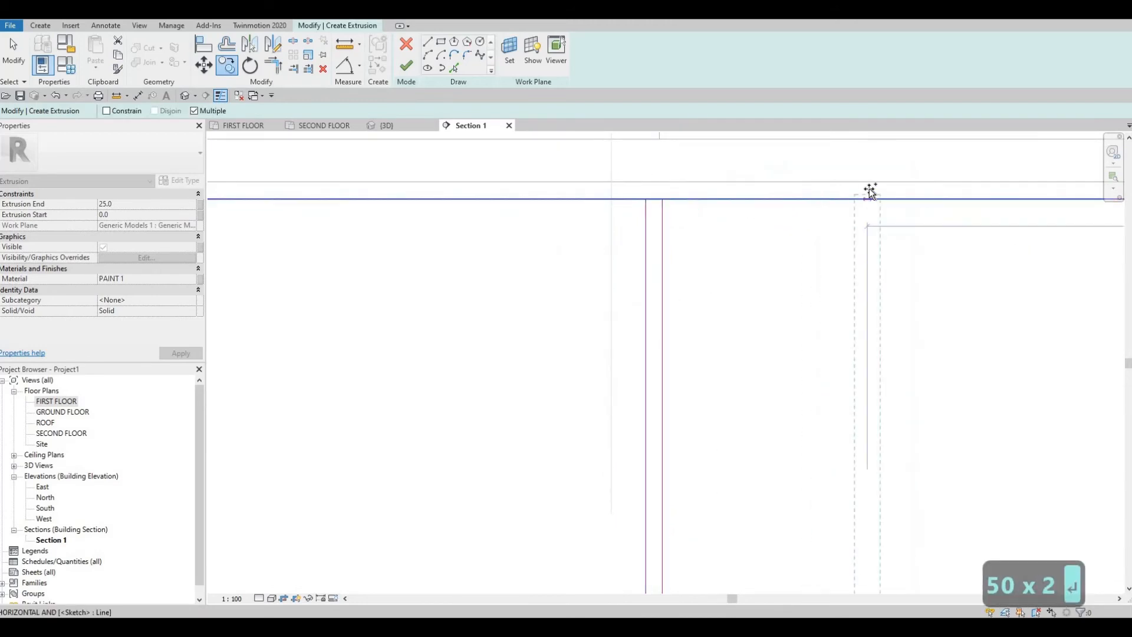
Place two more copies of the divider pair further right, spaced 500 mm and about 420 mm from the preceding pair.
scroll(870, 187, "down", 2)
middle_click_drag(846, 262, 493, 250)
scroll(493, 250, "down", 1)
middle_click_drag(761, 162, 531, 146)
scroll(531, 145, "down", 1)
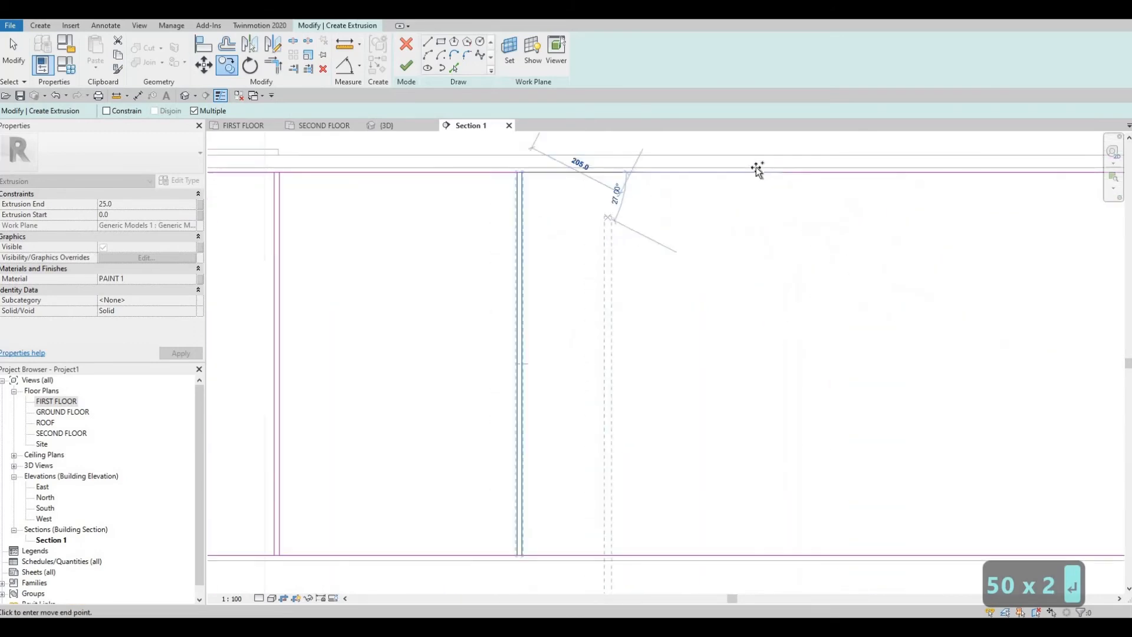
type("5")
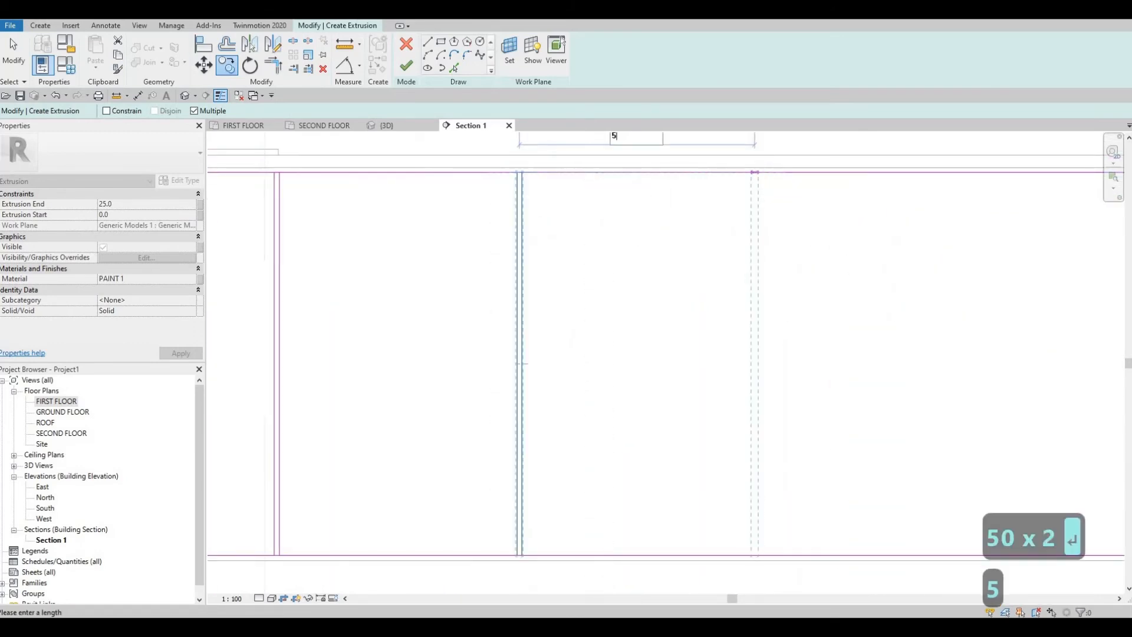
type("00")
key("Return")
scroll(745, 201, "down", 3)
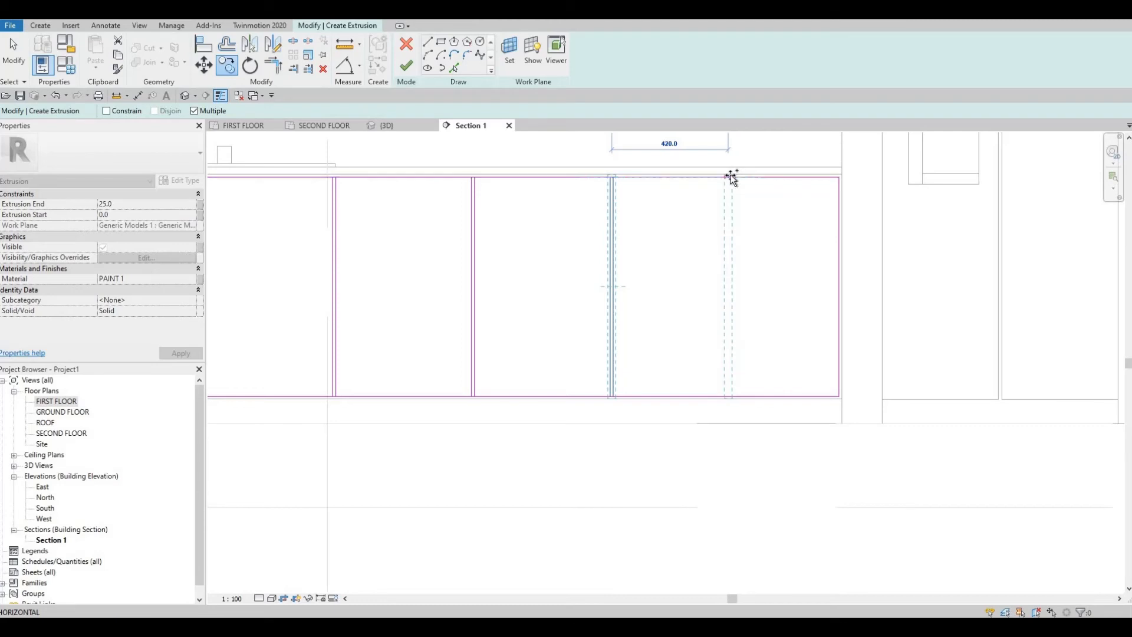
left_click(728, 177)
key("Escape")
Copy the leftmost pair of divider lines 500 mm to the left.
middle_click_drag(442, 304, 984, 315)
scroll(984, 315, "down", 1)
key("Escape")
scroll(682, 236, "up", 1)
left_click_drag(720, 184, 813, 449)
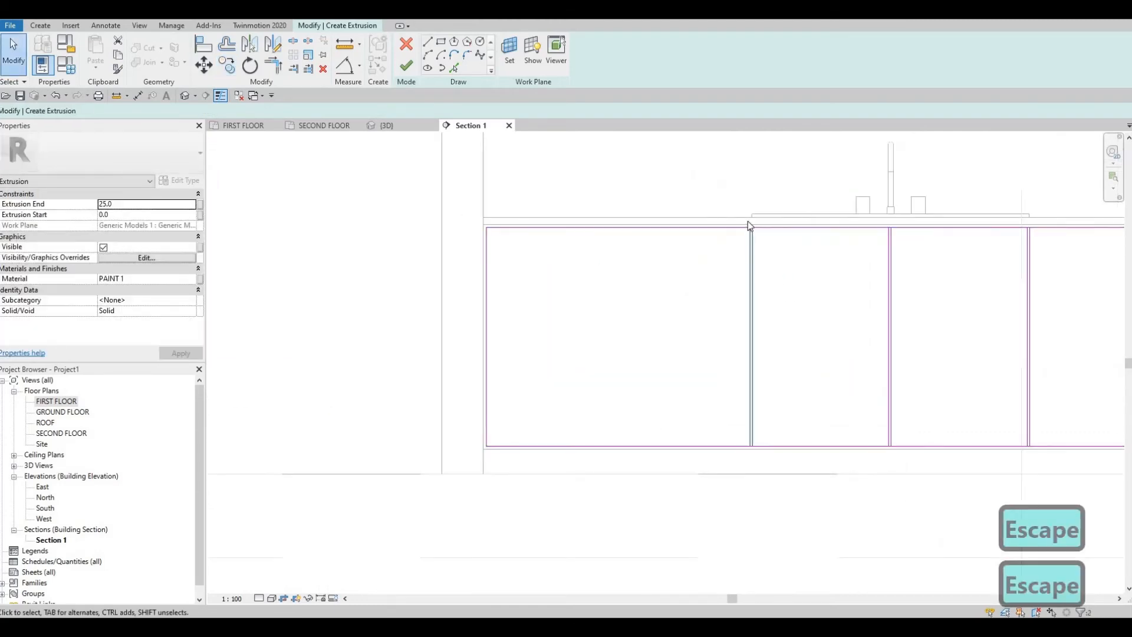
key("c")
key("o")
left_click(776, 168)
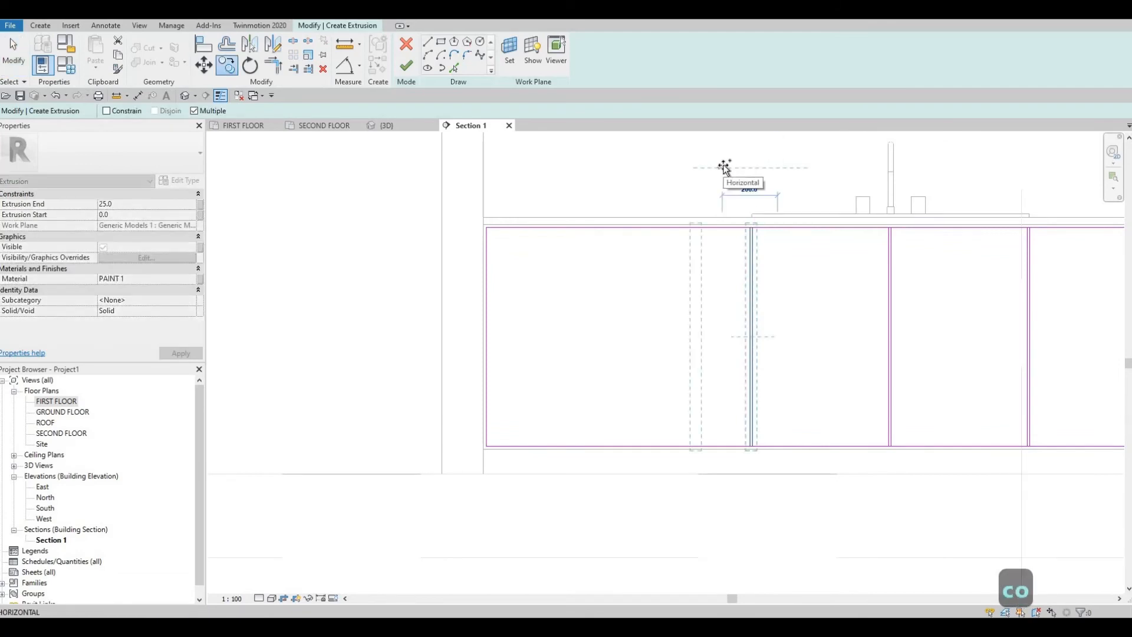
type("500")
key("Return")
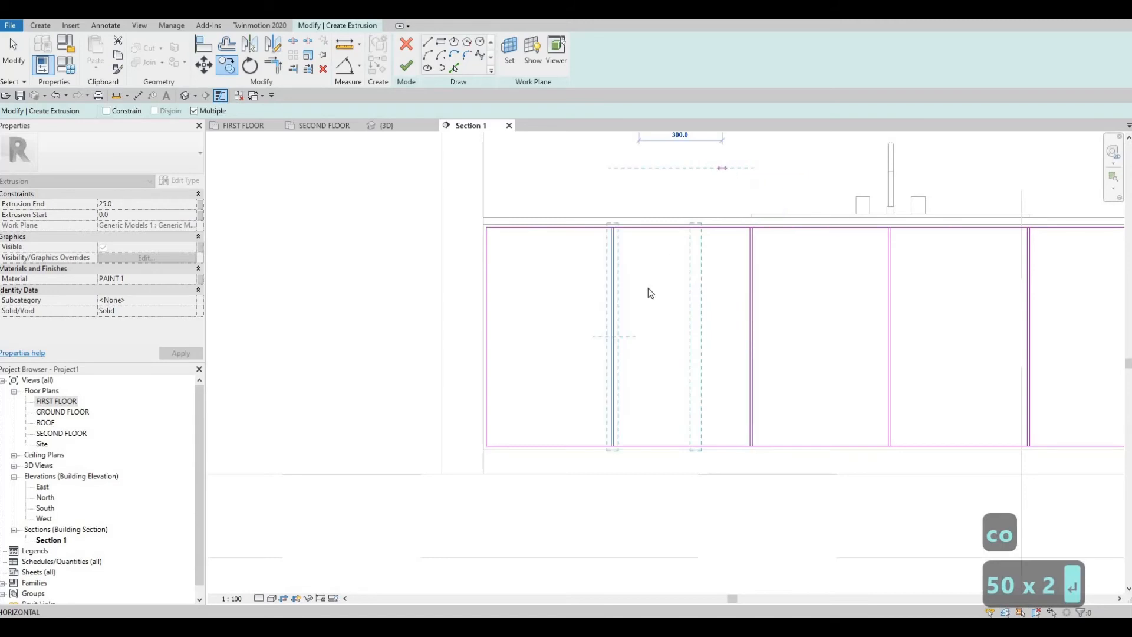
Draw a horizontal 450 mm line across the upper part of the leftmost door panel, from the outer edge to the first divider.
key("Escape")
key("Escape")
scroll(585, 313, "down", 3)
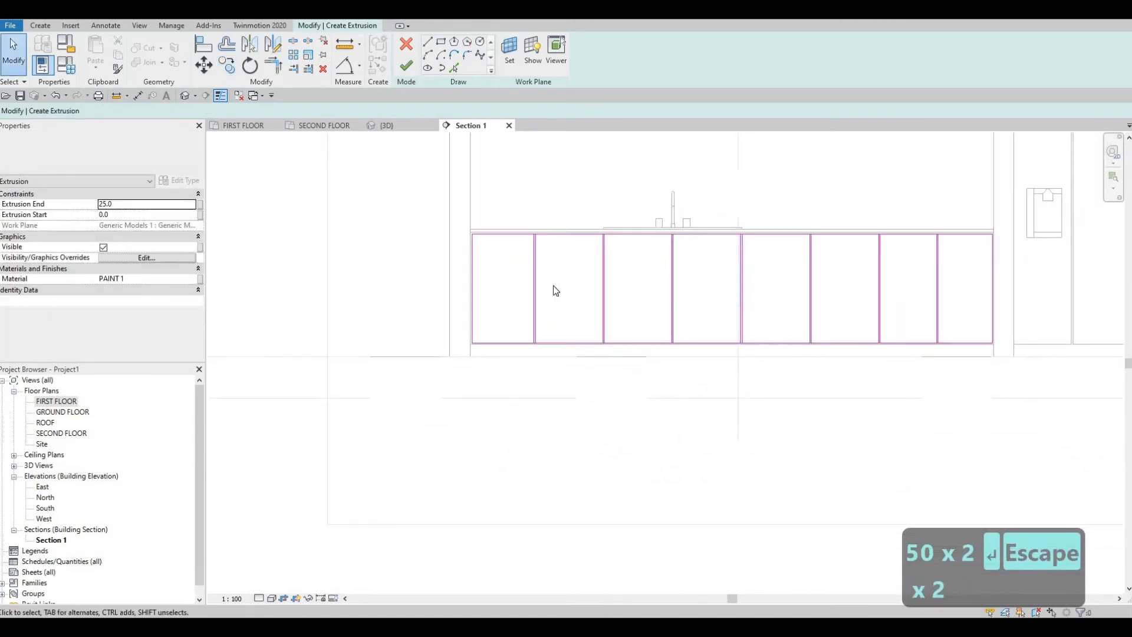
middle_click_drag(343, 152, 341, 158)
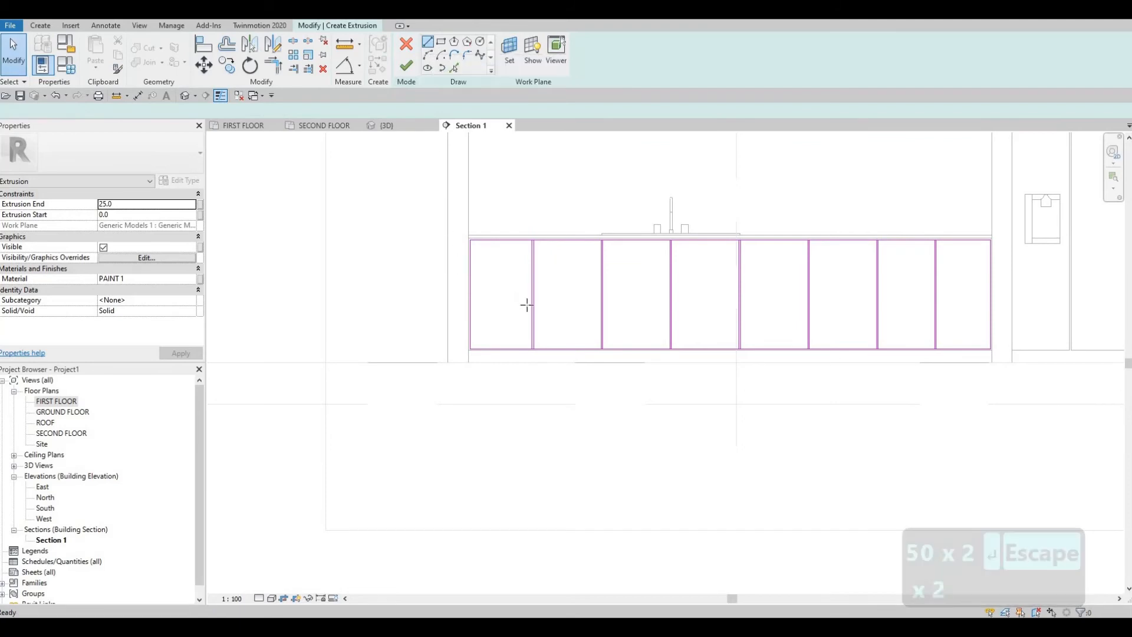
scroll(457, 295, "up", 4)
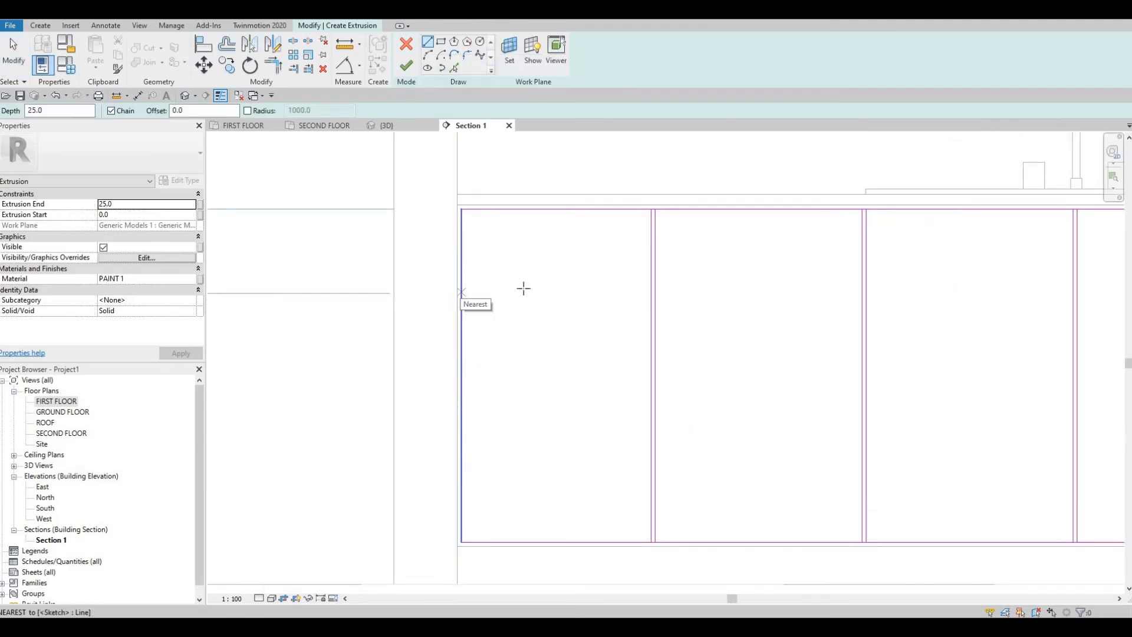
left_click(462, 292)
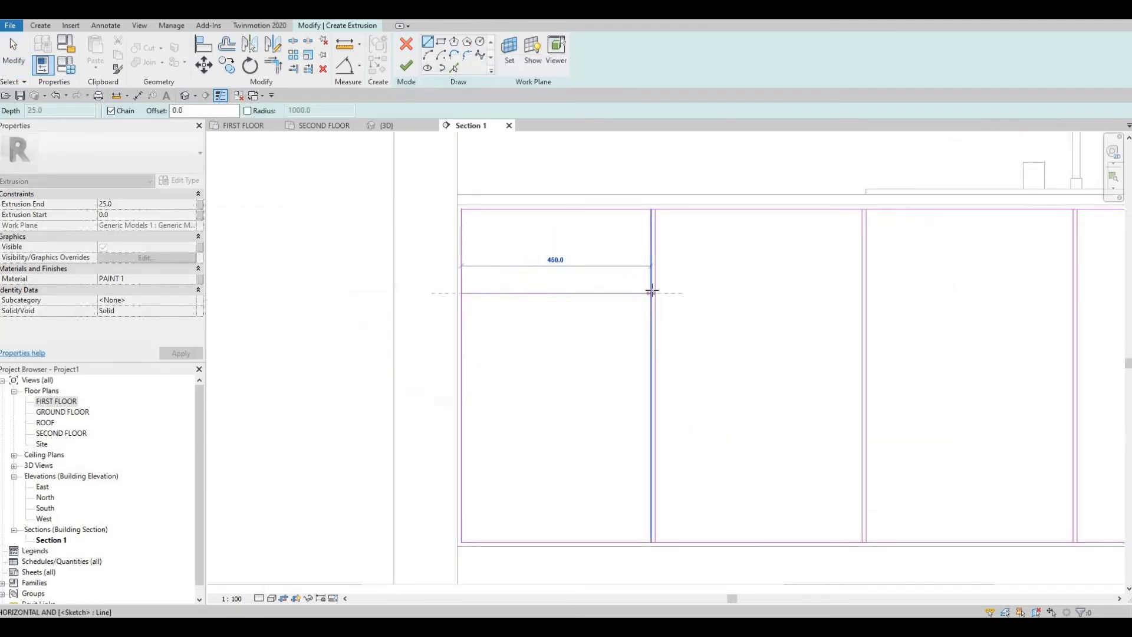
left_click(651, 292)
key("Escape")
key("Escape")
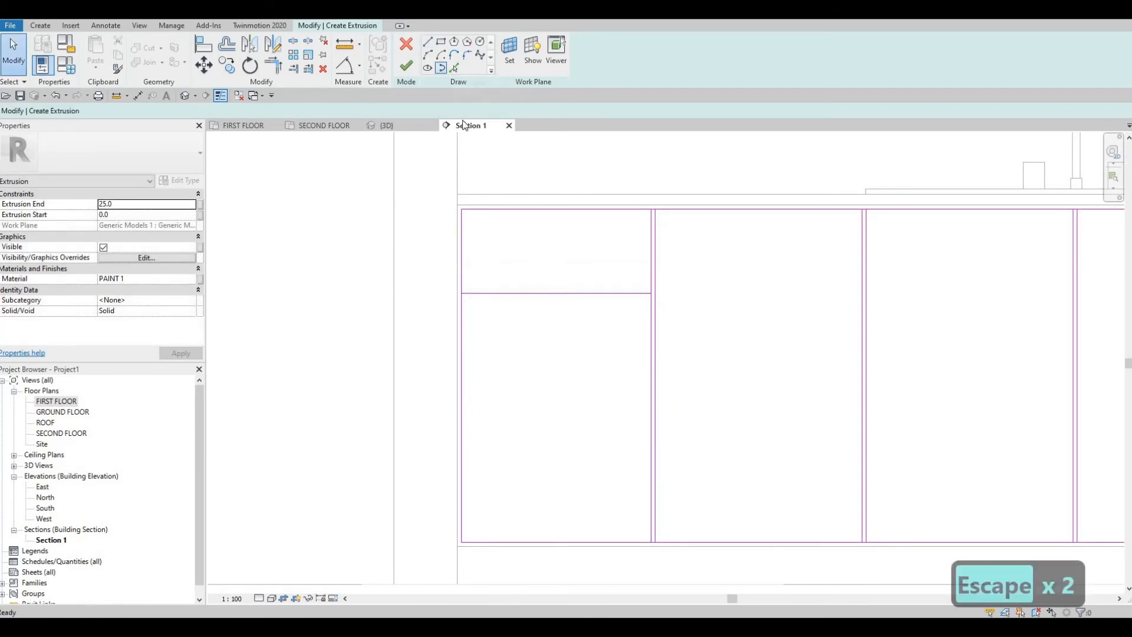
Add a parallel line offset 10 mm below the horizontal line in the leftmost panel, using Pick Lines.
left_click(454, 67)
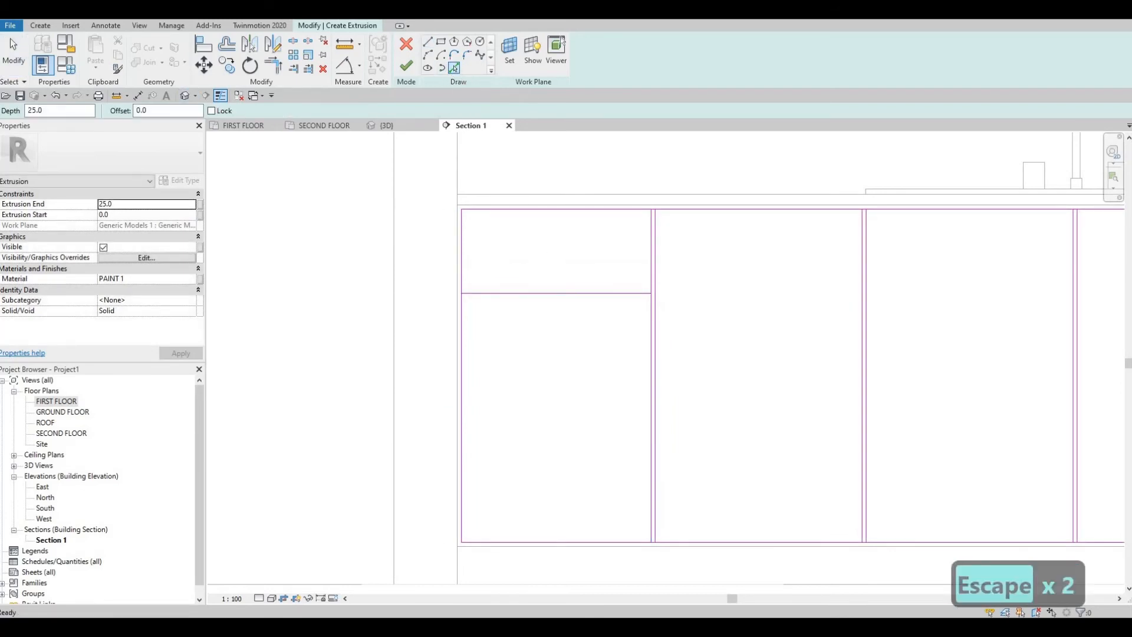
type("10")
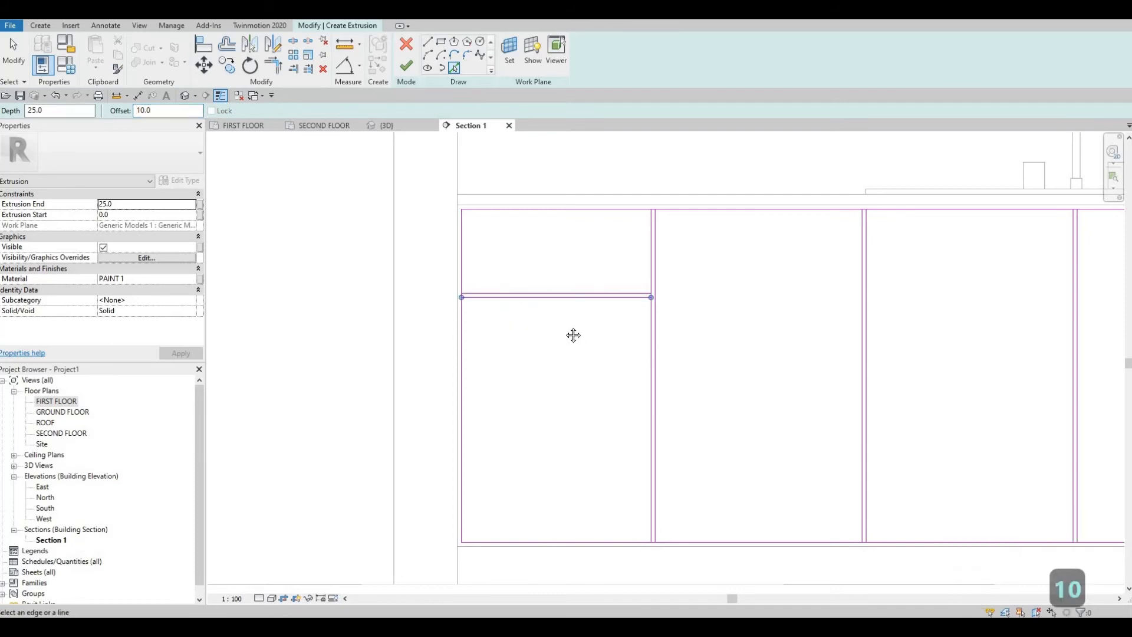
key("Escape")
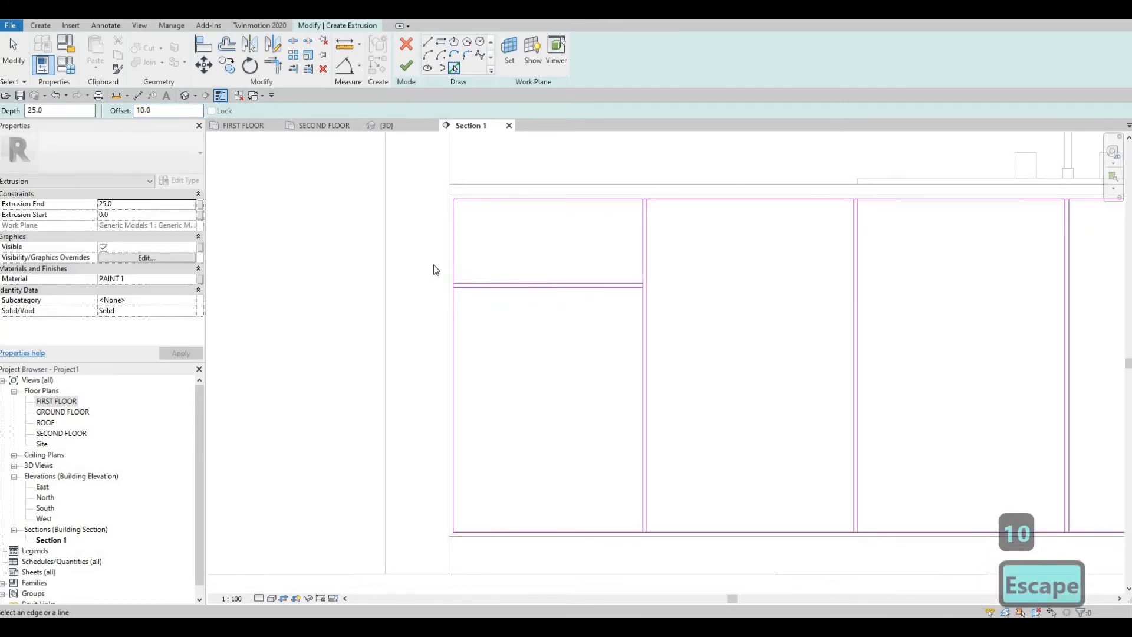
key("Escape")
Copy the pair of horizontal lines in the leftmost panel about 240 mm downward to form a second drawer gap.
mouse_move(417, 253)
left_mouse_down()
mouse_move(611, 328)
mouse_move(688, 337)
left_mouse_up()
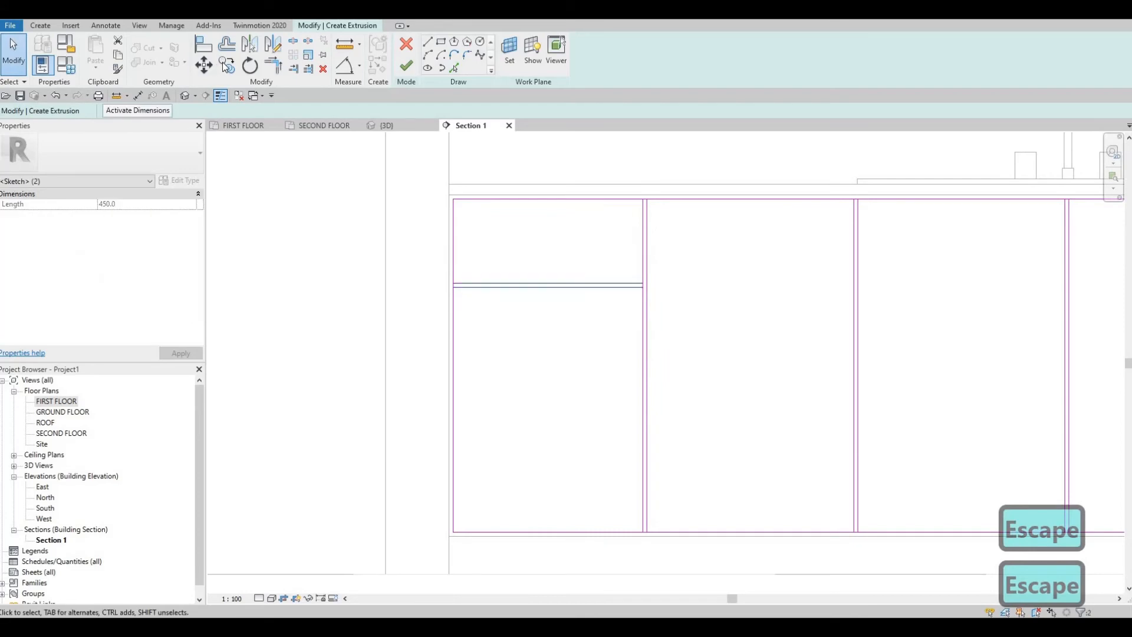
left_click(496, 243)
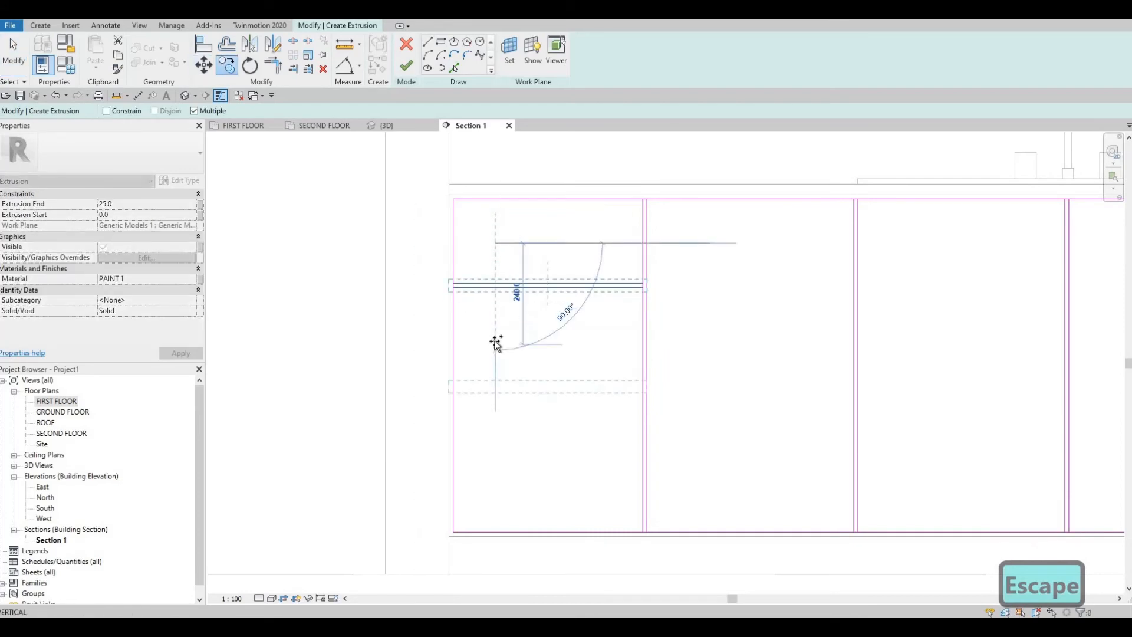
left_click(455, 335)
key("Escape")
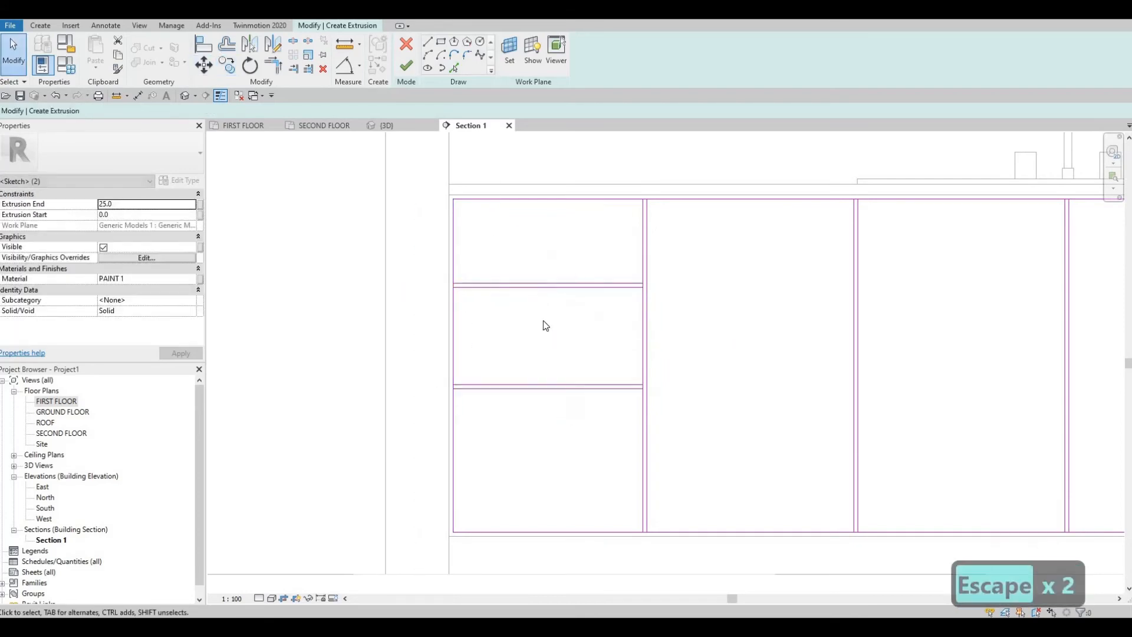
Multiple-copy the leftmost panel's four drawer lines from its upper corner to the matching corner of the rightmost panel.
left_click_drag(379, 250, 687, 414)
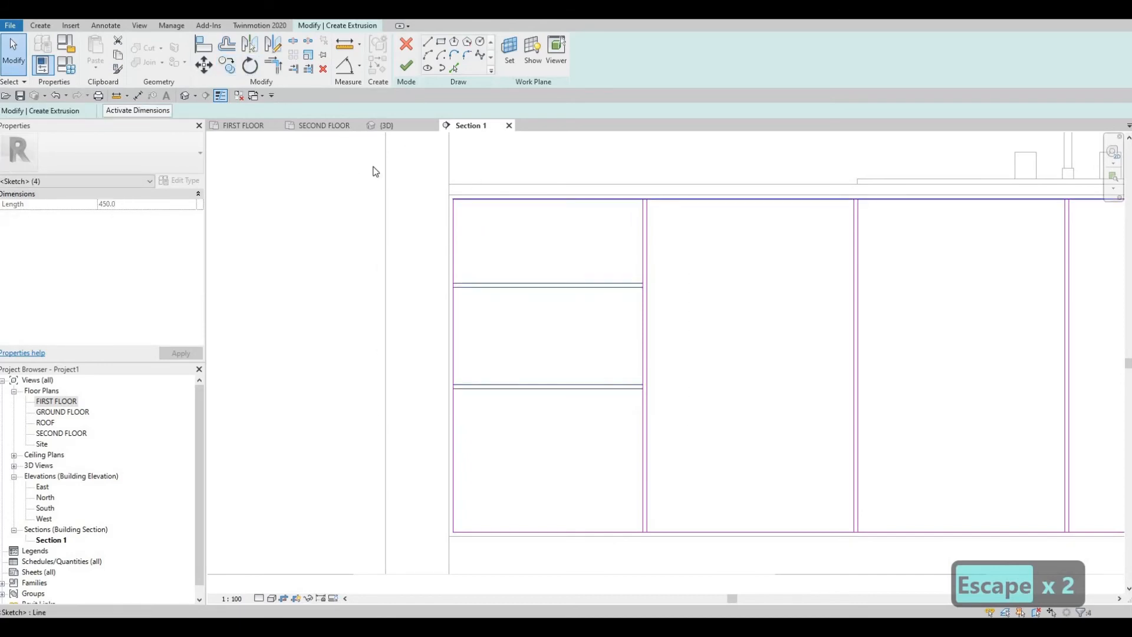
left_click(227, 66)
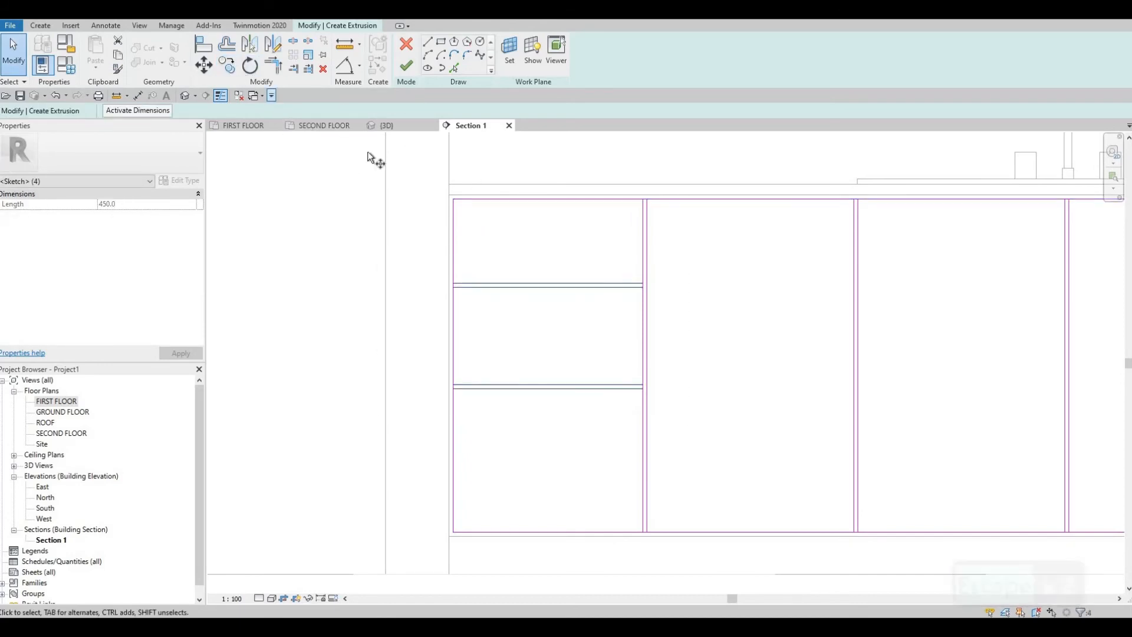
left_click(453, 199)
scroll(346, 166, "down", 2)
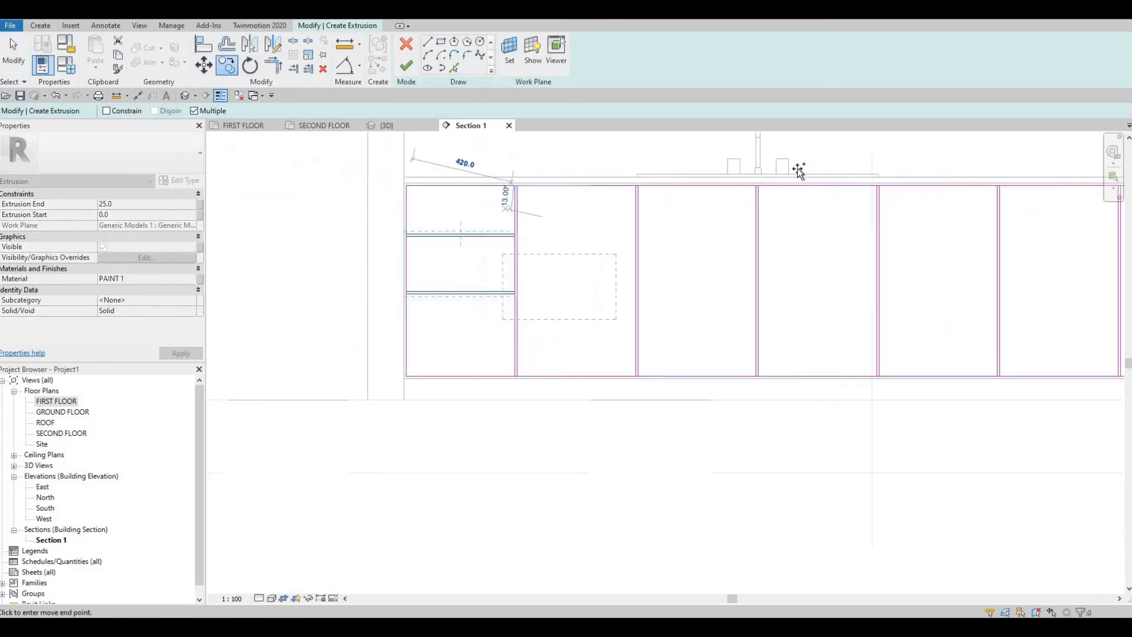
middle_click_drag(872, 170, 499, 174)
scroll(860, 199, "up", 2)
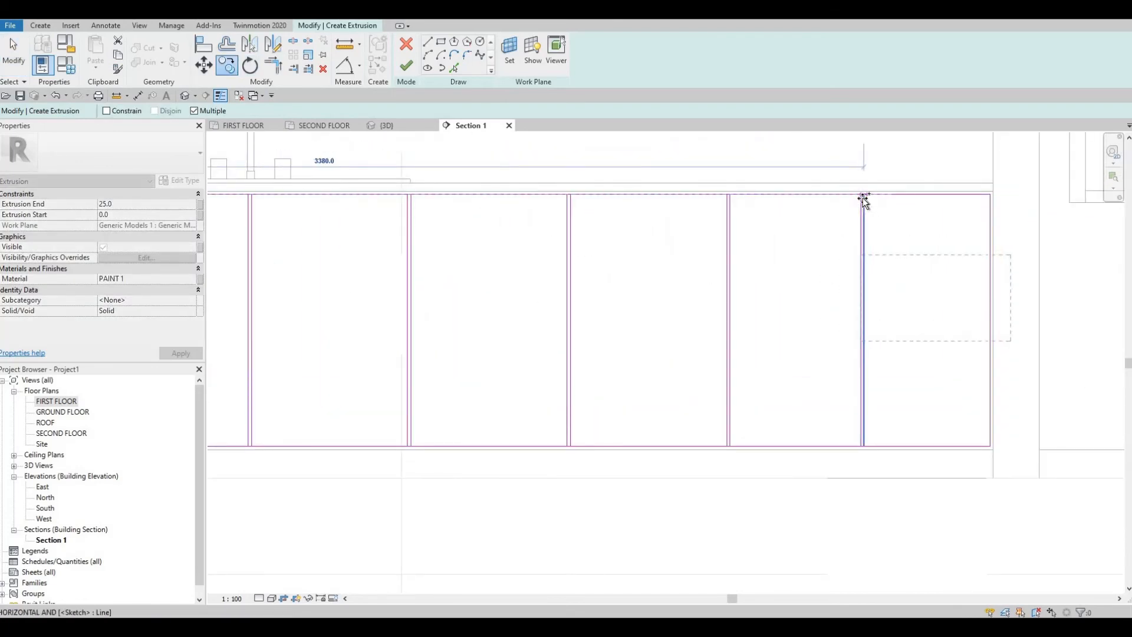
scroll(862, 196, "up", 2)
left_click(864, 193)
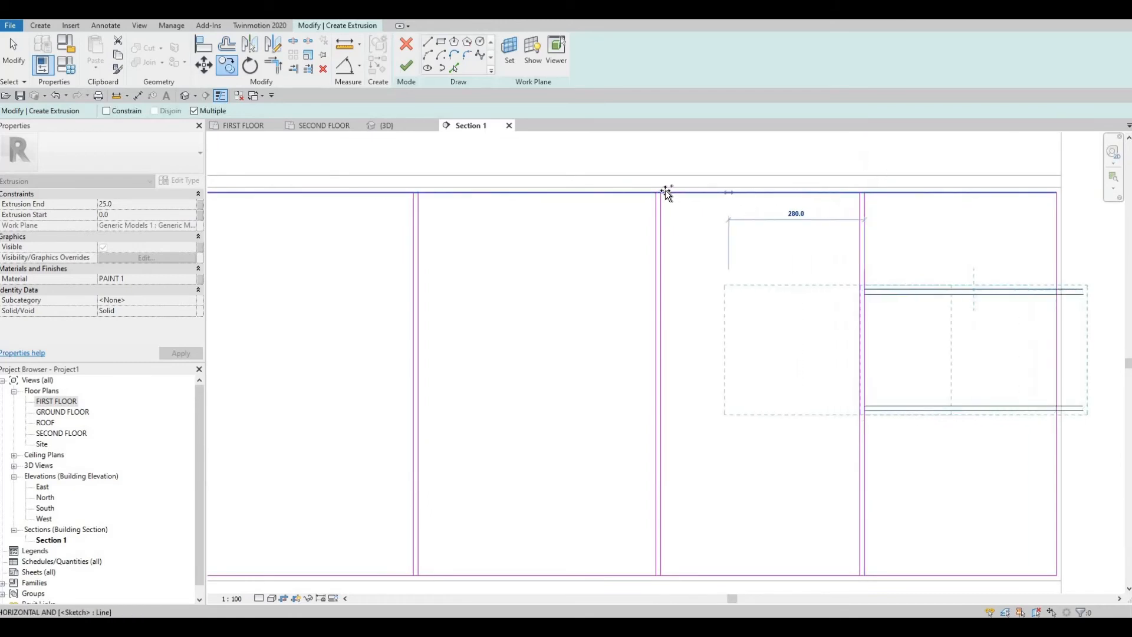
Place another copy of the four drawer lines in the third panel from the right and end the copy command.
left_click(418, 192)
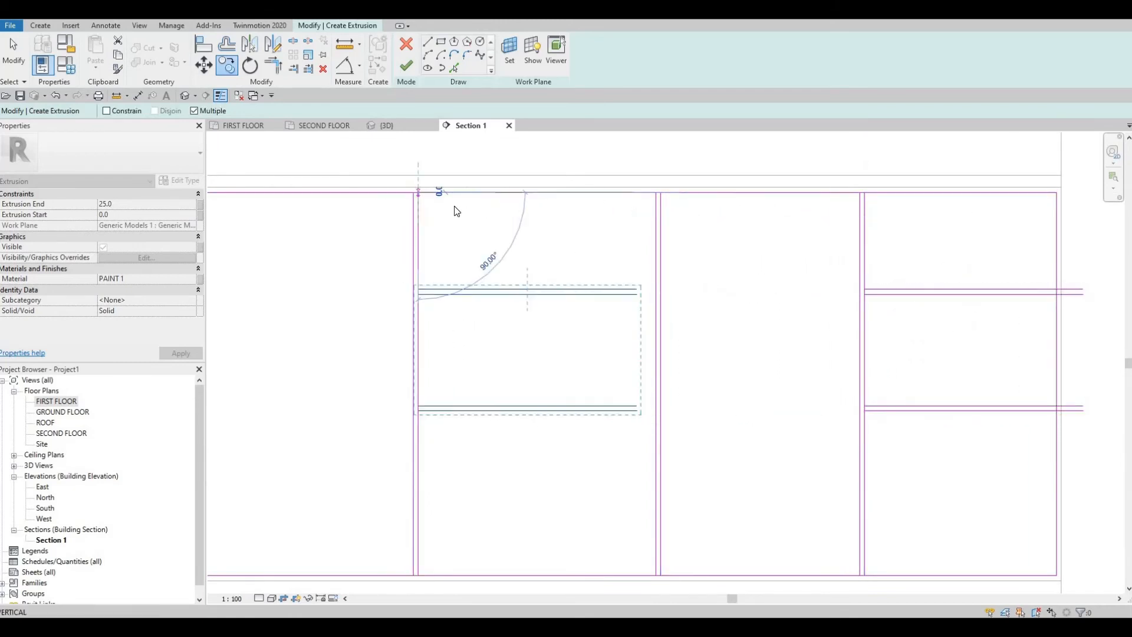
key("Escape")
middle_click_drag(526, 342, 381, 231)
scroll(382, 231, "down", 1)
middle_click_drag(550, 293, 534, 381)
key("Escape")
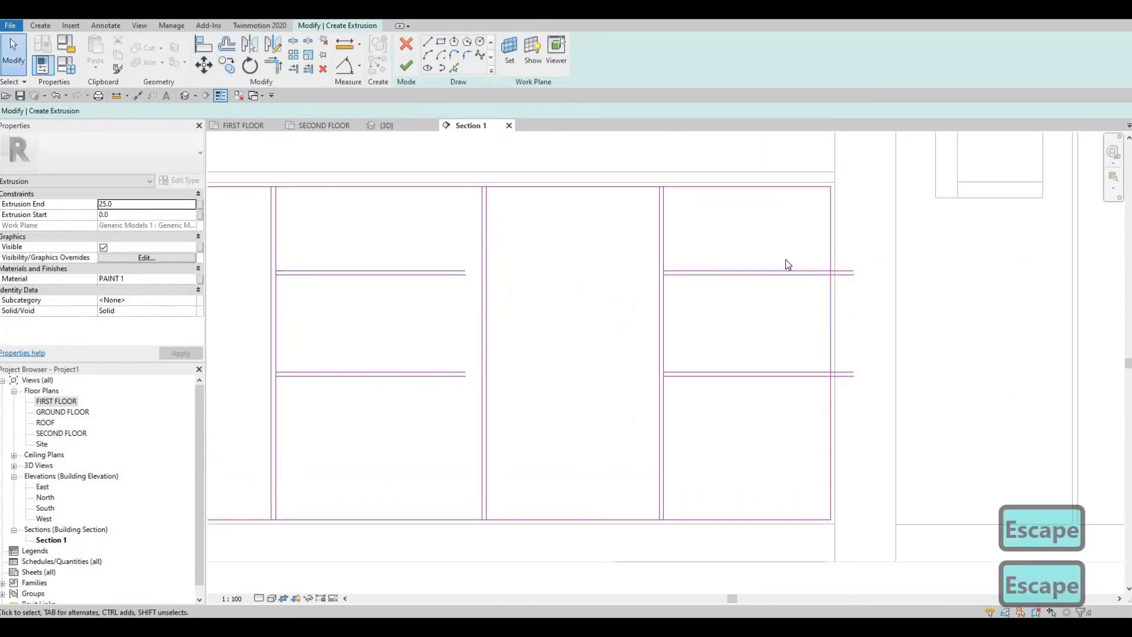
Split the upper outline line within the gap of the leftmost divider pair.
scroll(785, 259, "up", 3)
middle_click_drag(482, 319, 892, 309)
scroll(892, 309, "down", 1)
scroll(604, 266, "down", 1)
middle_click_drag(593, 285, 601, 260)
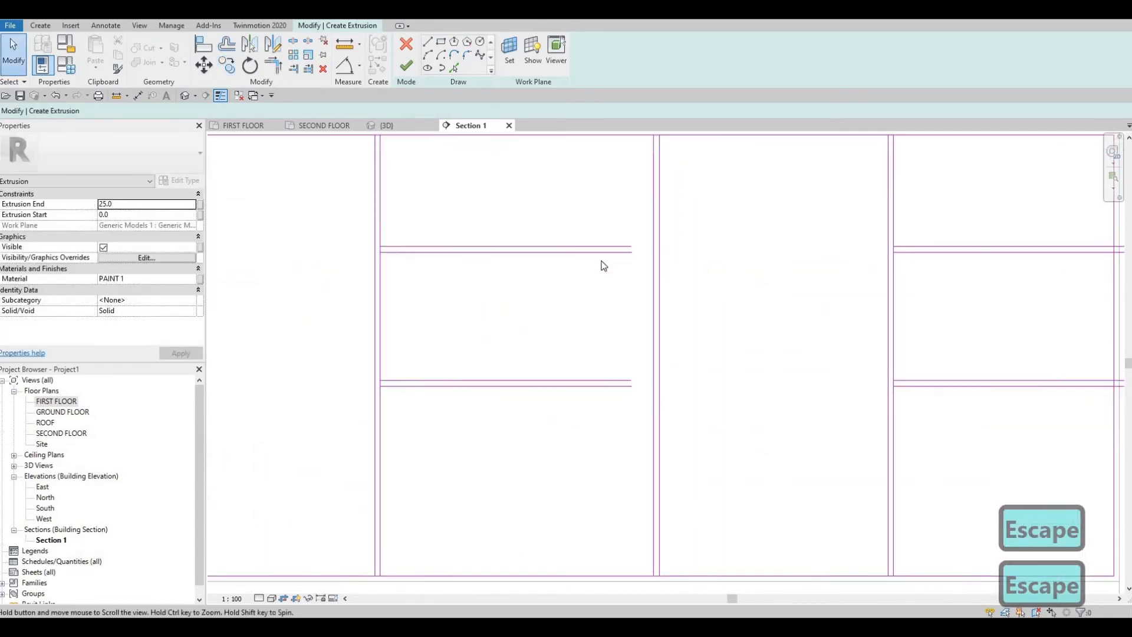
scroll(601, 261, "up", 2)
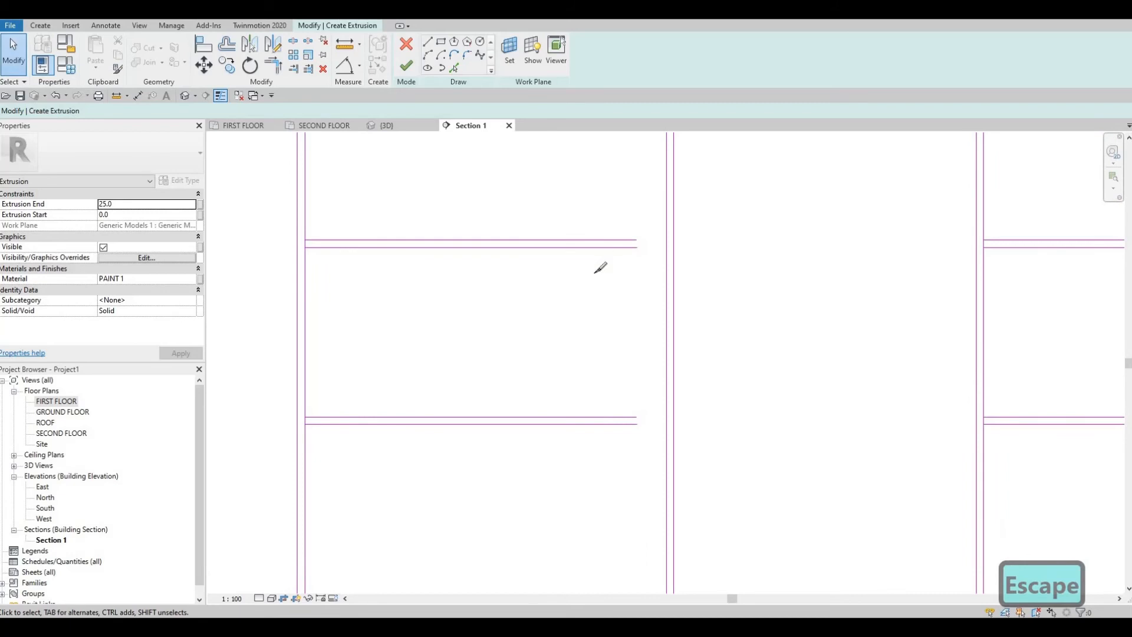
key("s")
key("l")
scroll(245, 242, "down", 3)
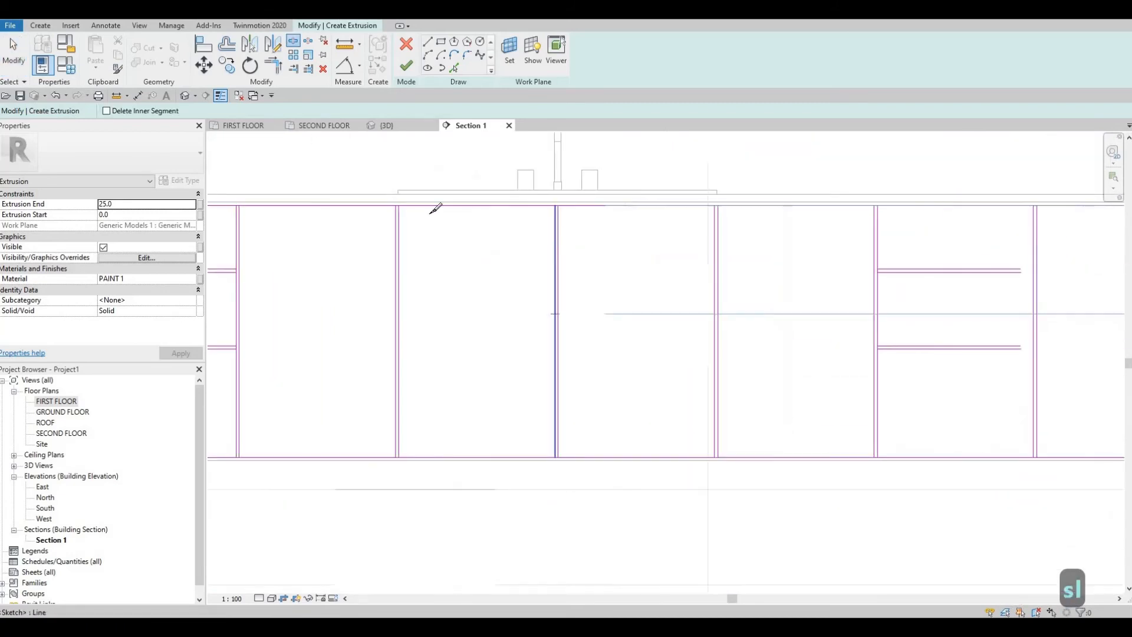
scroll(678, 177, "up", 4)
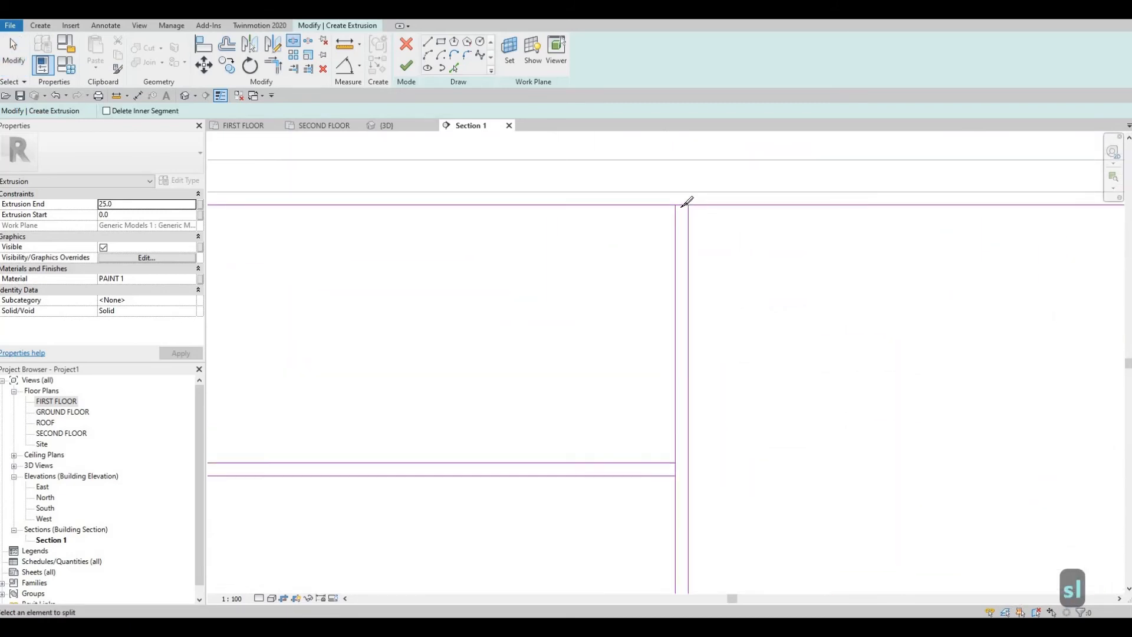
left_click(685, 203)
Split the leftmost panel's two vertical side lines within its upper and lower drawer gaps.
middle_click_drag(683, 471, 763, 265)
left_click(757, 265)
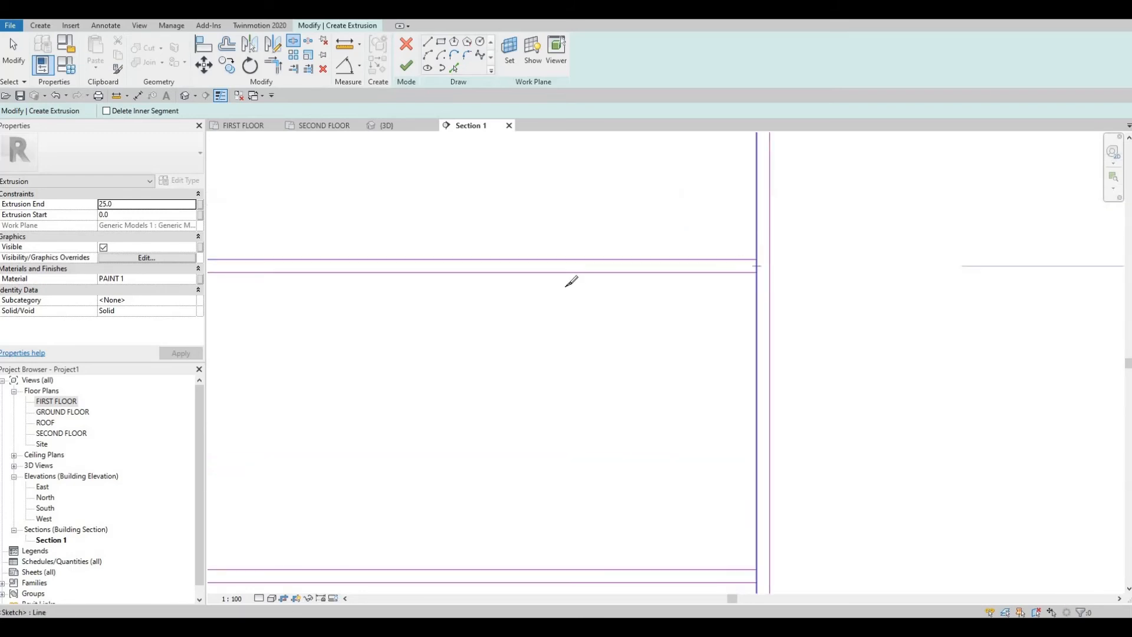
middle_click_drag(213, 261, 555, 304)
left_click(581, 268)
scroll(555, 304, "up", 1)
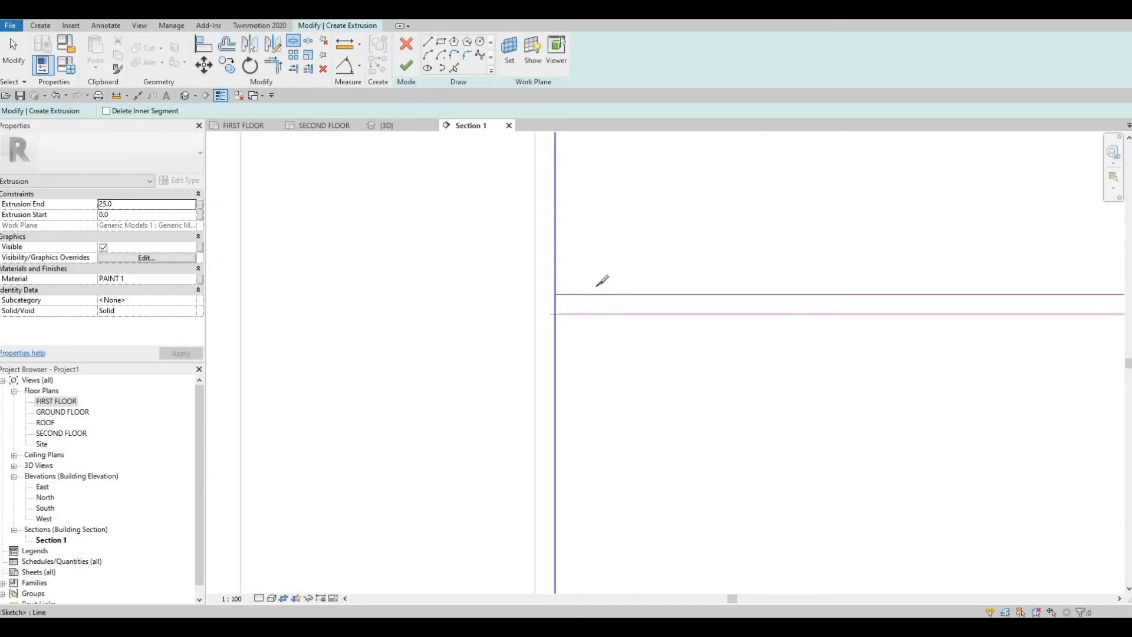
left_click(555, 305)
scroll(847, 307, "down", 2)
middle_click_drag(965, 309, 856, 300)
middle_click_drag(1080, 296, 858, 299)
scroll(848, 305, "up", 2)
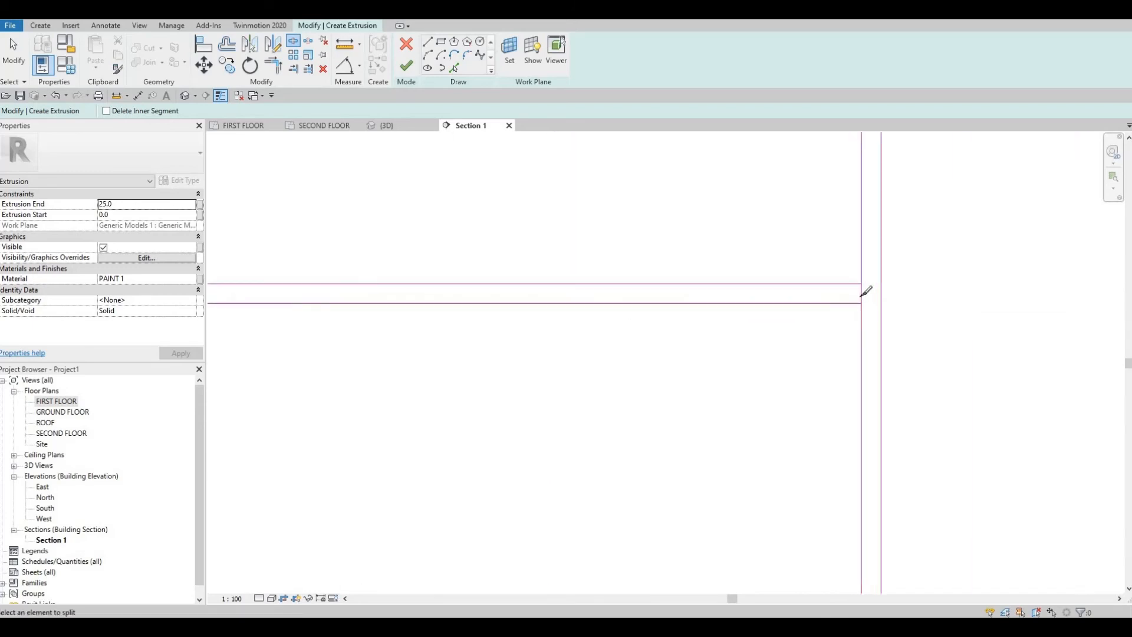
scroll(818, 371, "down", 3)
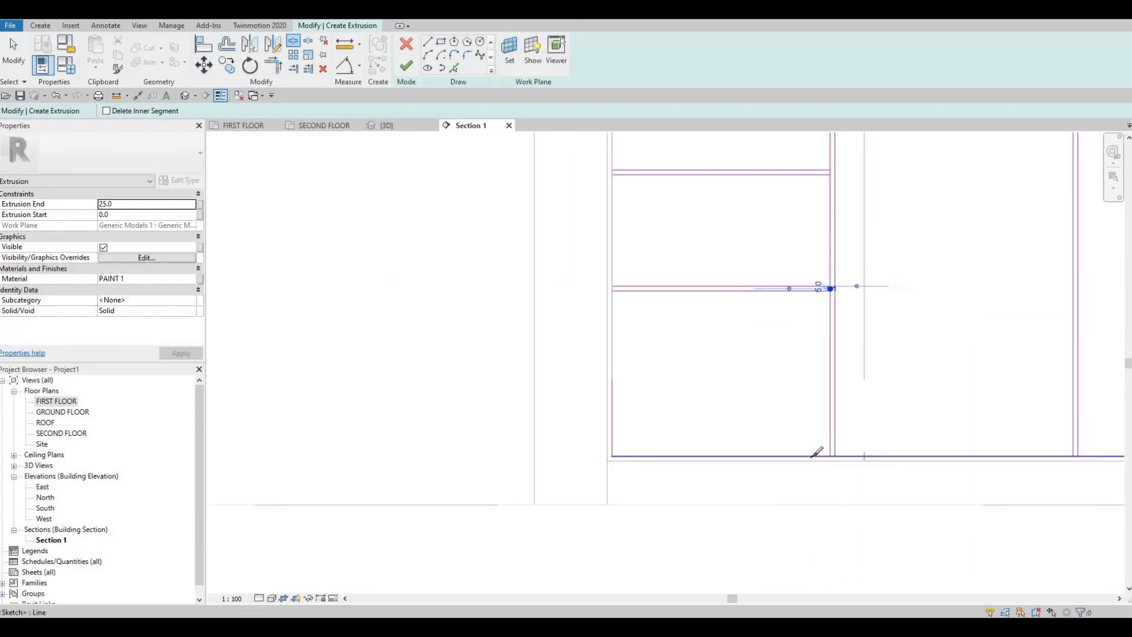
Split the lower outline line within the gap of the leftmost divider pair.
scroll(813, 449, "up", 3)
scroll(829, 376, "down", 3)
scroll(768, 255, "up", 4)
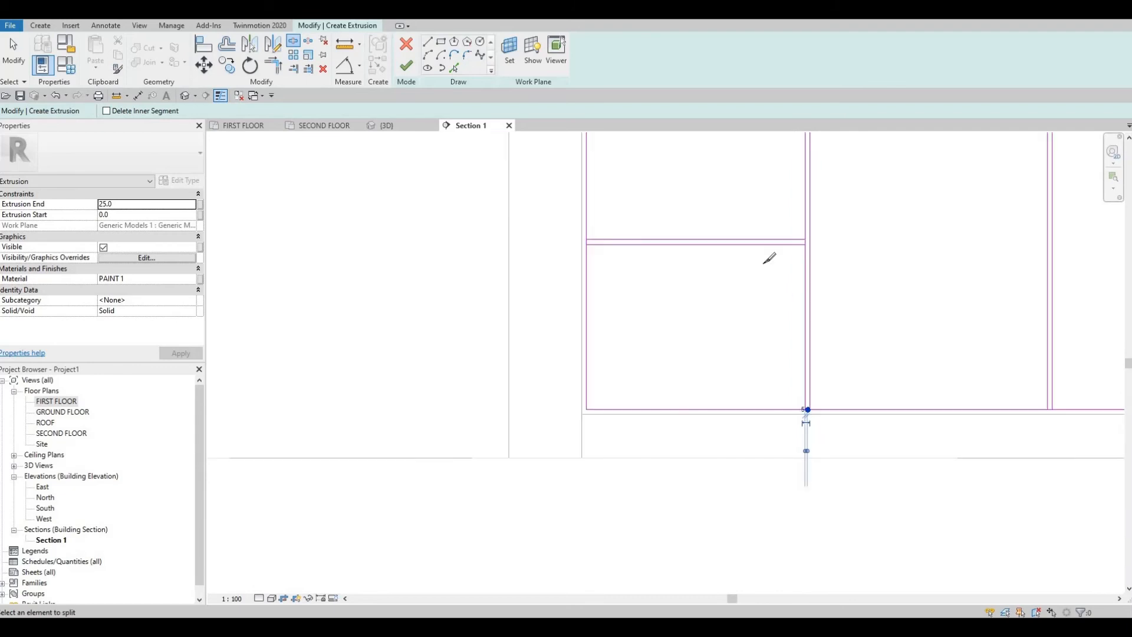
Split the upper and lower outline lines within the gap of the second divider pair from the left.
scroll(799, 235, "up", 1)
scroll(793, 273, "down", 3)
middle_click_drag(787, 443, 764, 270)
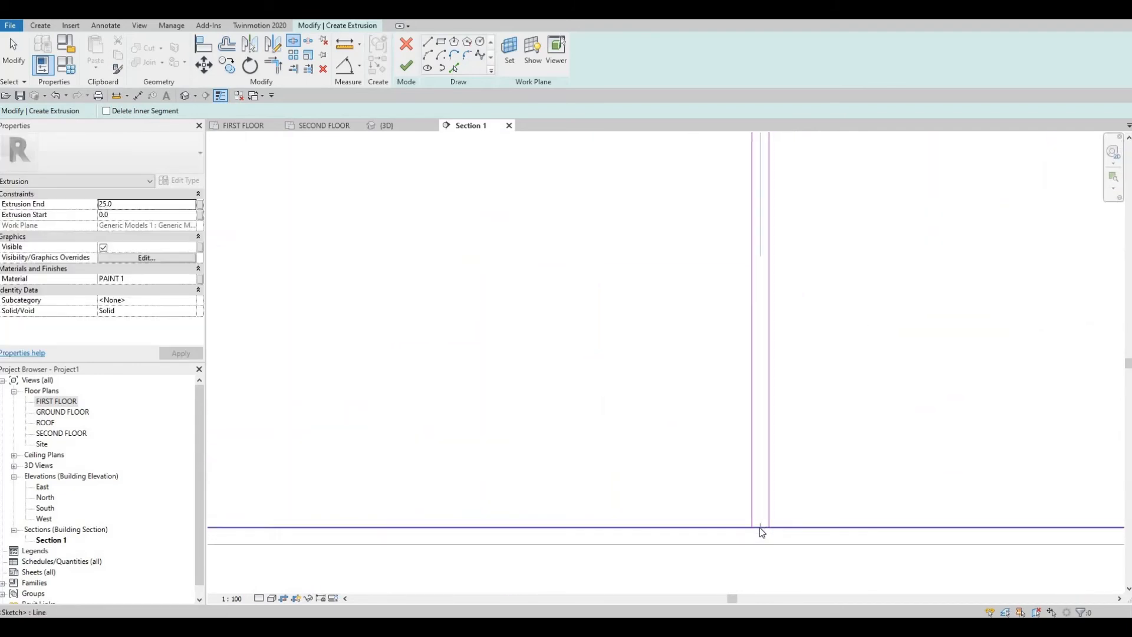
key("Escape")
key("s")
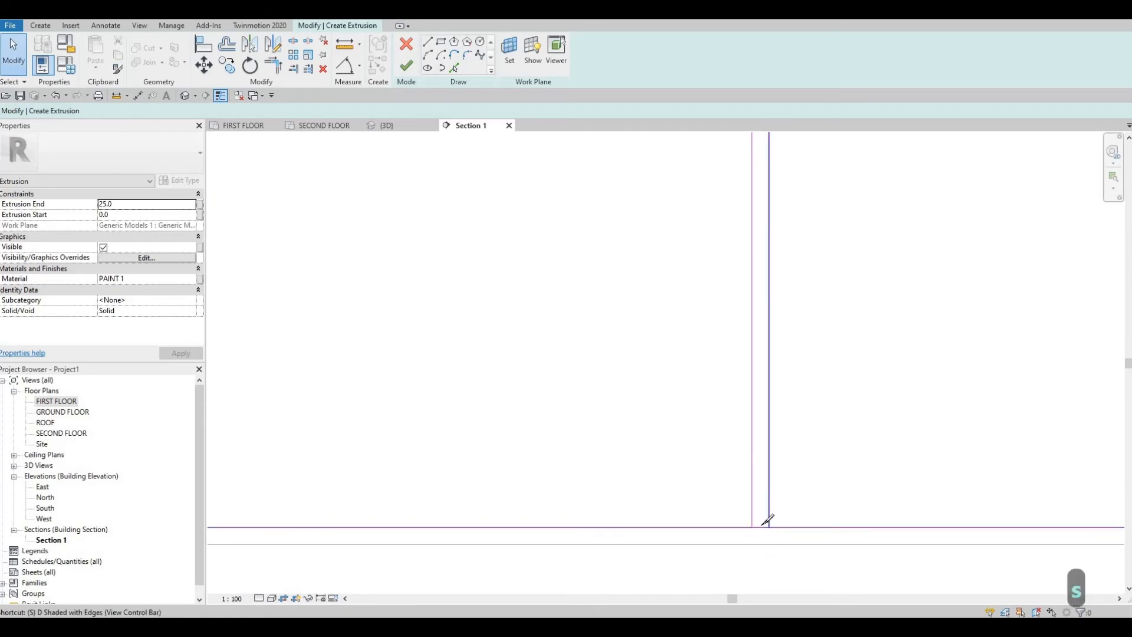
key("l")
scroll(808, 480, "down", 4)
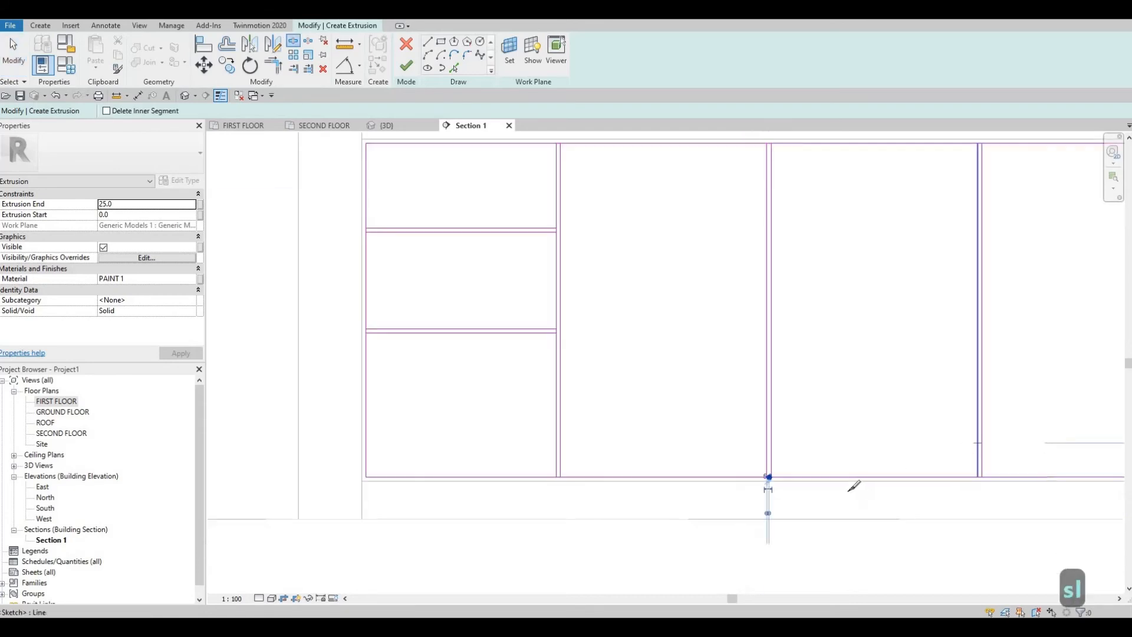
Split the lower and upper outline lines within the gap of the third divider pair, below the faucet.
scroll(851, 488, "up", 3)
left_click(833, 515)
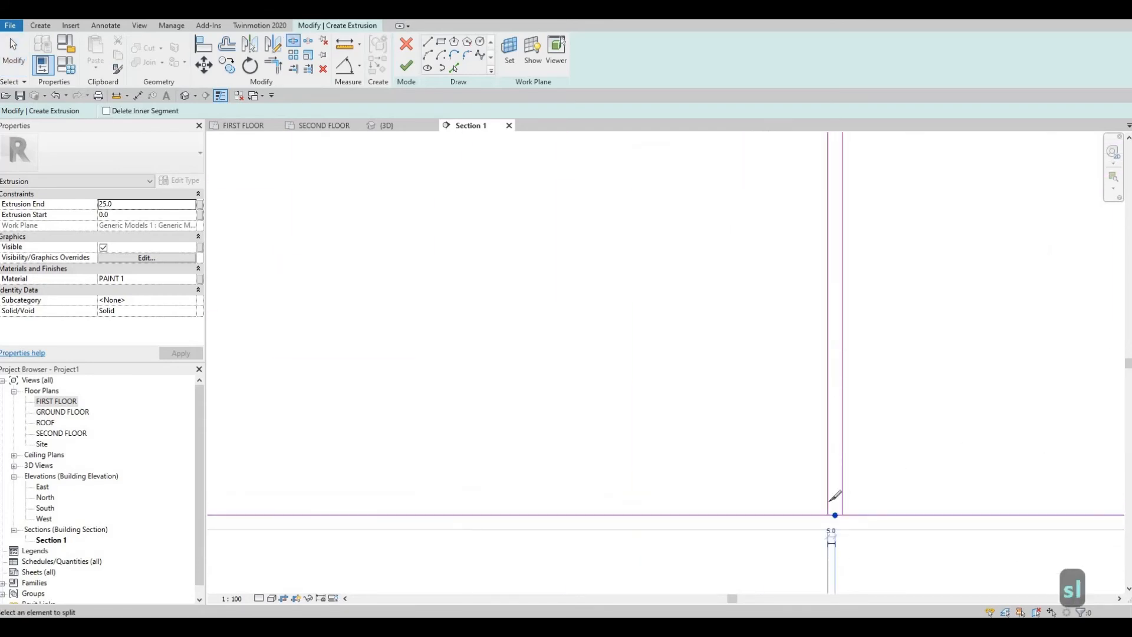
scroll(831, 503, "down", 3)
middle_click_drag(827, 366, 823, 530)
middle_click_drag(812, 245, 792, 377)
scroll(812, 240, "up", 2)
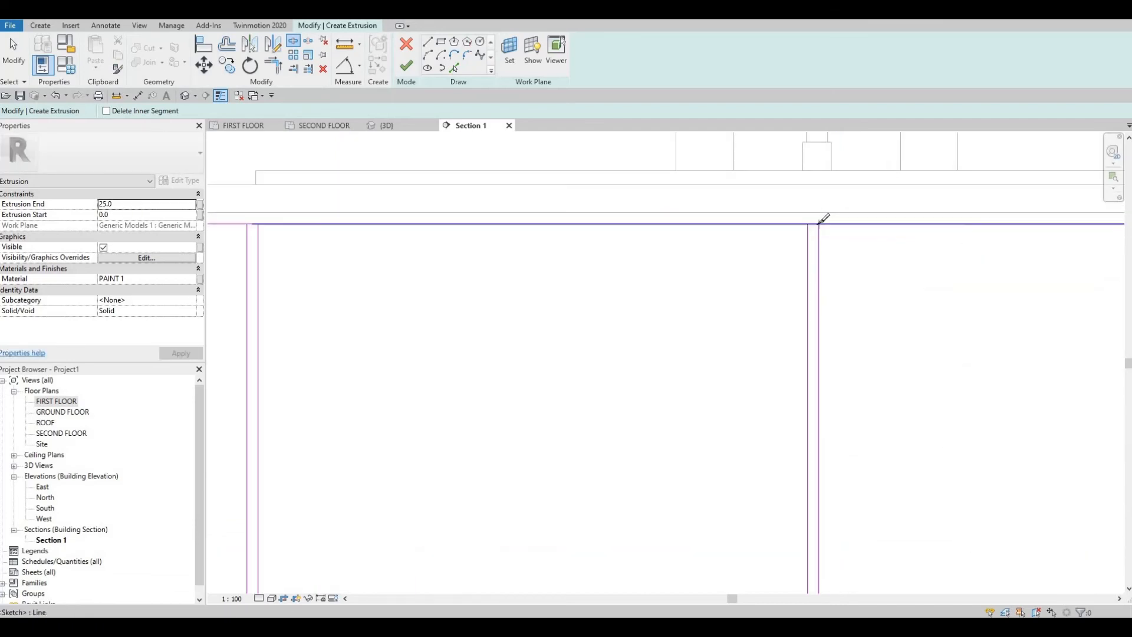
left_click(814, 225)
Split the upper outline line within the gap of the fourth divider pair from the left.
scroll(877, 202, "down", 3)
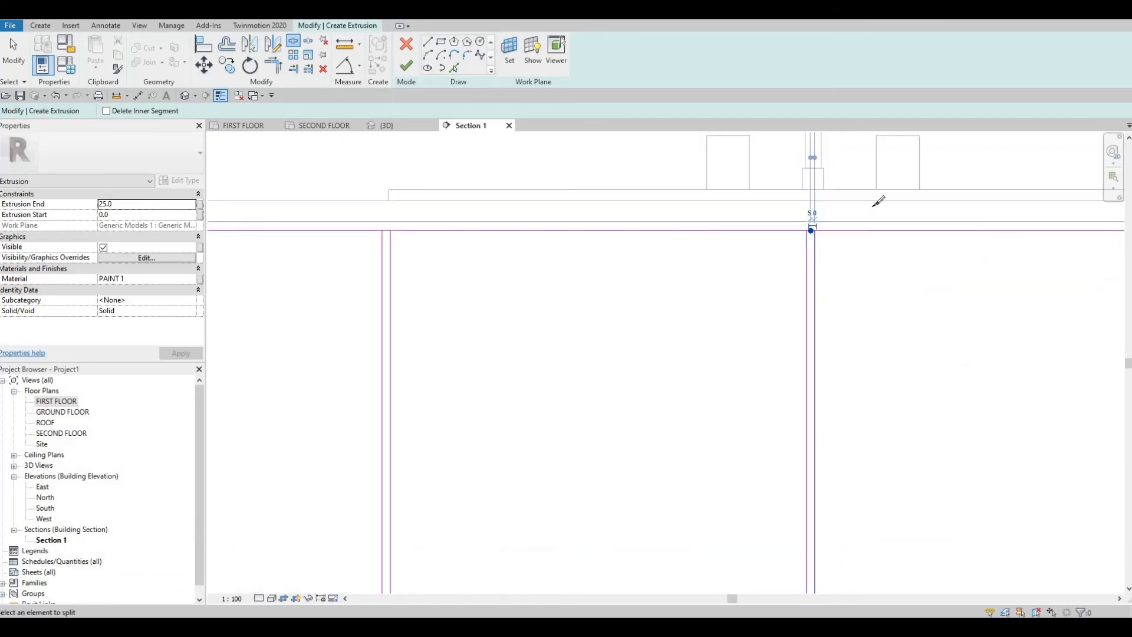
scroll(861, 228, "up", 5)
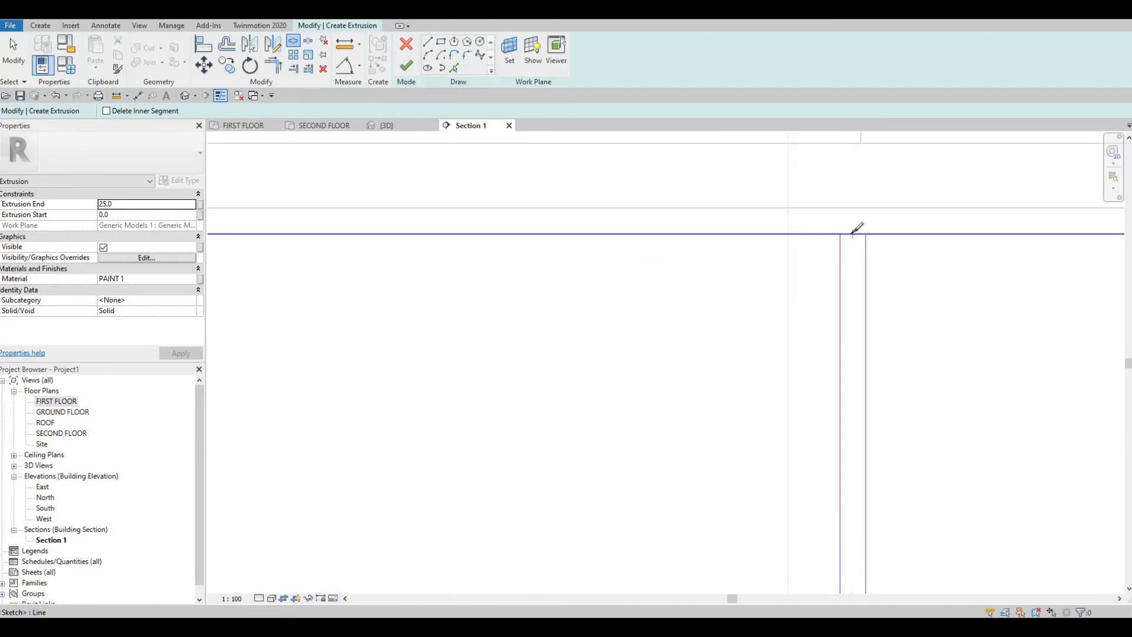
left_click(853, 234)
scroll(852, 232, "down", 4)
middle_click_drag(849, 519, 828, 406)
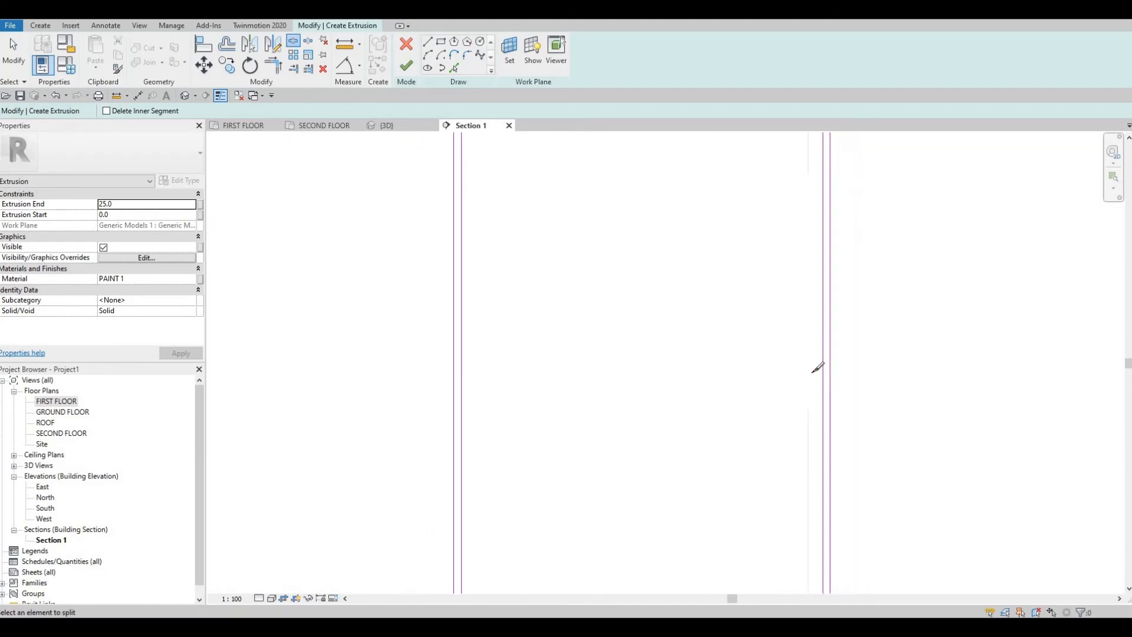
Split the lower outline line within the gap of the fourth divider pair from the left.
middle_click_drag(811, 564, 794, 336)
scroll(800, 333, "up", 3)
left_click(794, 338)
scroll(727, 361, "down", 5)
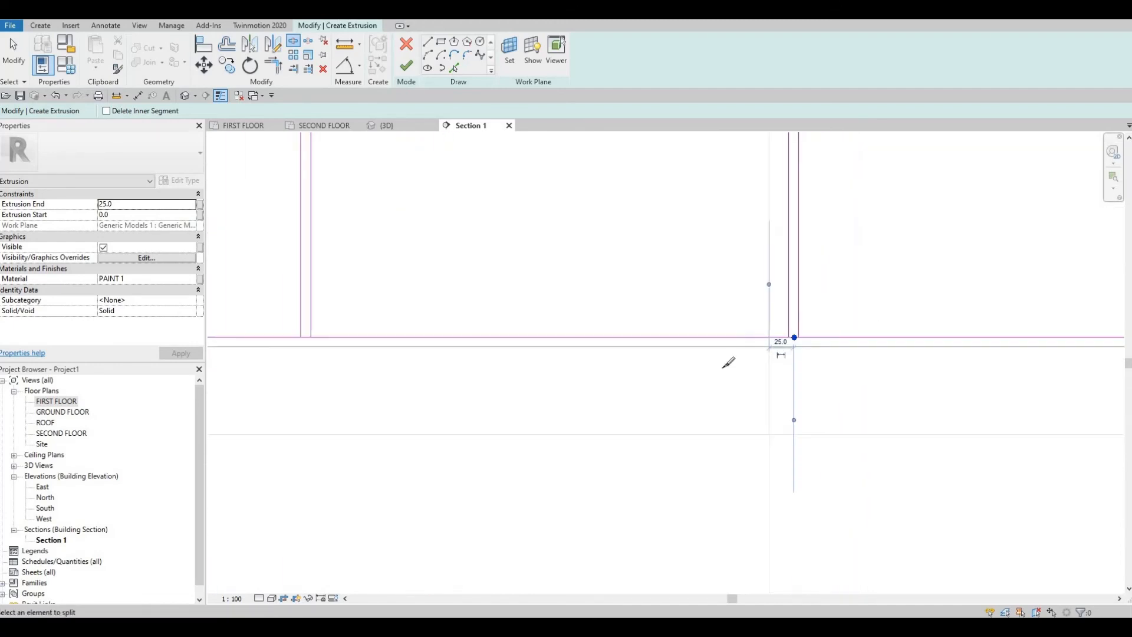
Split the vertical lines on both sides of the left drawer column within its upper and lower horizontal gaps.
scroll(660, 276, "up", 6)
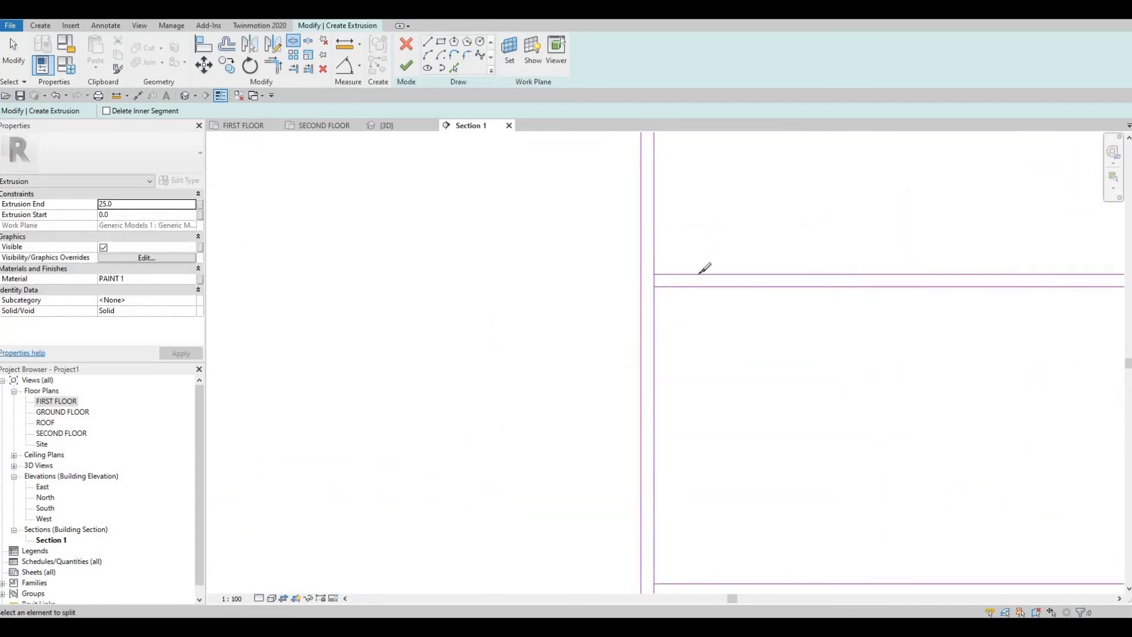
left_click(654, 280)
scroll(842, 275, "down", 5)
scroll(954, 266, "up", 5)
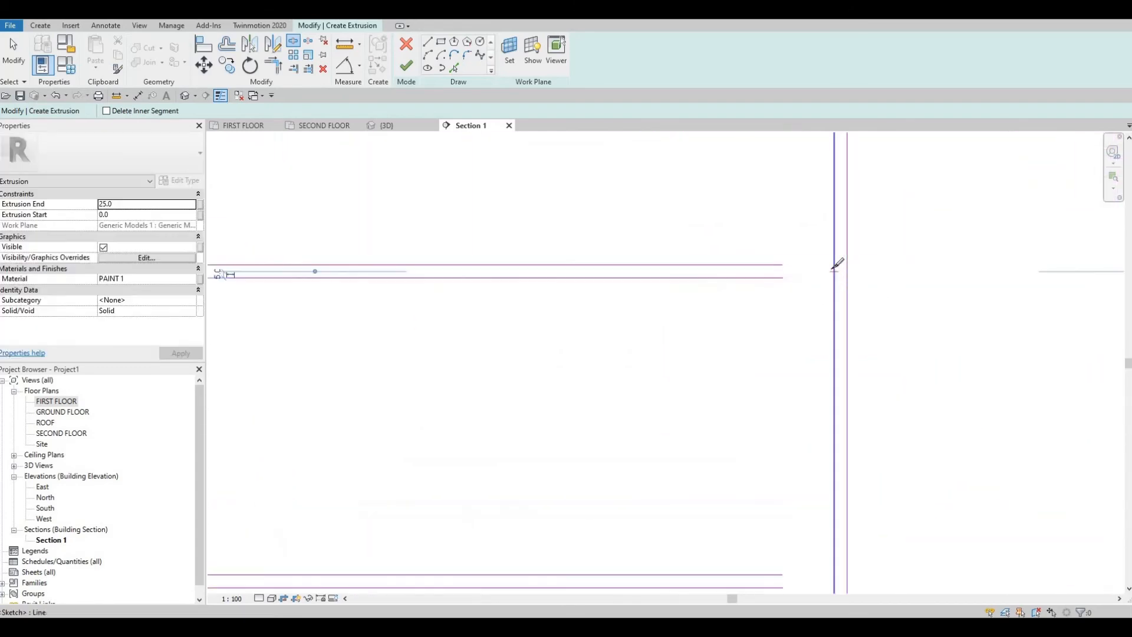
scroll(839, 369, "down", 3)
scroll(838, 395, "up", 4)
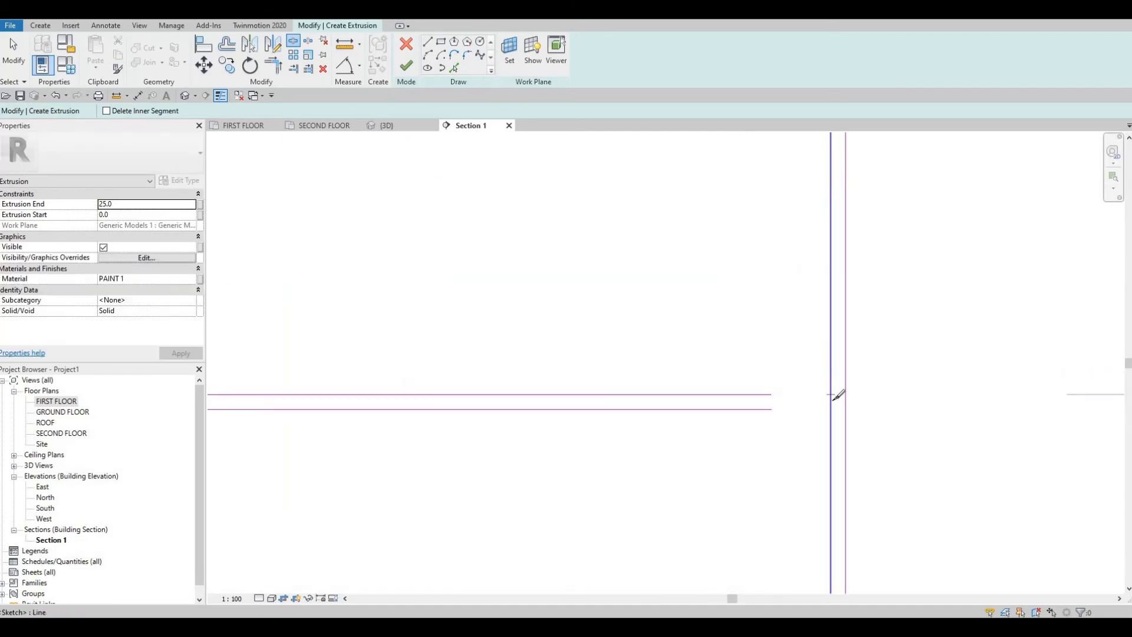
scroll(837, 395, "down", 4)
scroll(549, 398, "up", 4)
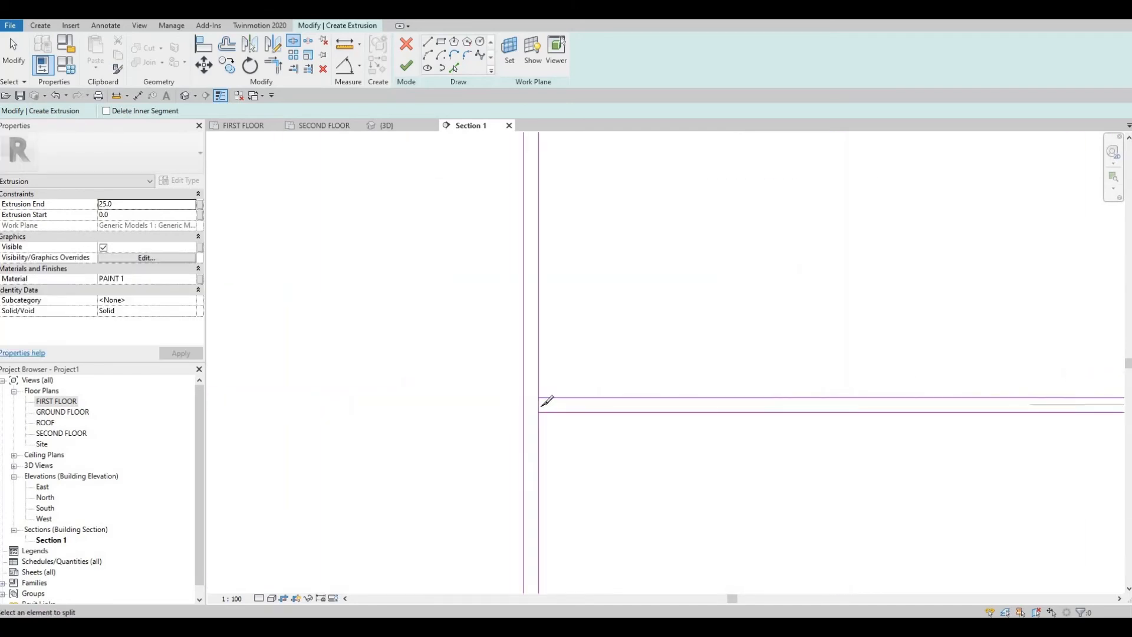
scroll(567, 370, "down", 2)
Split the upper outline line within the gaps of the divider pairs on both sides of the left drawer column.
middle_click_drag(584, 146, 584, 366)
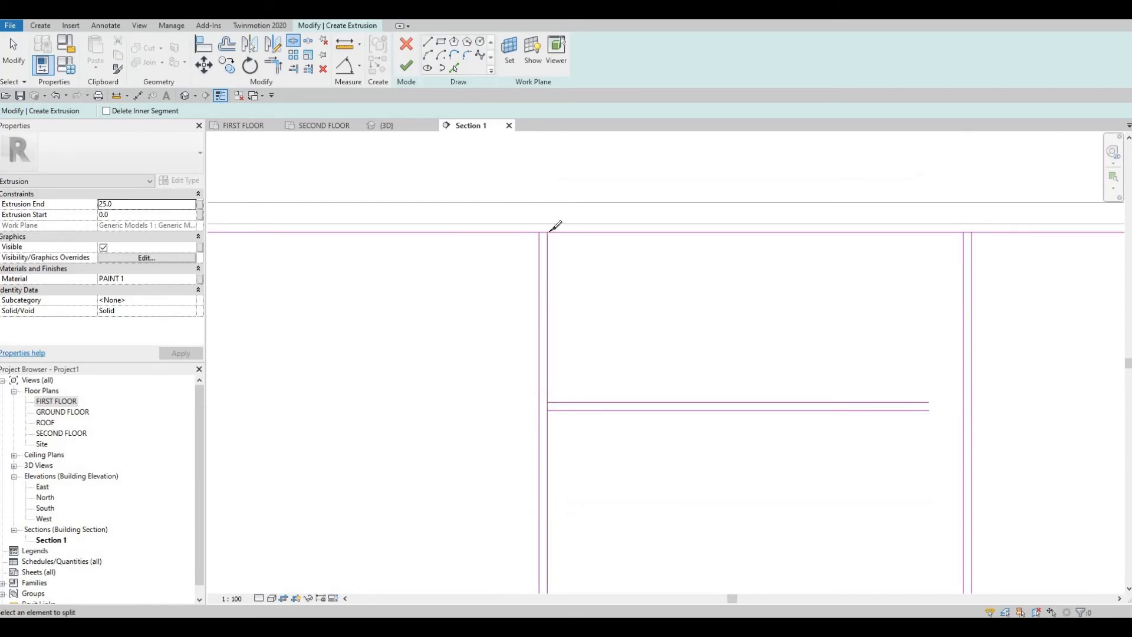
scroll(549, 231, "up", 3)
left_click(549, 233)
scroll(813, 265, "down", 3)
middle_click_drag(1037, 262, 777, 259)
scroll(816, 259, "up", 2)
left_click(816, 259)
scroll(792, 277, "down", 4)
Split the lower outline line within the gaps of the divider pairs on both sides of the left drawer column.
middle_click_drag(494, 214, 579, 135)
scroll(527, 472, "up", 1)
middle_click_drag(527, 472, 539, 246)
scroll(495, 414, "up", 4)
mouse_move(503, 425)
middle_mouse_down()
mouse_move(482, 383)
mouse_move(710, 414)
mouse_move(688, 393)
middle_mouse_up()
left_click(495, 411)
scroll(495, 411, "down", 2)
scroll(685, 396, "up", 1)
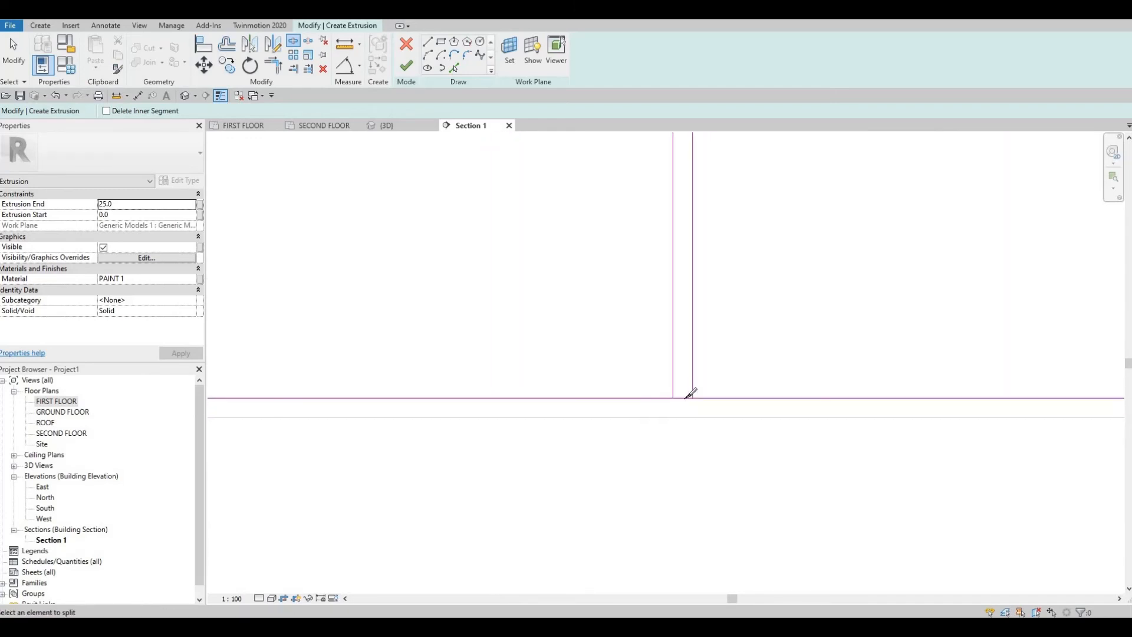
left_click(682, 398)
scroll(701, 373, "down", 3)
Split the upper and lower outline lines within the gap of the rightmost divider pair.
scroll(794, 404, "down", 1)
mouse_move(869, 138)
middle_mouse_down()
mouse_move(766, 267)
mouse_move(688, 452)
middle_mouse_up()
scroll(766, 268, "down", 1)
scroll(783, 254, "up", 3)
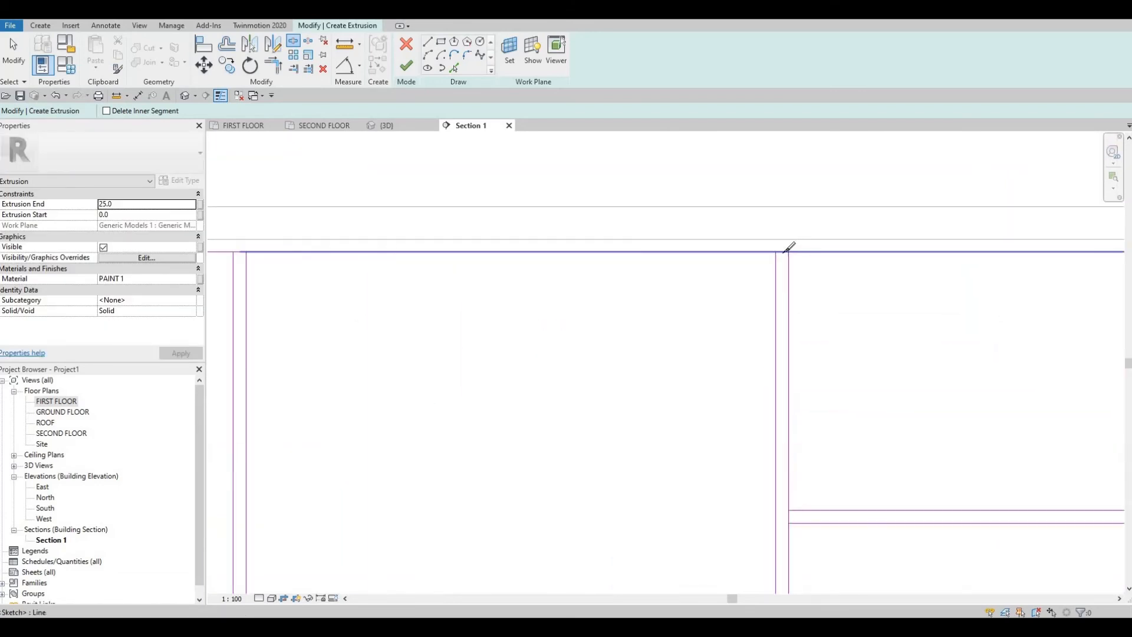
scroll(787, 507, "down", 3)
scroll(786, 548, "up", 3)
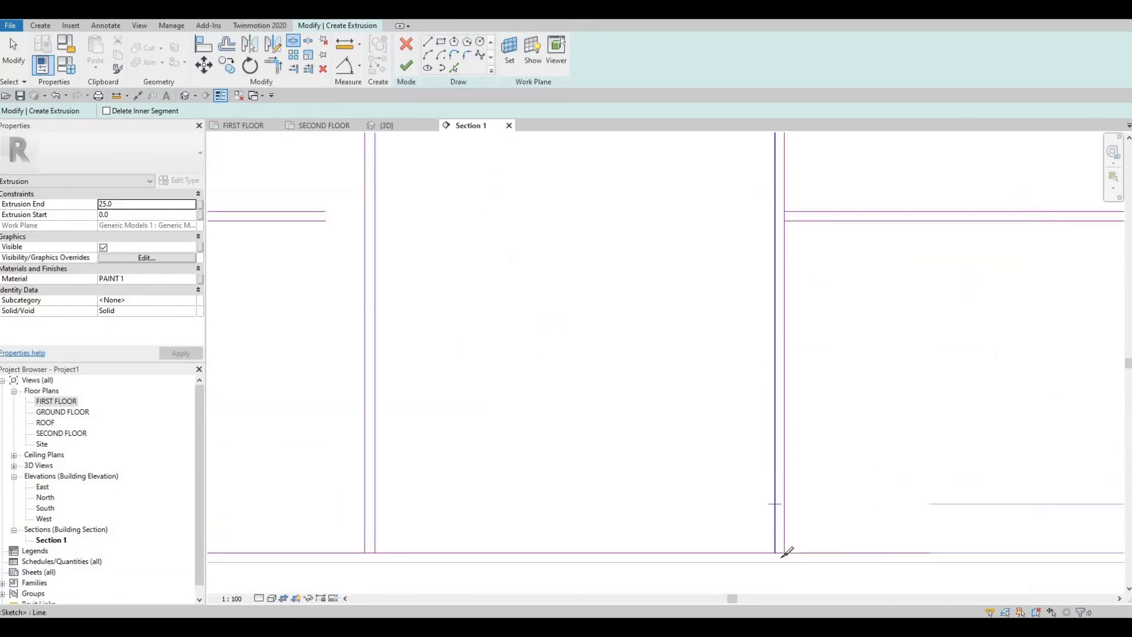
left_click(779, 559)
Split the vertical lines on both sides of the rightmost drawer column within its lower horizontal gap.
scroll(1002, 350, "down", 3)
mouse_move(1009, 351)
middle_mouse_down()
mouse_move(902, 366)
mouse_move(828, 401)
middle_mouse_up()
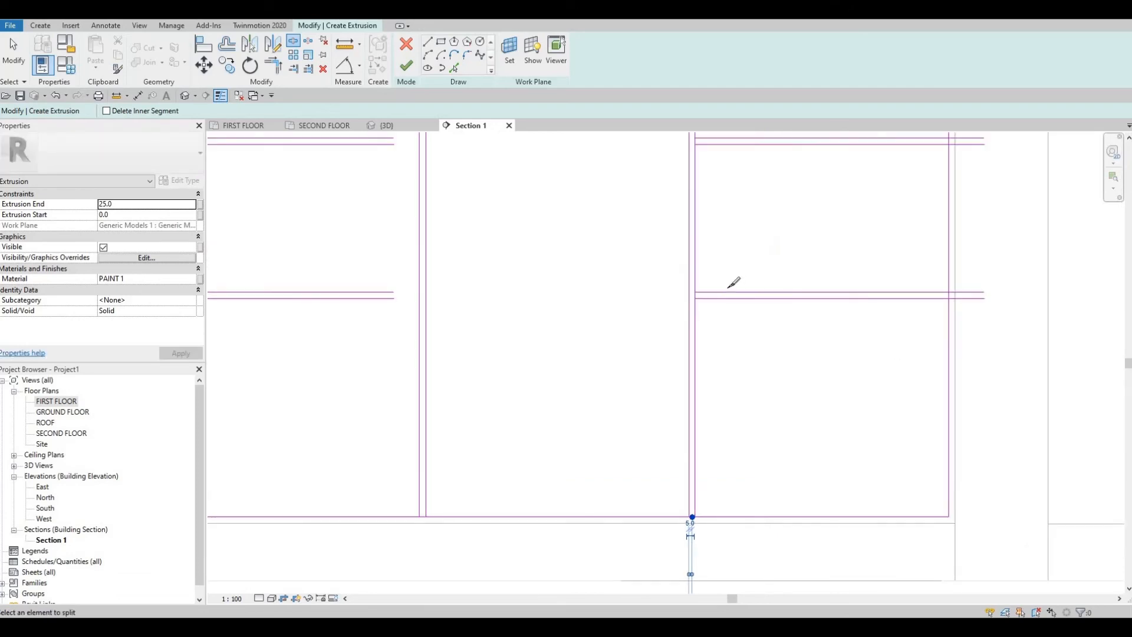
scroll(705, 299, "up", 3)
left_click(675, 300)
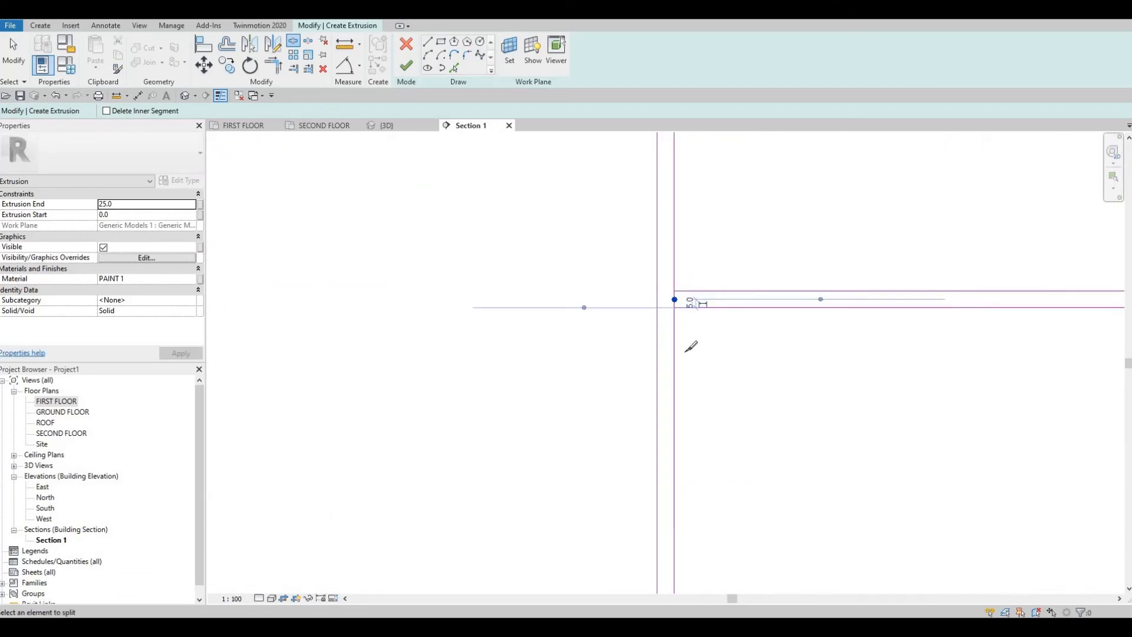
scroll(687, 349, "down", 2)
middle_click_drag(1032, 303, 530, 317)
scroll(537, 312, "up", 2)
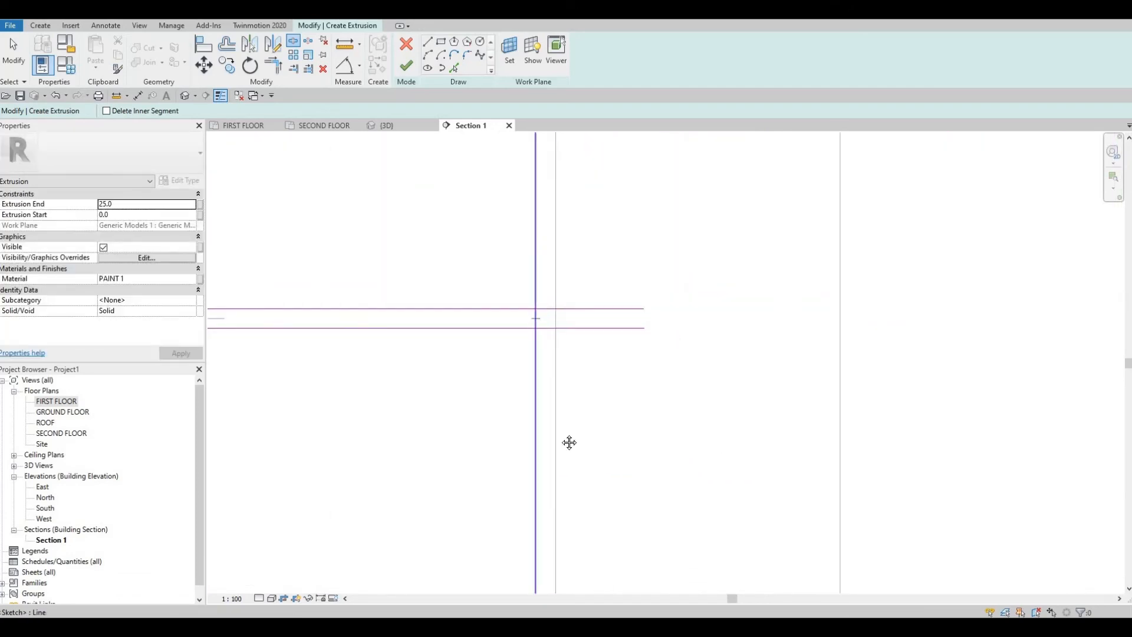
Split the vertical lines on both sides of the rightmost drawer column within its upper horizontal gap, and leave the Split command.
mouse_move(569, 442)
middle_mouse_down()
mouse_move(618, 596)
mouse_move(631, 405)
mouse_move(997, 416)
middle_mouse_up()
scroll(631, 405, "down", 1)
scroll(630, 406, "up", 1)
left_click(631, 409)
middle_click_drag(391, 410, 536, 412)
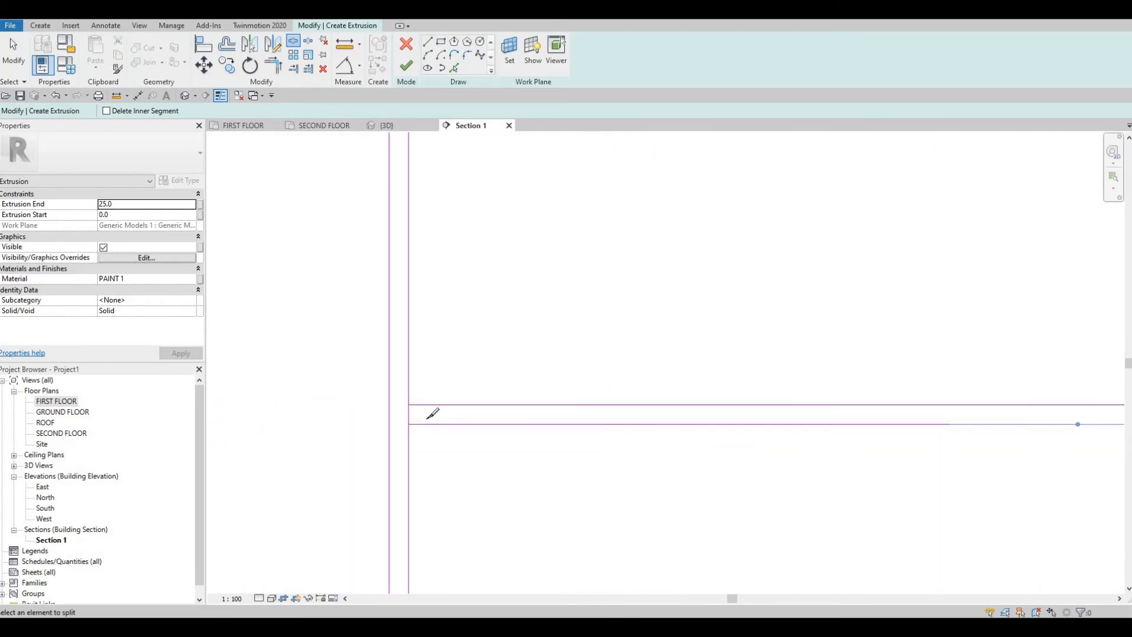
scroll(433, 412, "up", 1)
scroll(637, 320, "down", 4)
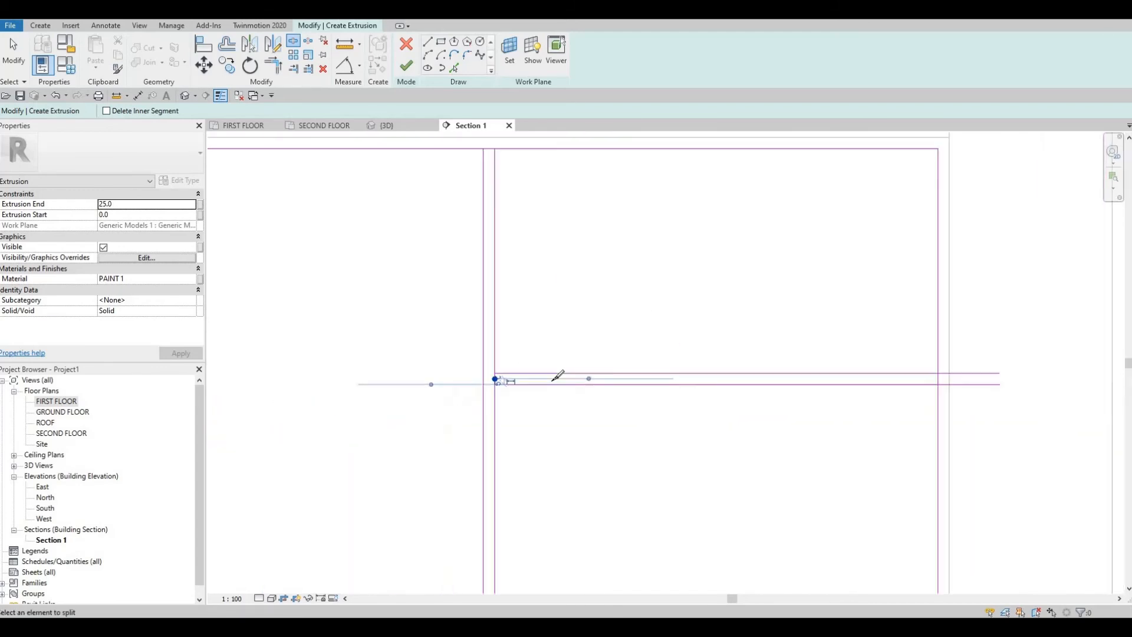
scroll(654, 231, "down", 1)
scroll(651, 230, "up", 4)
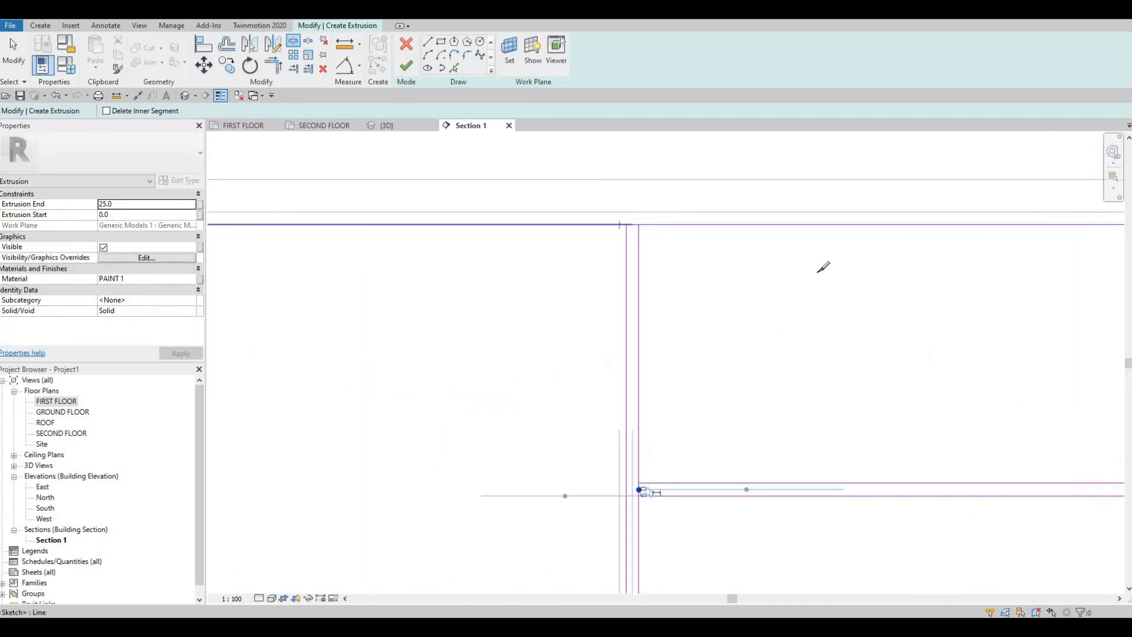
middle_click_drag(626, 336, 702, 339)
scroll(914, 251, "down", 3)
key("Escape")
key("Escape")
key("Escape")
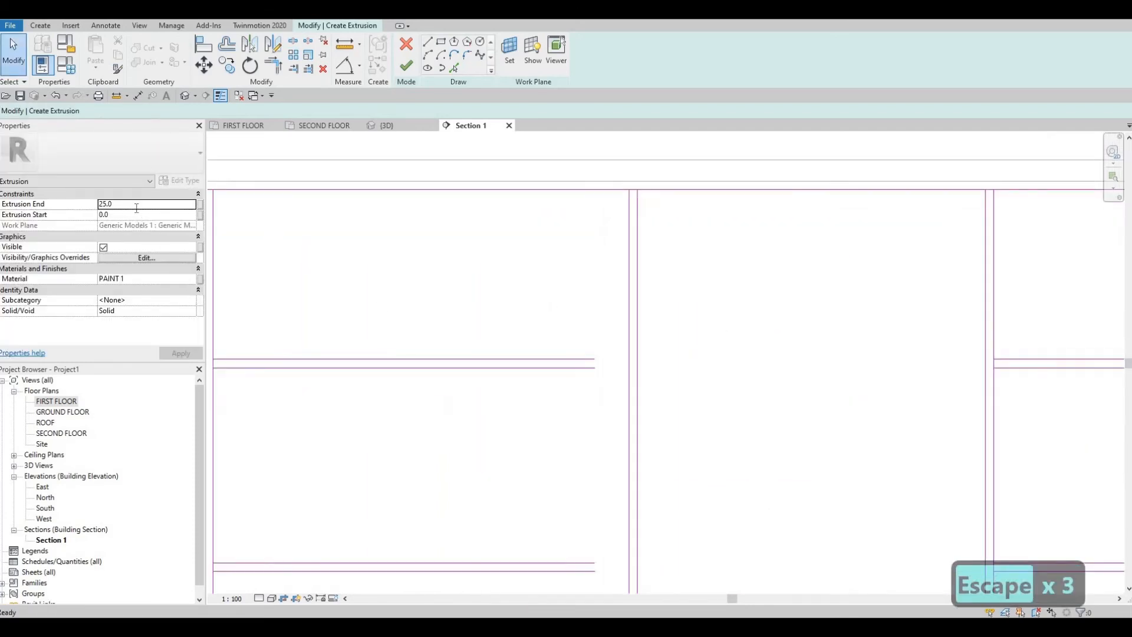
Set the front extrusion's Extrusion End to 10.
left_click(134, 208)
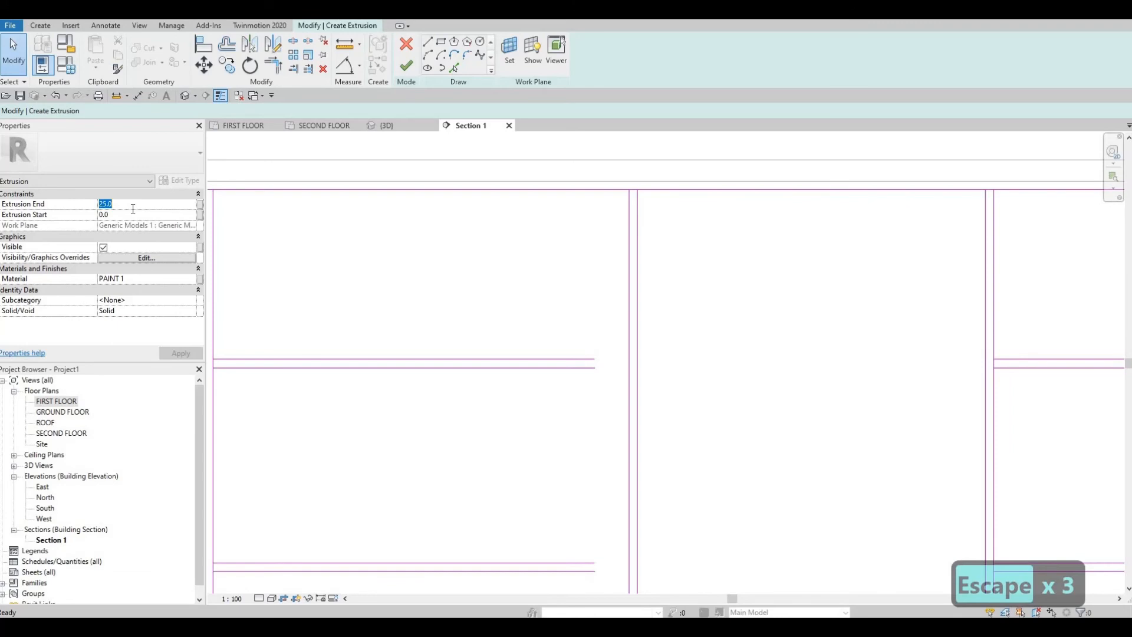
type("10")
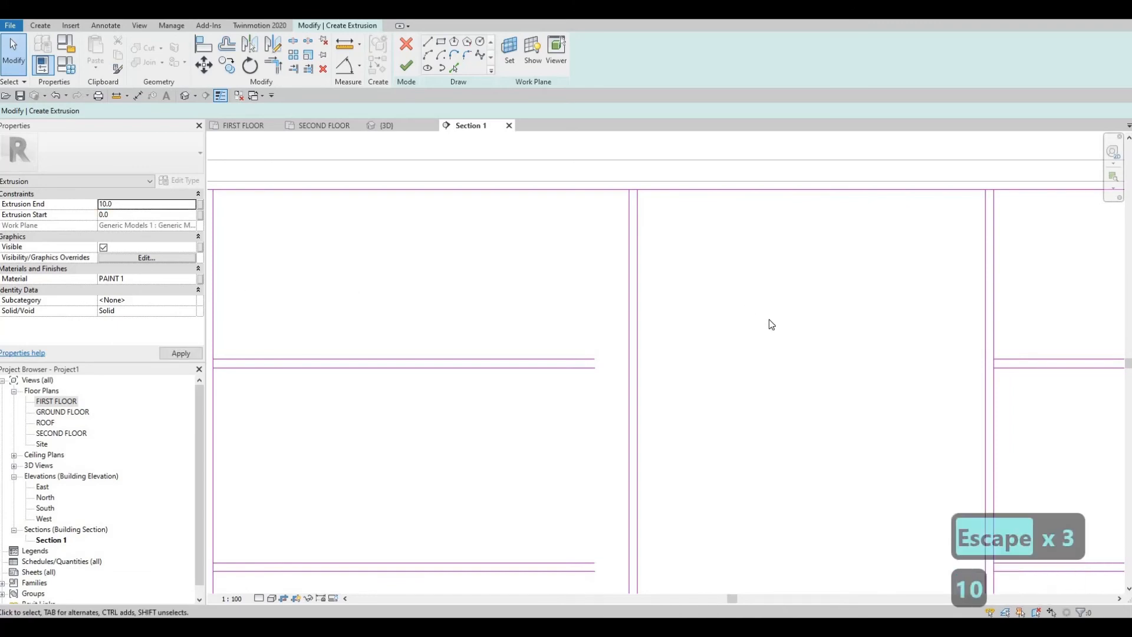
scroll(769, 319, "down", 3)
key("Escape")
key("Escape")
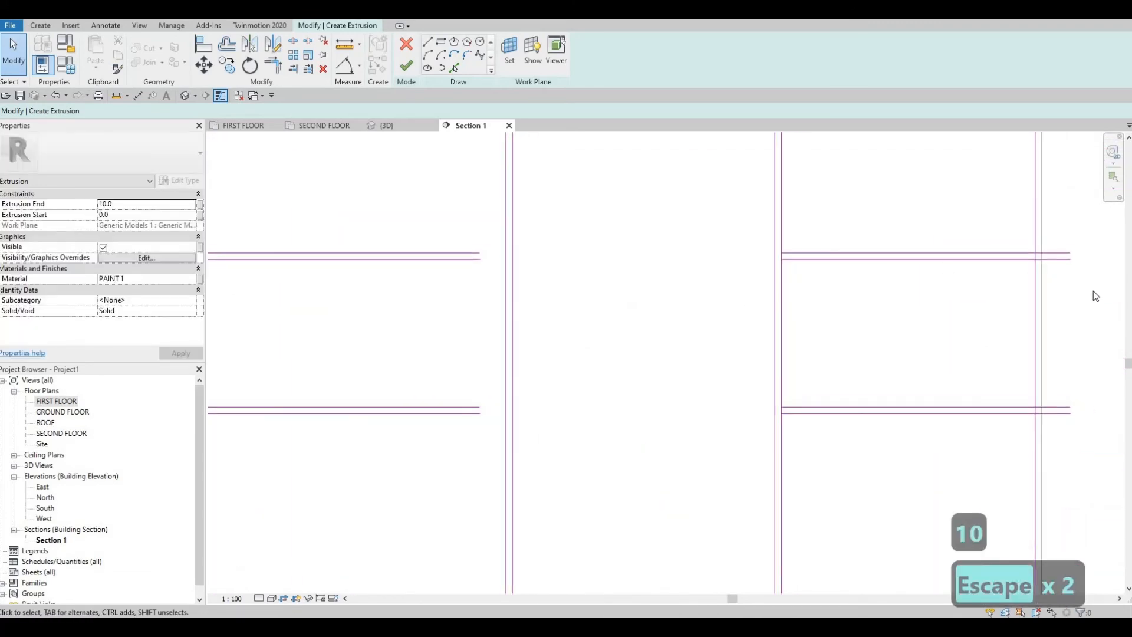
Copy the upper horizontal line pair of the rightmost drawer column to mid-height in the undivided column beside it.
left_click_drag(1094, 293, 726, 226)
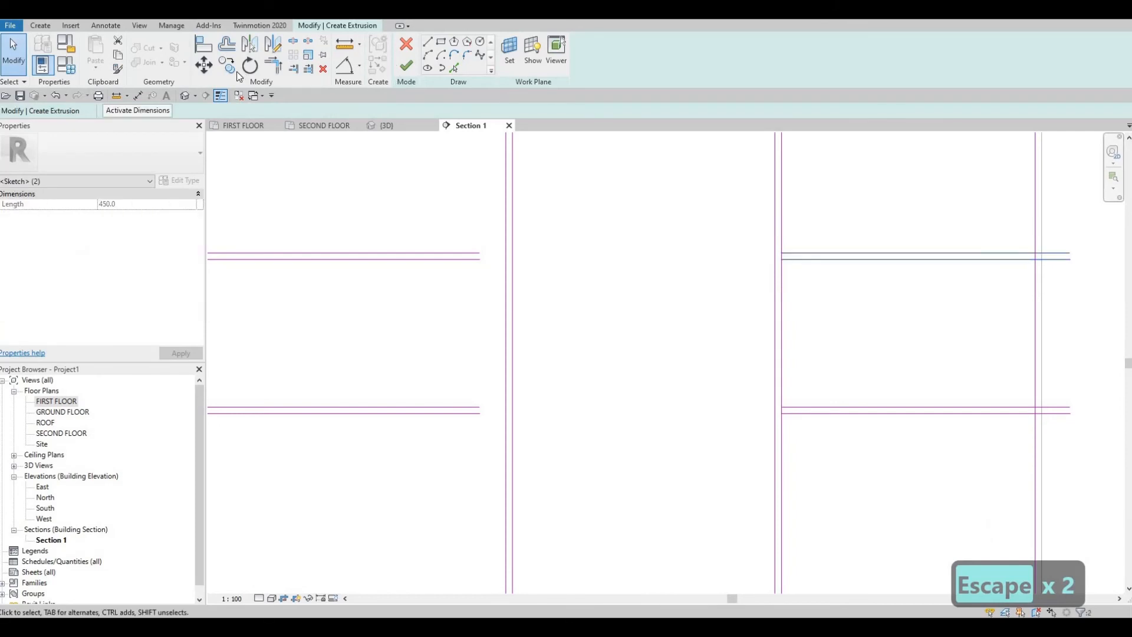
left_click(782, 253)
scroll(777, 260, "up", 1)
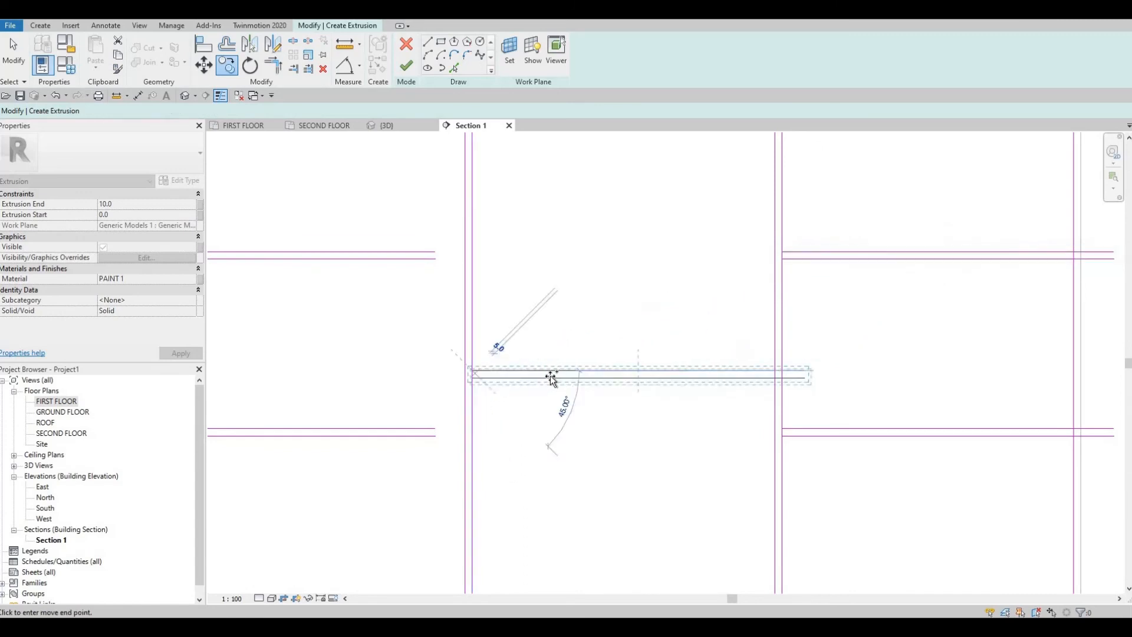
scroll(607, 405, "down", 3)
key("Escape")
key("Escape")
key("Escape")
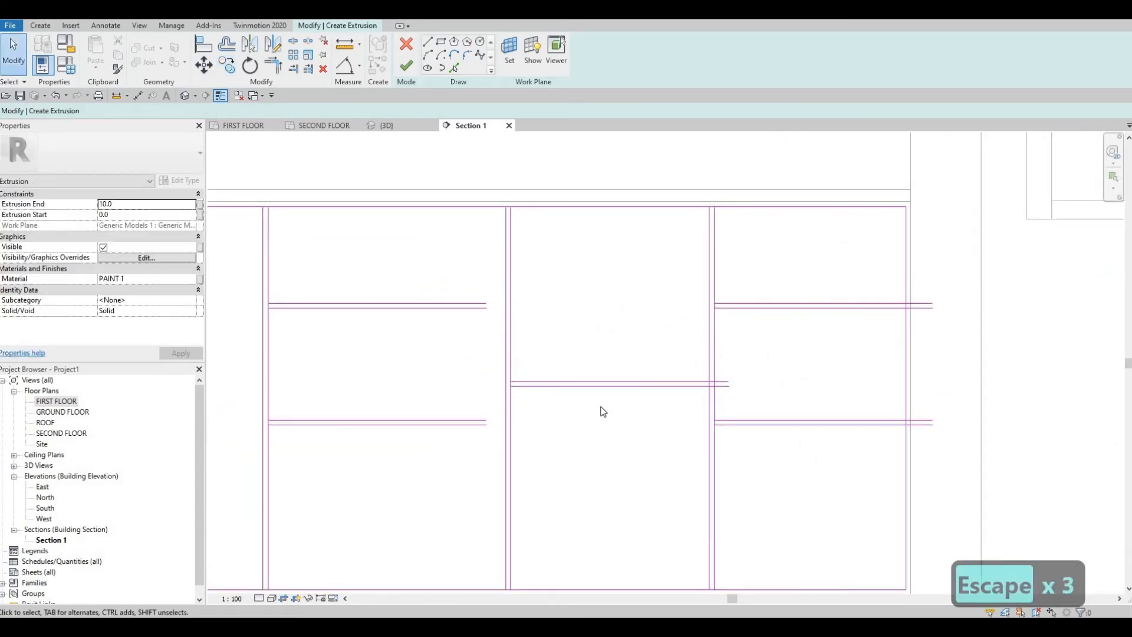
Split the vertical lines on both sides of the column within the gap of the copied horizontal pair.
key("s")
key("l")
scroll(518, 397, "up", 5)
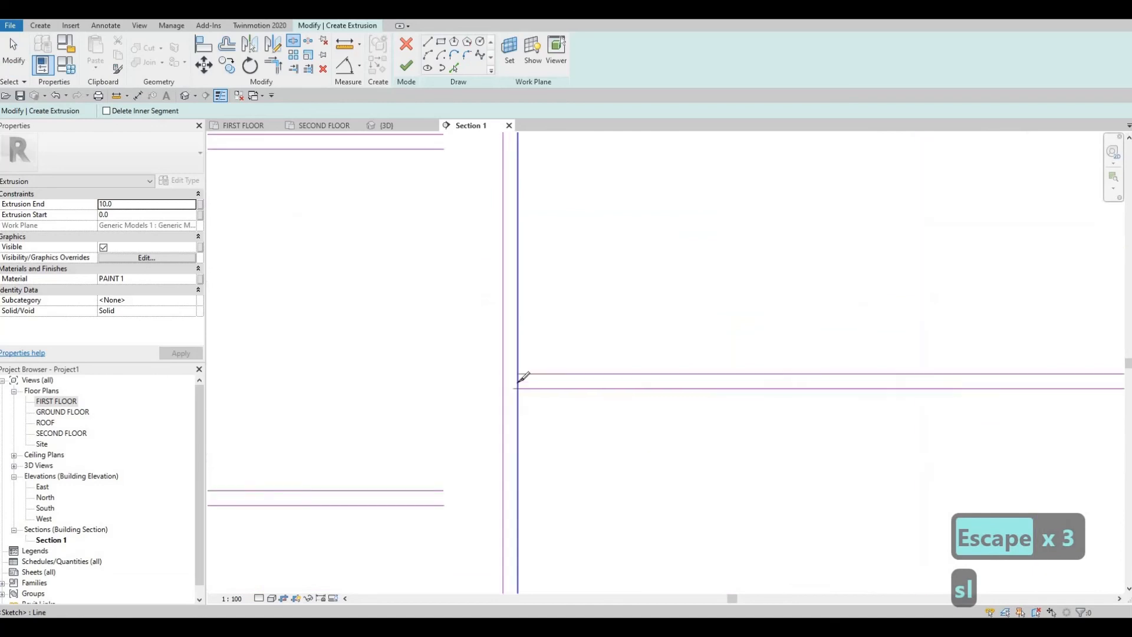
left_click(518, 379)
scroll(604, 374, "down", 3)
middle_click_drag(892, 376, 661, 374)
scroll(665, 371, "up", 3)
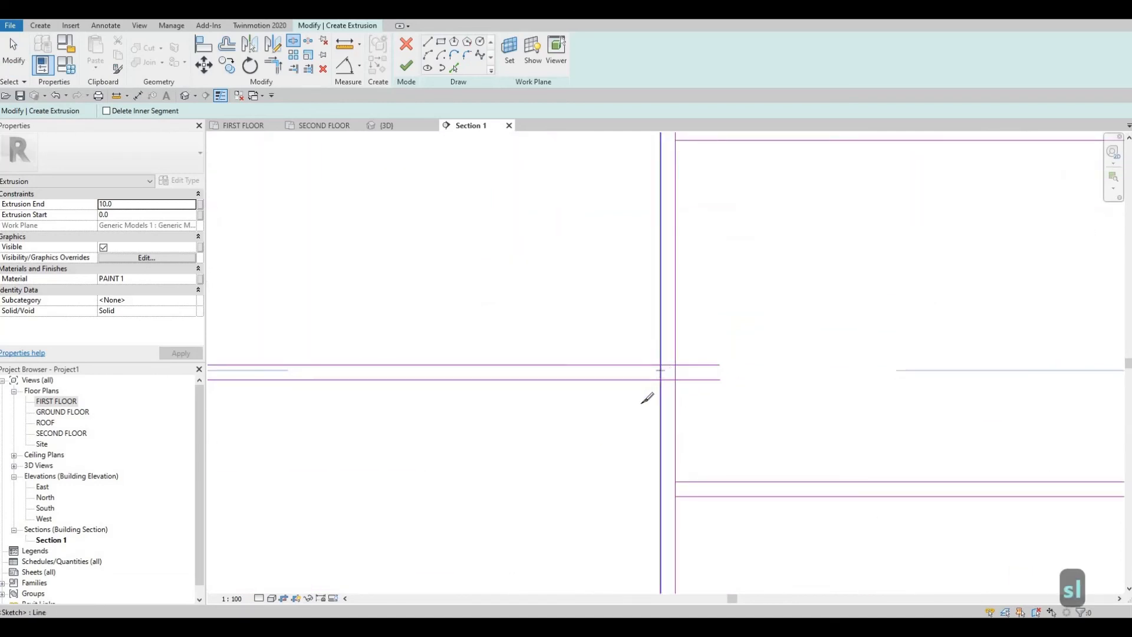
key("Escape")
key("Escape")
scroll(604, 432, "down", 1)
Trim the right ends of the copied horizontal pair into corners with the column's right-hand vertical line.
key("Escape")
key("t")
key("r")
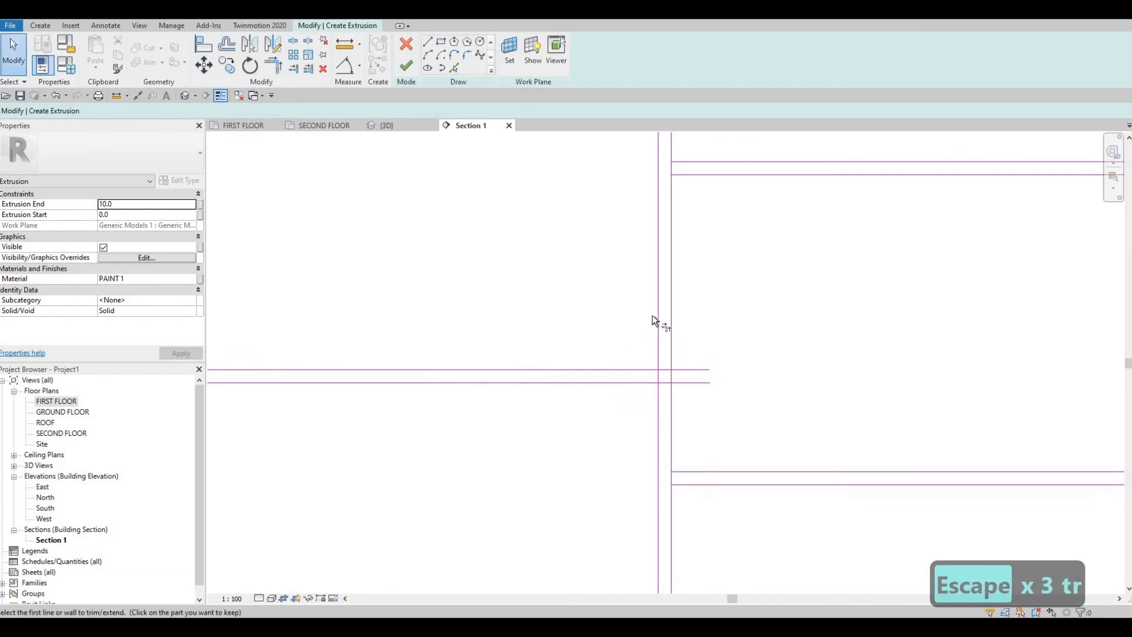
left_click(658, 309)
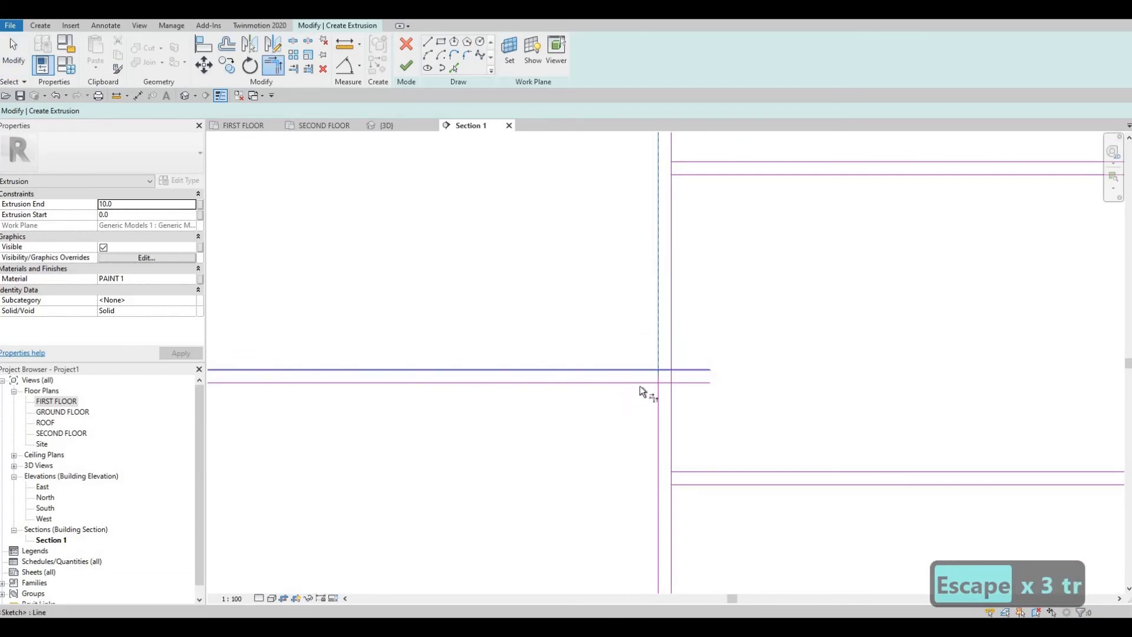
left_click(639, 371)
left_click(643, 384)
left_click(657, 411)
middle_click_drag(703, 412, 666, 393)
scroll(666, 393, "down", 2)
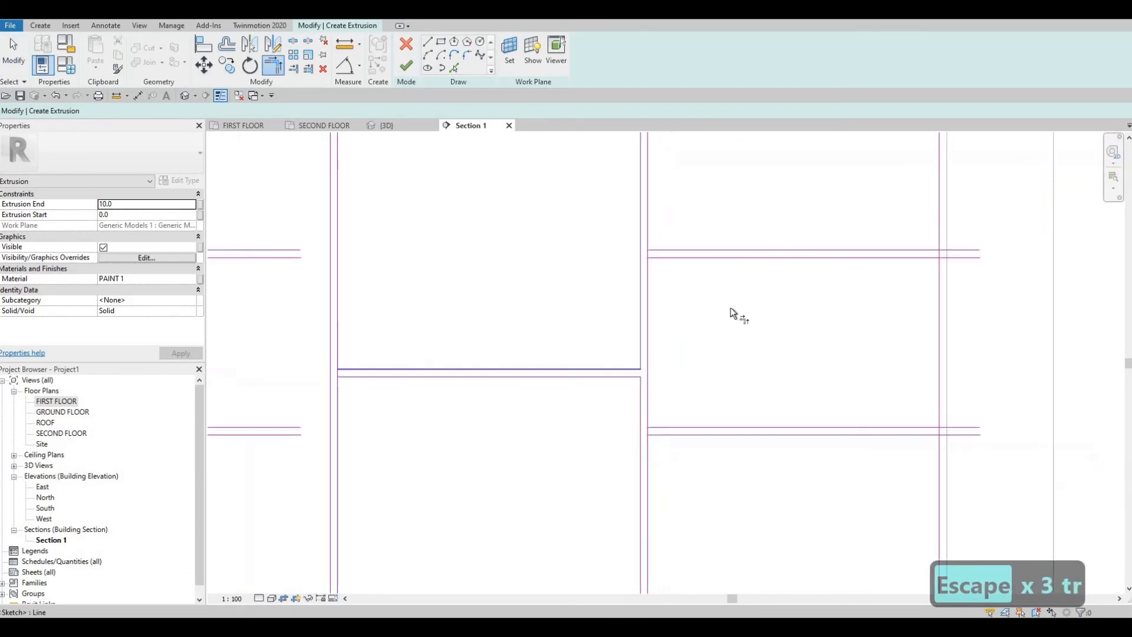
Trim the lines at the rightmost drawer column's upper gap into corners of the top and middle panels.
scroll(733, 313, "down", 2)
middle_click_drag(733, 313, 646, 404)
scroll(549, 232, "up", 3)
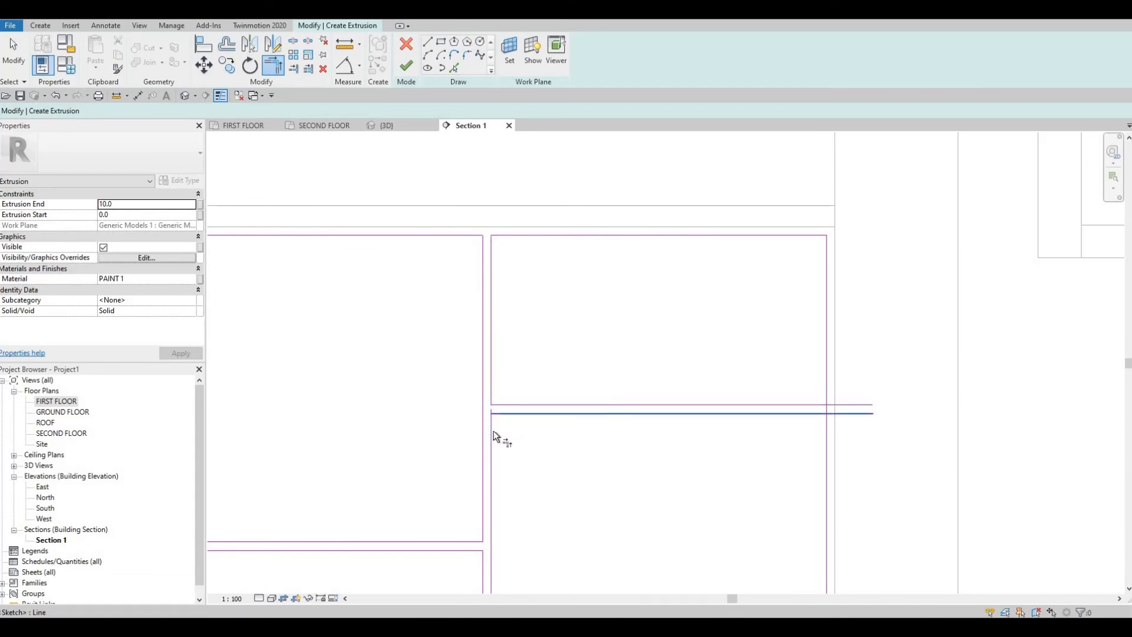
left_click(829, 375)
left_click(811, 414)
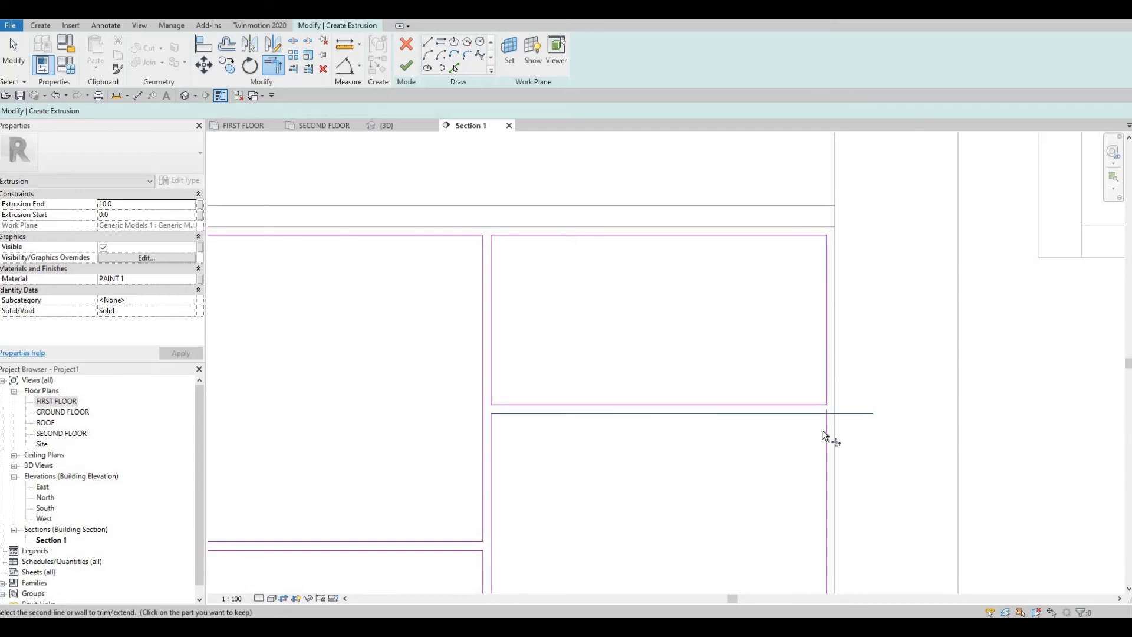
left_click(825, 436)
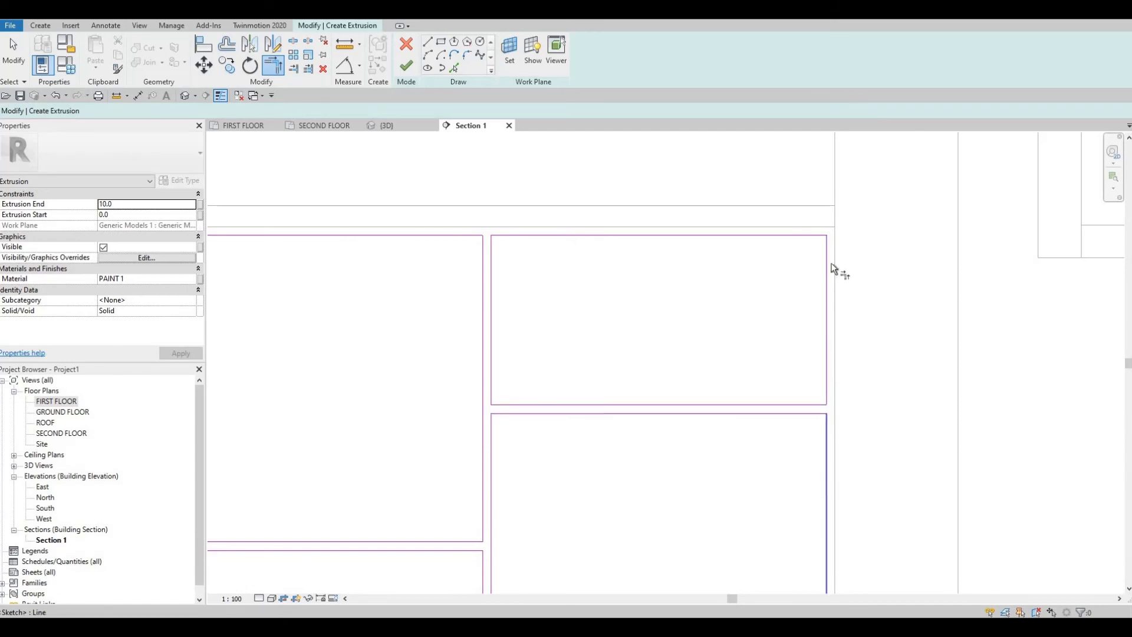
Trim the lines at the rightmost drawer column's lower gap into corners of the middle and bottom panels.
scroll(831, 268, "up", 4)
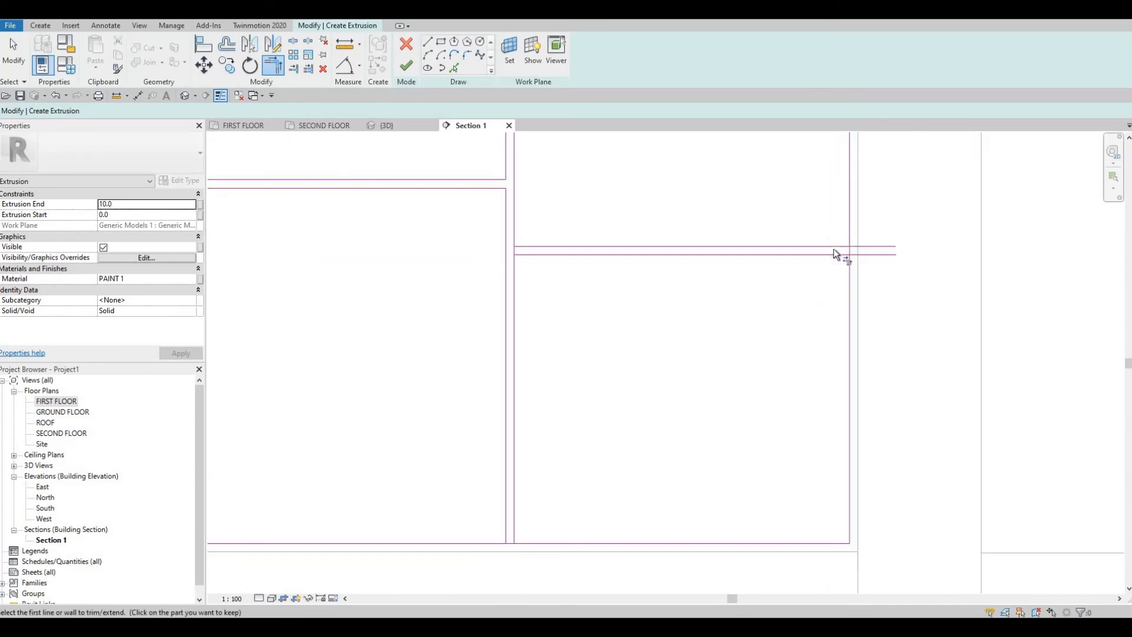
left_click(854, 224)
left_click(858, 210)
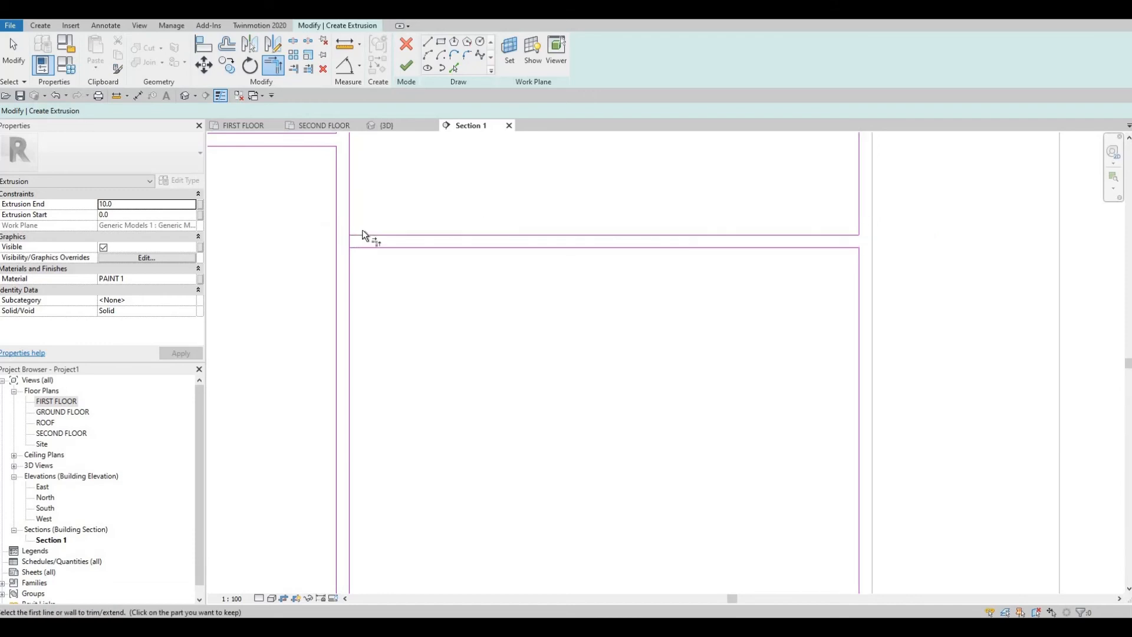
left_click(352, 214)
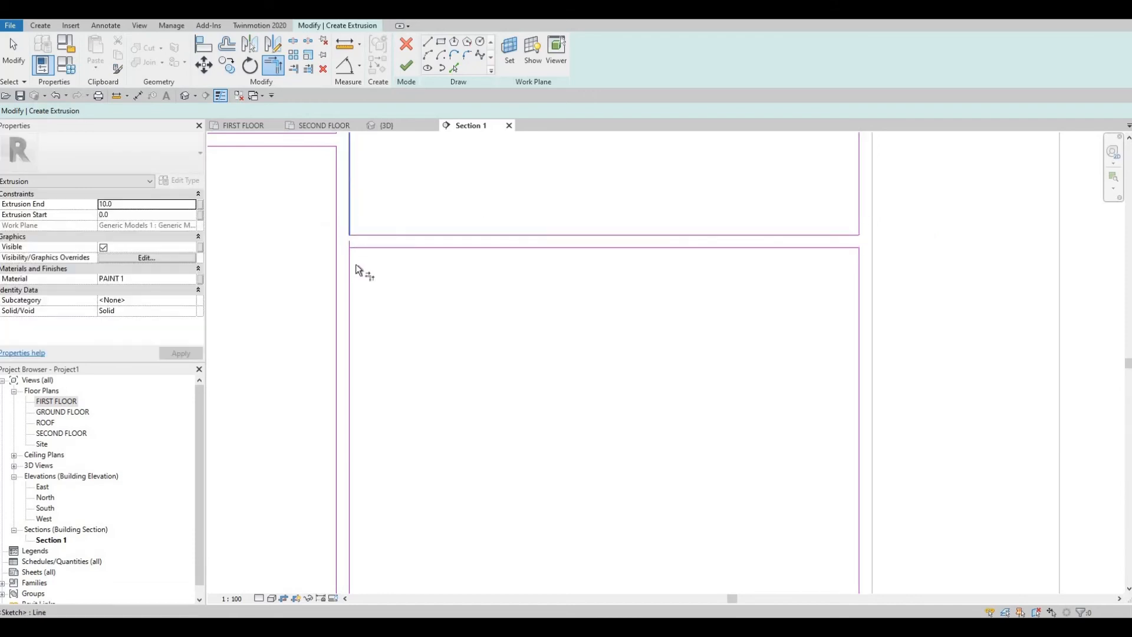
left_click(352, 270)
Trim the lower-left corner of the rightmost drawer column's bottom panel where the outline meets the divider line.
middle_click_drag(402, 413, 470, 200)
scroll(467, 371, "down", 1)
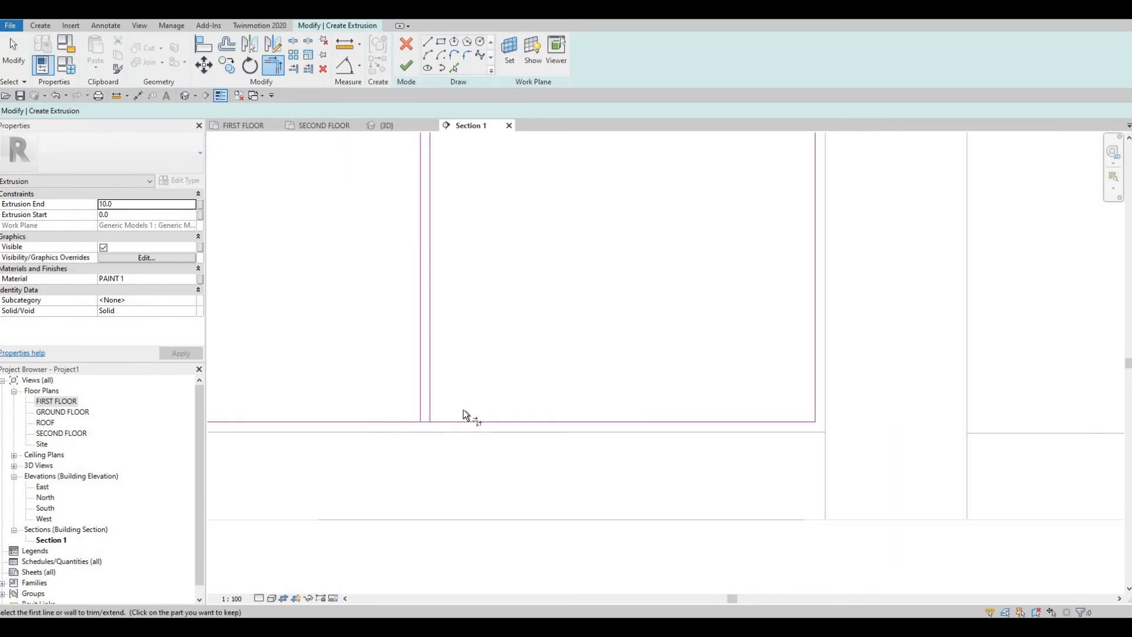
middle_click_drag(436, 416, 462, 409)
left_click(468, 413)
left_click(455, 393)
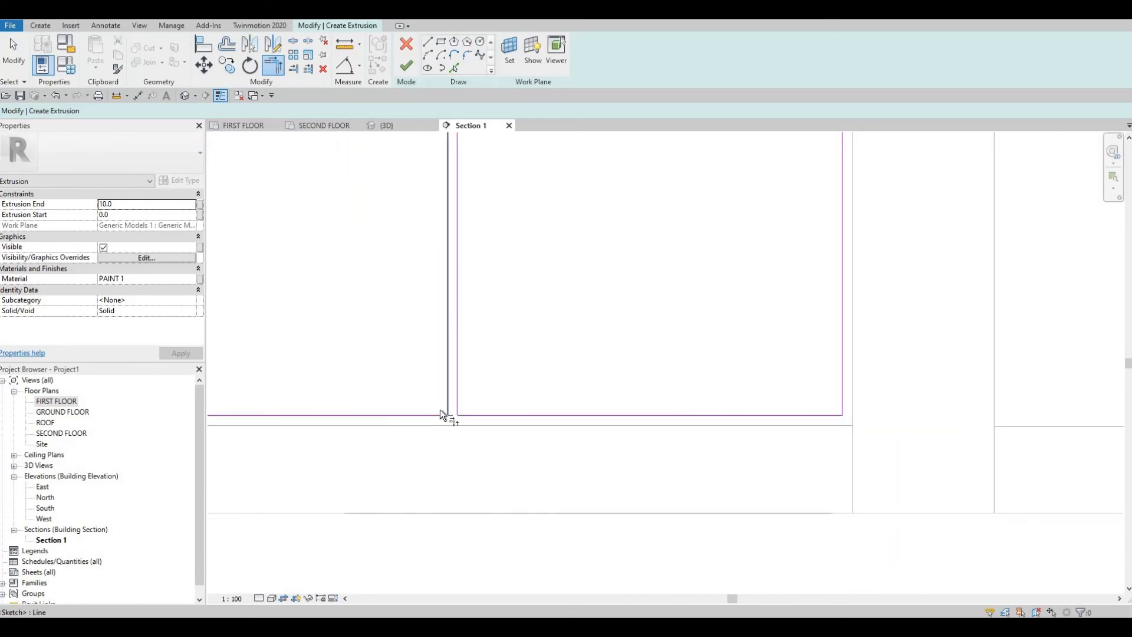
Trim the bottom outline into panel corners at both dividers of the two-panel column beside the rightmost drawers.
left_click(440, 415)
scroll(583, 389, "down", 2)
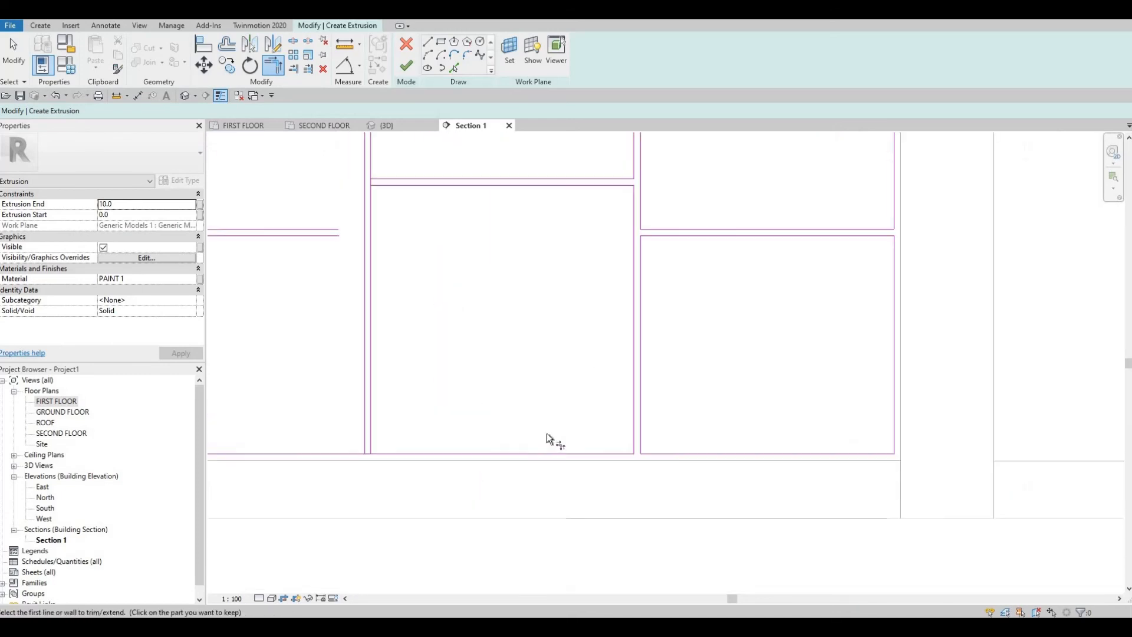
scroll(402, 446, "up", 1)
middle_click_drag(401, 446, 547, 404)
scroll(527, 428, "up", 1)
left_click(560, 439)
left_click(544, 420)
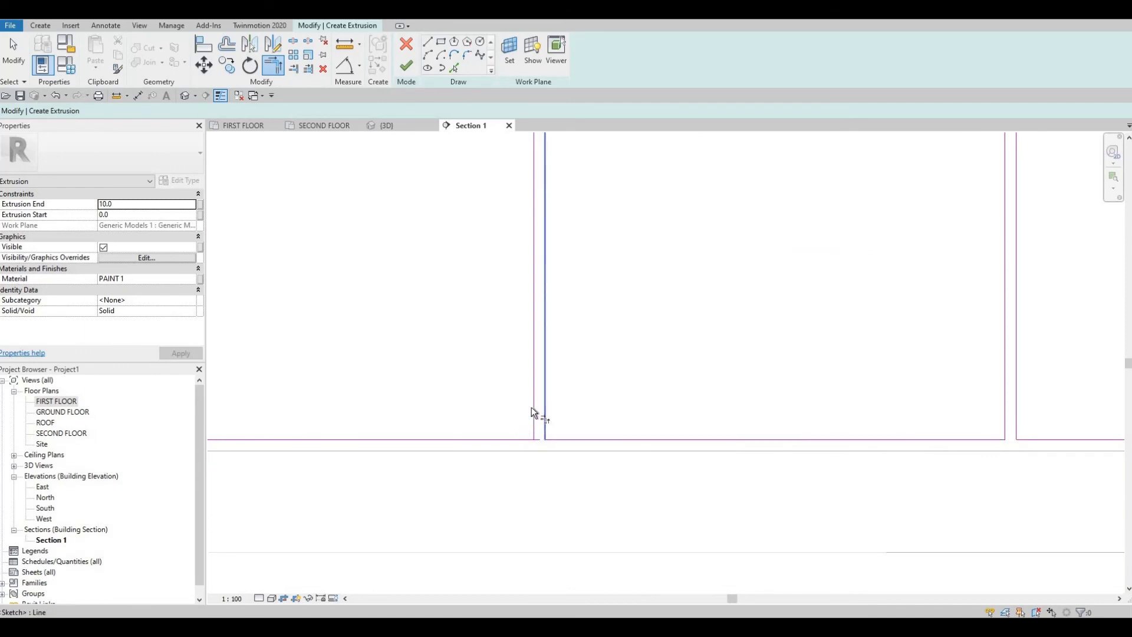
left_click(533, 407)
left_click(507, 439)
Trim the left ends of the two-panel column's middle gap lines into corners with its left vertical line.
middle_click_drag(582, 181, 528, 481)
left_click(519, 301)
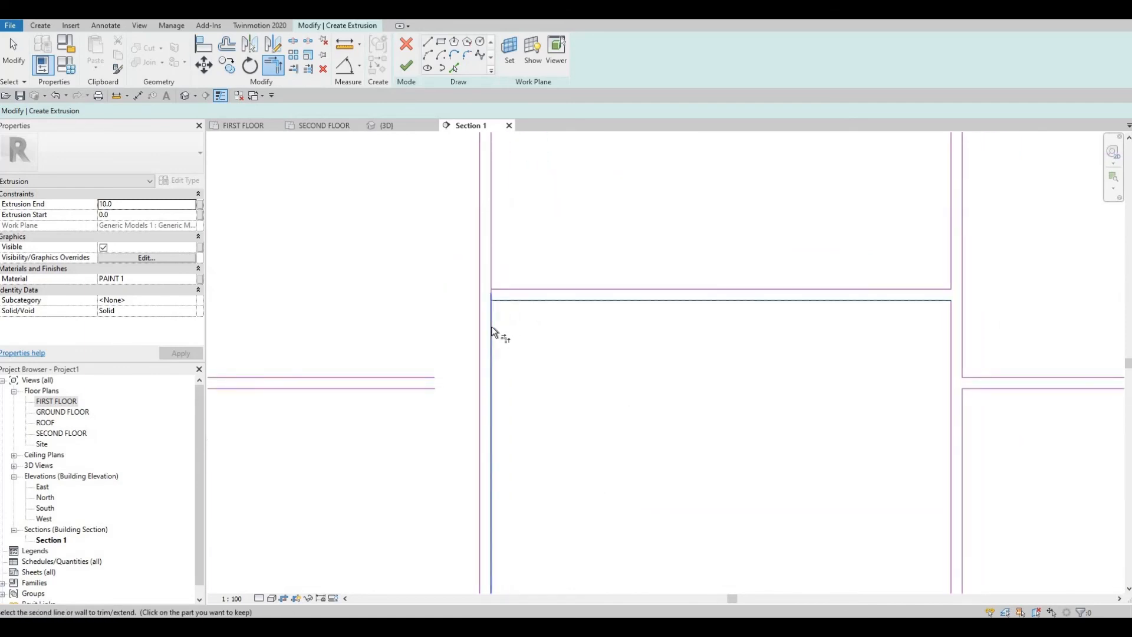
left_click(493, 332)
left_click(496, 289)
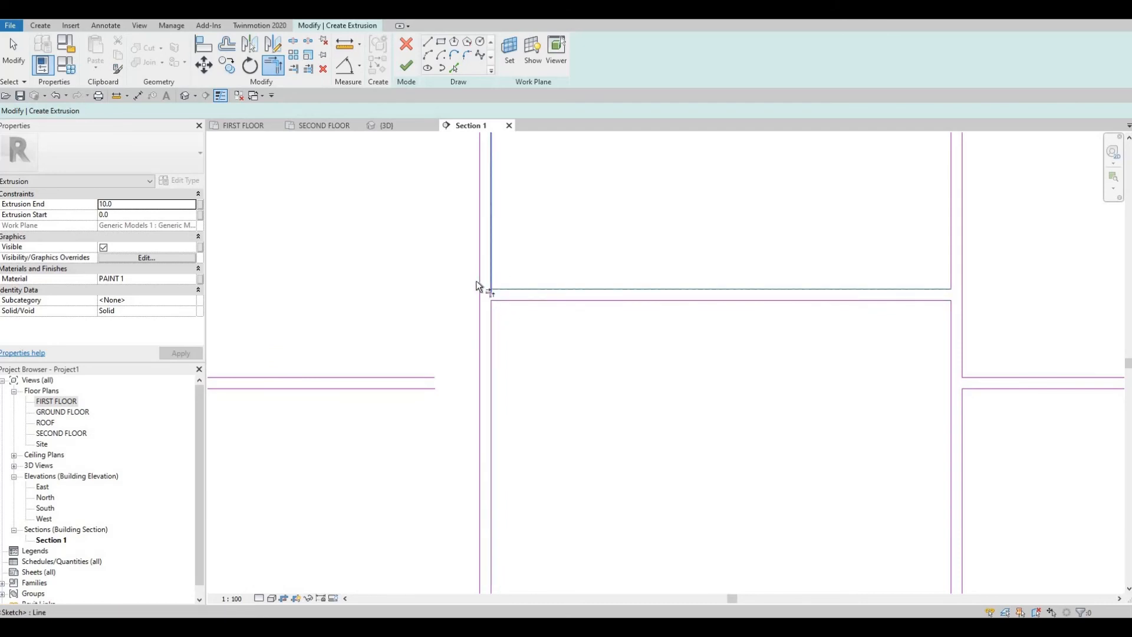
left_click(491, 283)
Trim the right ends of the adjacent three-drawer column's lower gap lines into corners with its right vertical line.
left_click(478, 288)
left_click(408, 377)
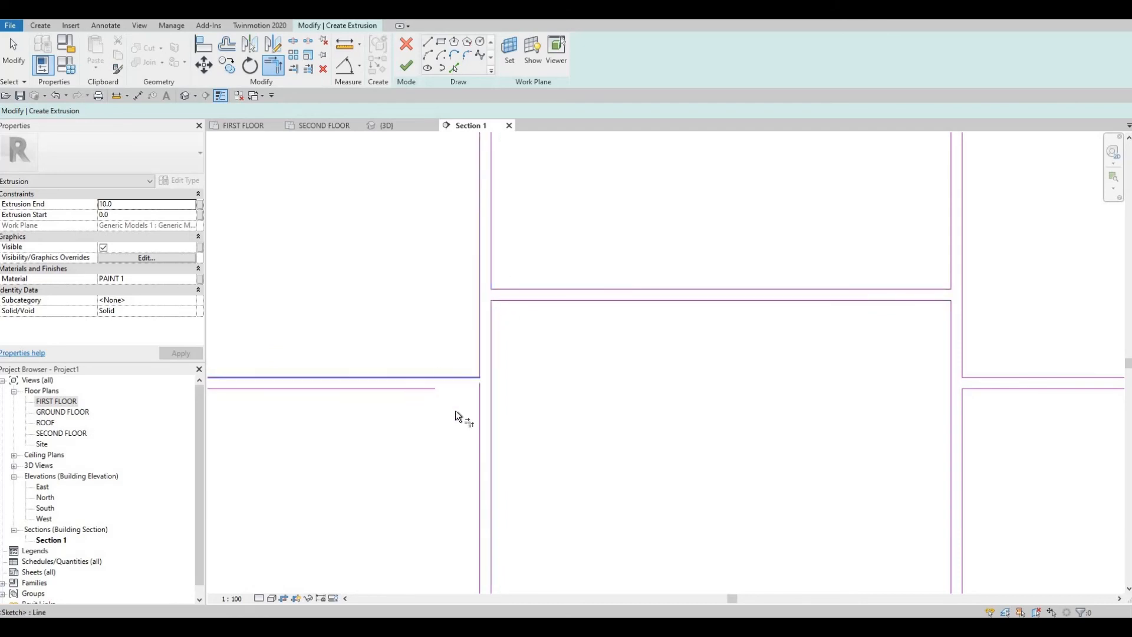
left_click(478, 417)
scroll(611, 404, "down", 2)
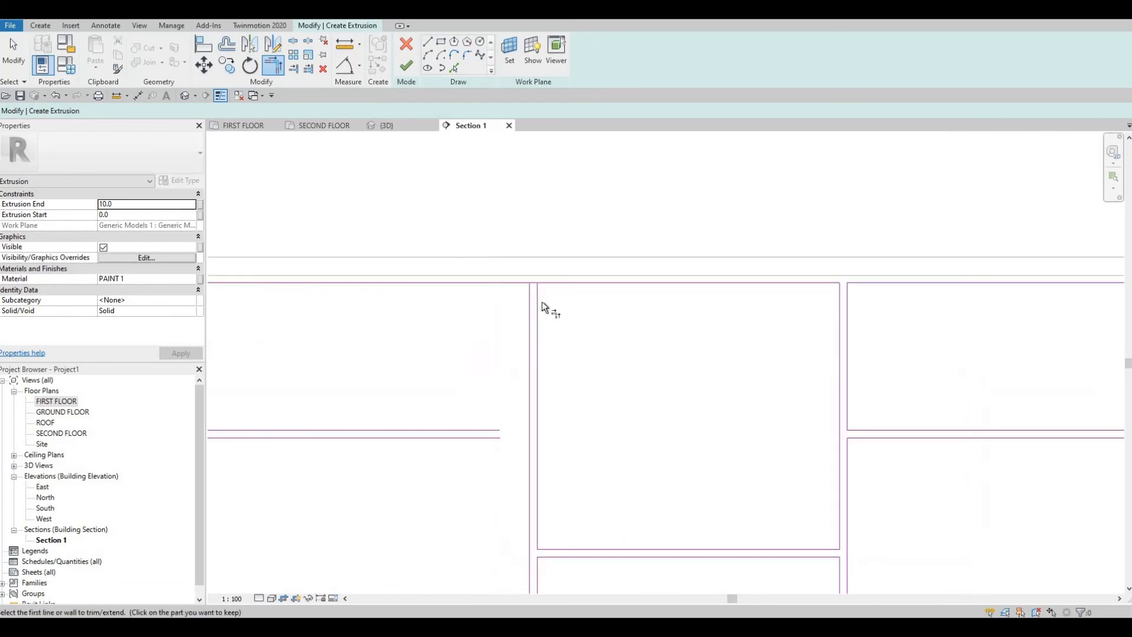
Trim the top corners at the three-drawer column's right divider and the right ends of its upper gap lines.
scroll(543, 286, "up", 2)
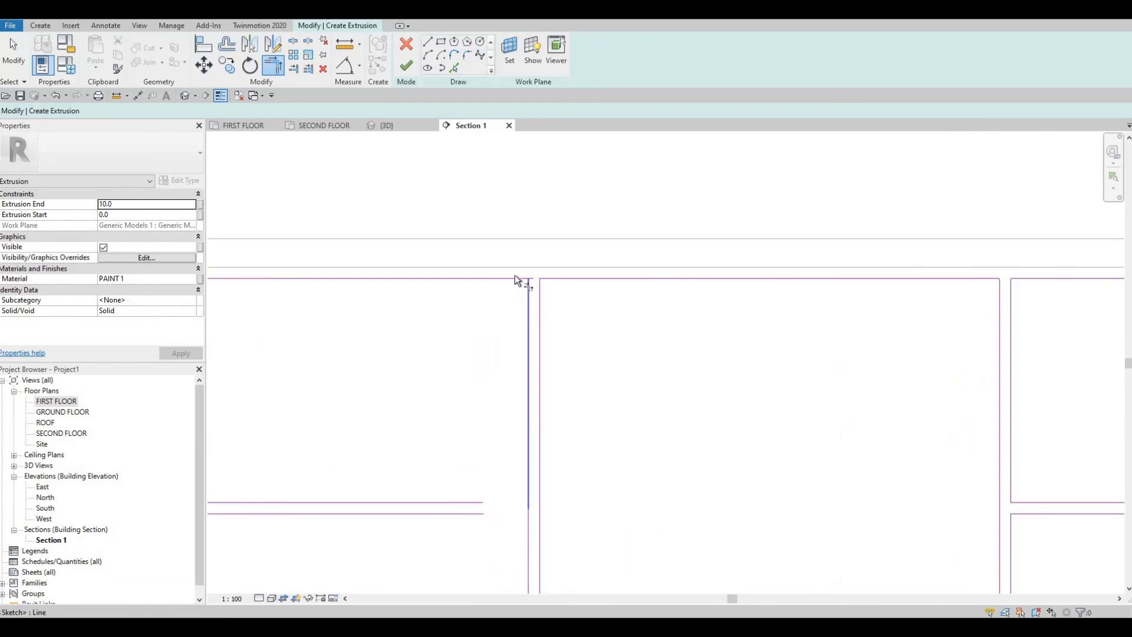
middle_click_drag(512, 452, 553, 324)
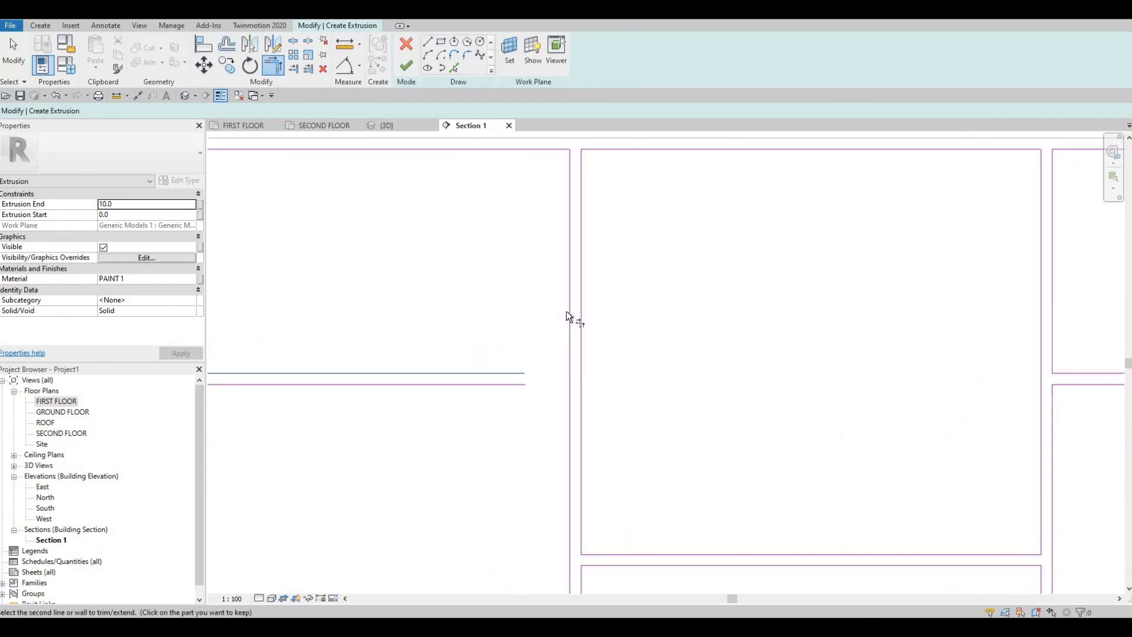
left_click(566, 316)
left_click(517, 387)
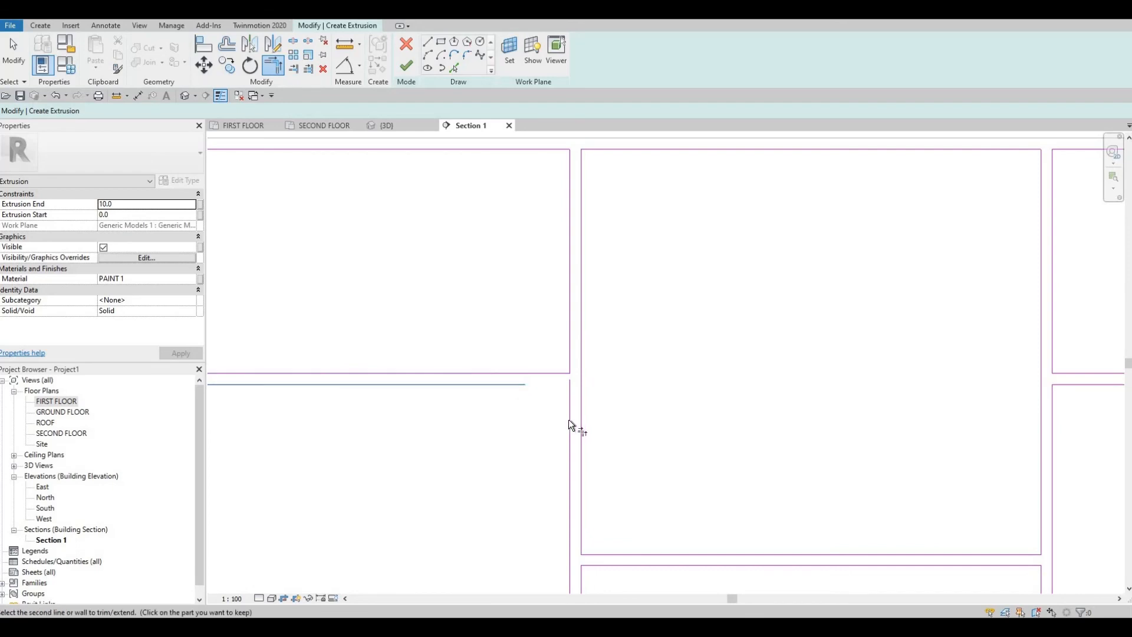
left_click(569, 419)
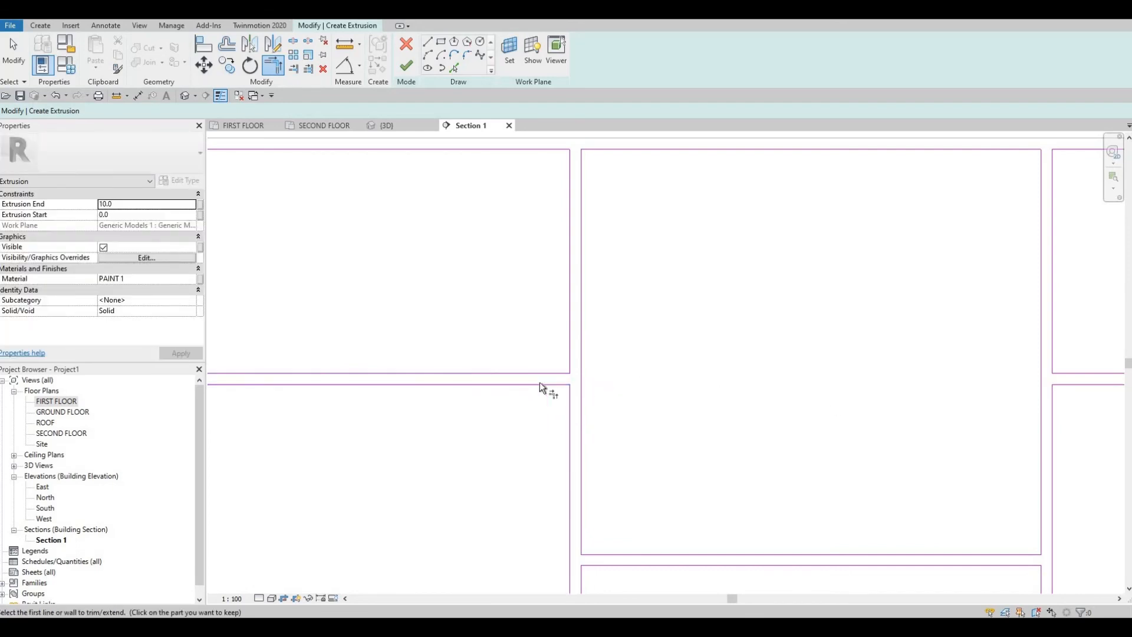
Trim the left ends of the three-drawer column's upper gap lines and the top corners at its left divider.
middle_click_drag(539, 382, 966, 377)
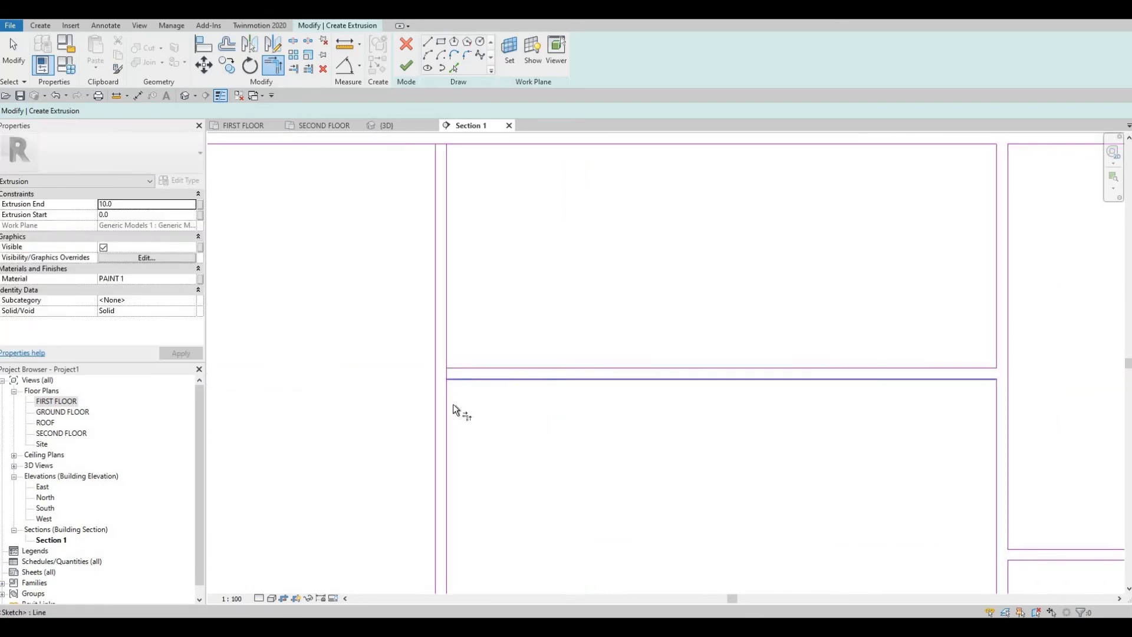
left_click(465, 366)
left_click(447, 322)
scroll(450, 295, "up", 4, "ctrl")
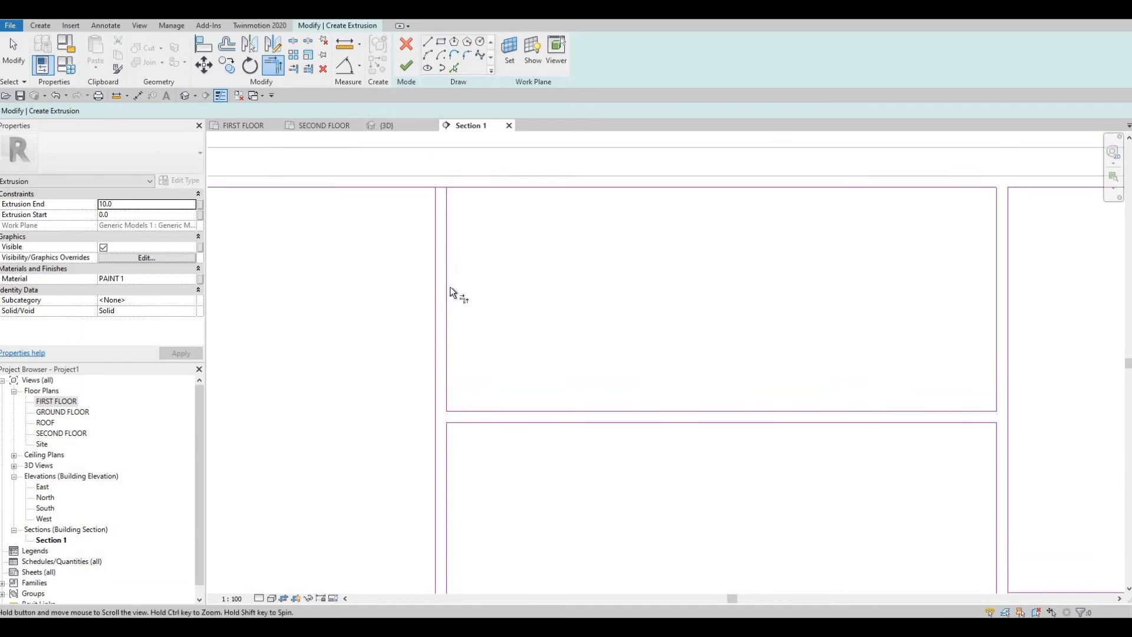
left_click(461, 267)
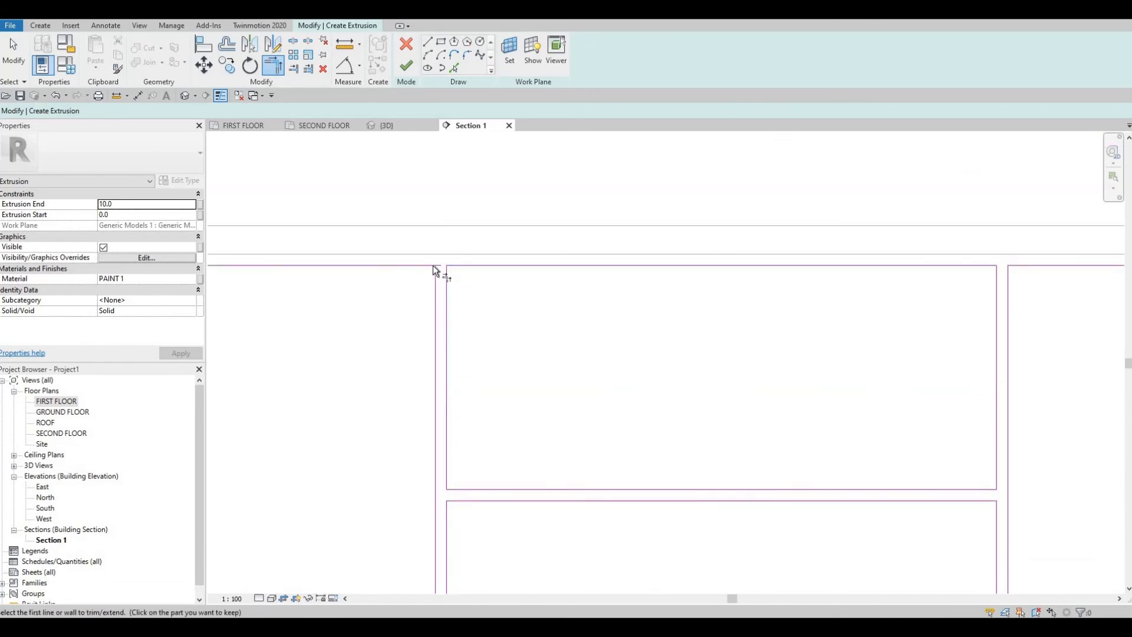
left_click(434, 277)
Trim the left ends of the three-drawer column's lower gap lines and the bottom corners at its left divider.
scroll(462, 455, "down", 9, "ctrl")
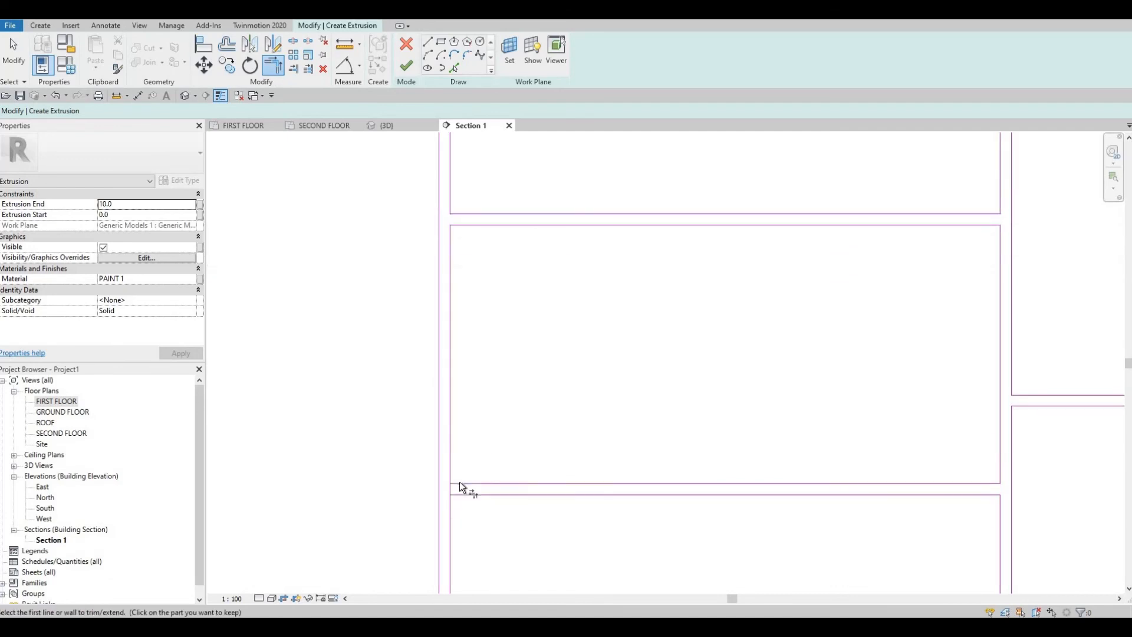
left_click(462, 497)
left_click(452, 505)
middle_click_drag(496, 476, 574, 200)
middle_click_drag(539, 588, 540, 473)
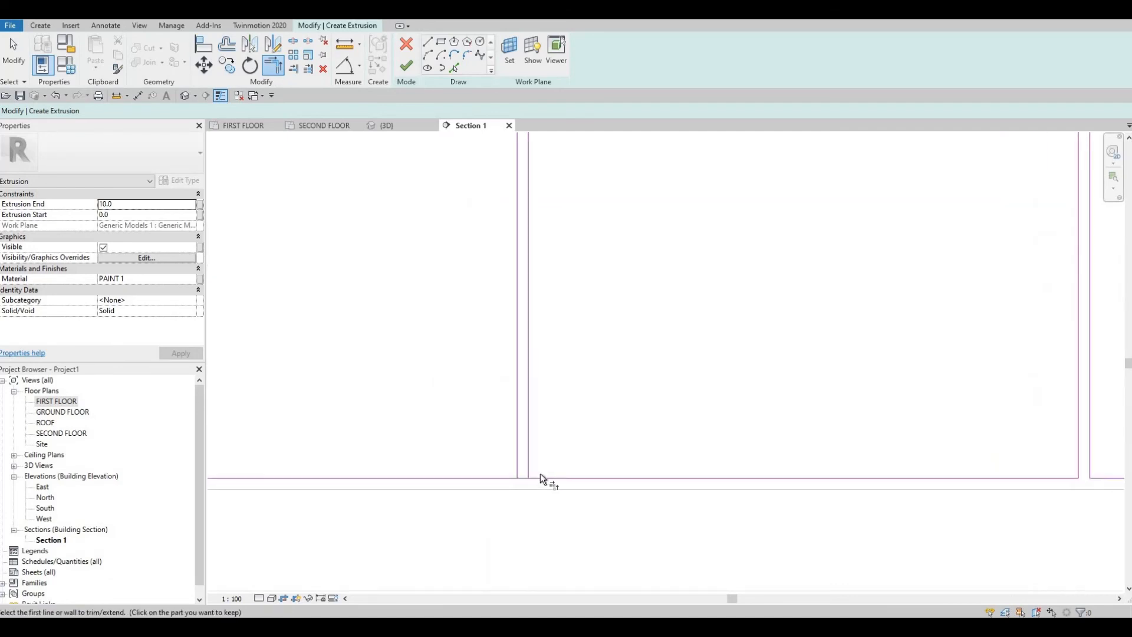
left_click(539, 476)
left_click(529, 445)
left_click(516, 443)
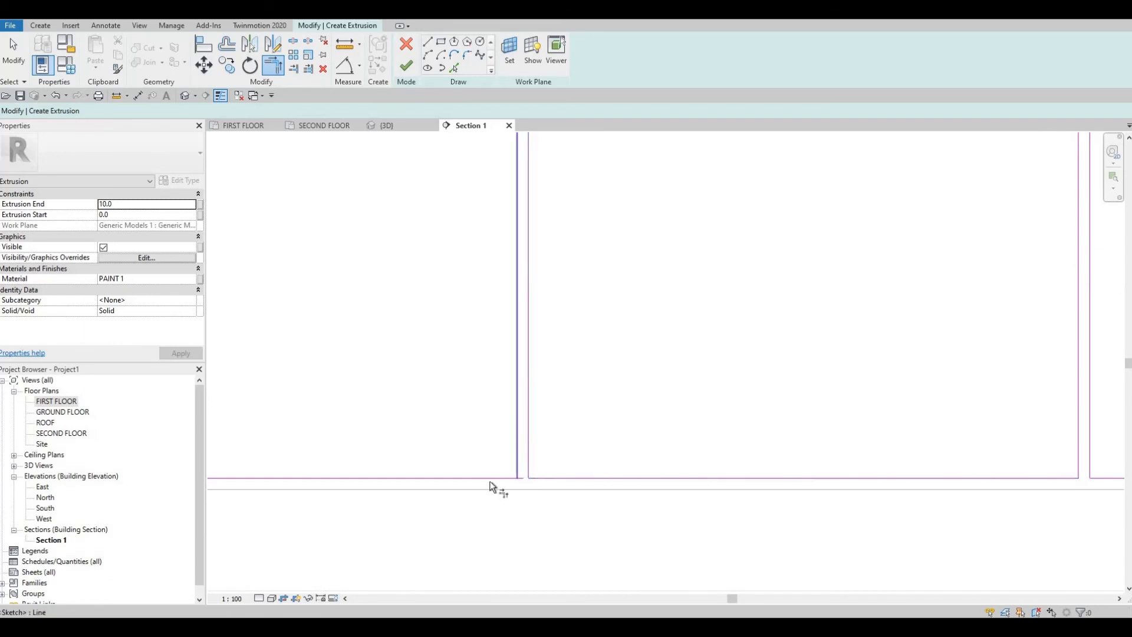
Trim the bottom outline into corners of both door panels at the divider between the two rightmost doors.
middle_click_drag(611, 415, 667, 453)
scroll(667, 453, "down", 1)
middle_click_drag(562, 390, 665, 453)
scroll(665, 453, "down", 1)
middle_click_drag(461, 522, 477, 504)
left_click(440, 513)
scroll(427, 483, "up", 2)
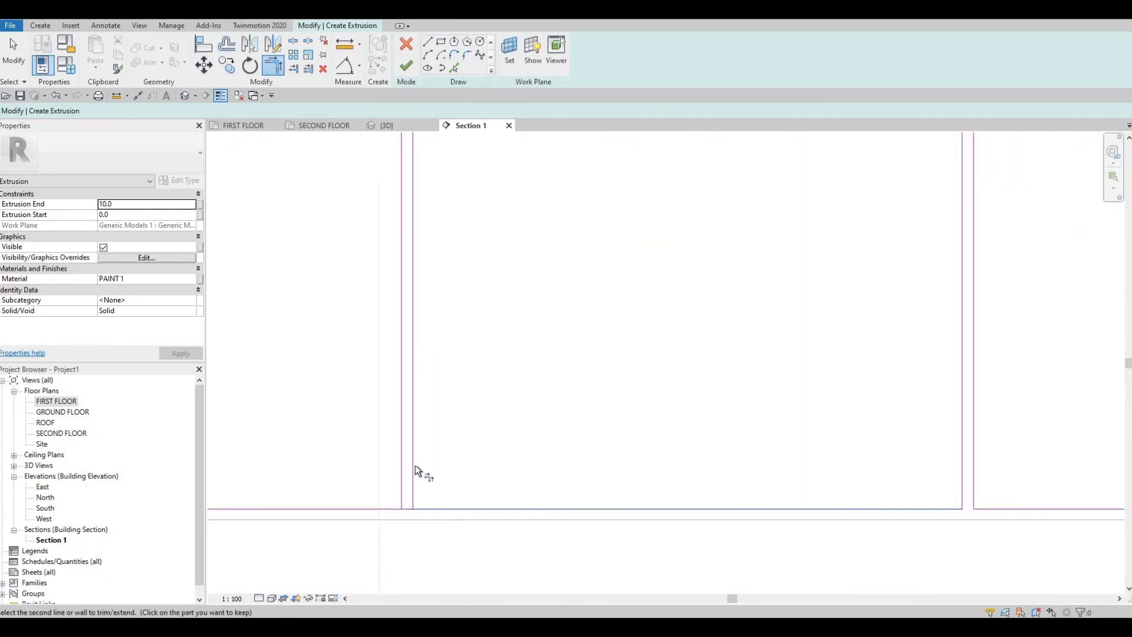
left_click(402, 406)
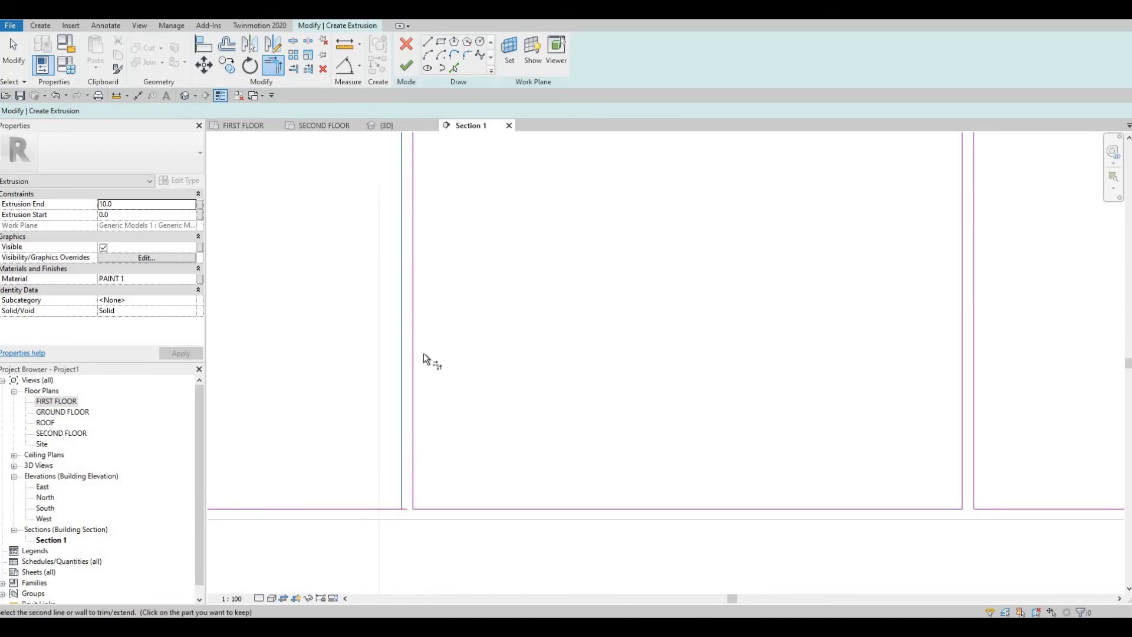
left_click(383, 508)
Trim the top outline into corners of both door panels at the divider between the two rightmost doors.
middle_click_drag(497, 382, 498, 543)
scroll(498, 382, "down", 1)
middle_click_drag(453, 243, 458, 448)
scroll(458, 264, "down", 1)
scroll(459, 264, "up", 1)
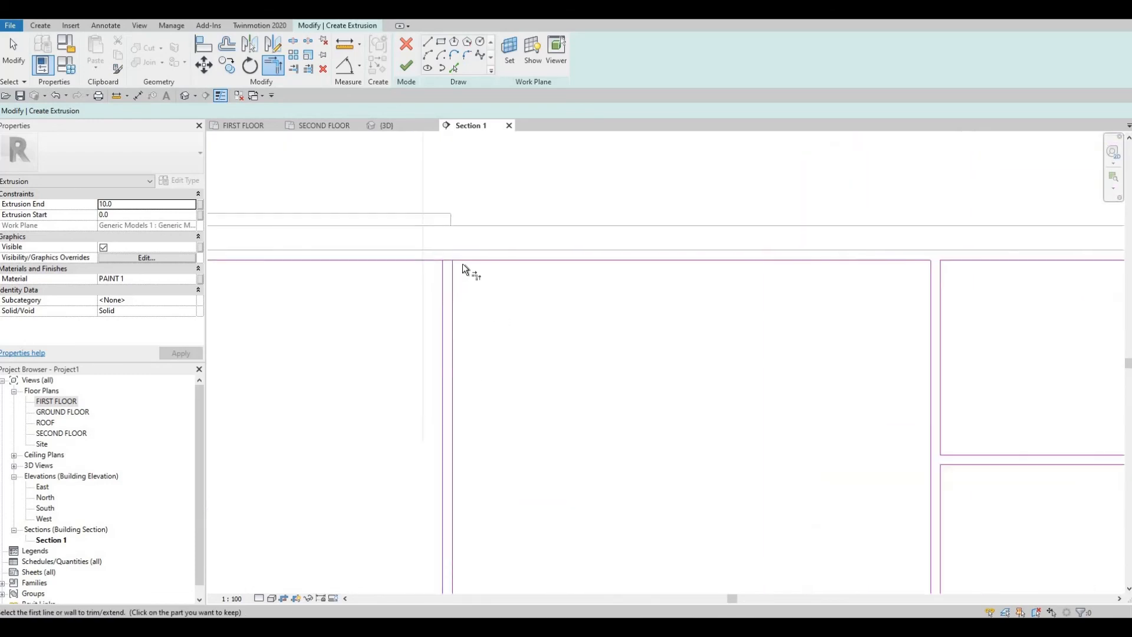
left_click(436, 257)
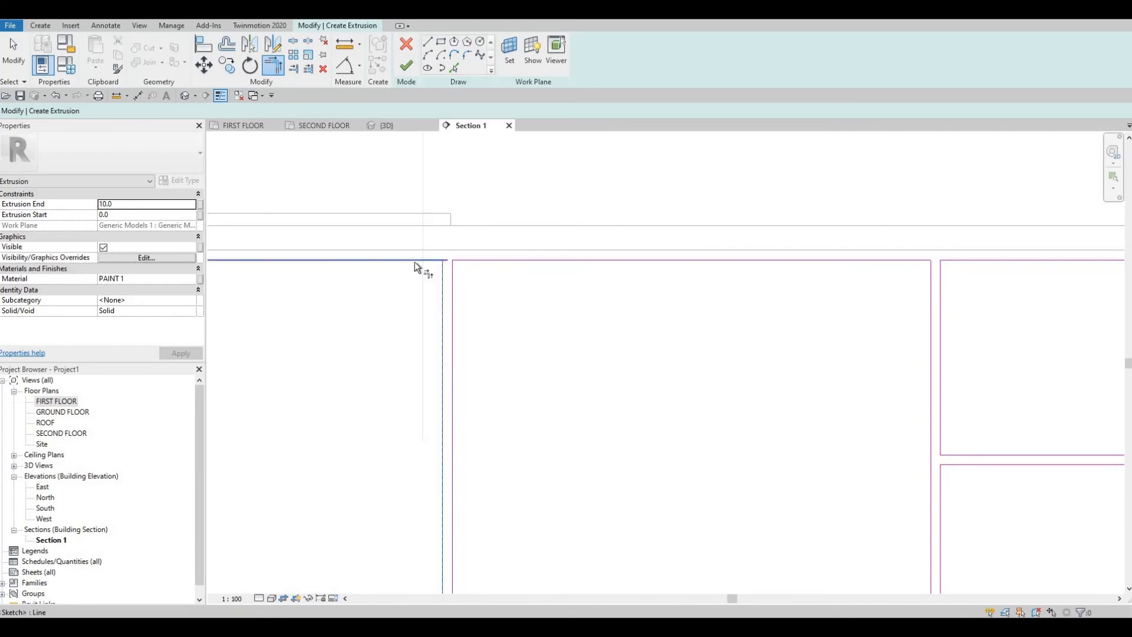
left_click(436, 260)
Trim the top outline into corners at the divider between the two middle doors below the sink.
middle_click_drag(462, 249, 884, 212)
scroll(884, 212, "down", 1)
scroll(558, 216, "up", 1)
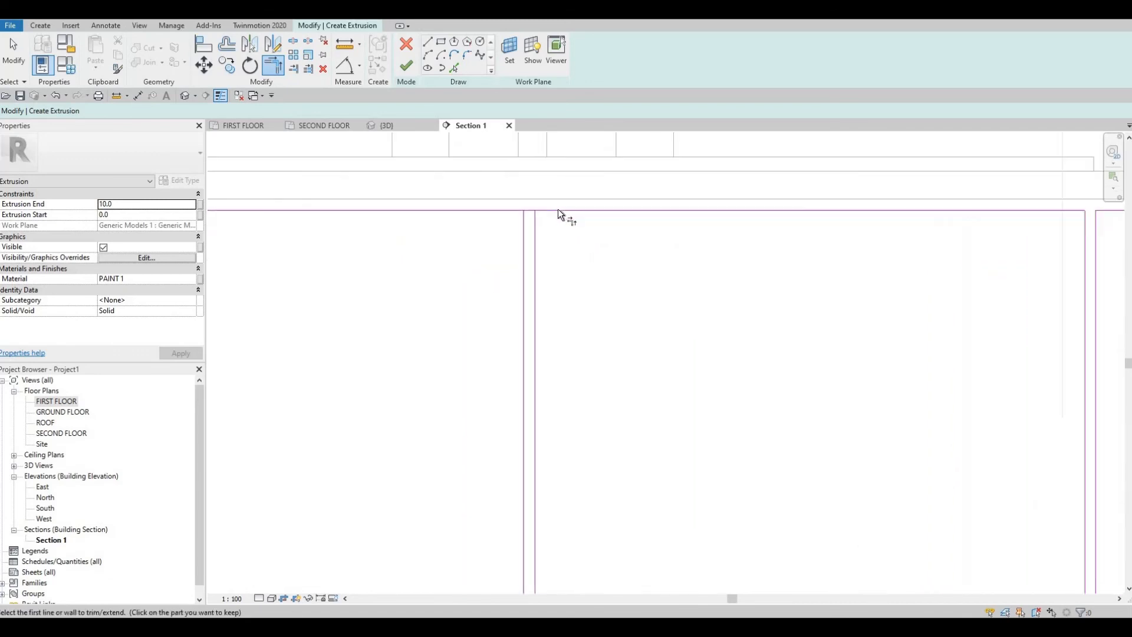
left_click(558, 210)
left_click(526, 223)
left_click(522, 229)
left_click(511, 211)
Trim the bottom outline into corners at the divider between the two middle doors.
middle_click_drag(538, 590, 538, 370)
scroll(540, 344, "down", 5)
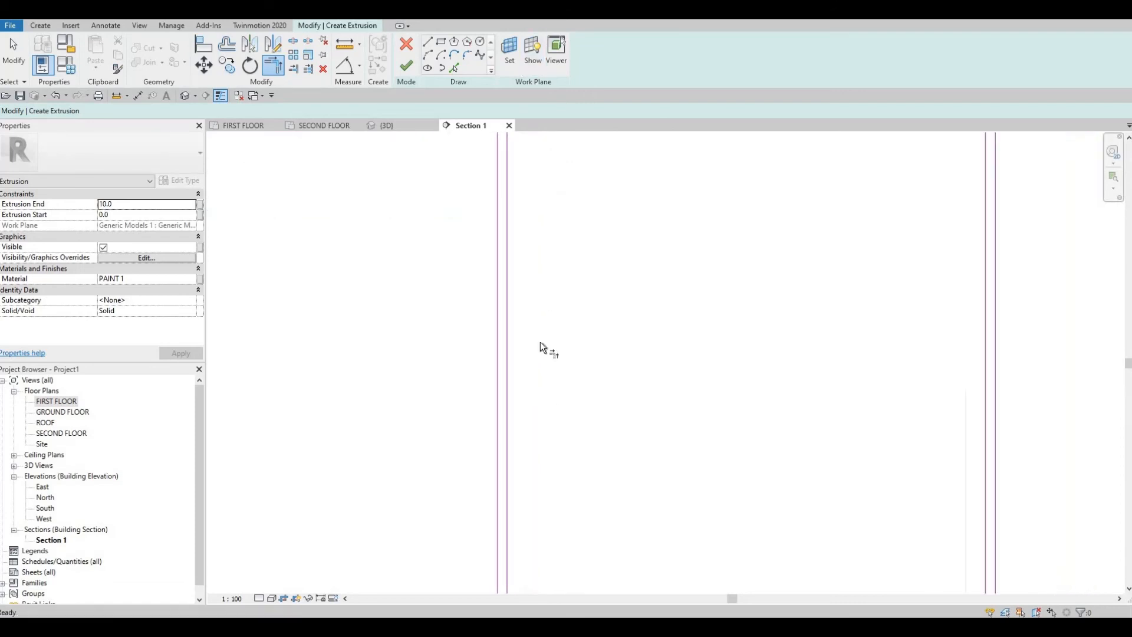
scroll(518, 533, "up", 2)
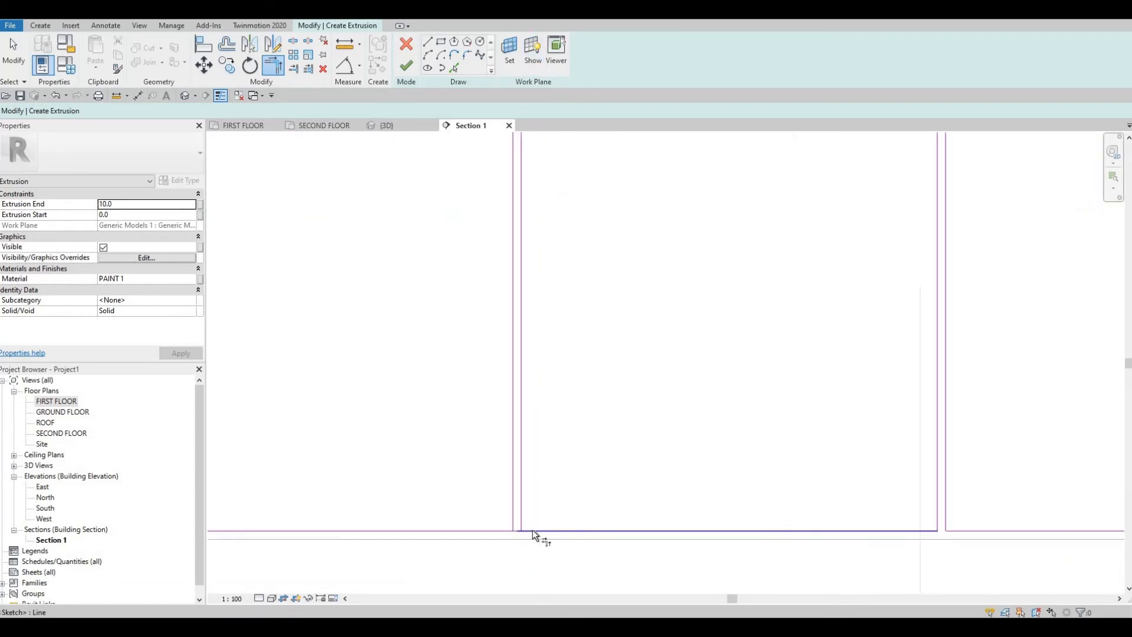
left_click(485, 531)
Trim the bottom outline into corners of both door panels at the divider between the two leftmost doors.
middle_click_drag(879, 476, 695, 453)
middle_click_drag(932, 514, 673, 519)
scroll(673, 519, "up", 1)
scroll(673, 519, "up", 1)
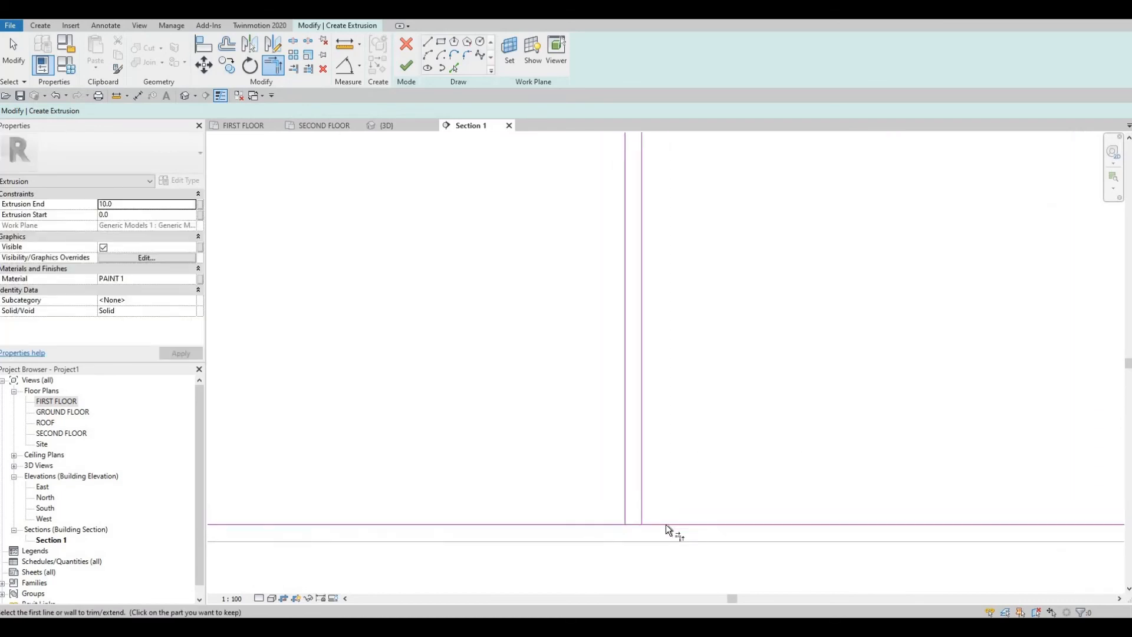
left_click(666, 524)
left_click(645, 477)
left_click(623, 485)
left_click(596, 521)
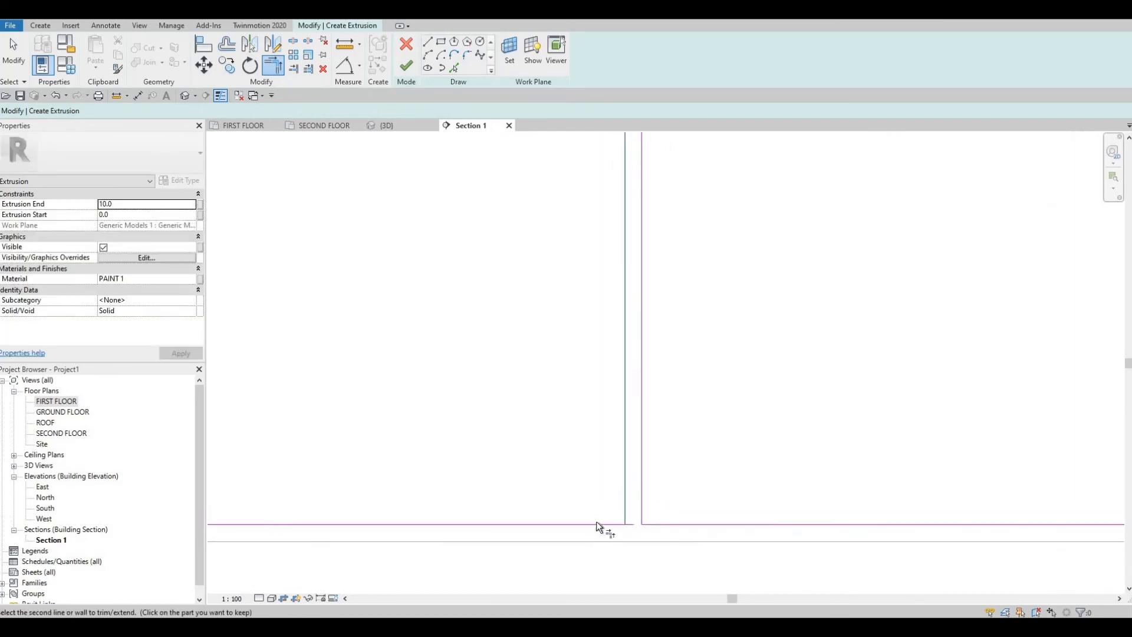
Trim the top outline into corners of both door panels at the divider between the two leftmost doors.
scroll(610, 456, "down", 2)
middle_click_drag(656, 329, 656, 583)
scroll(629, 246, "down", 1)
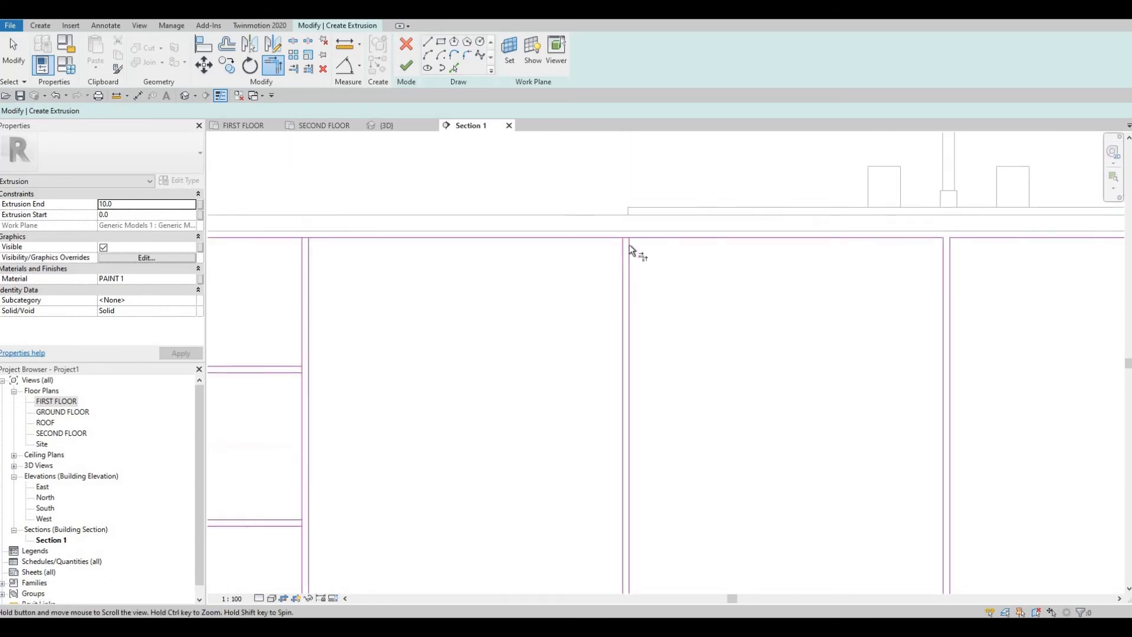
scroll(628, 246, "up", 1)
left_click(628, 245)
left_click(637, 234)
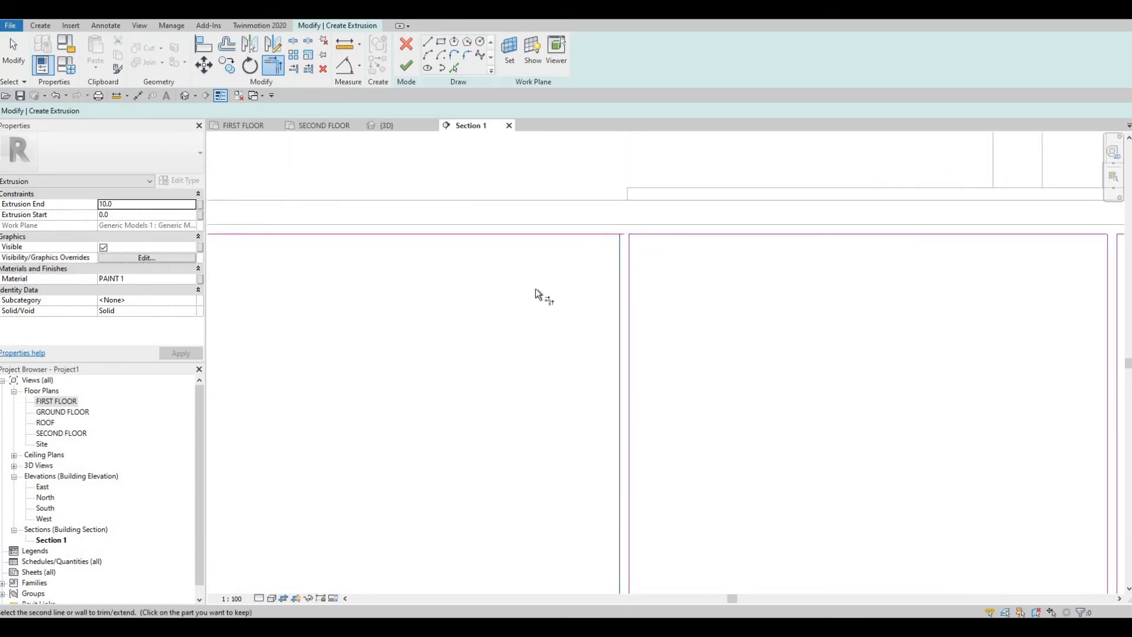
left_click(596, 234)
left_click(619, 260)
Trim the top outline into corners at the divider between the leftmost drawer column and the adjacent door.
middle_click_drag(279, 312, 628, 224)
scroll(884, 199, "down", 1)
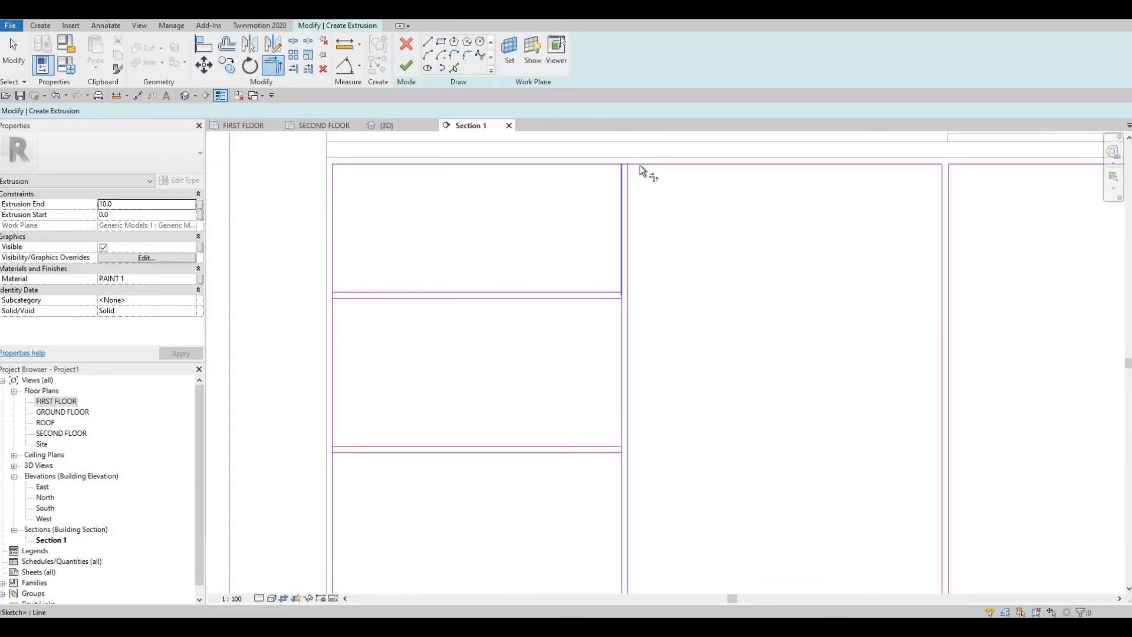
left_click(609, 164)
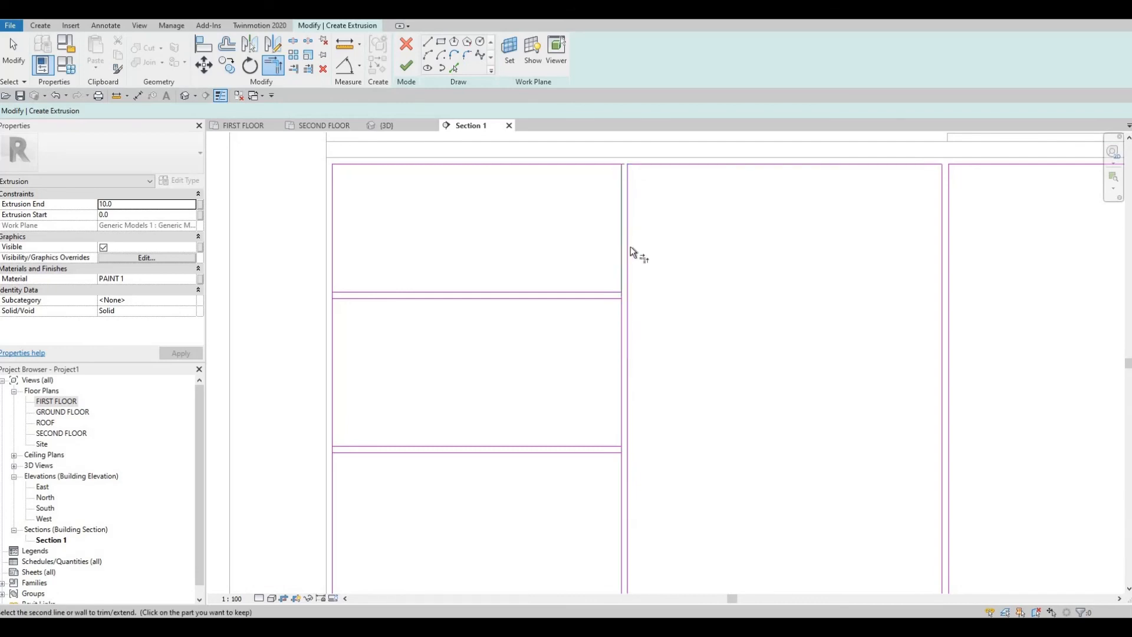
left_click(621, 252)
Trim both ends of the leftmost drawer column's upper gap lines into corners of the top and middle panels.
left_click(621, 259)
left_click(592, 292)
left_click(615, 288)
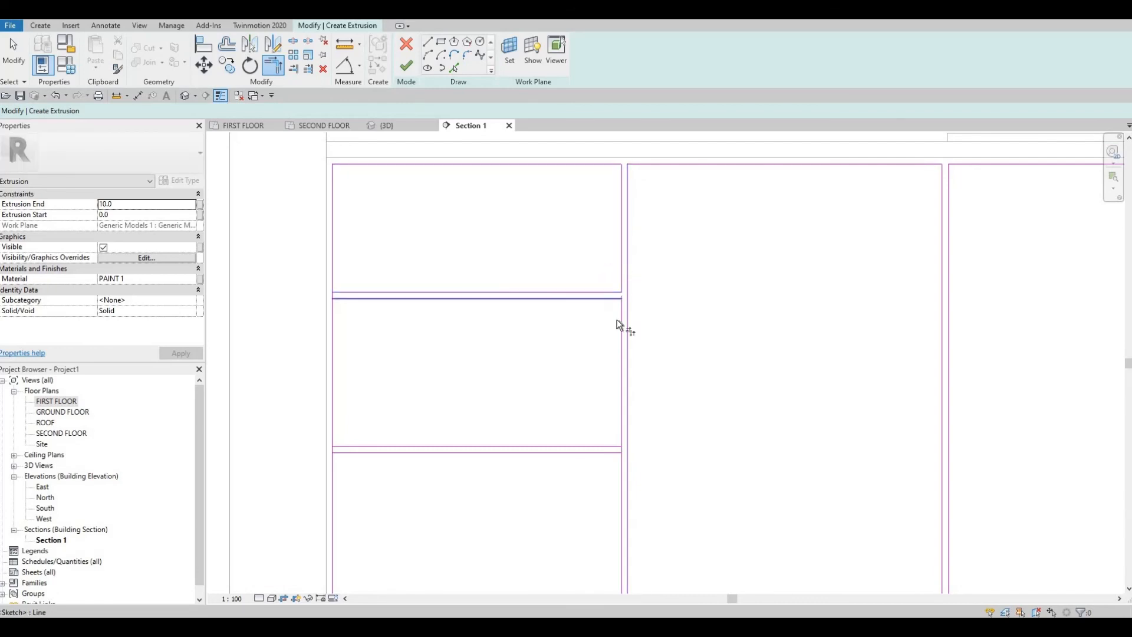
left_click(616, 320)
scroll(365, 281, "up", 3)
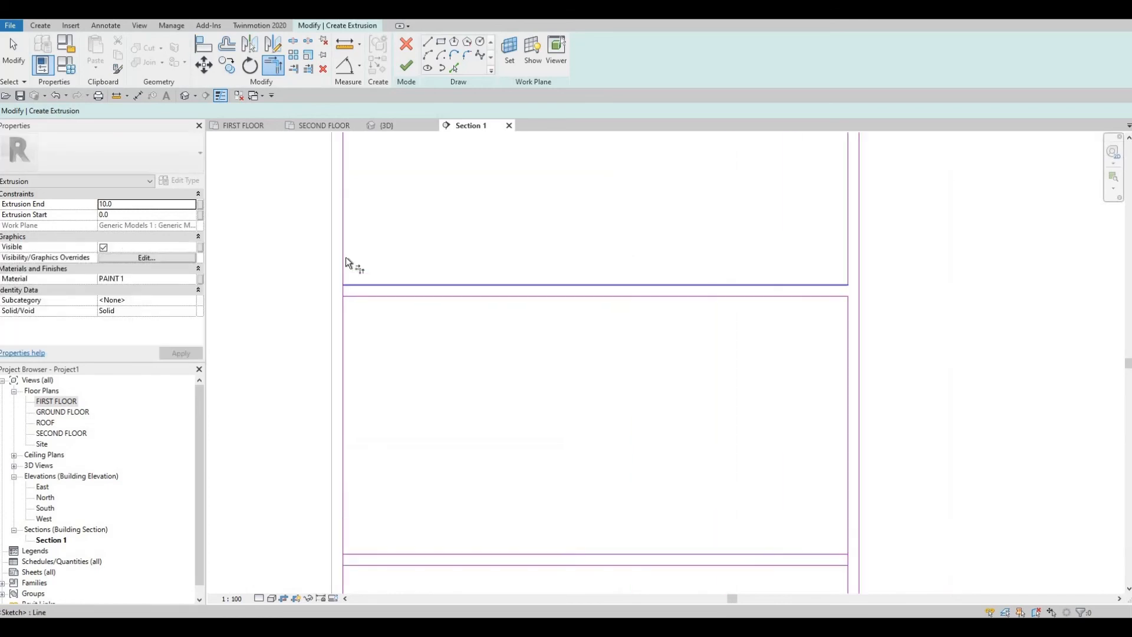
left_click(356, 296)
left_click(343, 371)
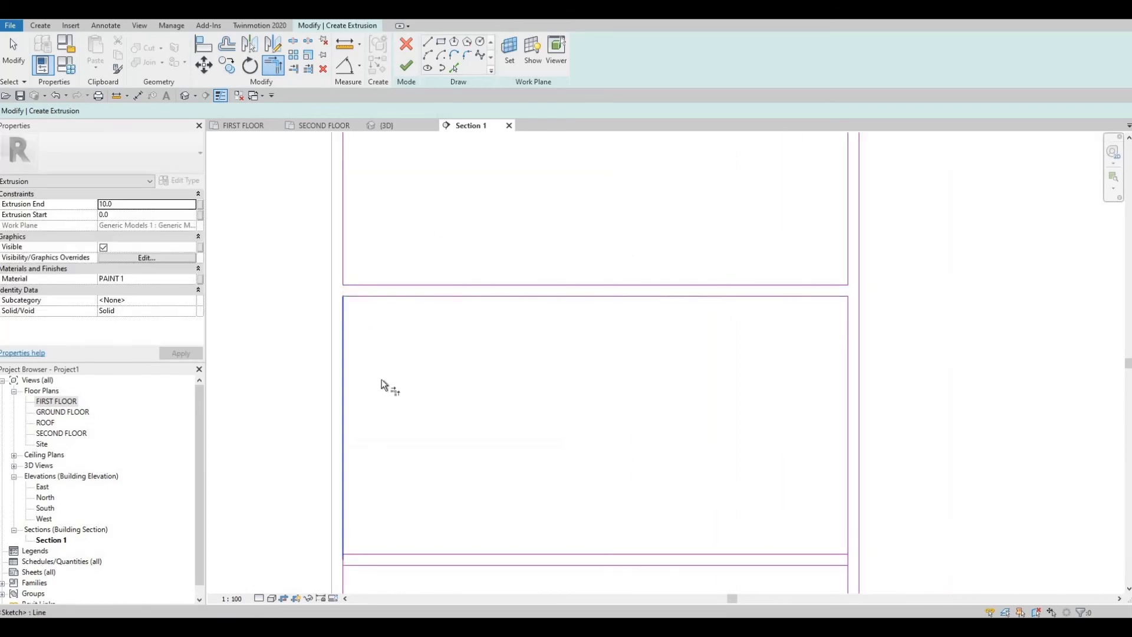
Trim both ends of the leftmost drawer column's lower gap lines into corners of the middle and bottom panels.
middle_click_drag(418, 590, 441, 366)
left_click(393, 328)
left_click(365, 352)
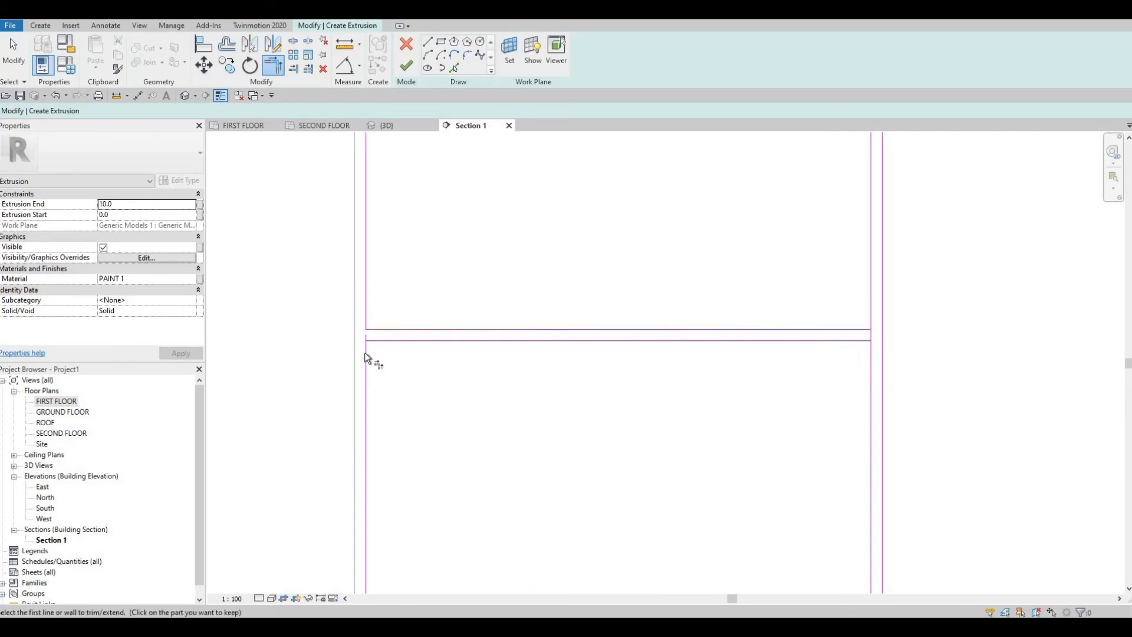
left_click(864, 363)
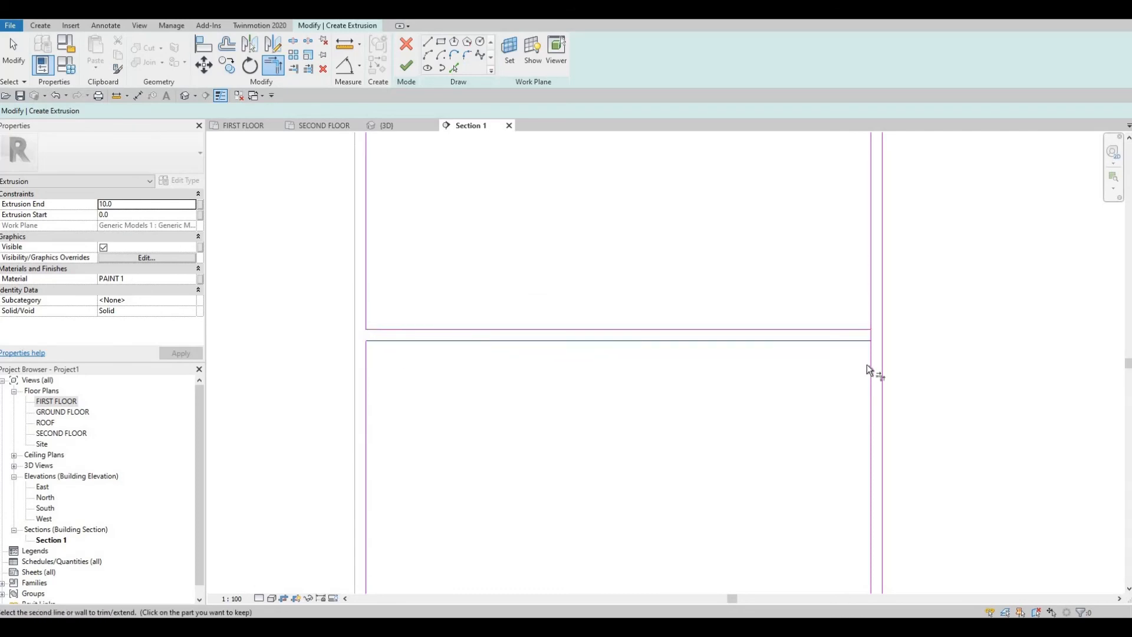
left_click(865, 194)
Trim the bottom outline into corners of both panels at the divider between the leftmost drawer column and the adjacent door.
middle_click_drag(864, 391, 849, 204)
scroll(849, 204, "down", 2)
scroll(859, 408, "up", 3)
left_click(889, 437)
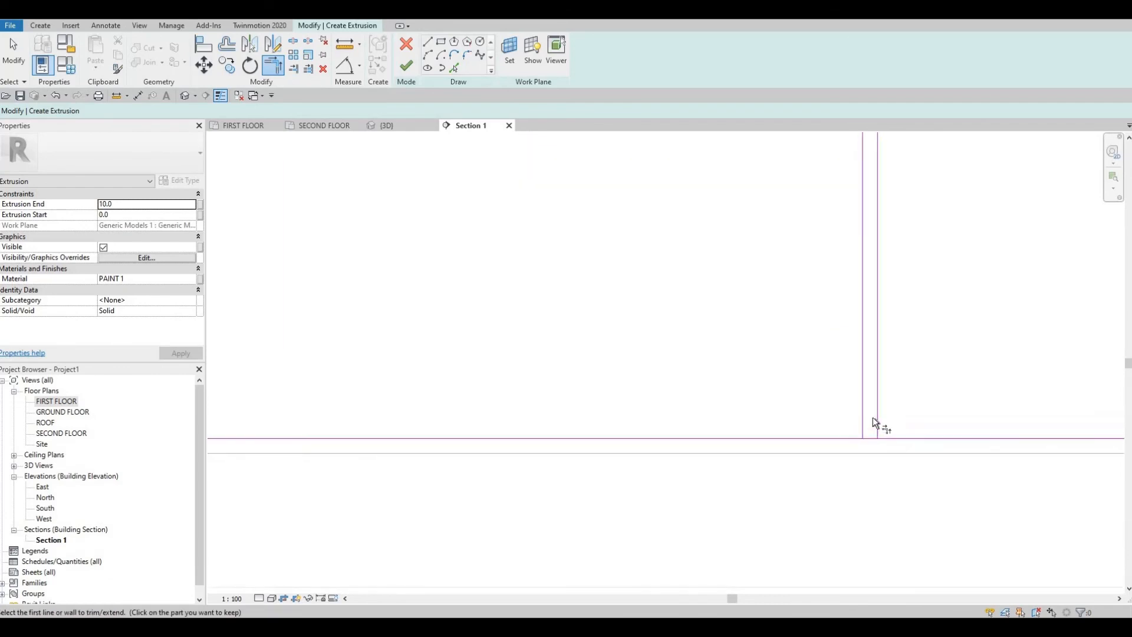
left_click(876, 415)
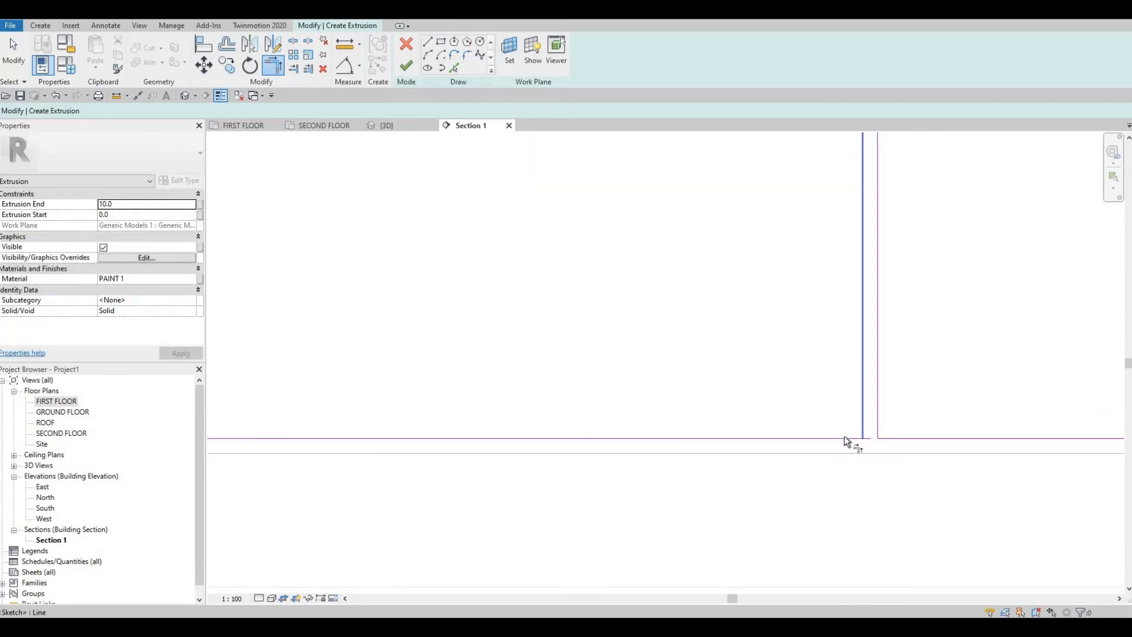
left_click(856, 420)
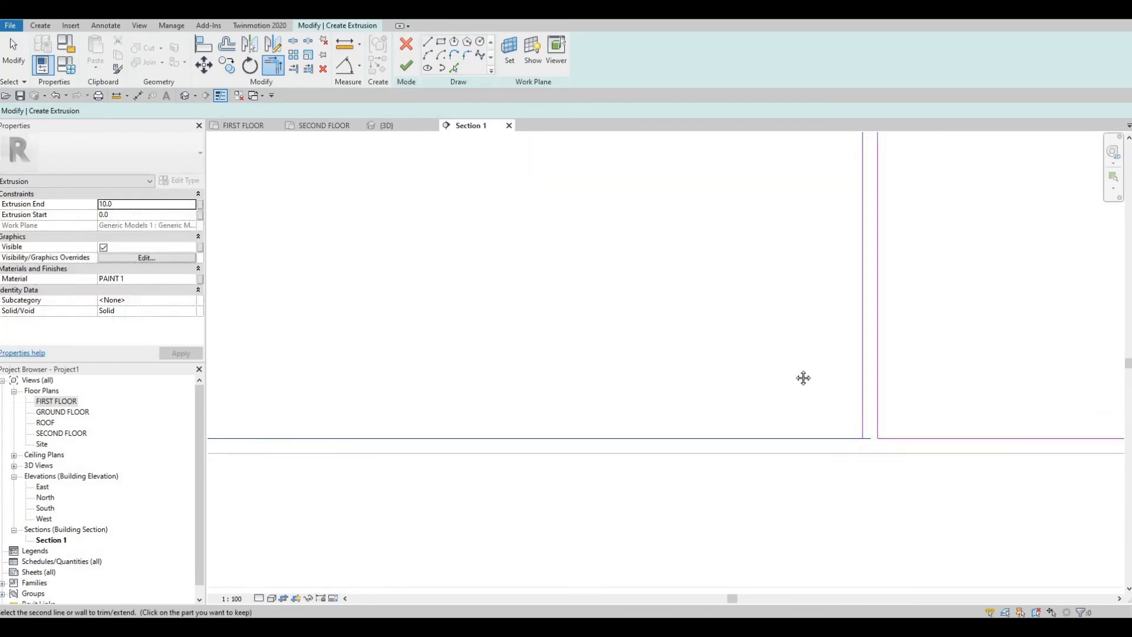
left_click(746, 430)
Finish the extrusion sketch of the divided counter front and complete the in-place model from the 3D view.
middle_click_drag(312, 292, 785, 309)
scroll(497, 320, "down", 6)
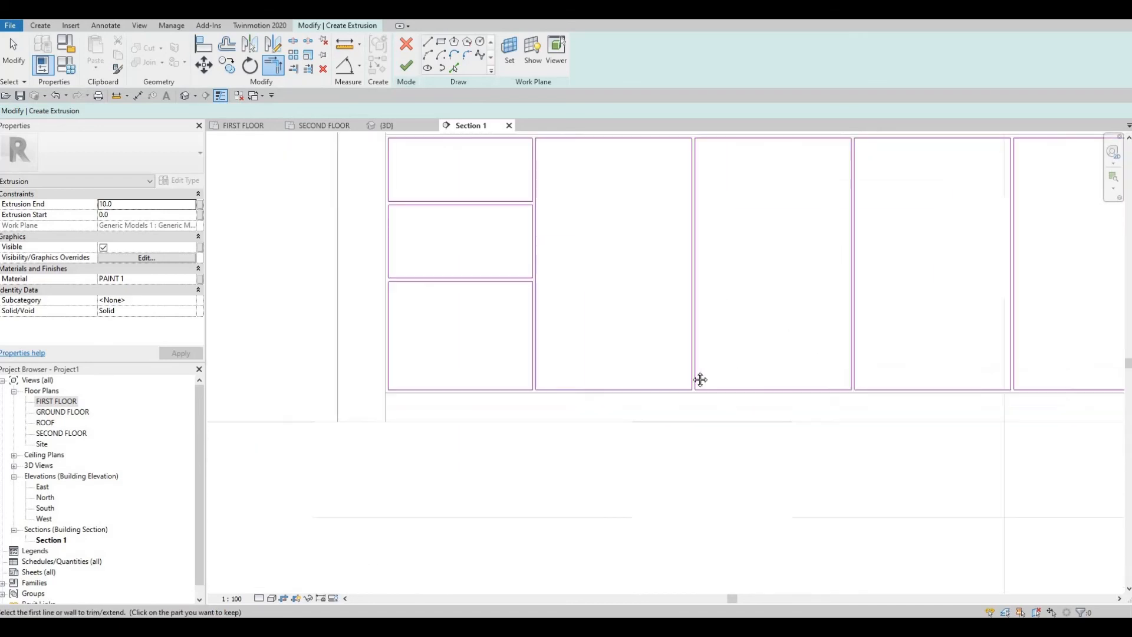
scroll(641, 266, "down", 1)
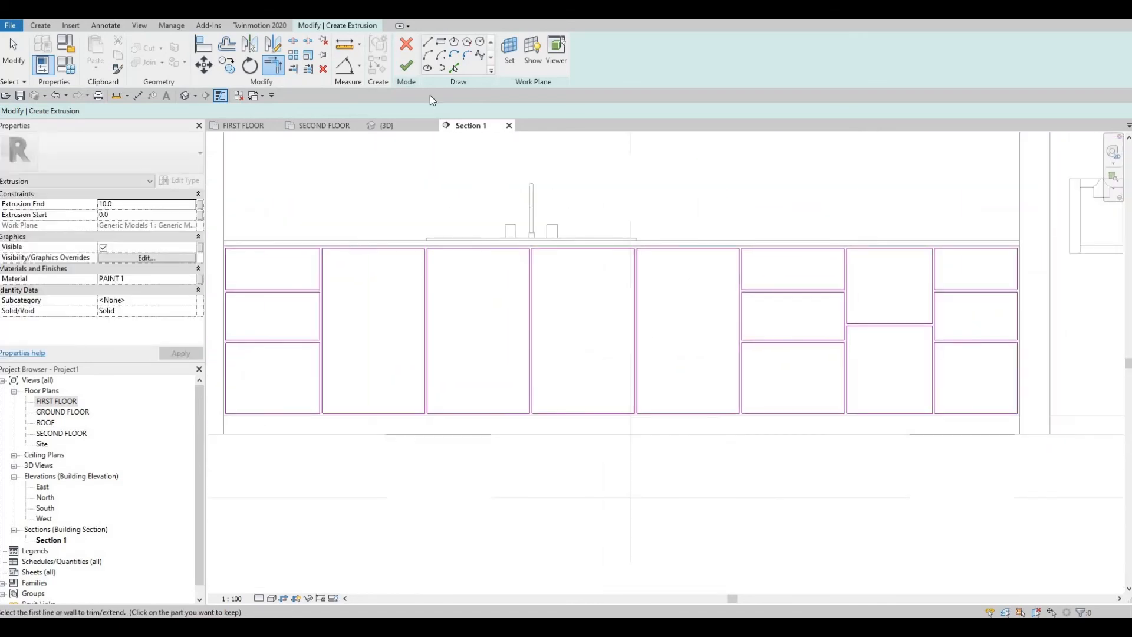
left_click(411, 68)
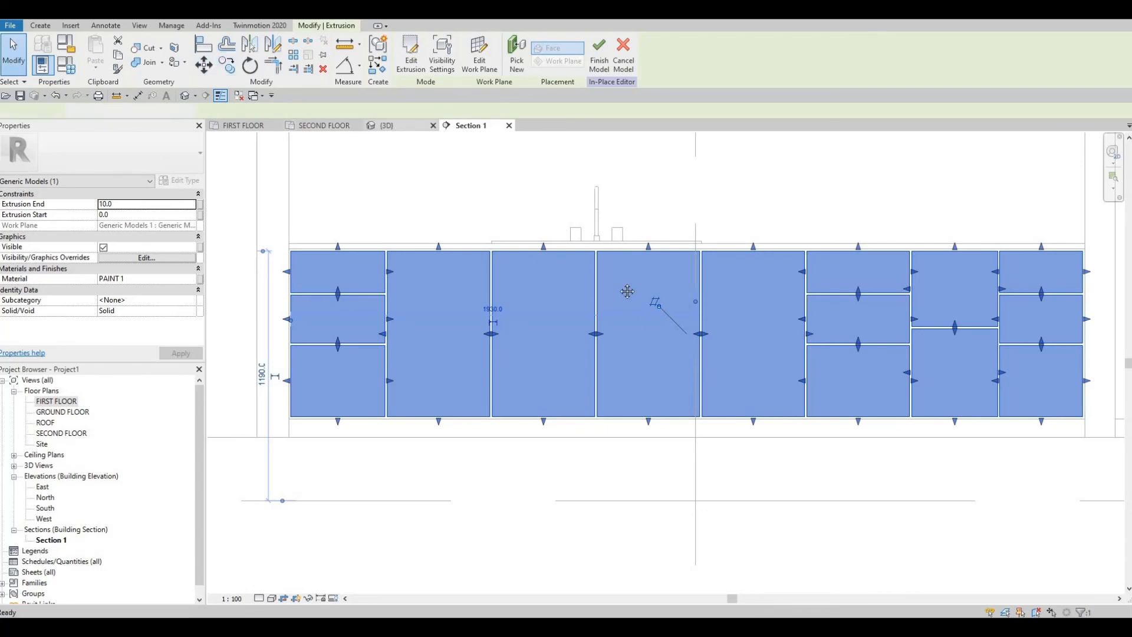
left_click(387, 125)
middle_click_drag(684, 340, 398, 290, "shift")
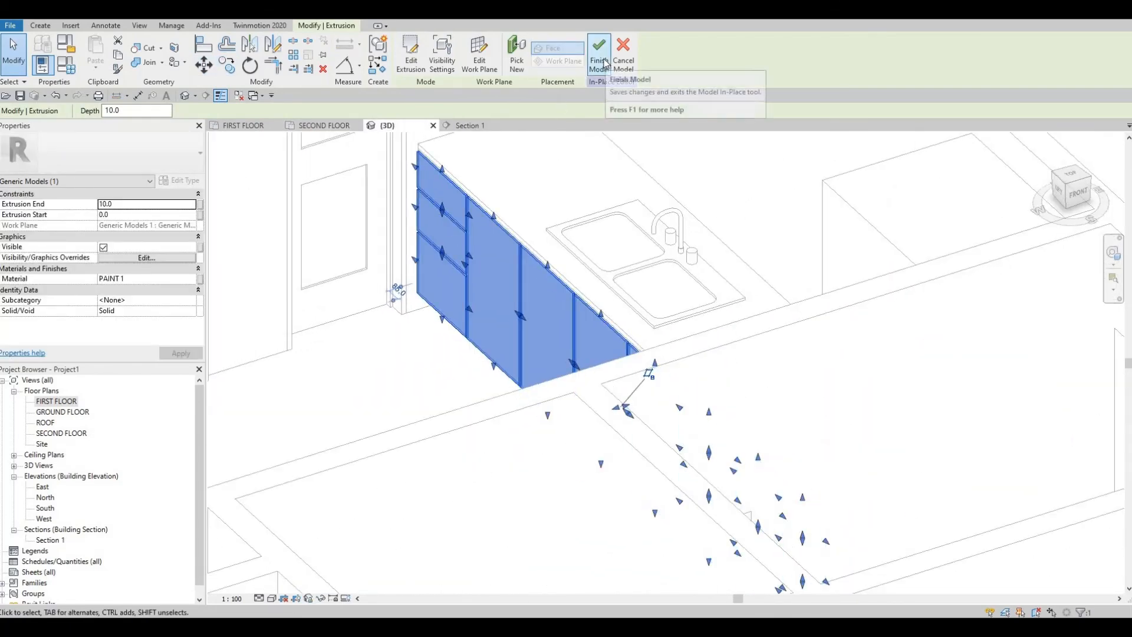
left_click(599, 59)
scroll(396, 330, "up", 3)
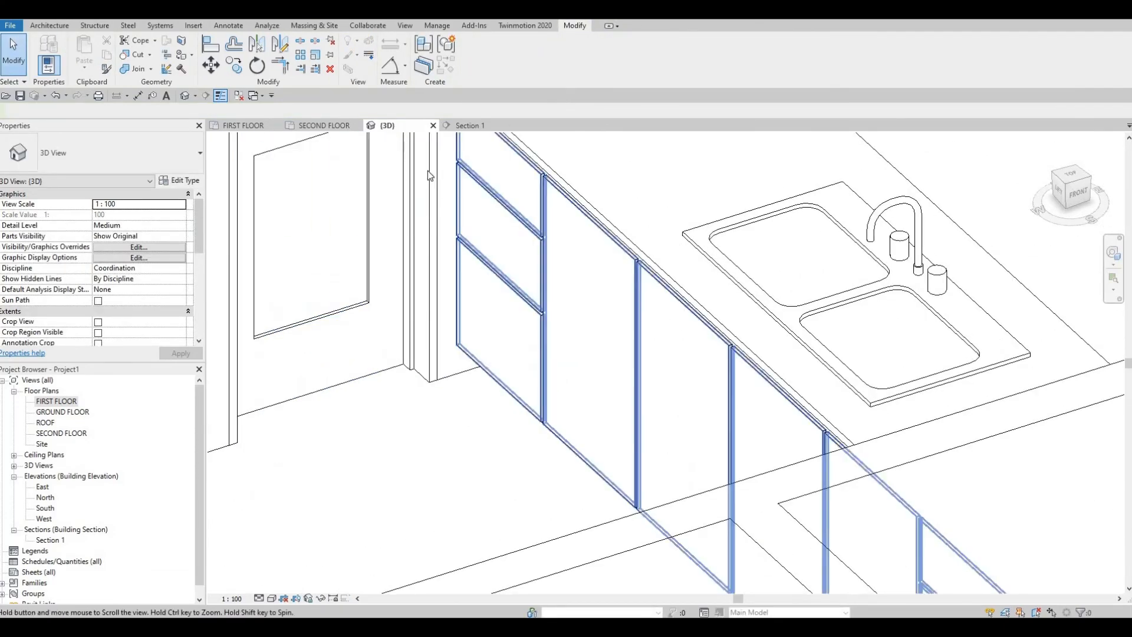
scroll(347, 296, "up", 5)
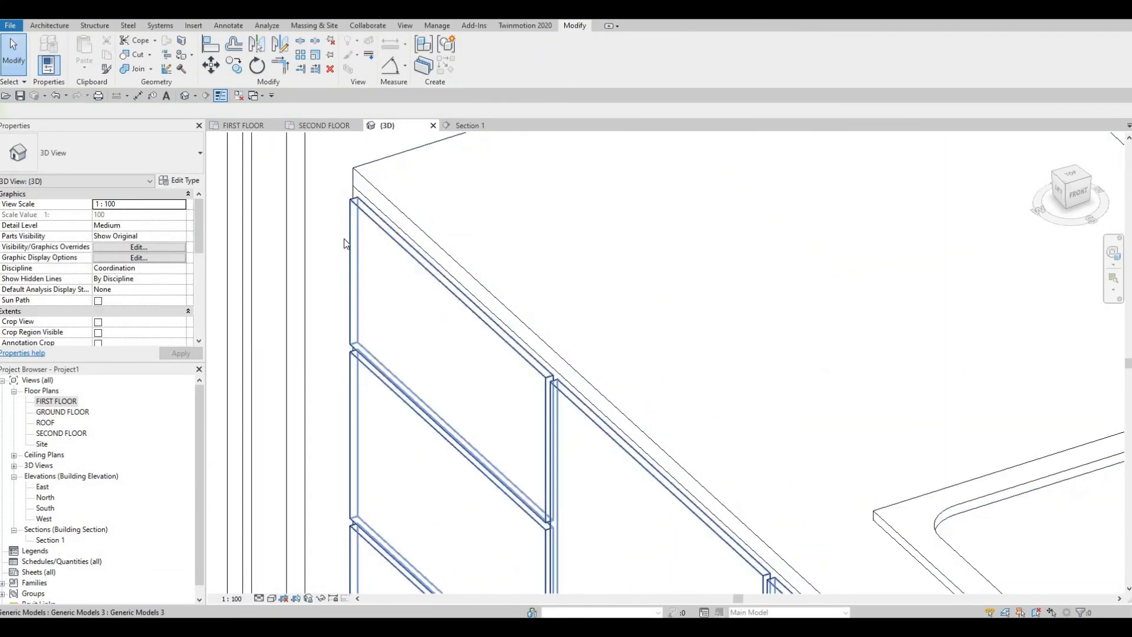
key("Escape")
middle_click_drag(347, 295, 348, 248)
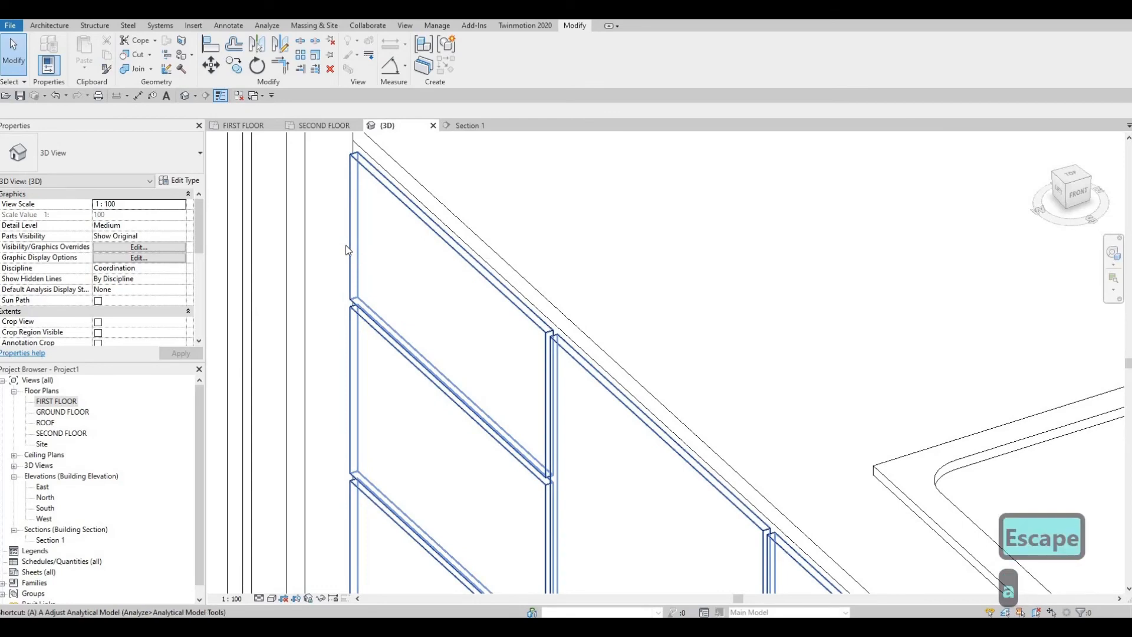
key("a")
key("l")
key("Escape")
key("Escape")
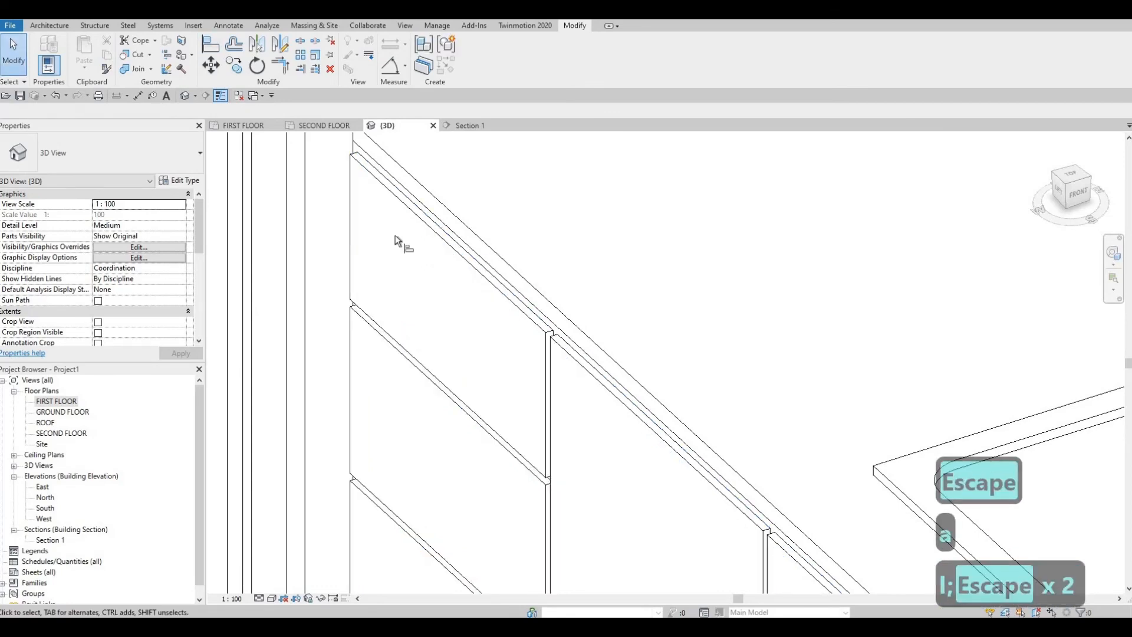
Align the countertop's front face with the front face of the drawer and door panels.
key("a")
key("l")
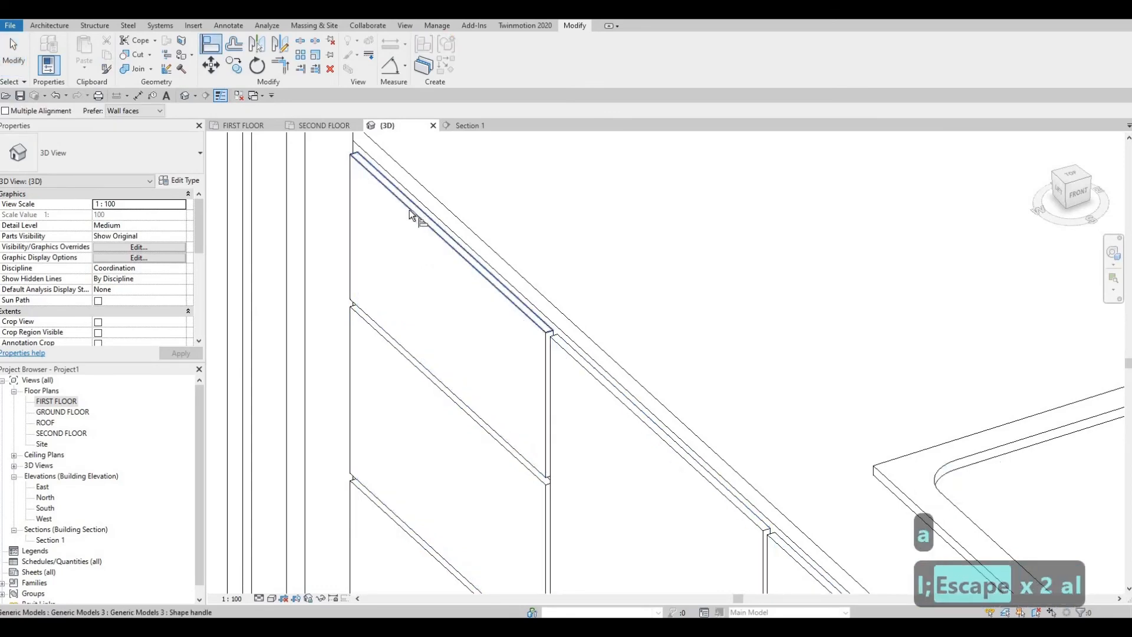
left_click(422, 193)
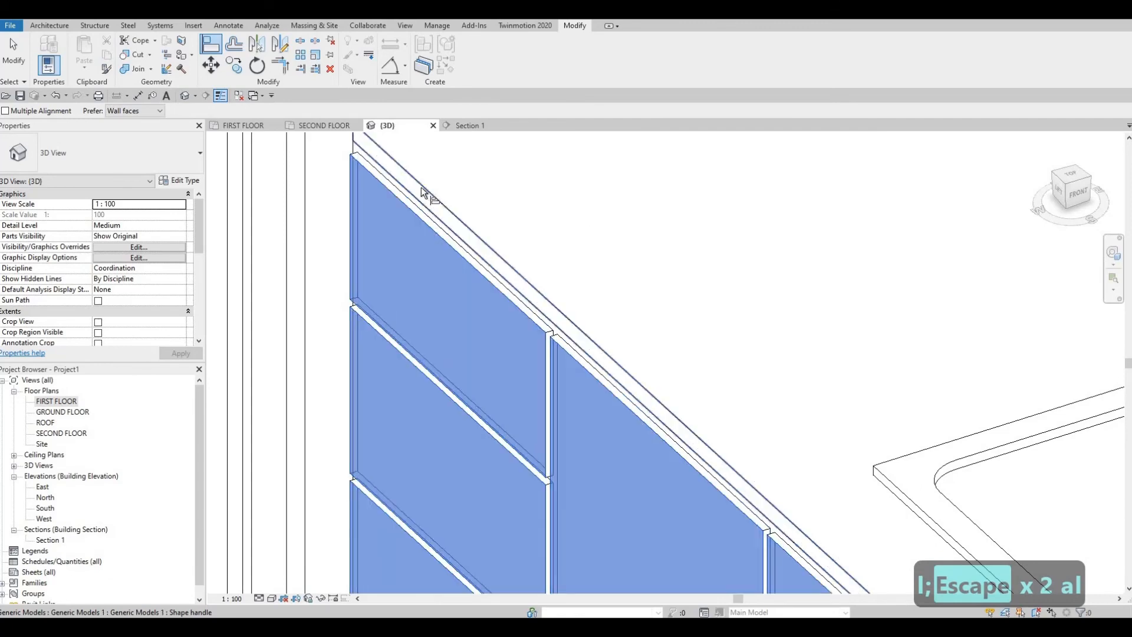
left_click(422, 193)
key("Escape")
key("Escape")
Examine the counter's door and drawer fronts, the sink and the adjoining refrigerator enclosure in 3D.
scroll(480, 331, "down", 1)
middle_click_drag(580, 527, 581, 263)
scroll(582, 263, "down", 1)
middle_click_drag(899, 408, 649, 356)
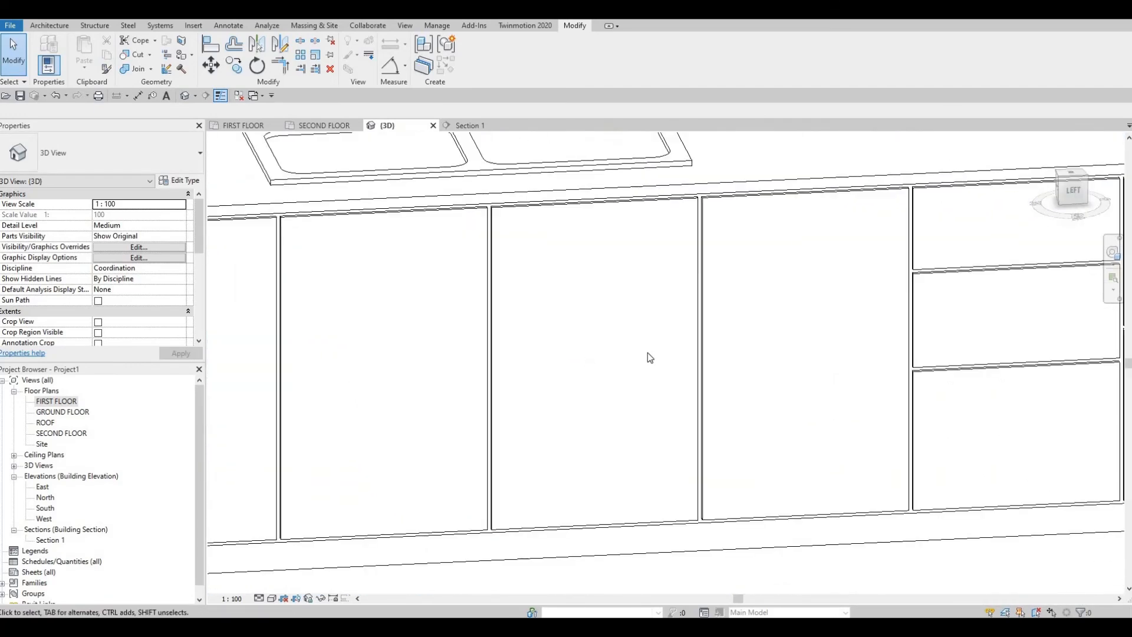
scroll(649, 356, "down", 1)
middle_click_drag(756, 377, 619, 397)
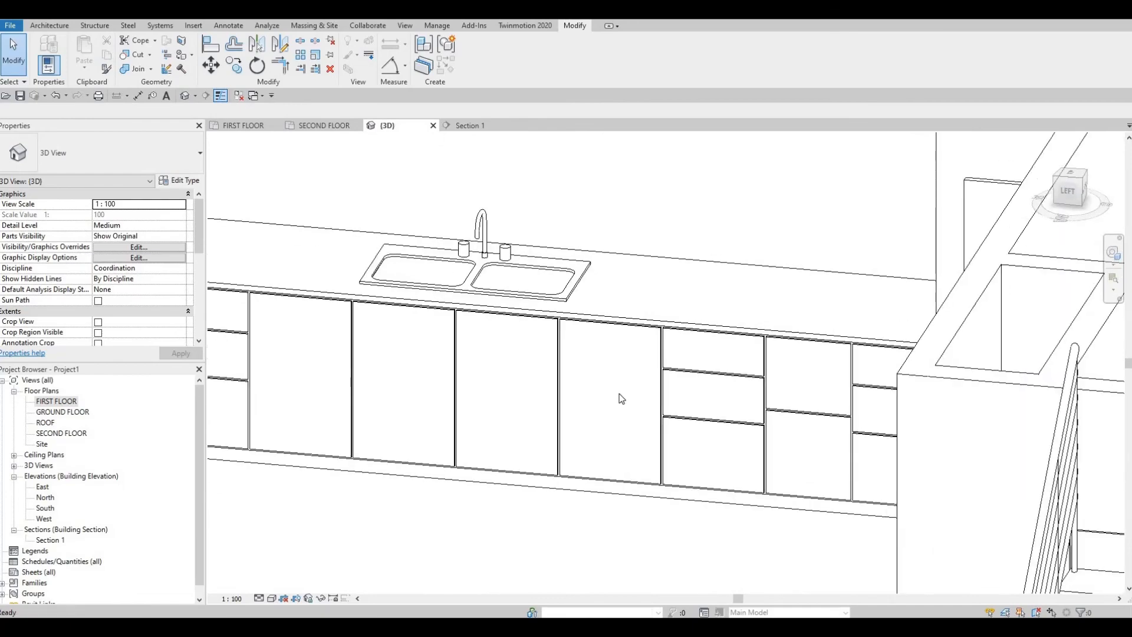
scroll(654, 357, "down", 4)
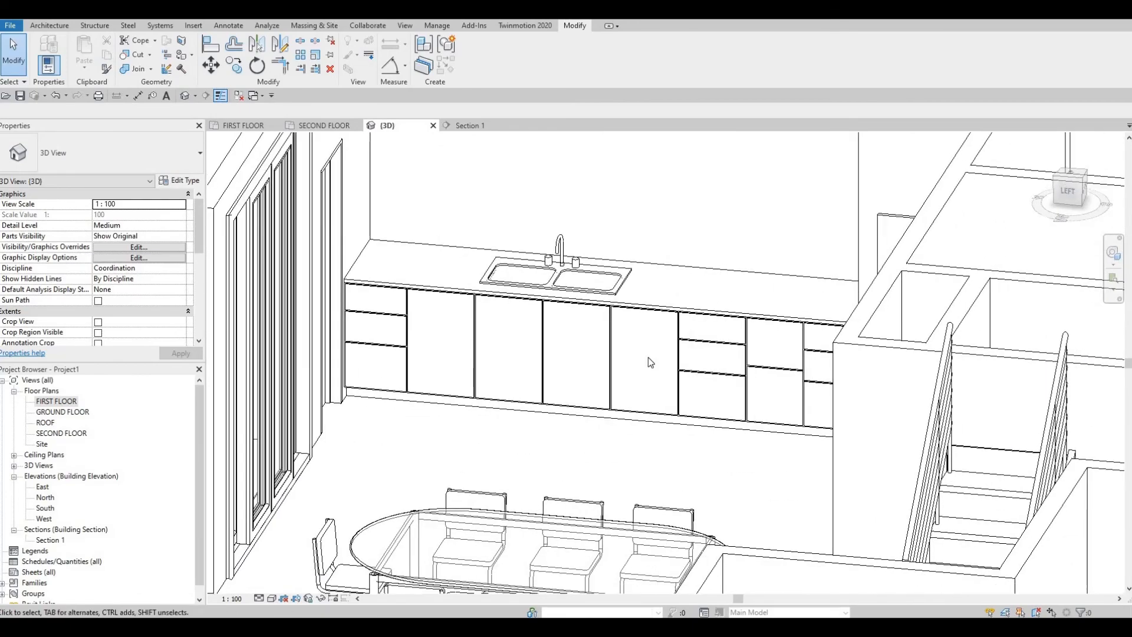
middle_click_drag(695, 360, 646, 500, "shift")
scroll(646, 499, "up", 3)
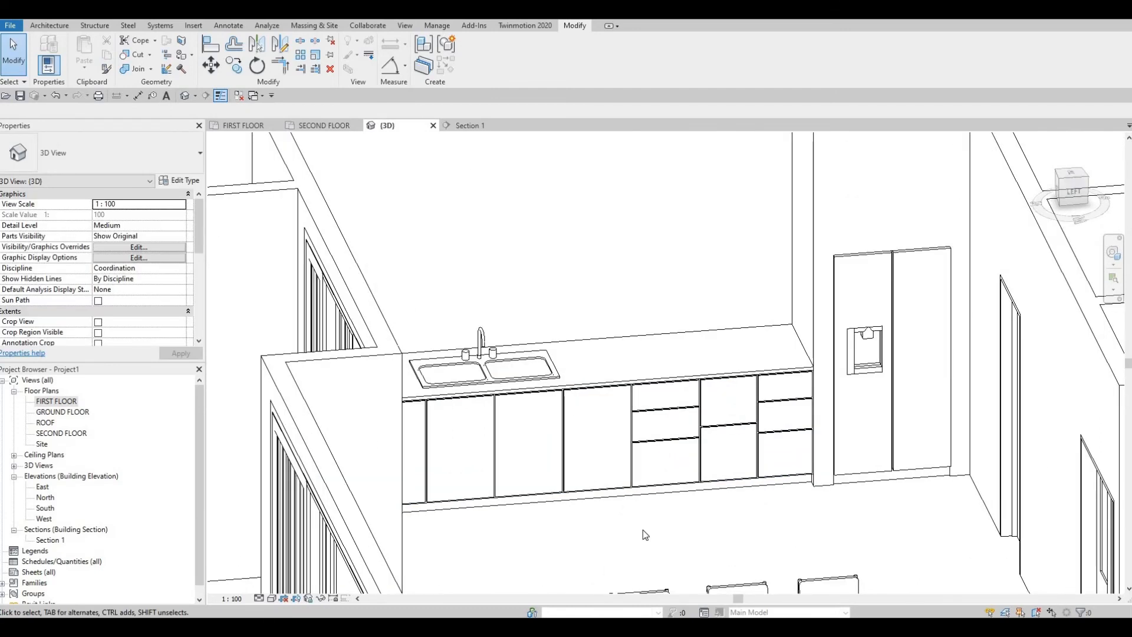